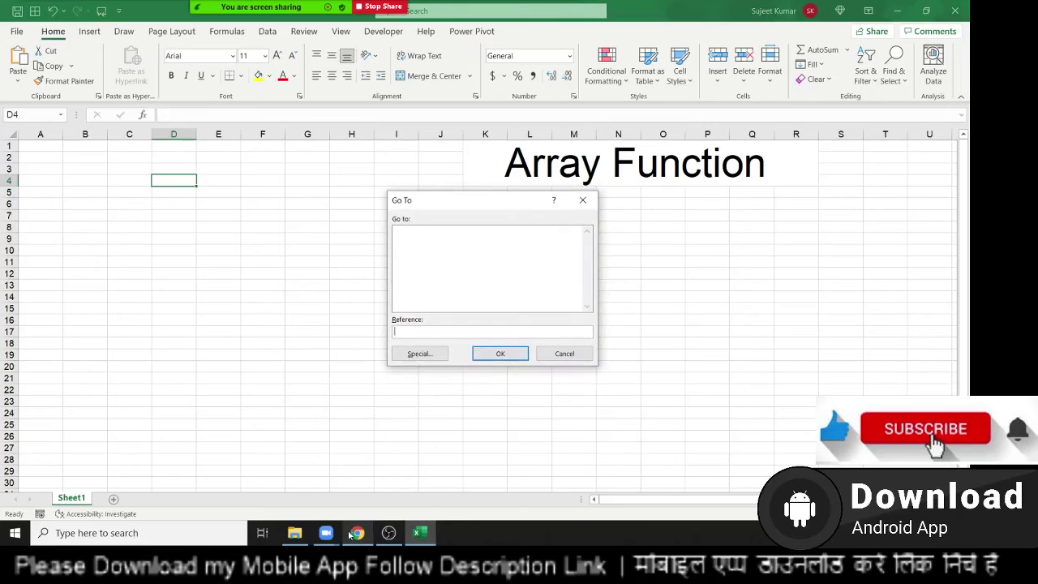
Step: Cancel the Go To dialog so only the Array Function heading remains on the sheet
click(565, 354)
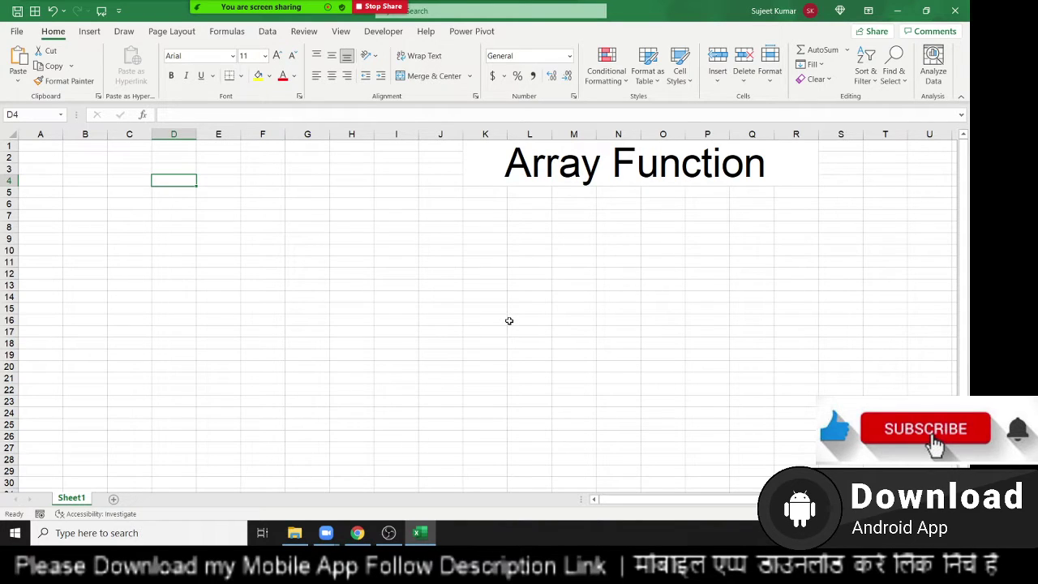
Step: Freeze panes with row 4 selected and scroll to check the frozen rows
click(12, 180)
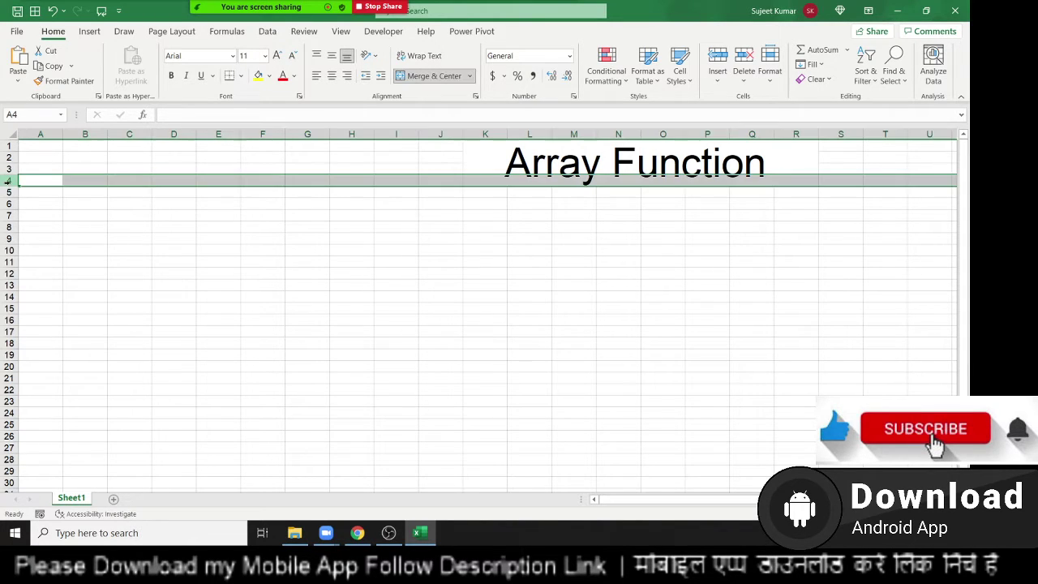
click(384, 32)
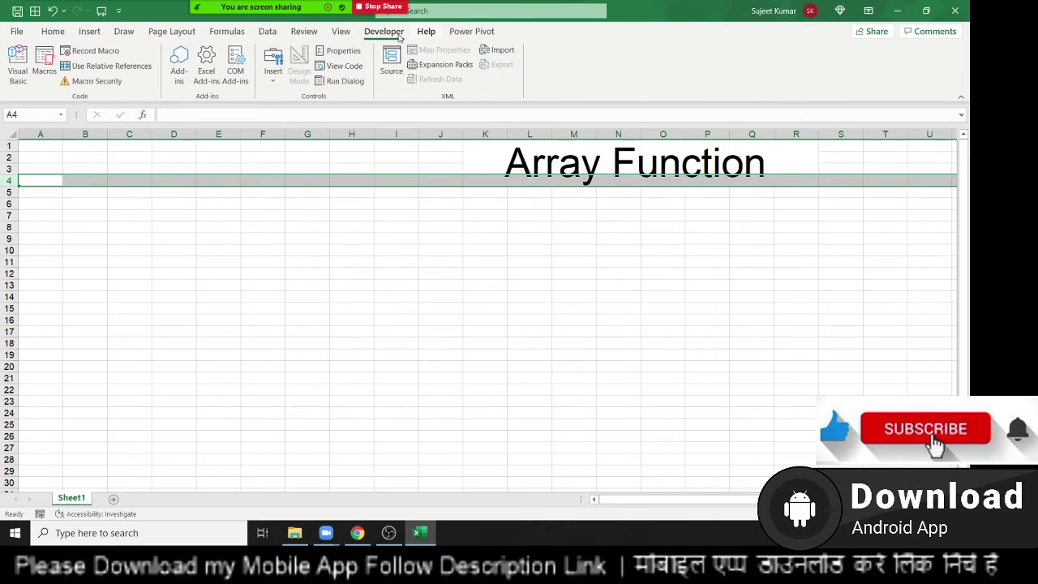
click(332, 32)
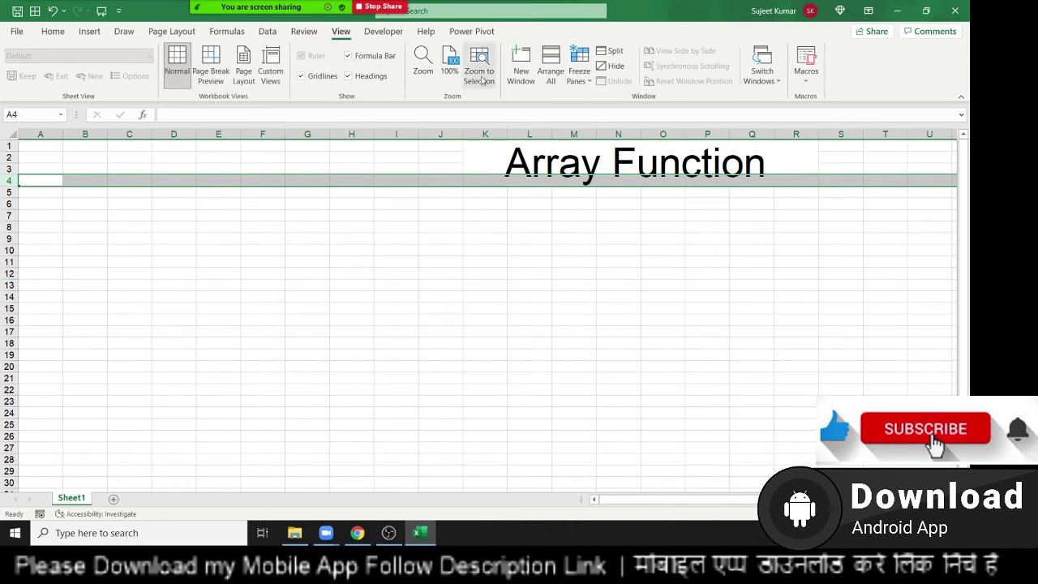
click(579, 72)
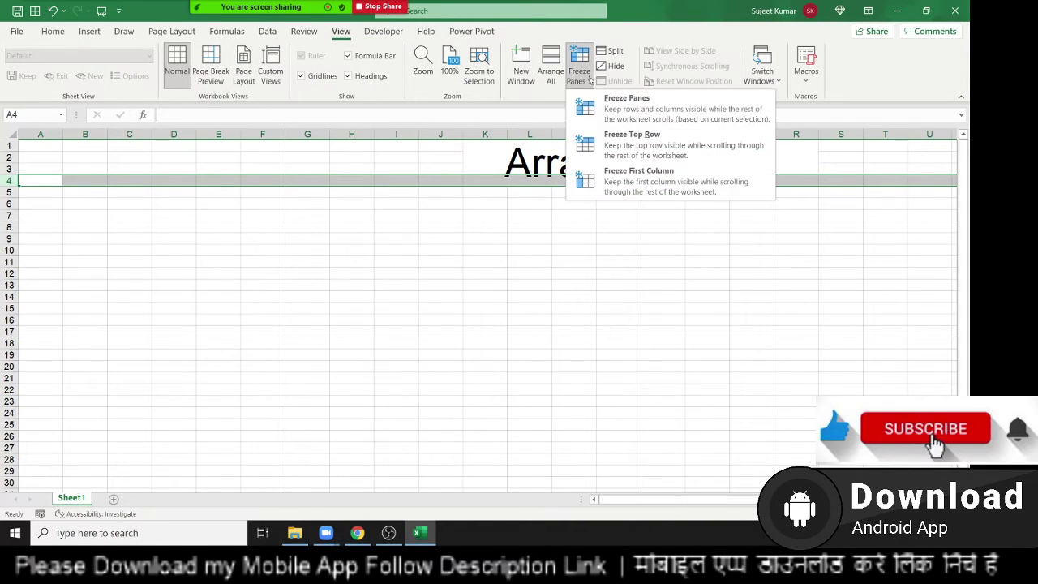
click(316, 259)
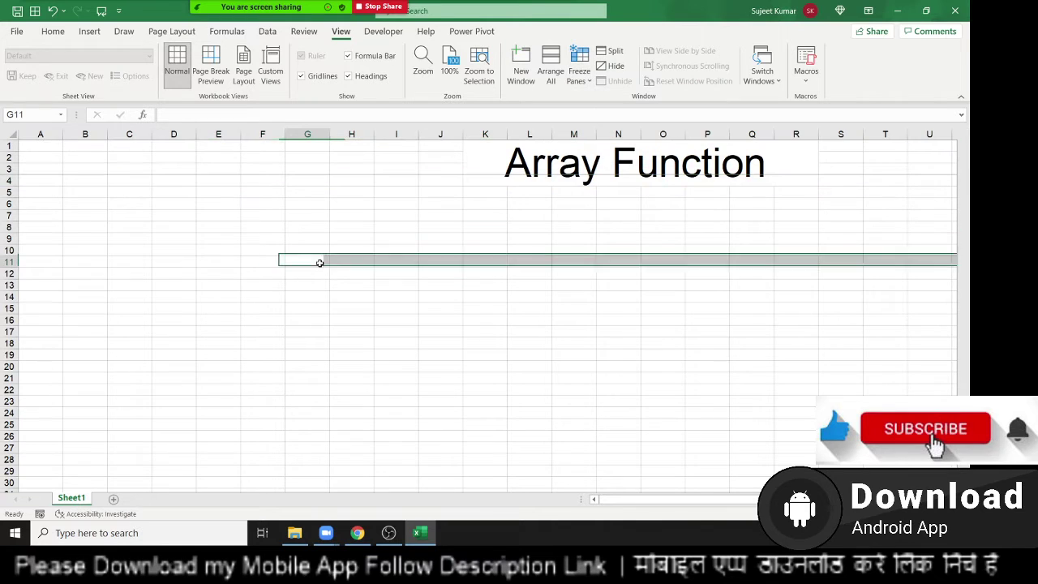
click(65, 217)
scroll(74, 232, up, 4)
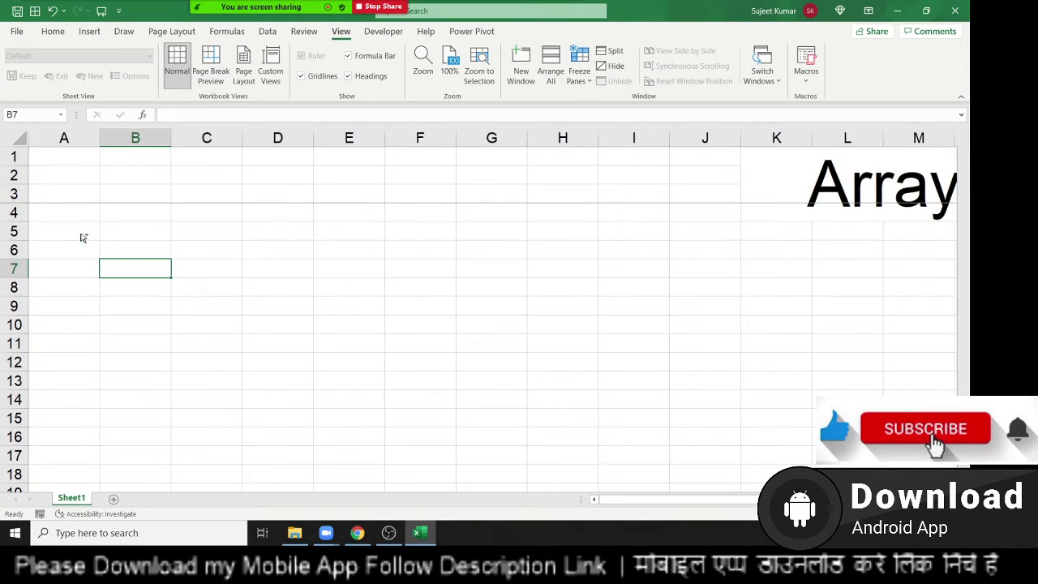
scroll(81, 235, down, 2)
scroll(81, 233, down, 2)
scroll(81, 233, up, 2)
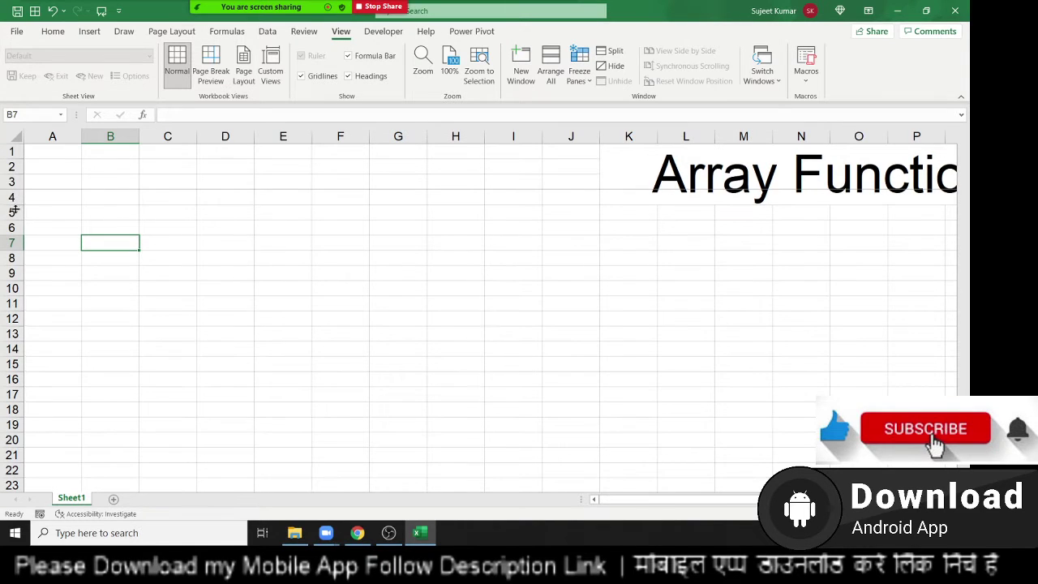
Step: Unfreeze the panes, then refreeze them at row 5 so rows 1–4 stay fixed
click(550, 72)
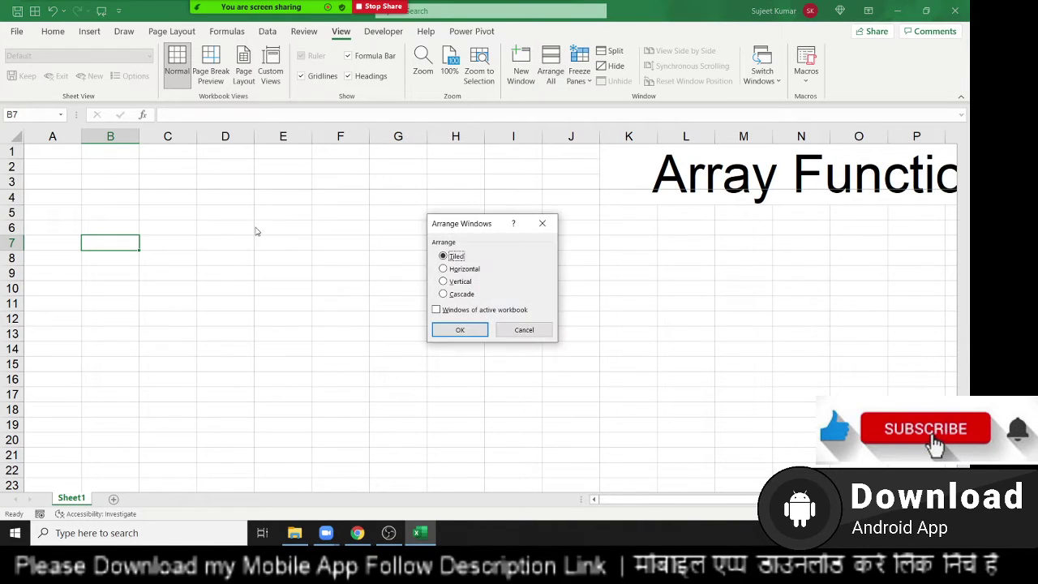
key(Escape)
click(14, 228)
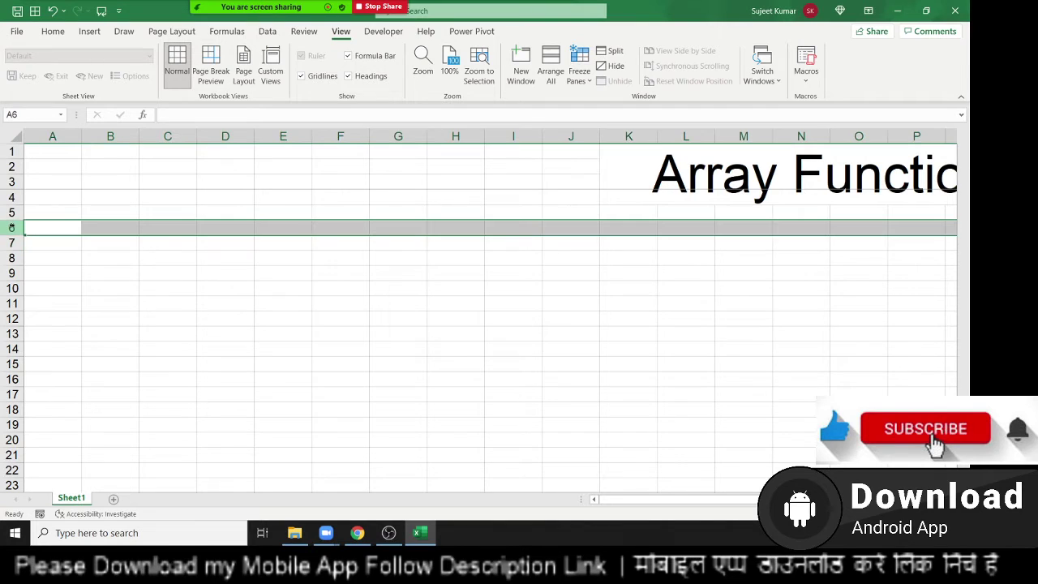
click(12, 212)
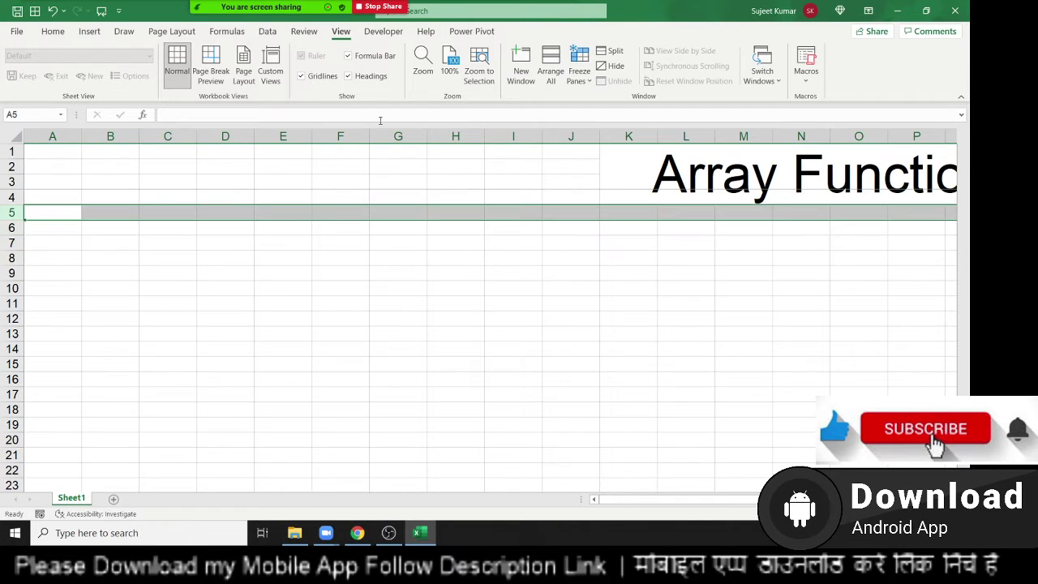
click(541, 55)
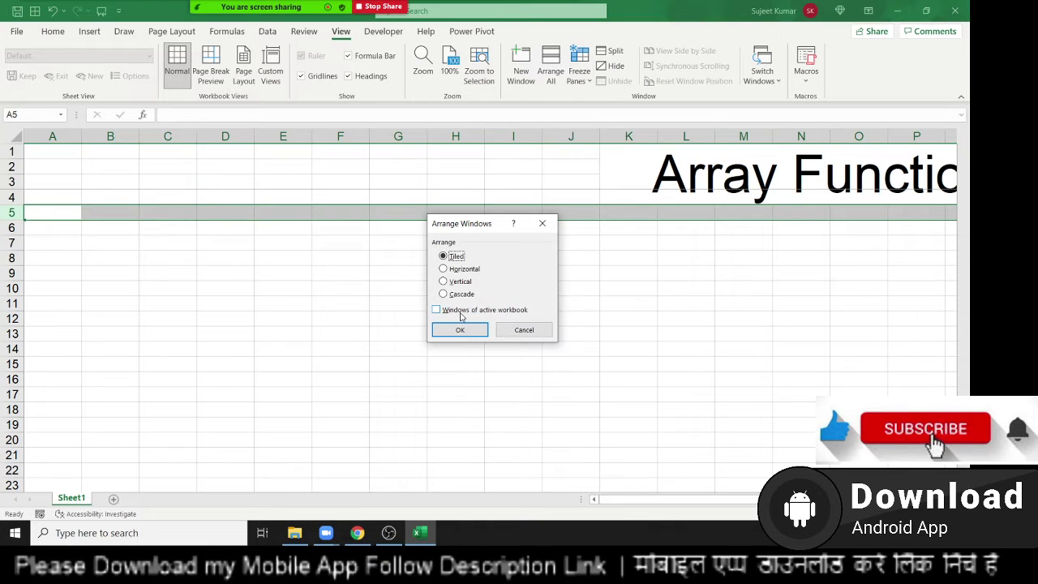
key(Escape)
click(574, 74)
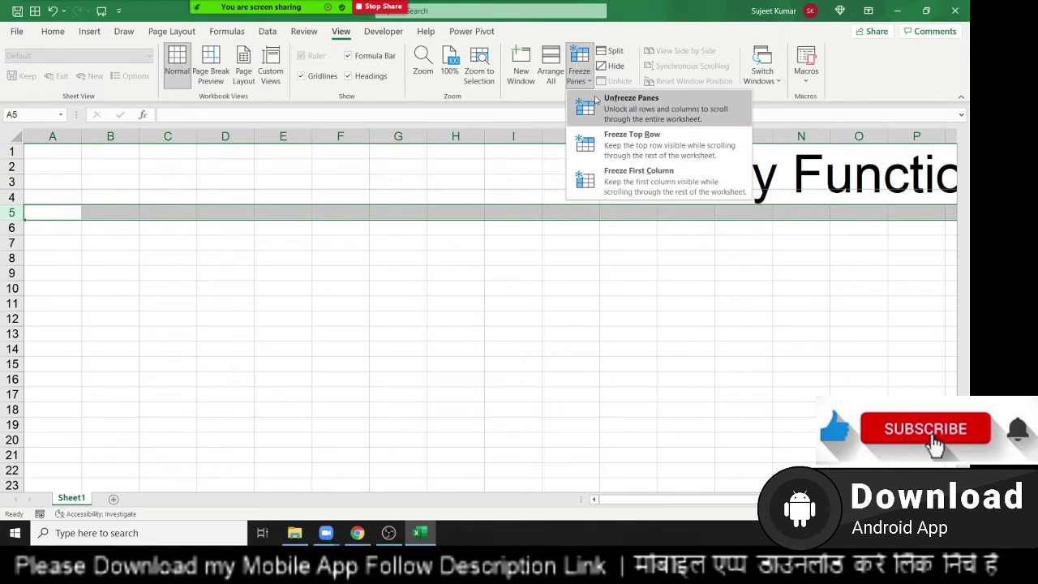
click(601, 104)
click(586, 75)
click(626, 98)
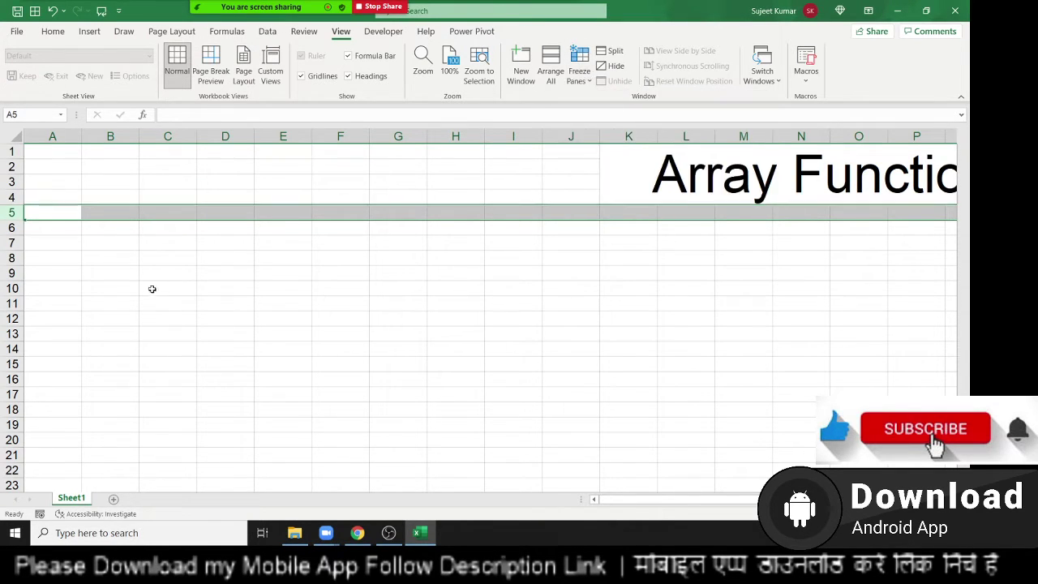
click(150, 289)
click(63, 229)
text(1)
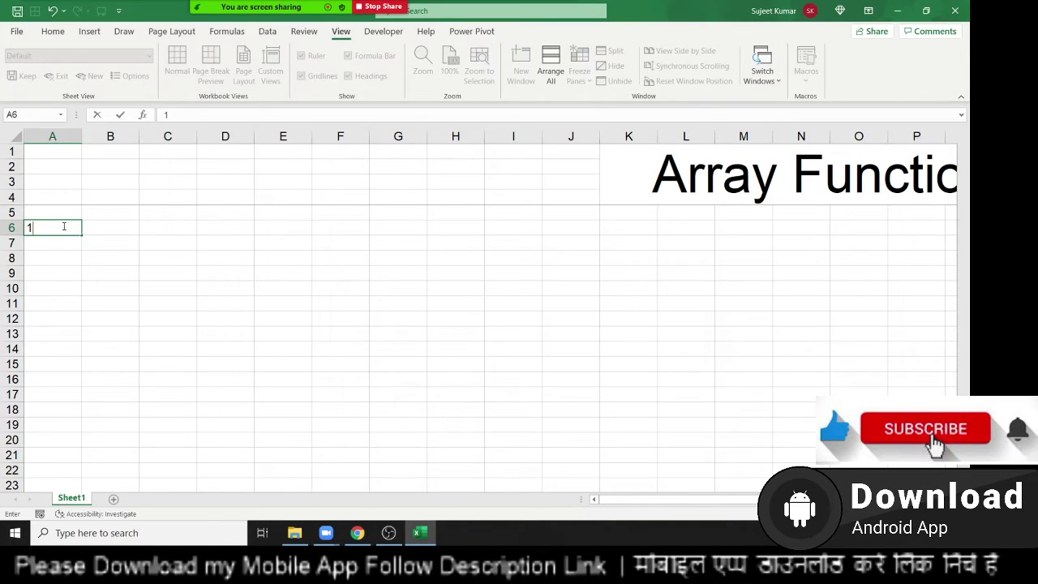
key(Tab)
text(2)
key(Tab)
text(3)
key(Tab)
text(4)
key(Tab)
text(5)
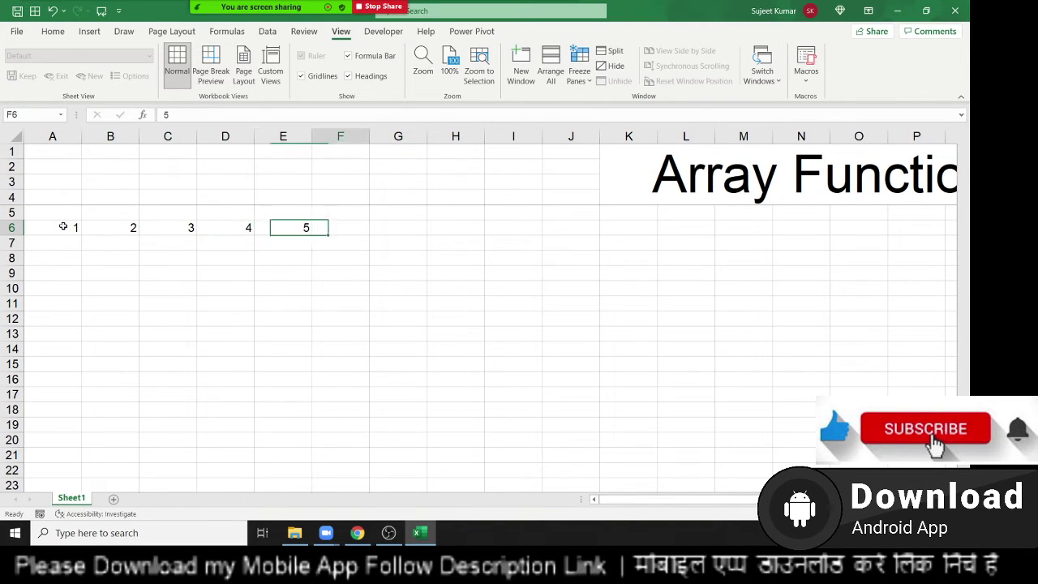
key(Tab)
key(Return)
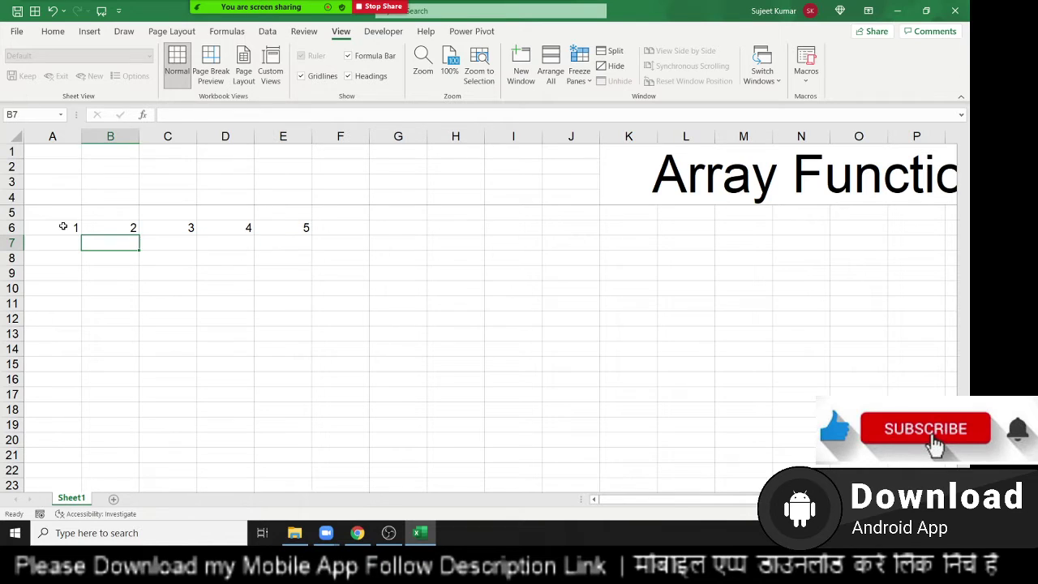
key(Left)
key(shift+Right)
key(shift+Right)
key(shift+Right)
key(shift+Right)
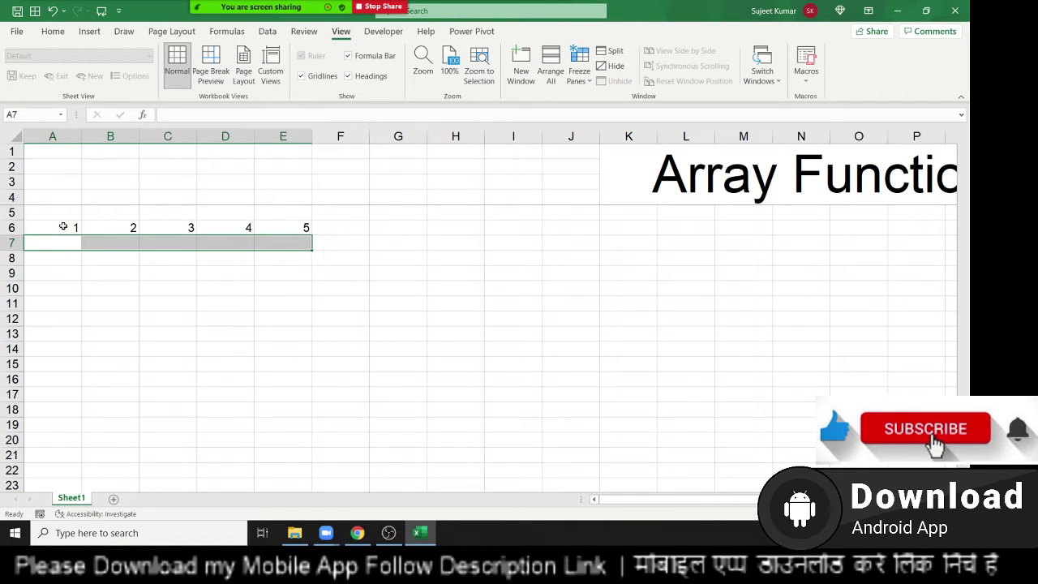
text(=)
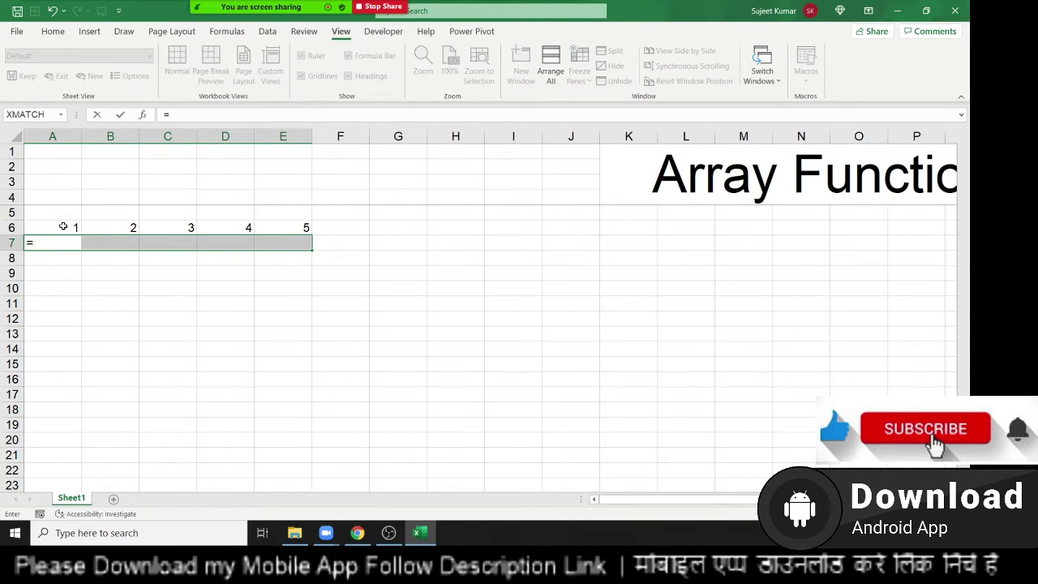
text({1,2)
text(,3,4,5,)
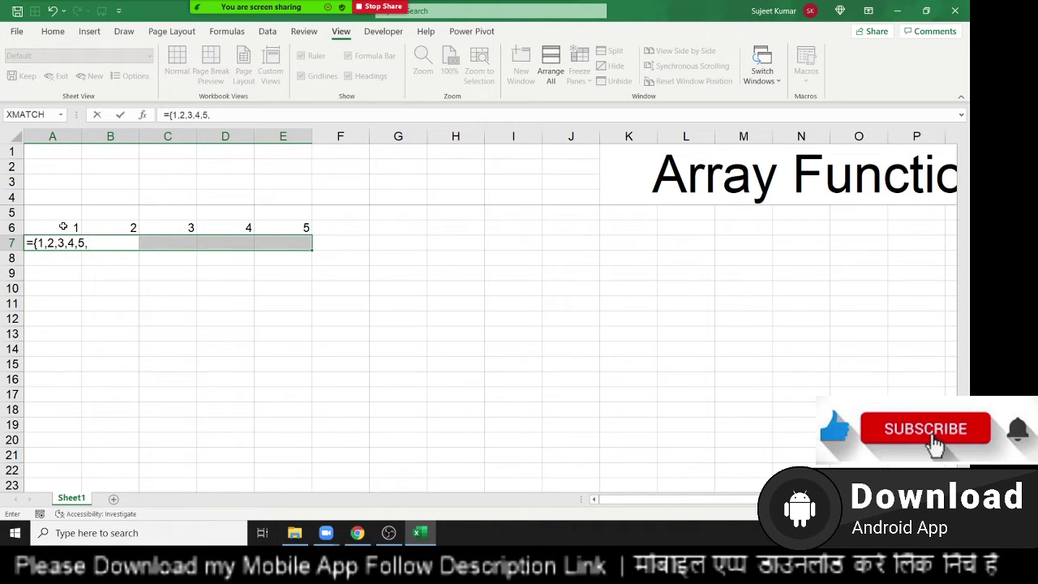
text(6)
text(})
key(Return)
key(Up)
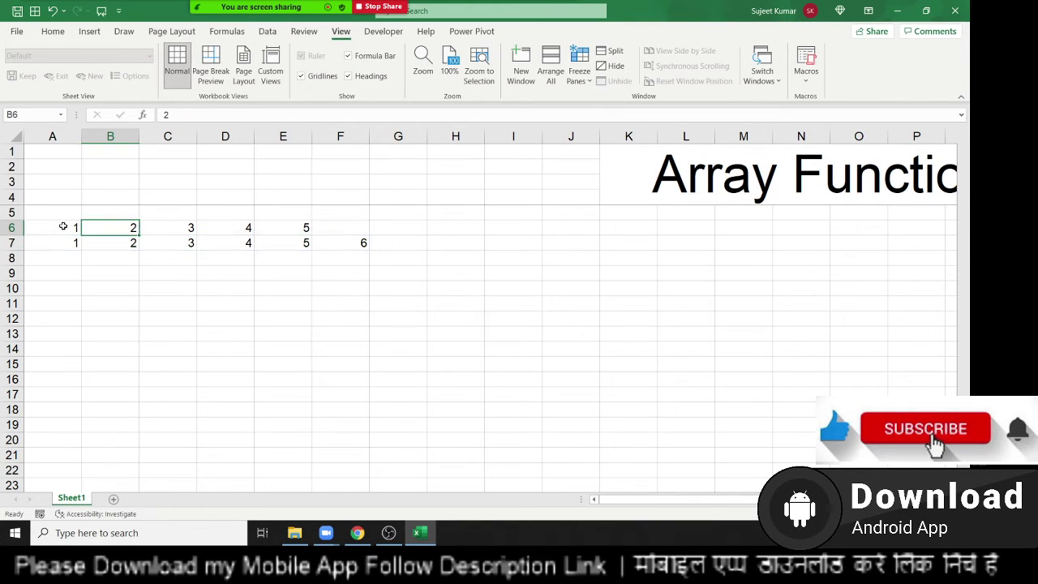
key(Down)
key(Left)
key(Up)
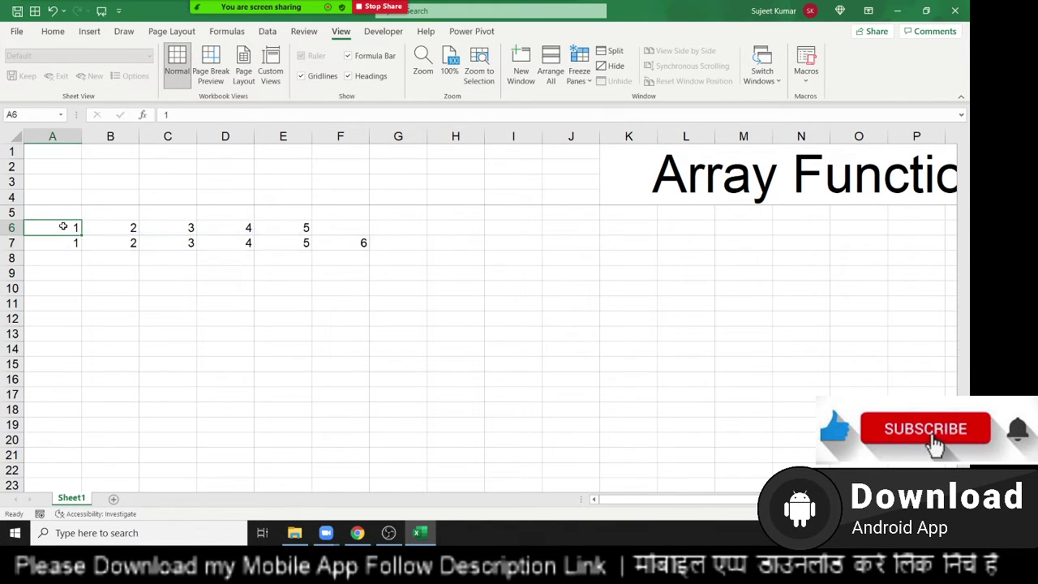
key(shift+Right)
key(shift+Right)
key(shift+Right)
key(shift+Right)
key(shift+Right)
key(shift+Down)
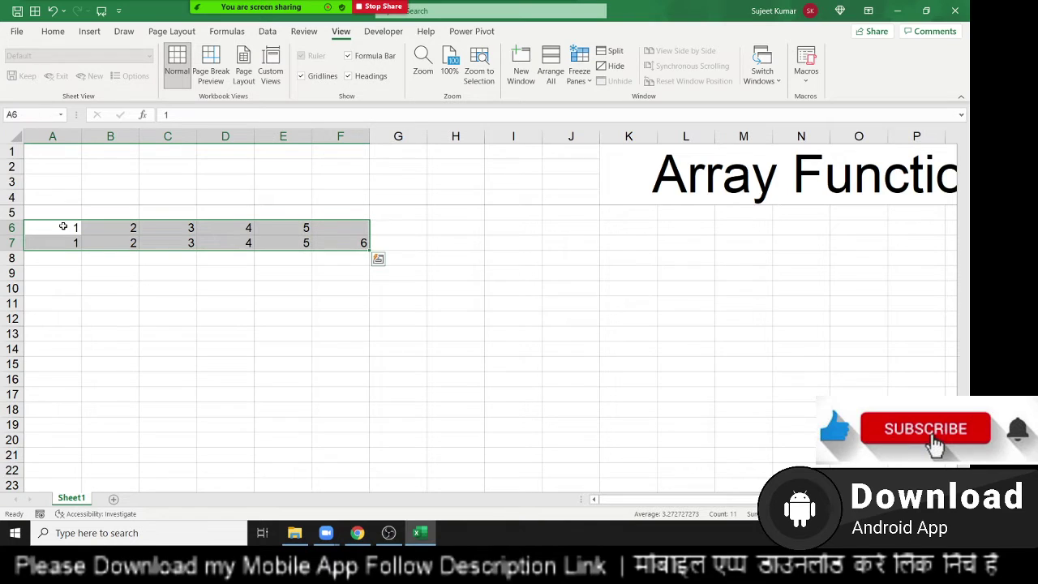
key(Delete)
Step: Enter a name in cell A6
click(62, 226)
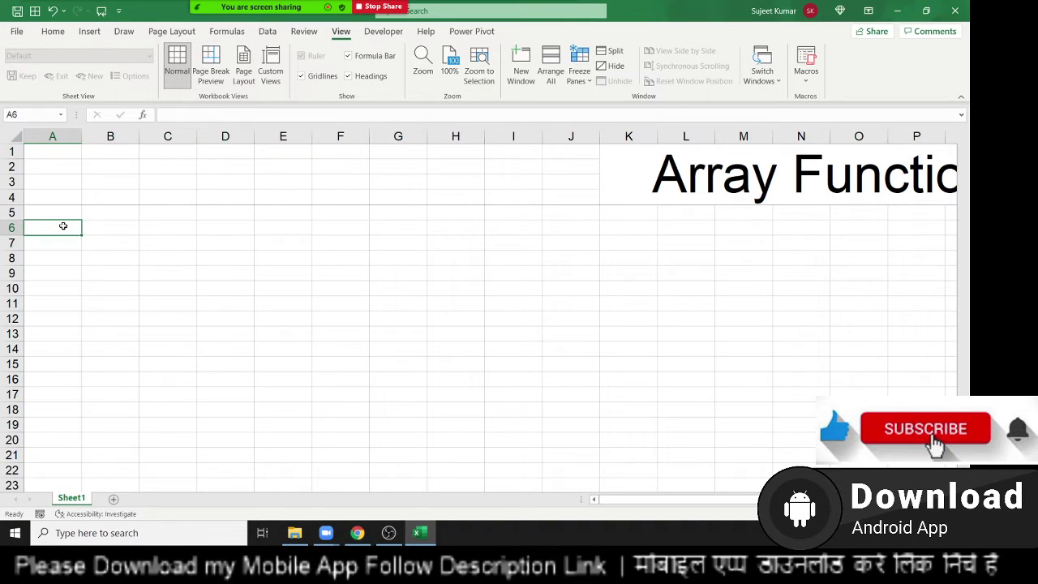
text(Sujeet)
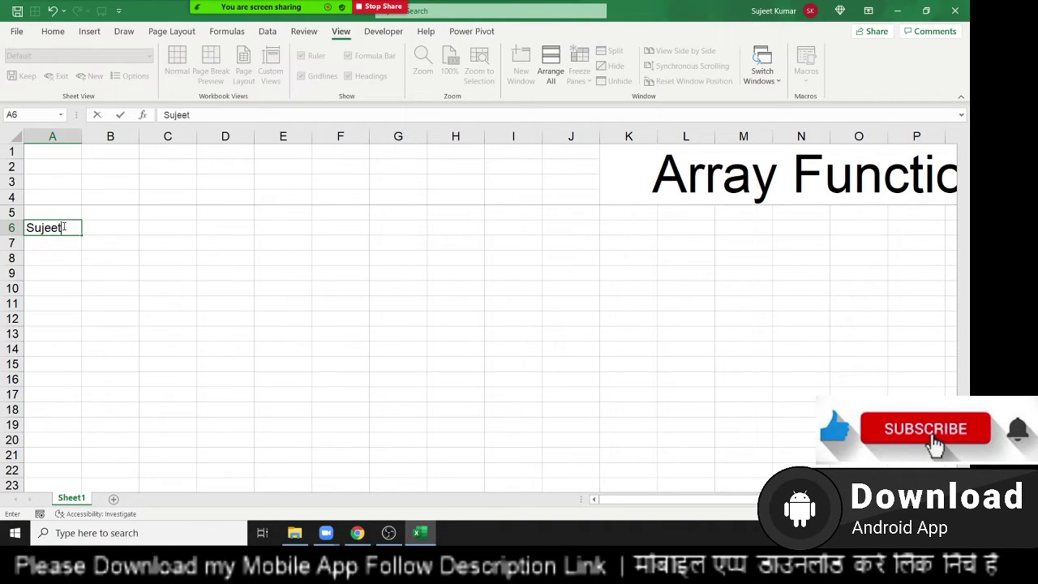
key(Return)
Step: Enter =MID(A6,1,1) in B7 to extract the first character
click(109, 245)
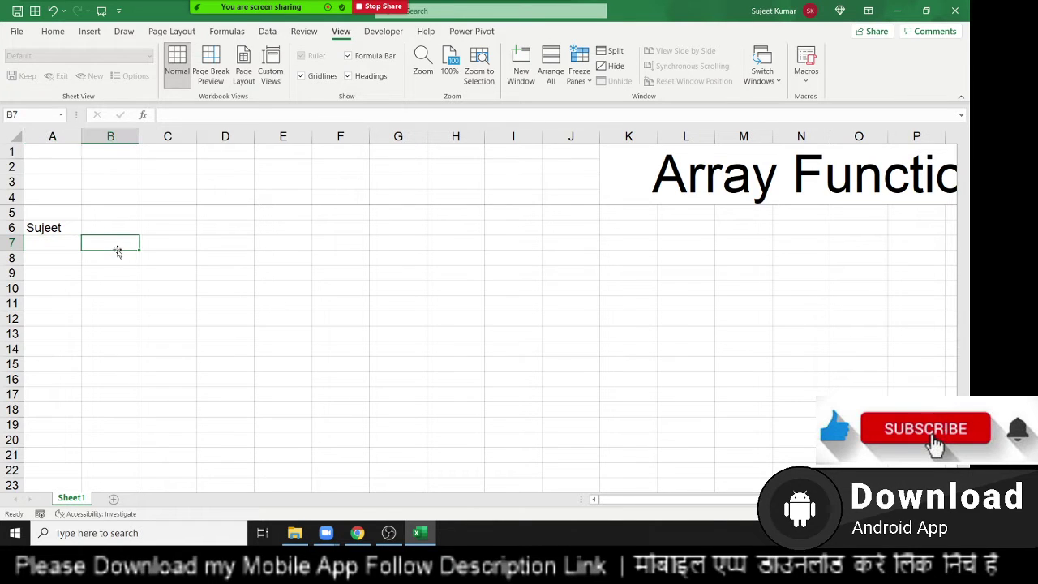
ctrl+scroll(119, 254, down, 1)
ctrl+scroll(119, 250, down, 1)
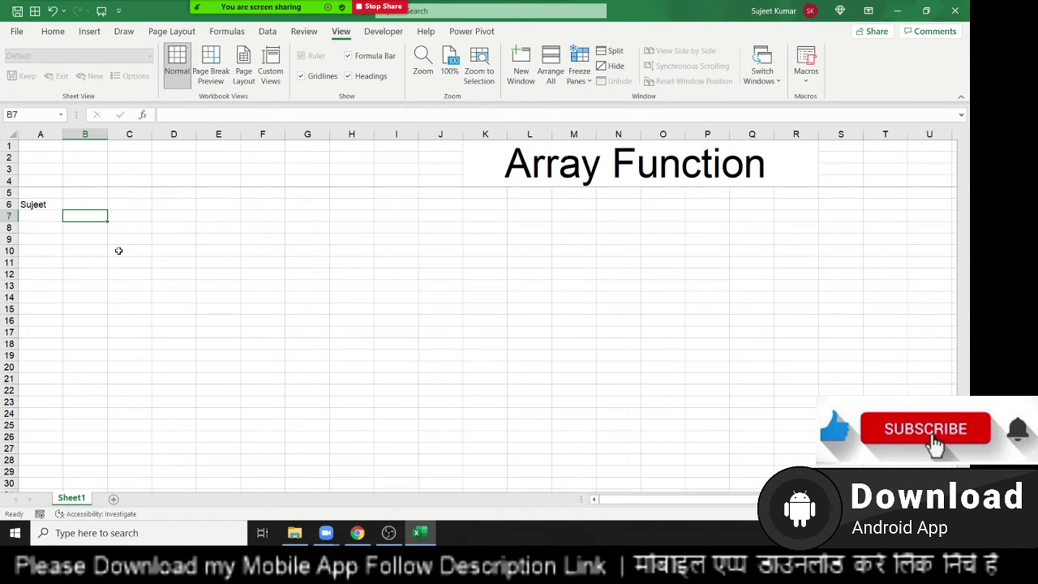
ctrl+scroll(118, 251, up, 1)
ctrl+scroll(118, 251, up, 1)
ctrl+scroll(118, 251, up, 1)
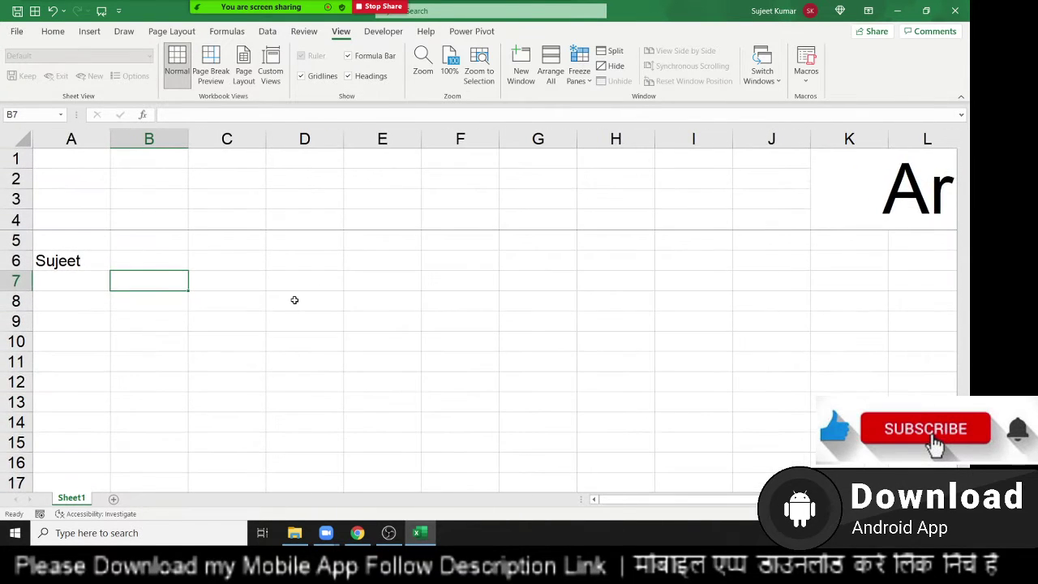
text(=)
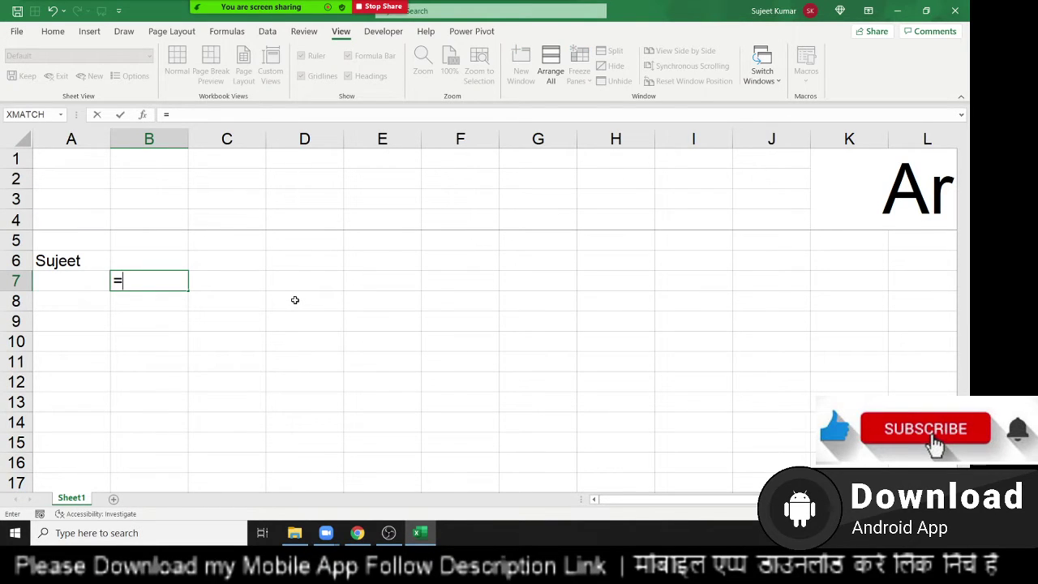
text(mi)
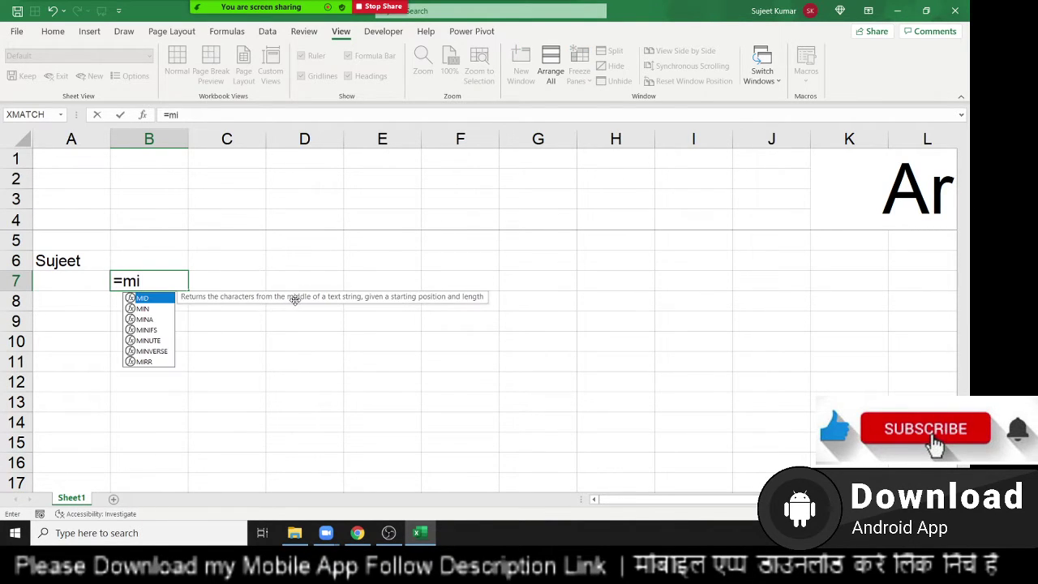
key(Tab)
key(Up)
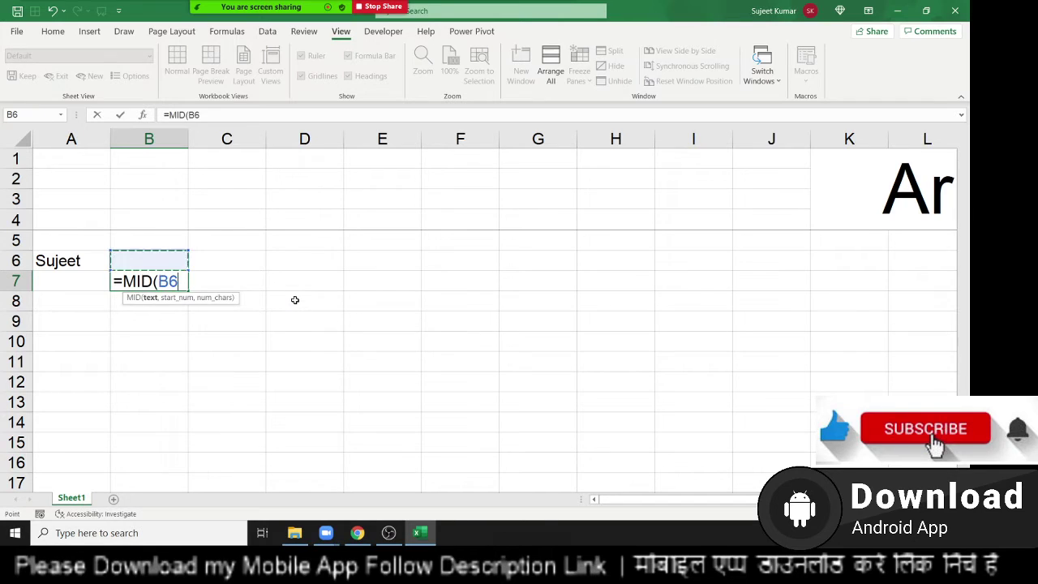
key(Left)
text(,)
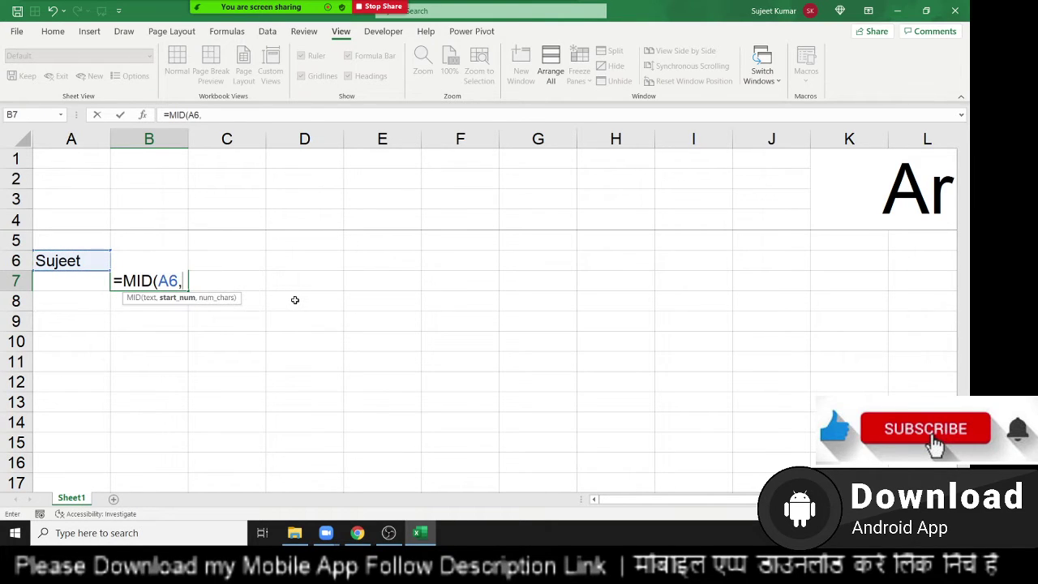
text(1,)
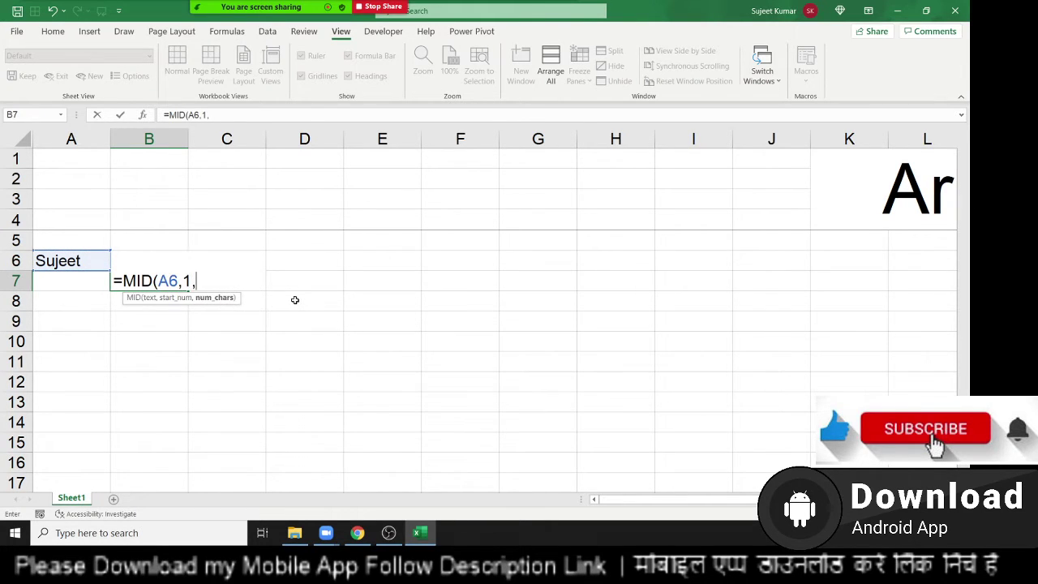
text(1)
key(Return)
Step: Enter =MID(A6,2,1) in C7 to extract the second character
key(Up)
key(Right)
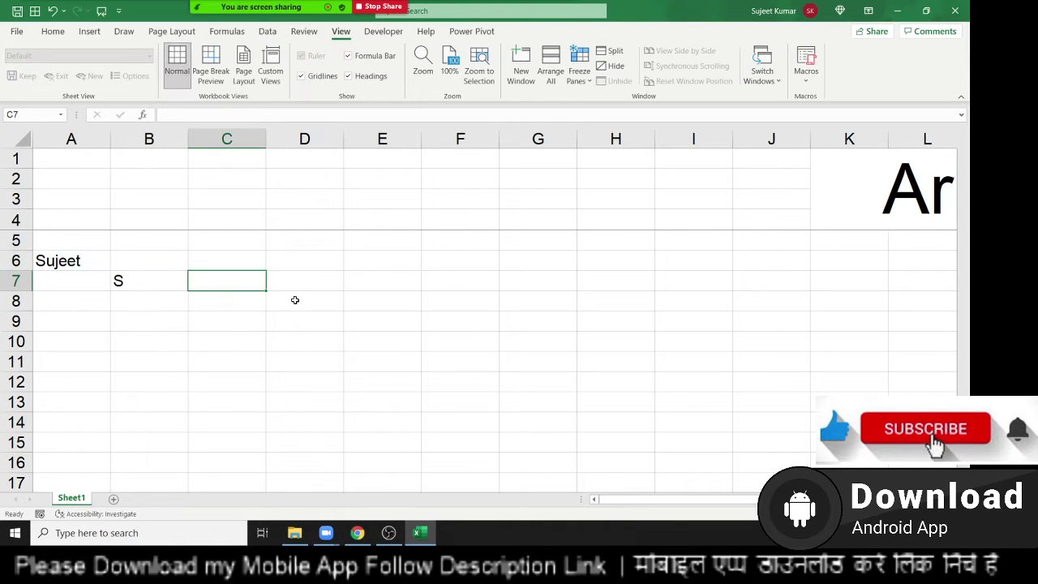
text(=mid()
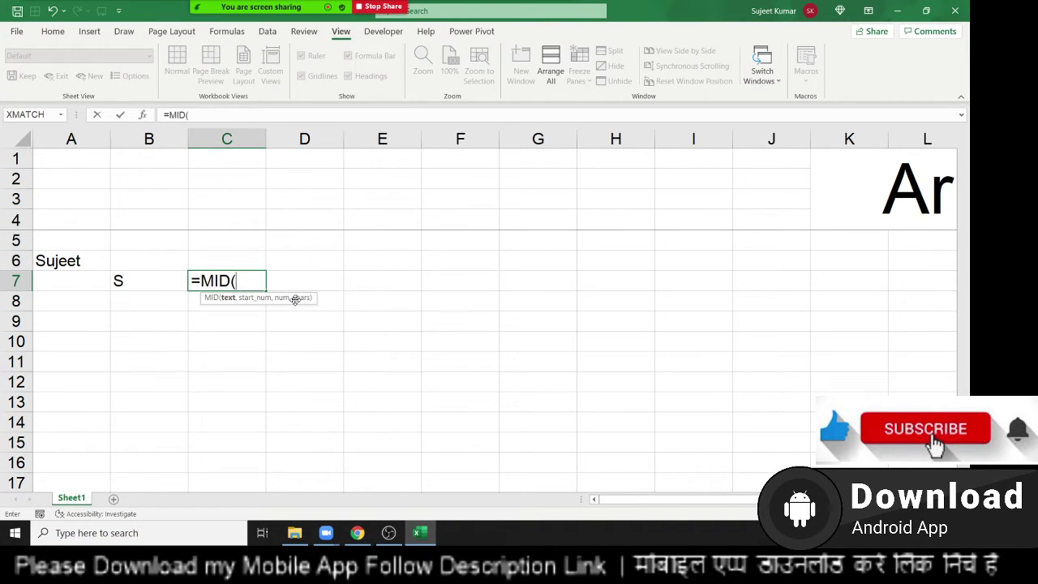
key(Left)
key(Left)
key(Up)
text(,)
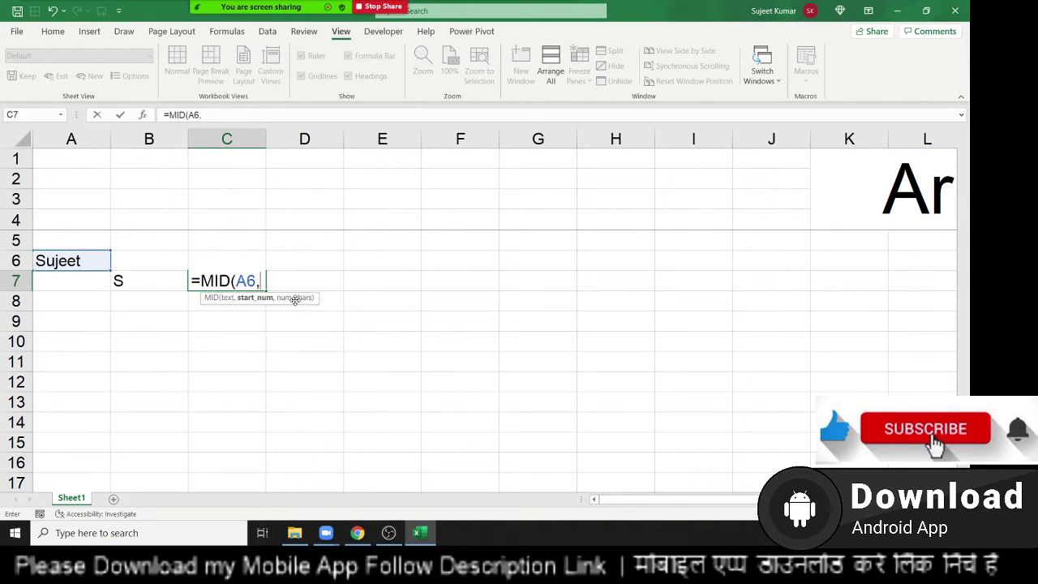
text(2,)
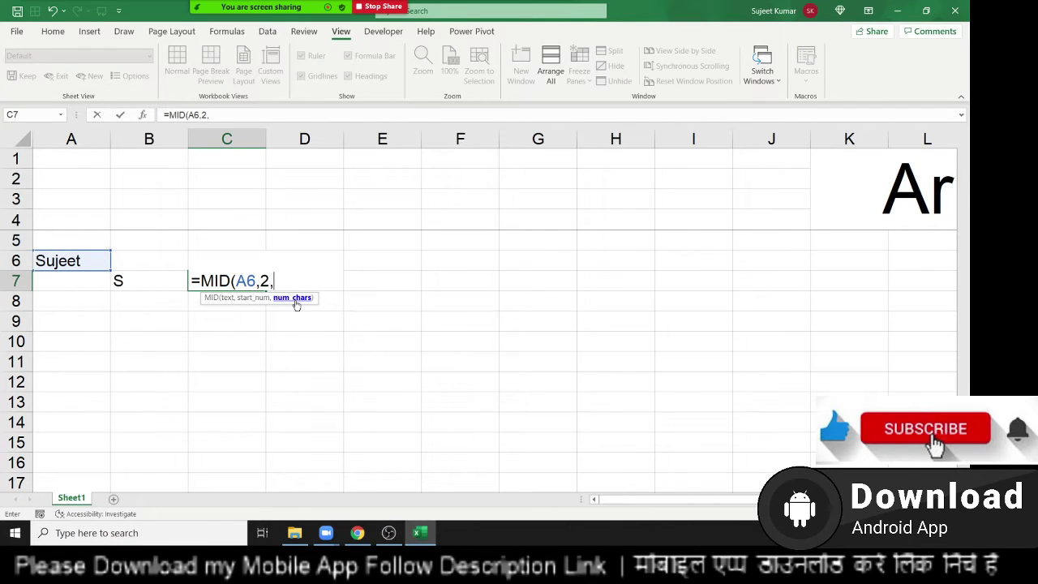
text(1)
key(ctrl+Return)
Step: Enter =MID(A6,3,1) in D7 to extract the third character
key(Right)
text(=)
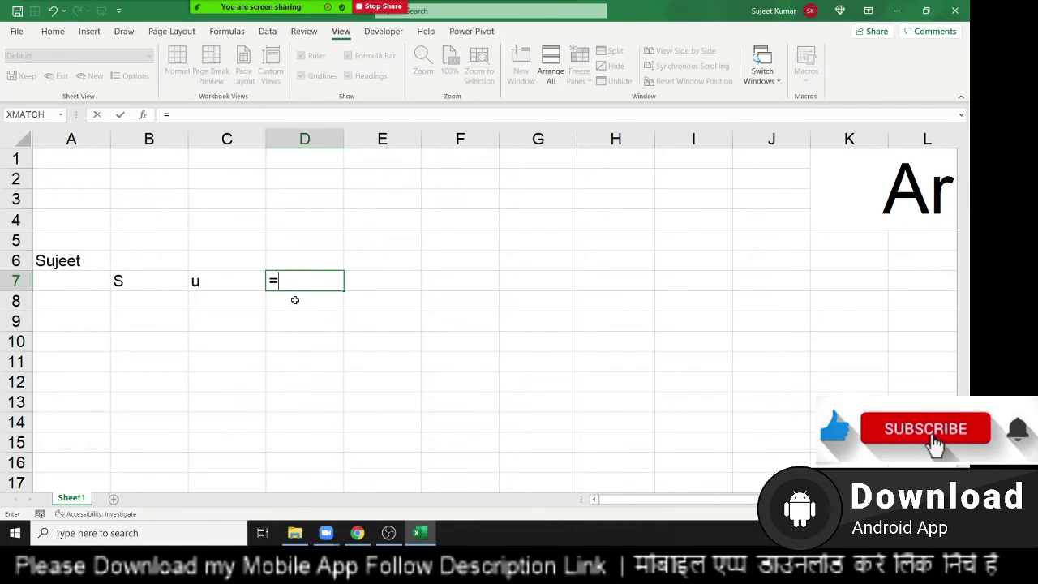
text(mid)
key(Tab)
key(Left)
key(Left)
key(Left)
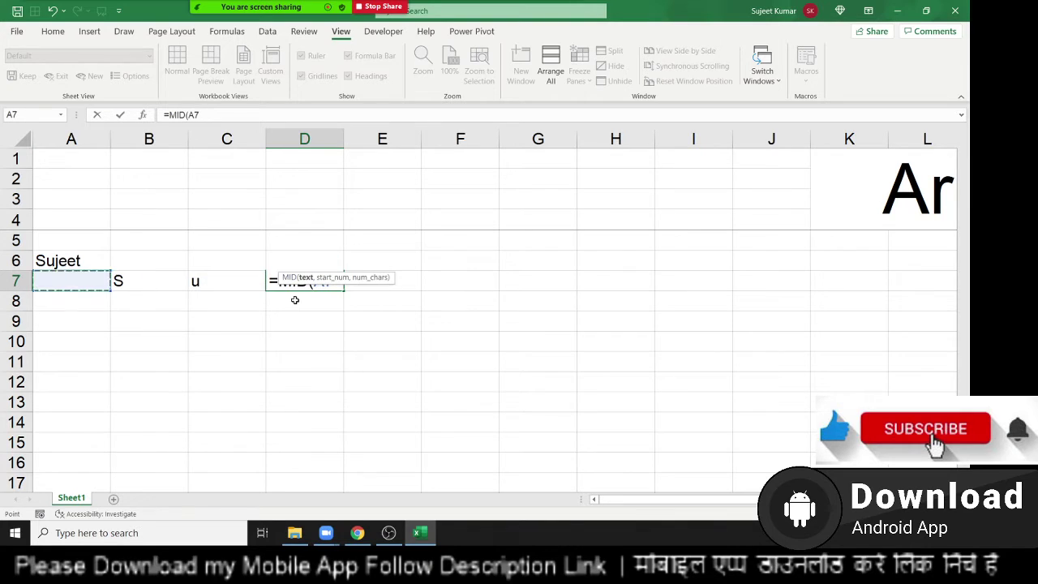
key(Up)
text(,3)
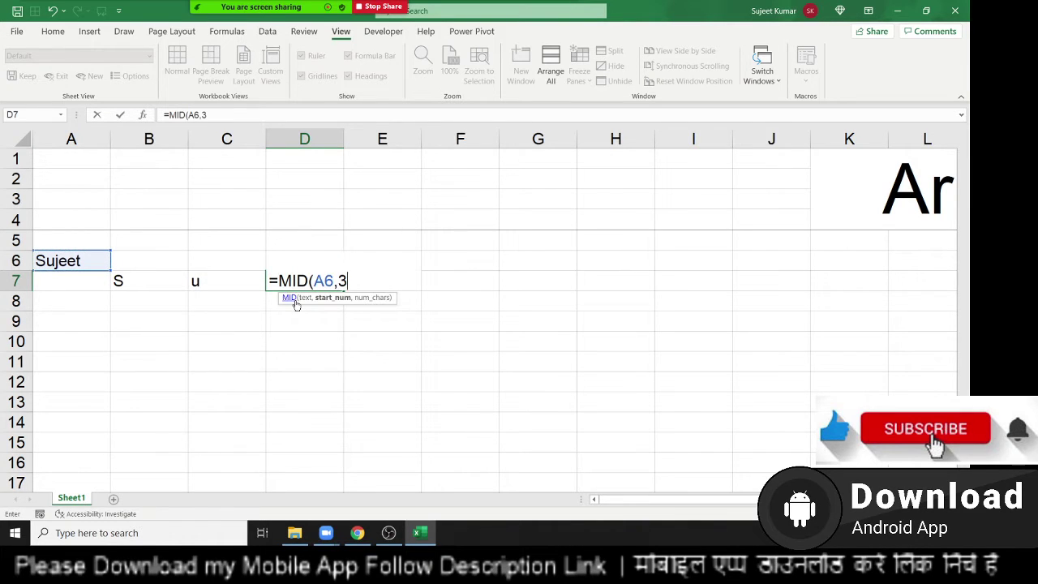
text(,1)
key(Tab)
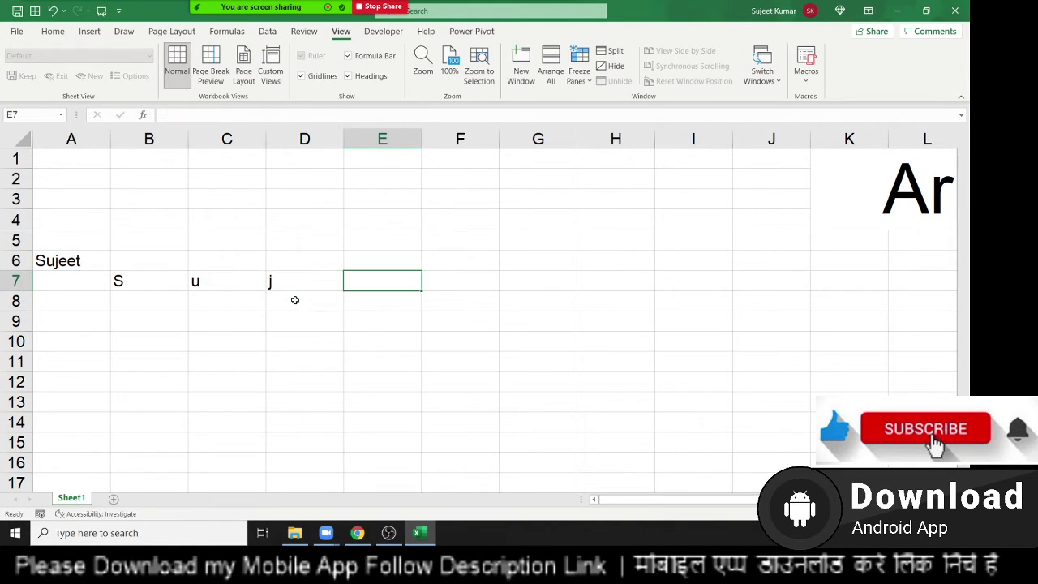
Step: Enter =MID(A6,4,1) in E7 to extract the fourth character
text(min)
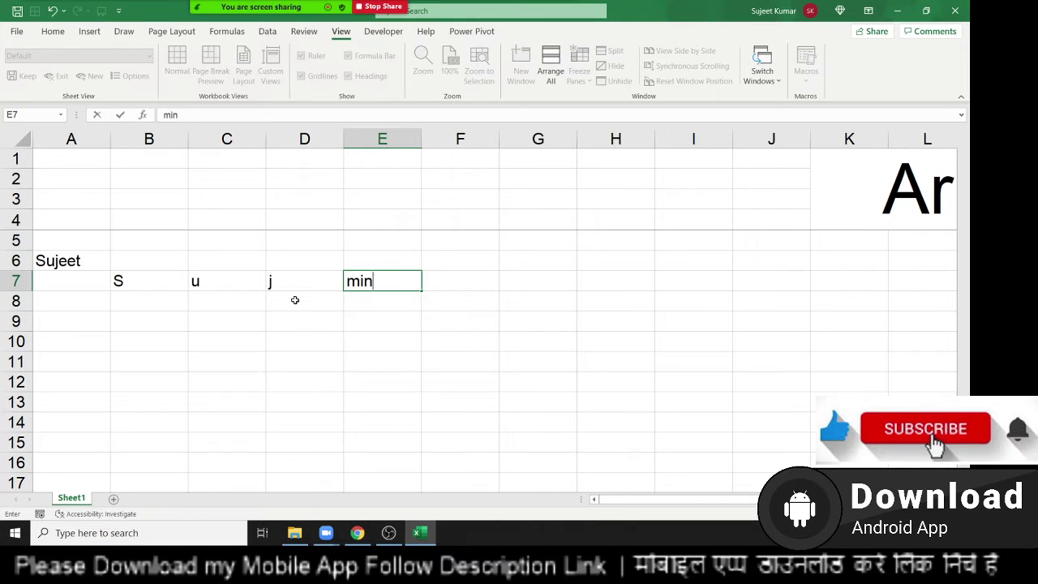
key(BackSpace)
key(BackSpace)
key(BackSpace)
text(=)
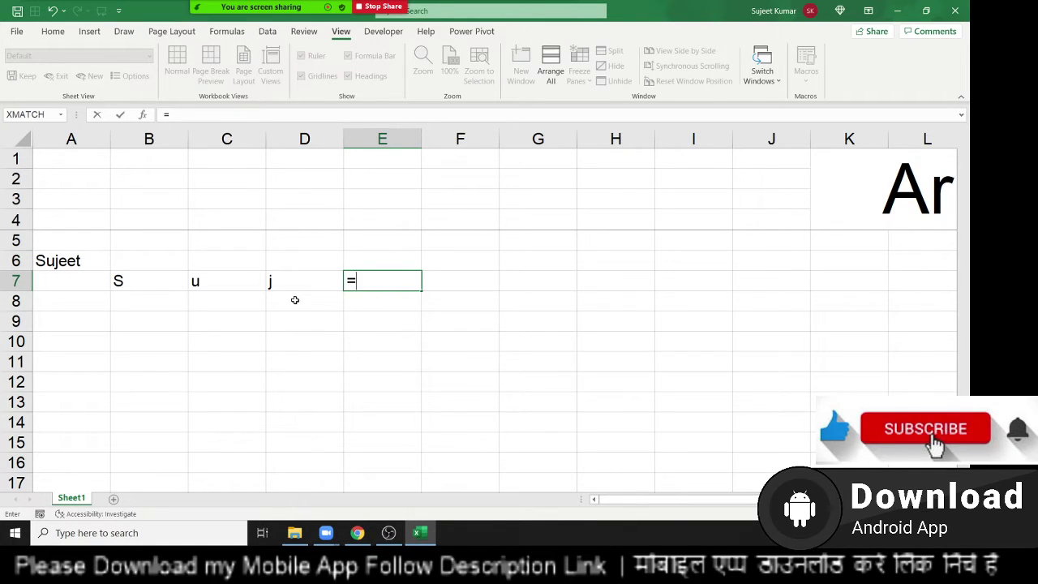
text(mi)
key(Tab)
key(Left)
key(Left)
key(Left)
key(Left)
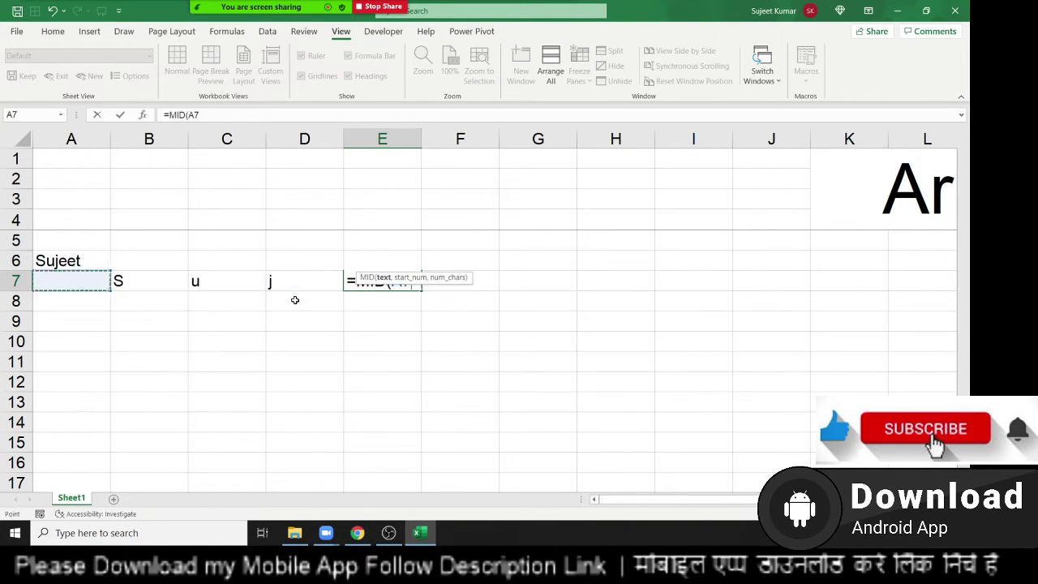
key(Up)
text(,4,)
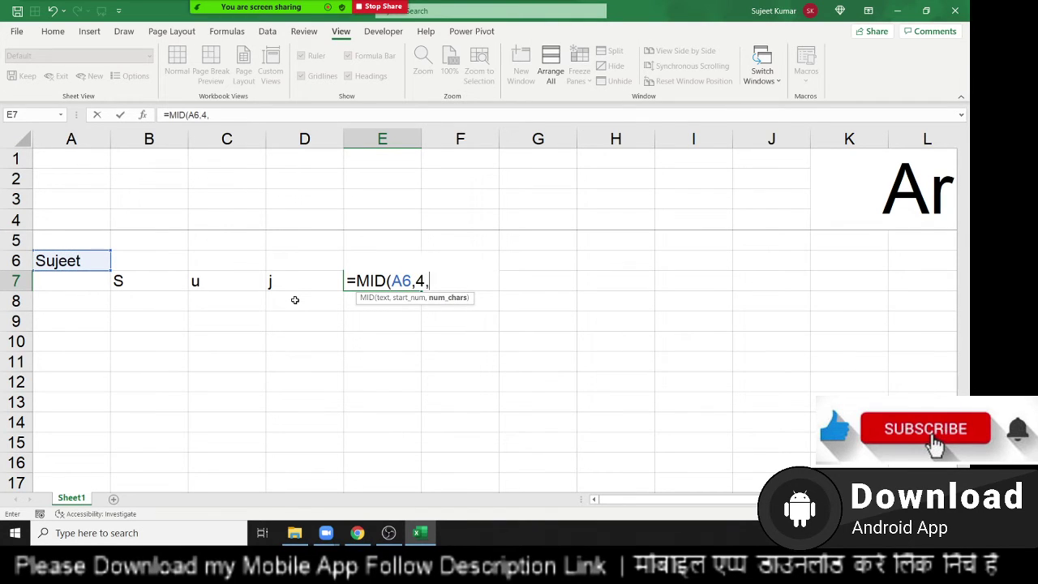
text(1)
key(Return)
Step: Review the C7 and D7 formulas with F2, leaving them unchanged
key(Up)
key(Left)
key(Left)
key(Left)
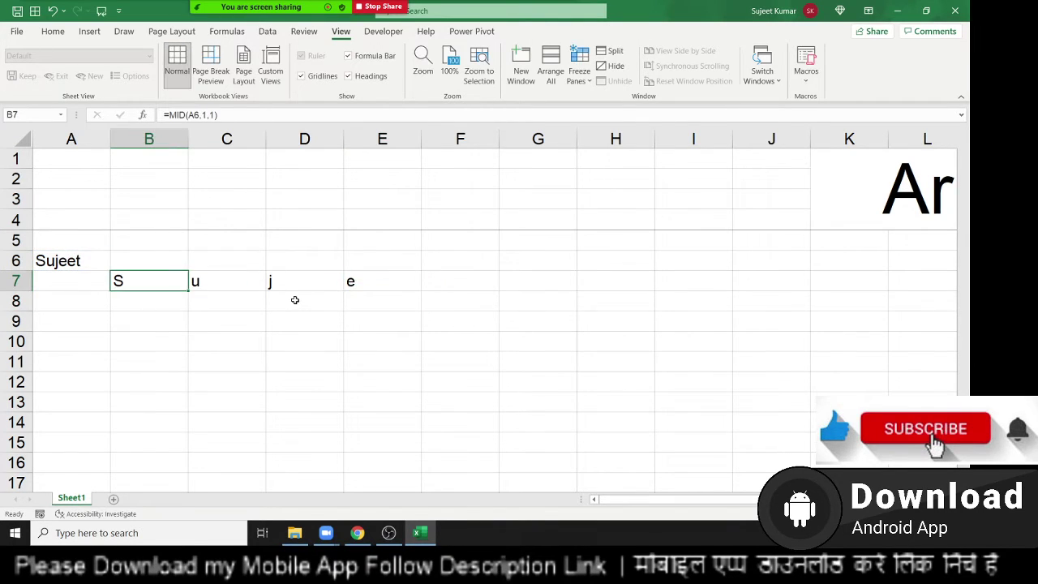
key(Right)
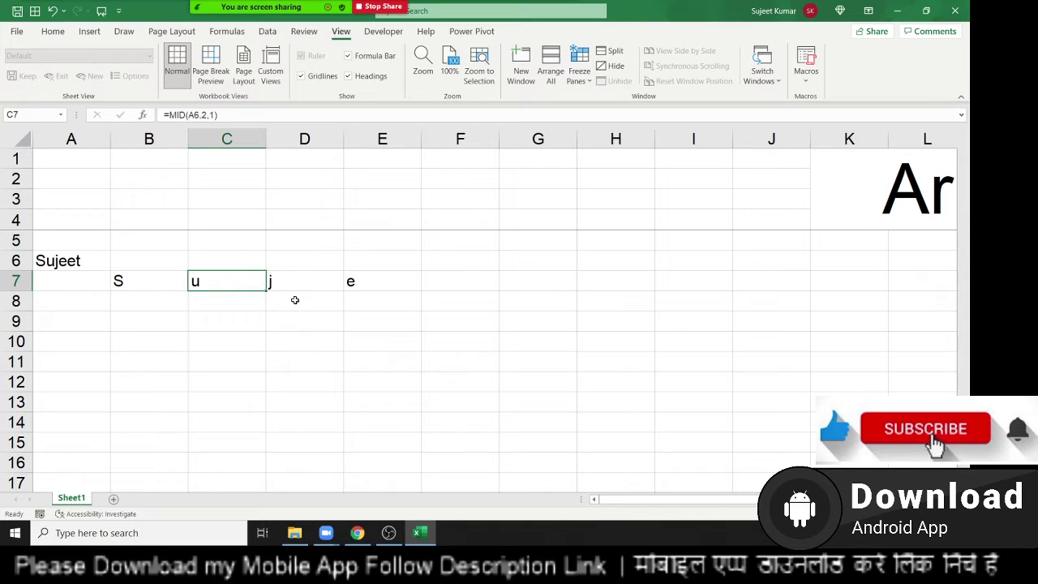
key(F2)
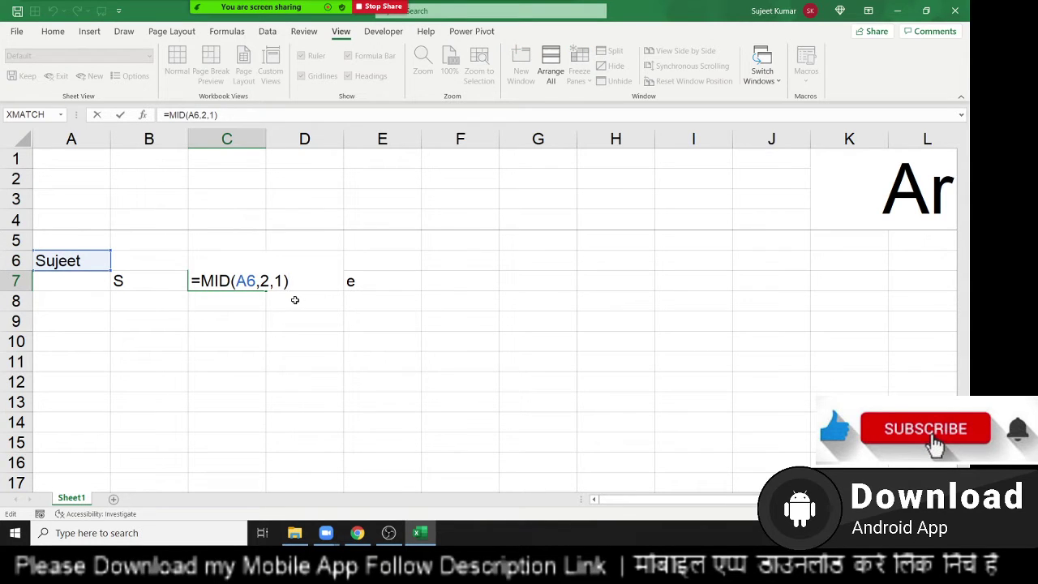
key(Tab)
key(F2)
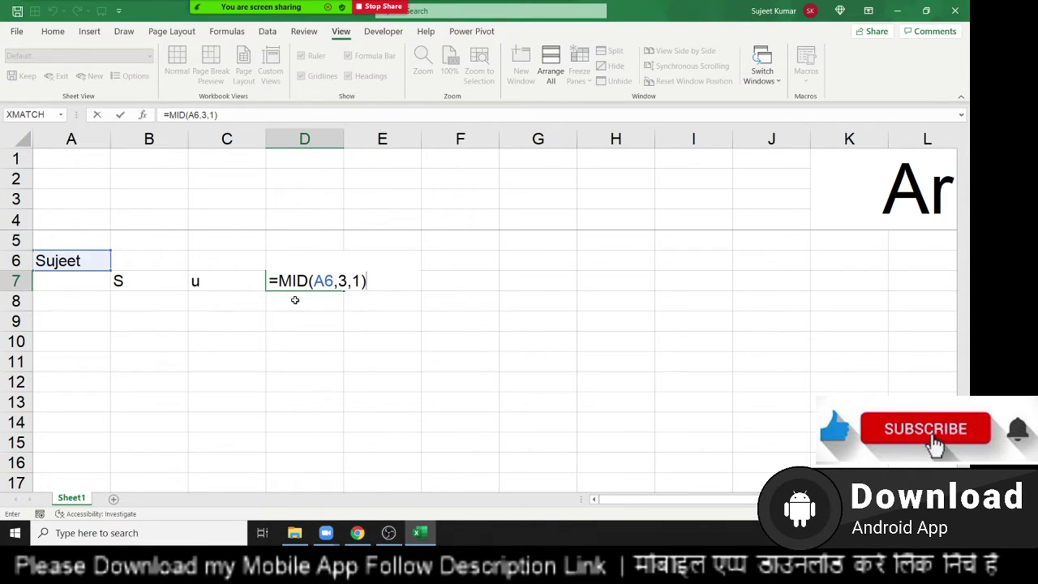
key(Return)
key(Left)
key(Left)
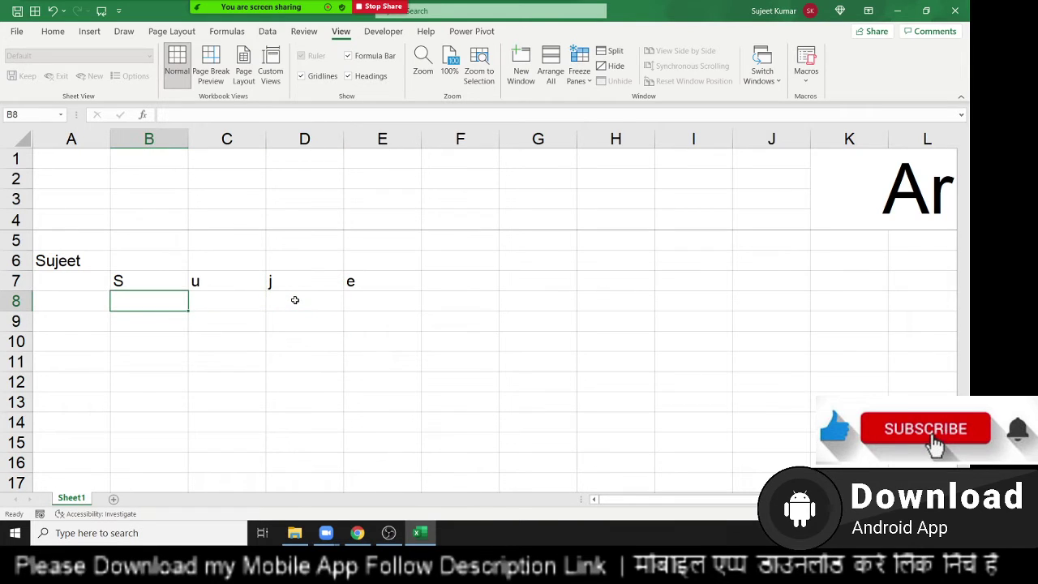
Step: Enter =MID(A6,{1,2,3,4,5,6},1) in B8 so it spills across B8:G8
text(=)
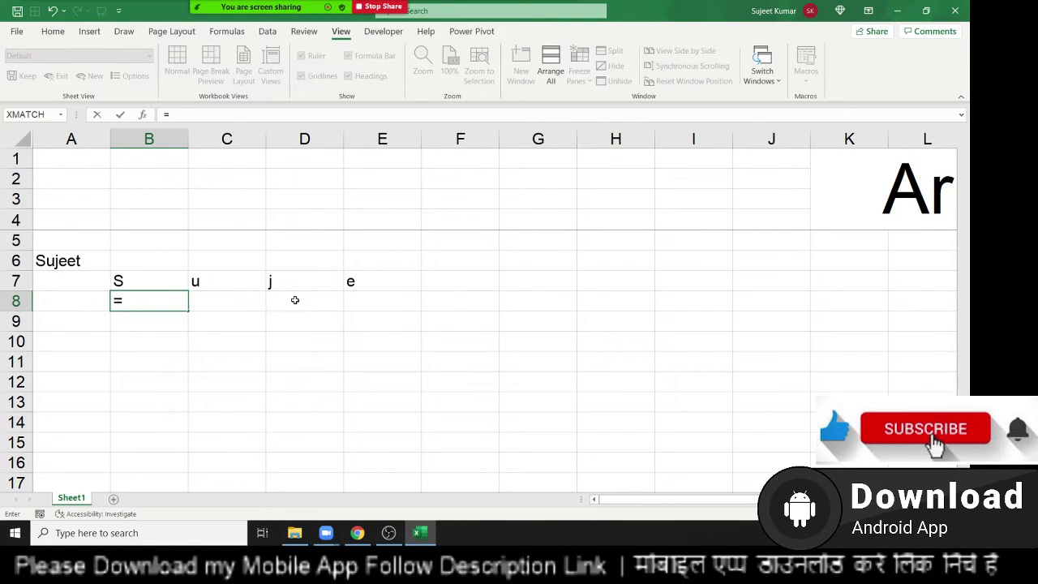
text(mid)
key(Tab)
key(Left)
key(Up)
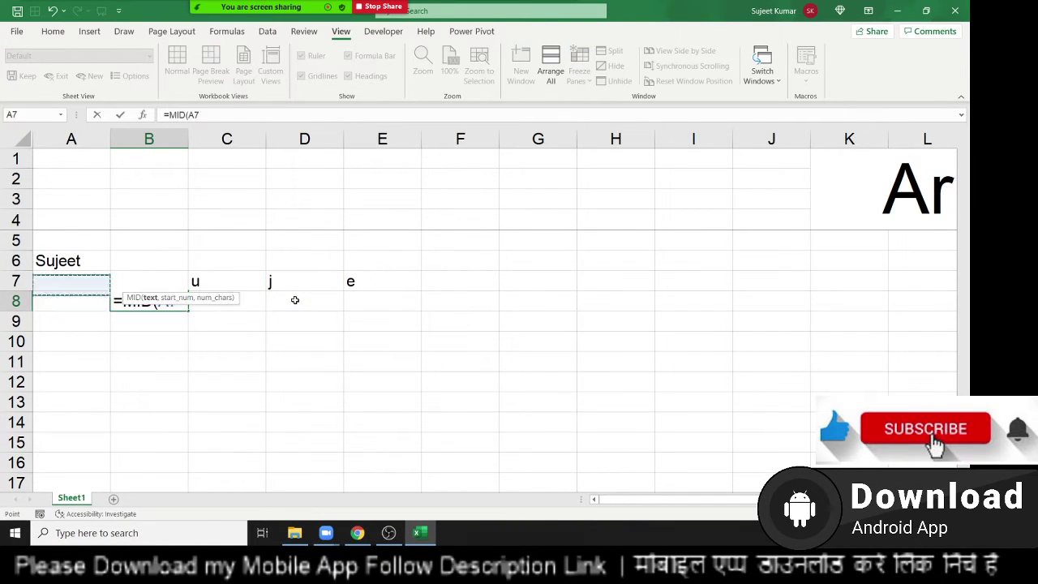
key(Up)
text(,)
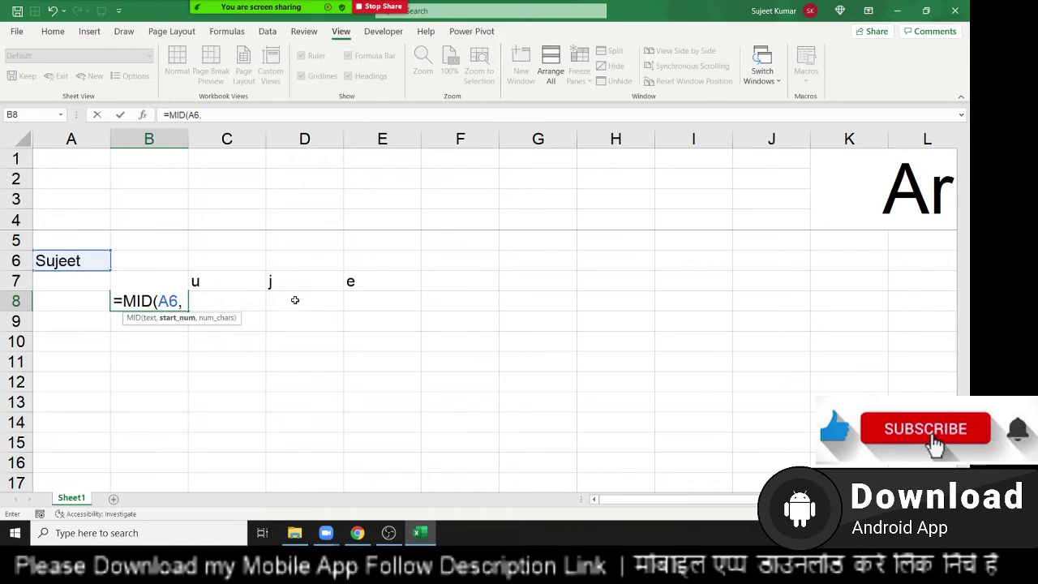
text({1)
text(,2,3,4,)
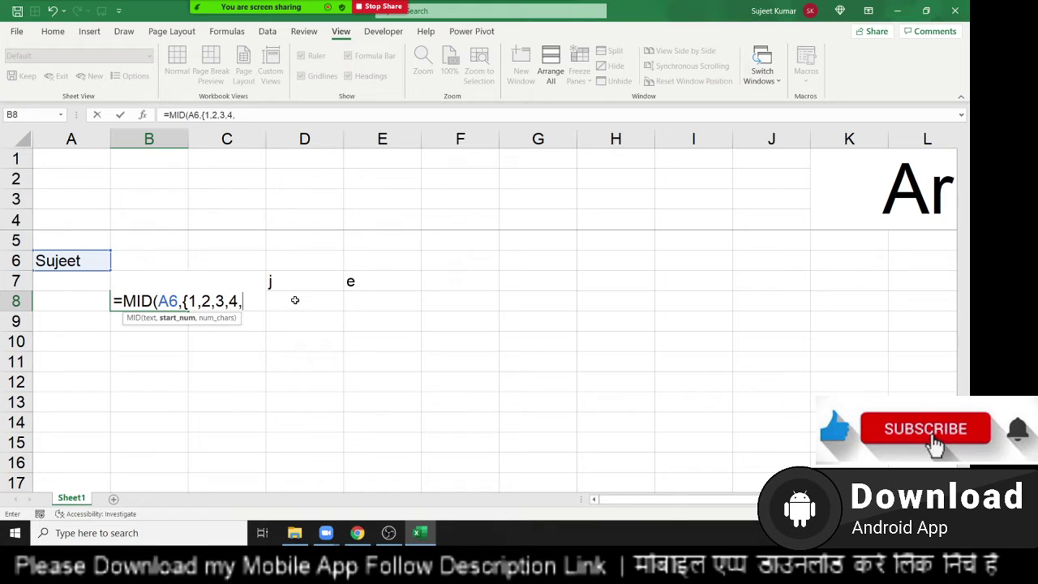
text(5,6})
text(,1)
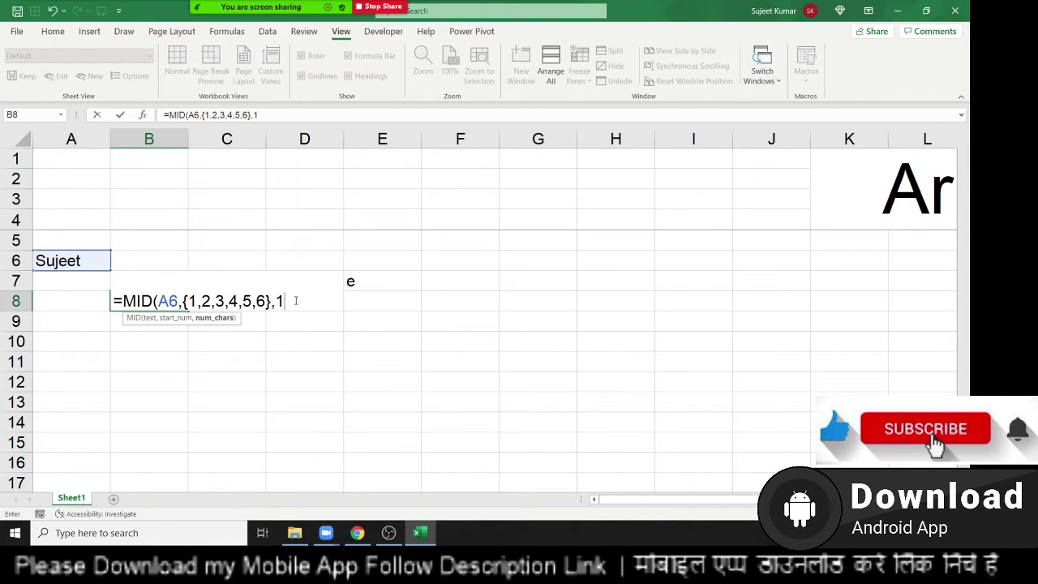
key(Return)
Step: Step through B8:G8 to check each spilled letter, ending at G8
key(Up)
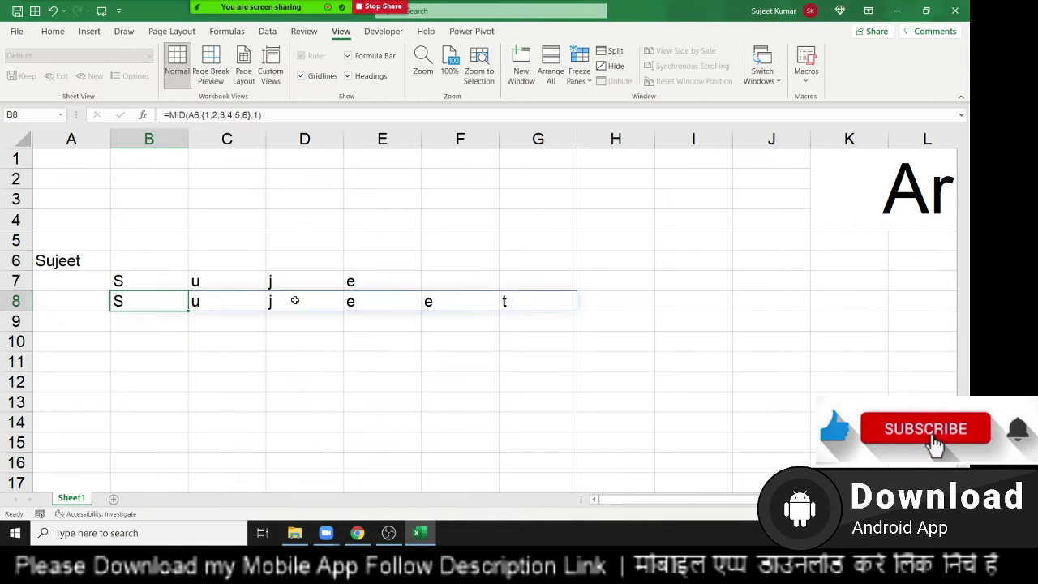
key(Right)
key(Right)
key(Right)
key(Right)
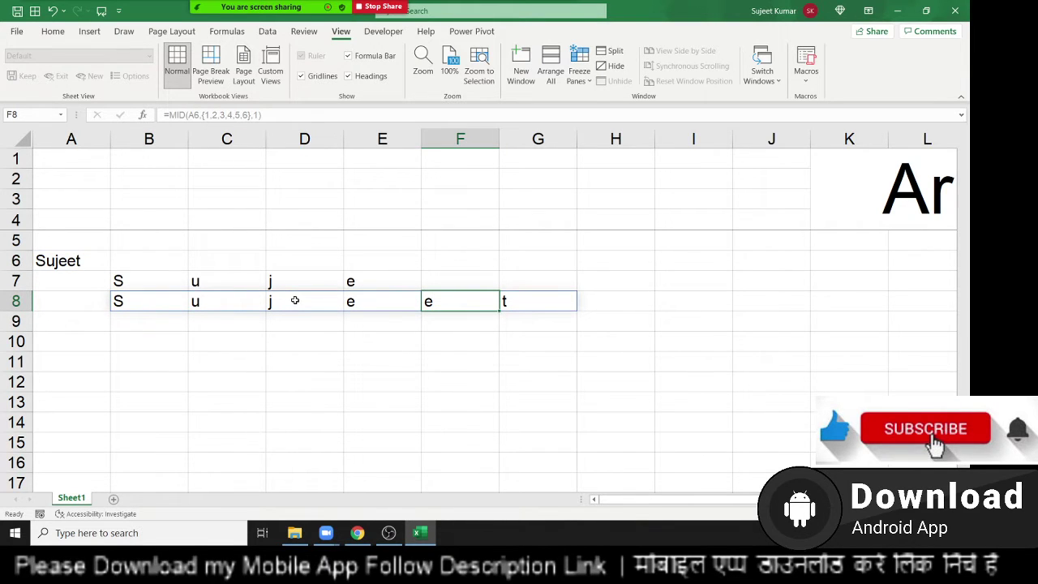
key(Right)
key(Left)
key(Left)
key(Left)
key(Left)
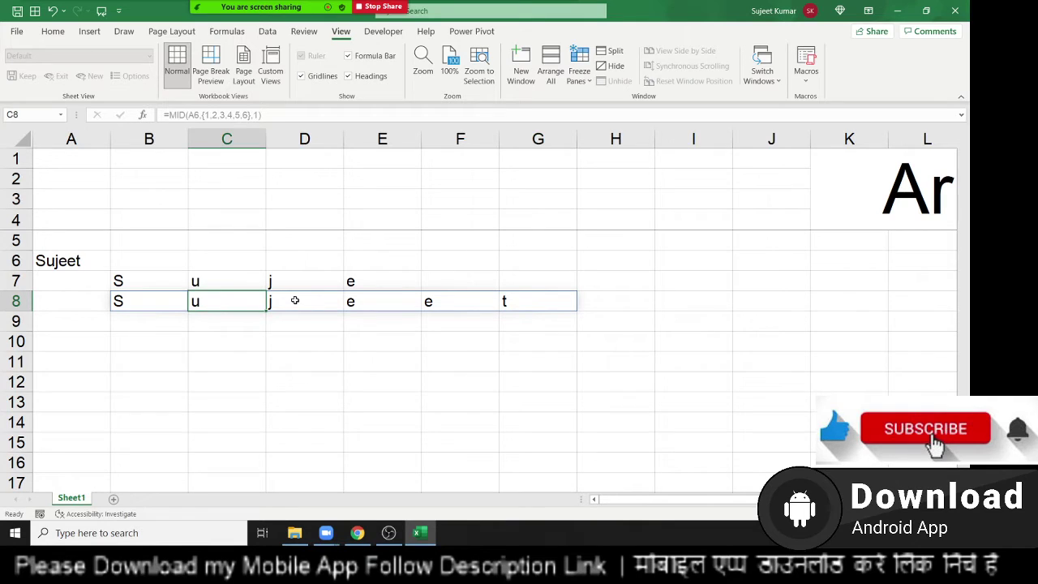
key(Left)
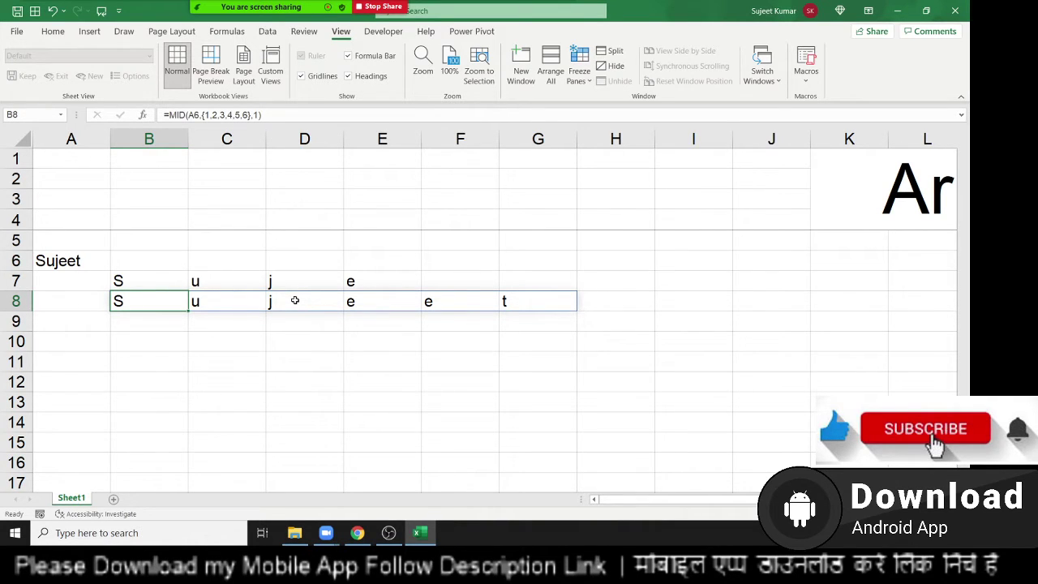
key(Right)
key(Right)
key(Right)
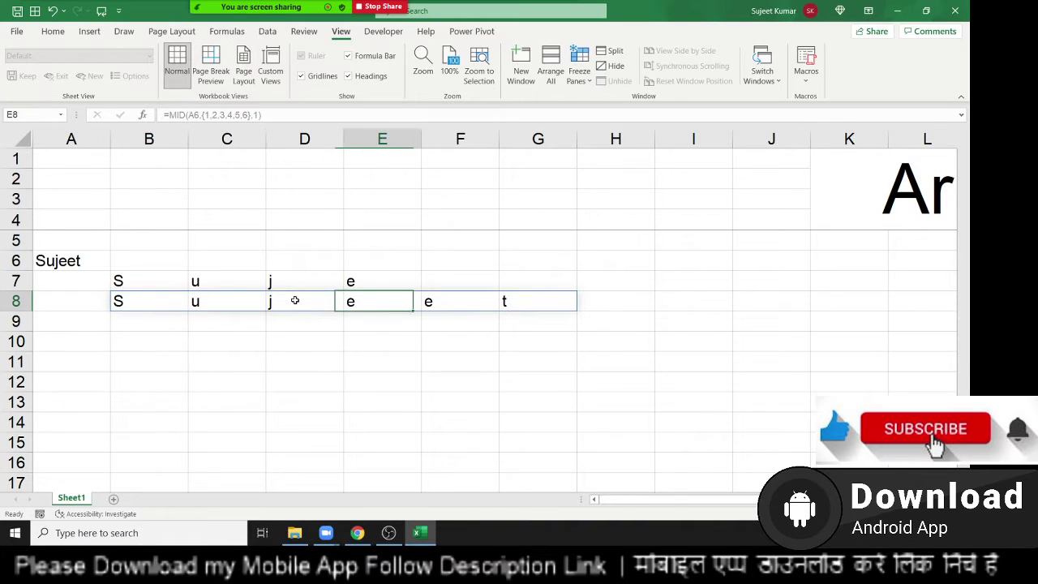
key(Right)
key(Right)
key(Left)
key(Left)
key(Left)
key(Left)
key(Left)
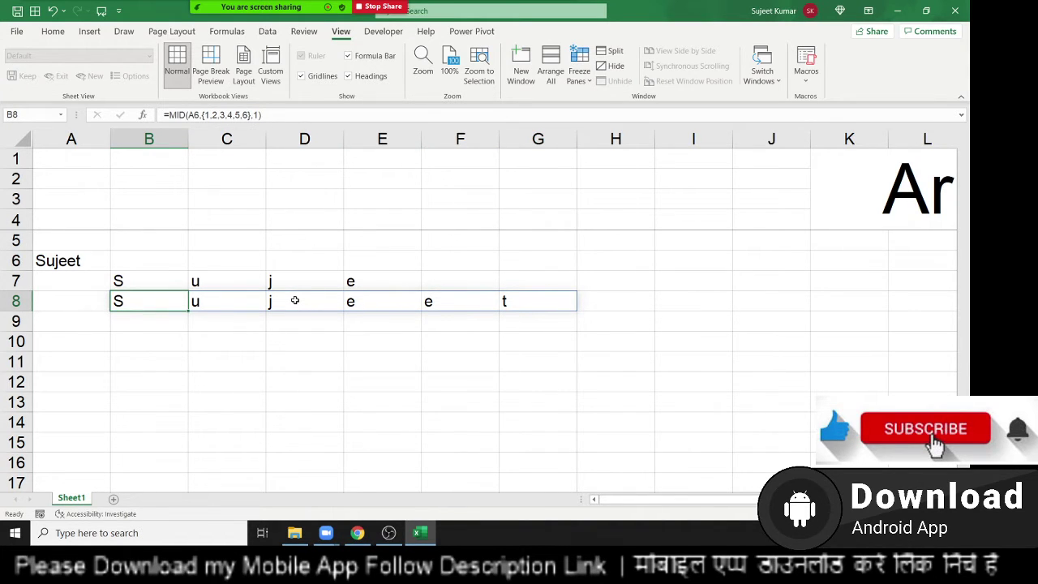
key(Right)
key(Right)
key(Right)
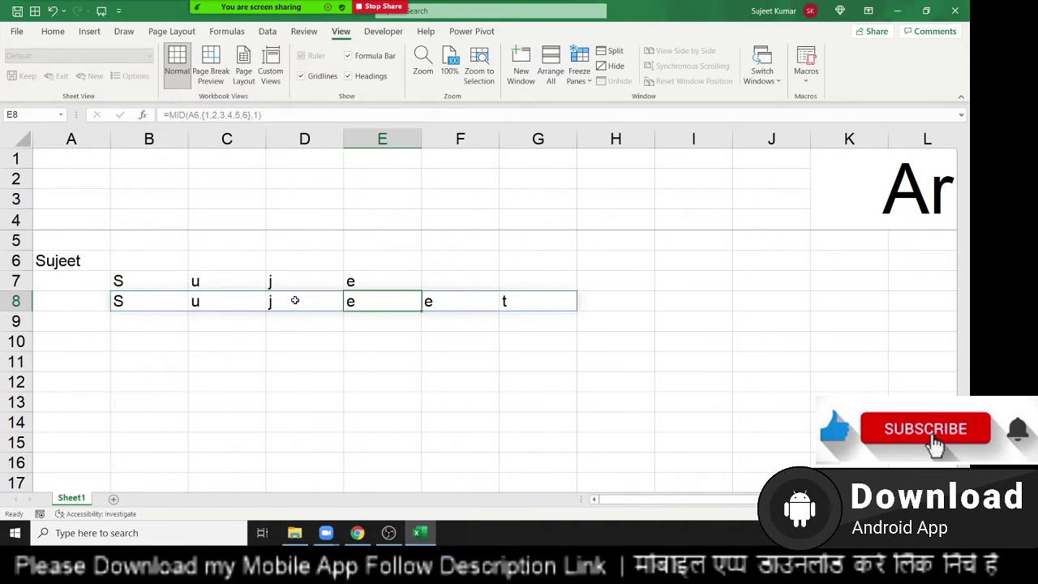
key(Right)
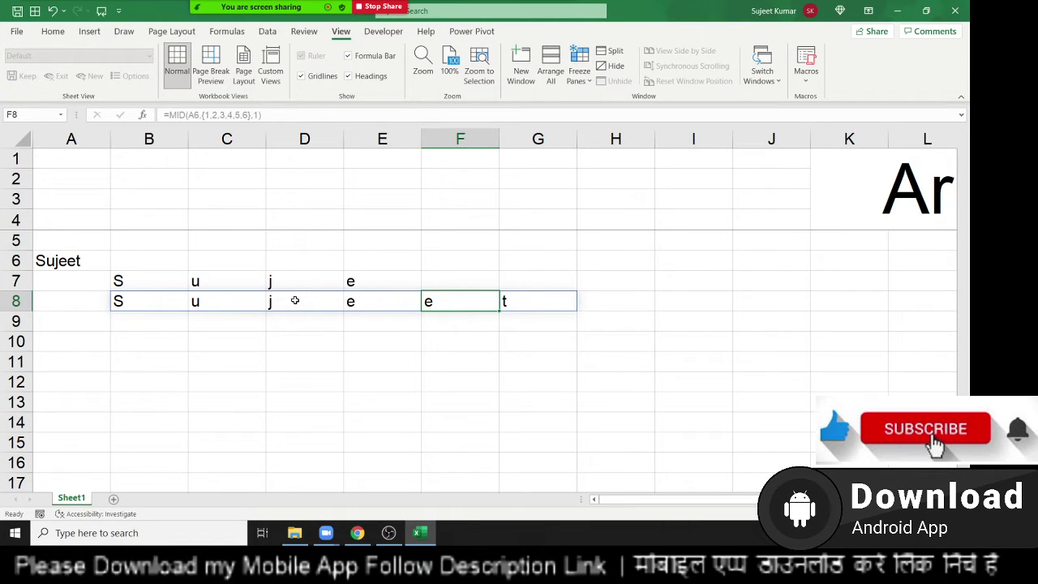
key(Right)
Step: Enter 50, 65, 85, 96 and 58 into B15:F15
key(Down)
key(Down)
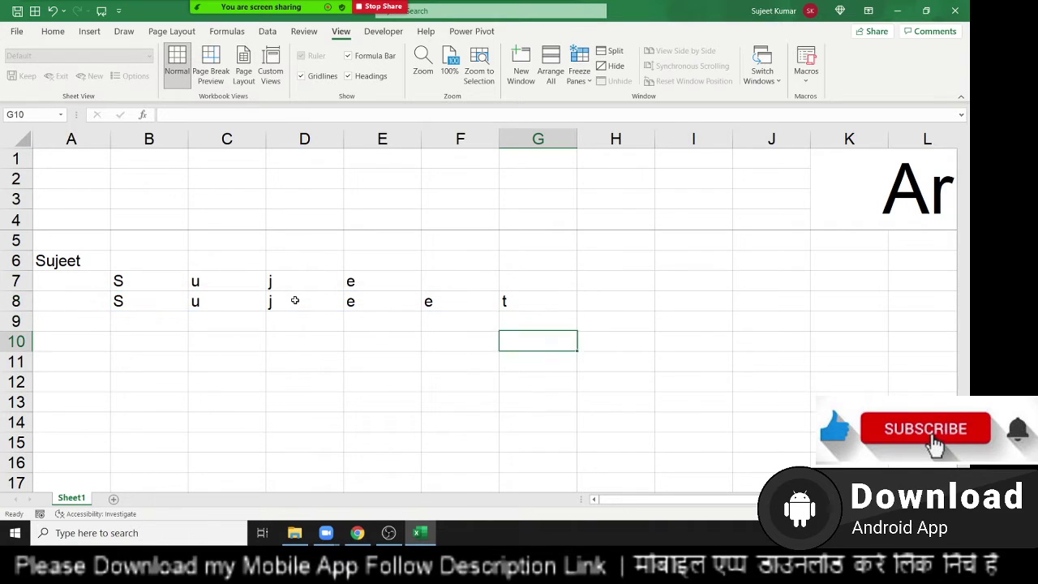
key(Left)
key(Left)
key(Left)
key(Left)
key(Left)
key(Down)
key(Down)
key(Down)
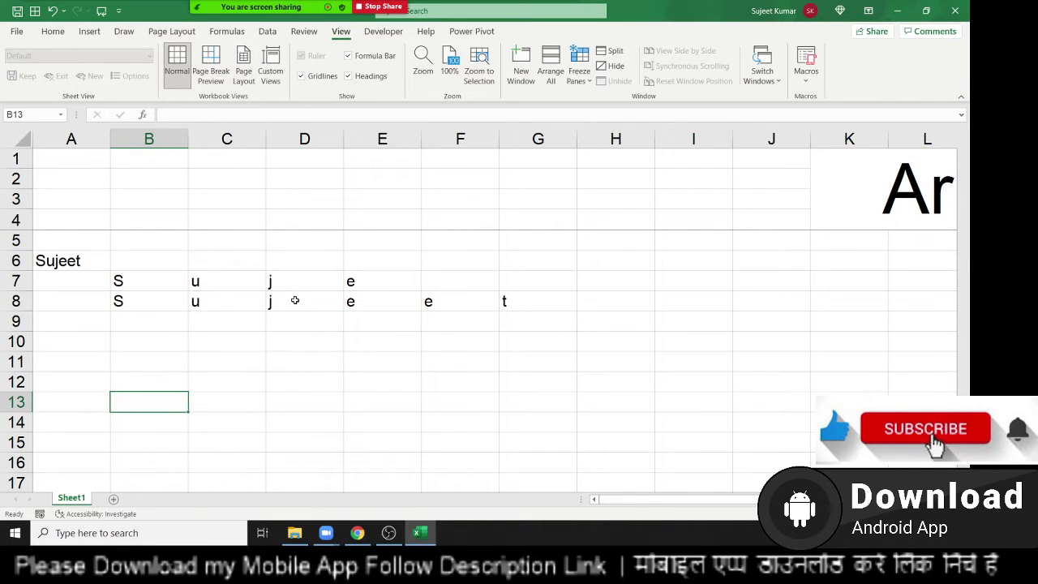
key(Down)
key(Down)
key(Down)
key(Down)
key(Down)
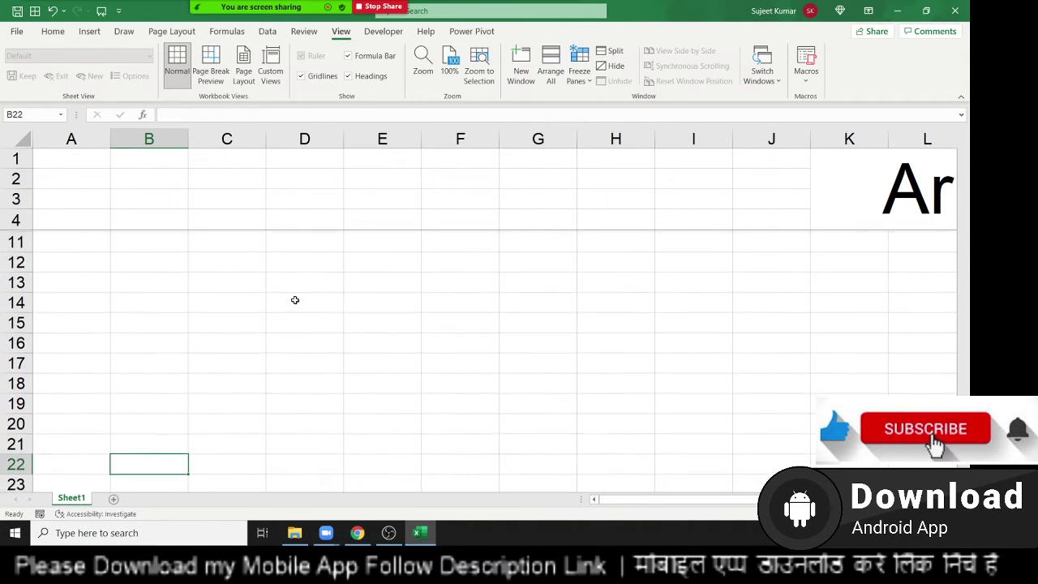
key(Down)
key(Up)
key(Up)
key(Up)
key(Up)
key(Up)
key(Up)
key(Up)
key(Up)
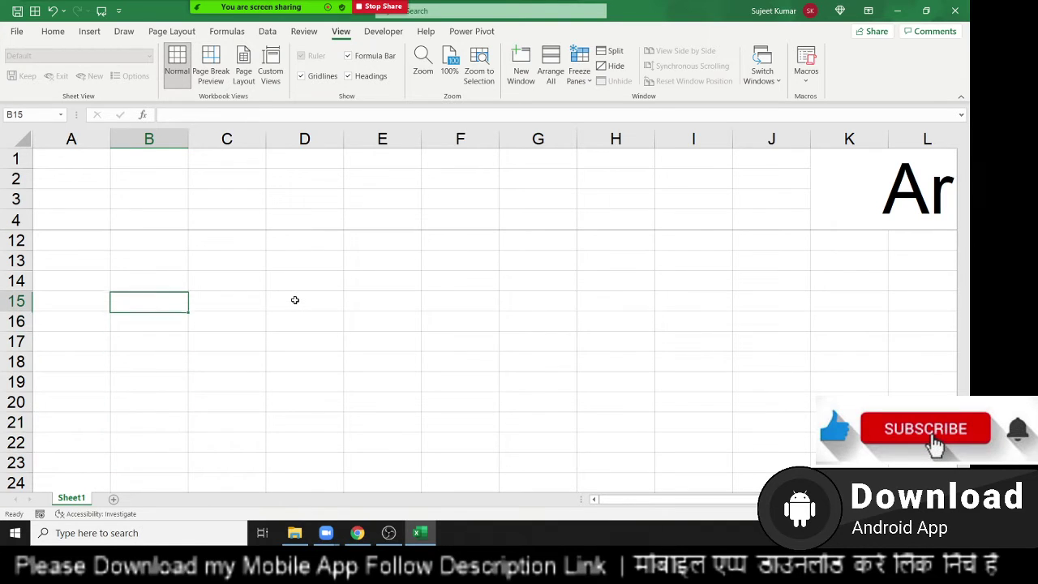
text(50)
key(Right)
text(65)
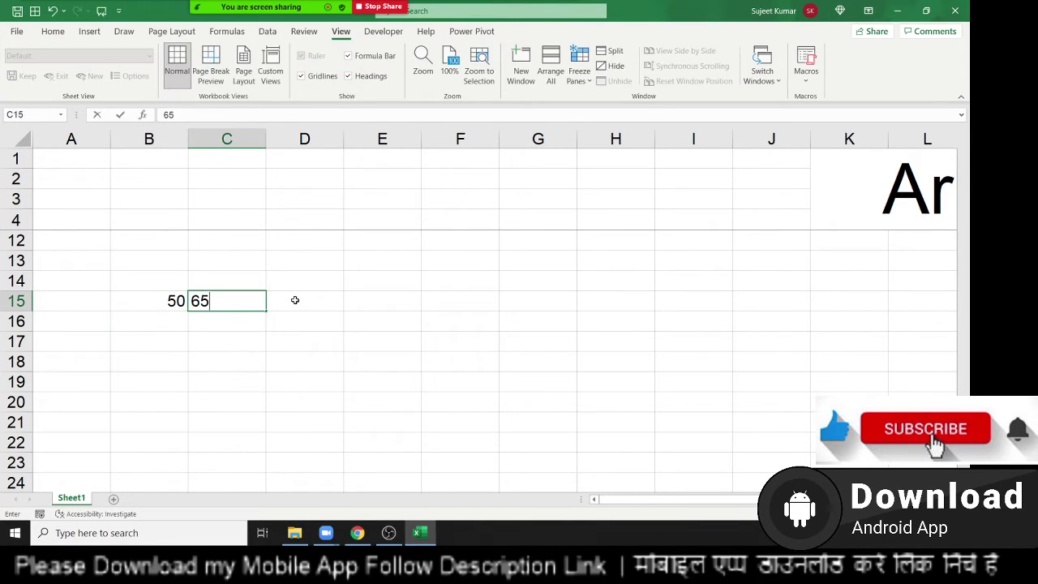
key(Right)
text(85)
key(Right)
text(96)
key(Right)
text(58)
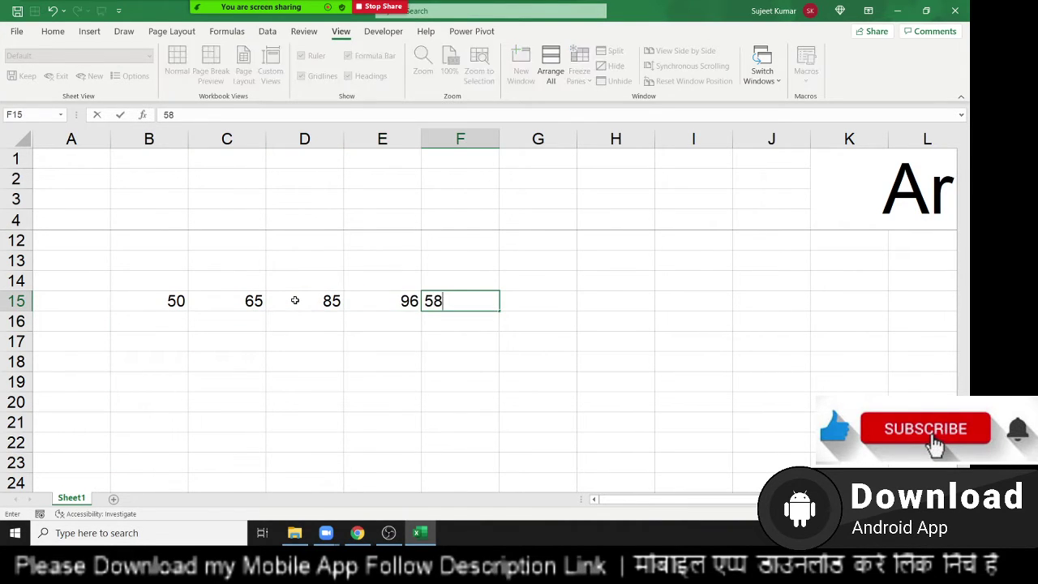
key(Return)
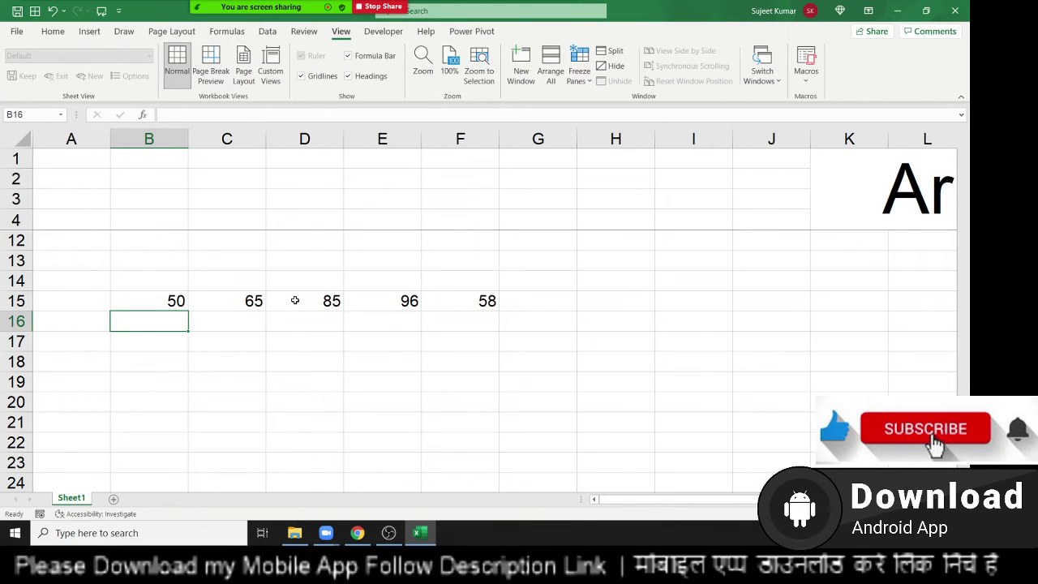
Step: Move to cell G16 beside the new number row
key(Up)
key(Right)
key(Right)
key(Right)
key(Right)
key(Right)
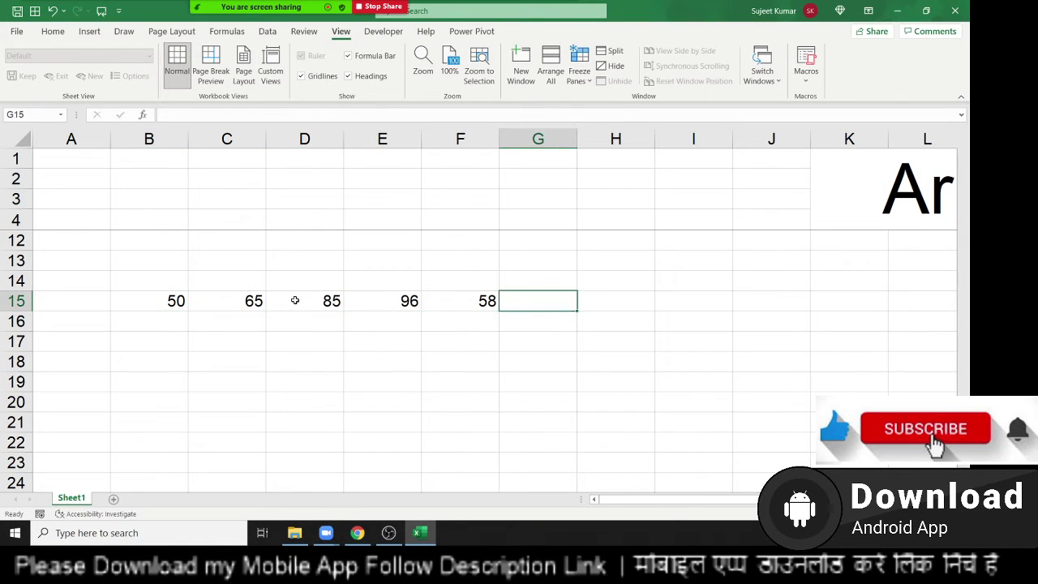
key(Down)
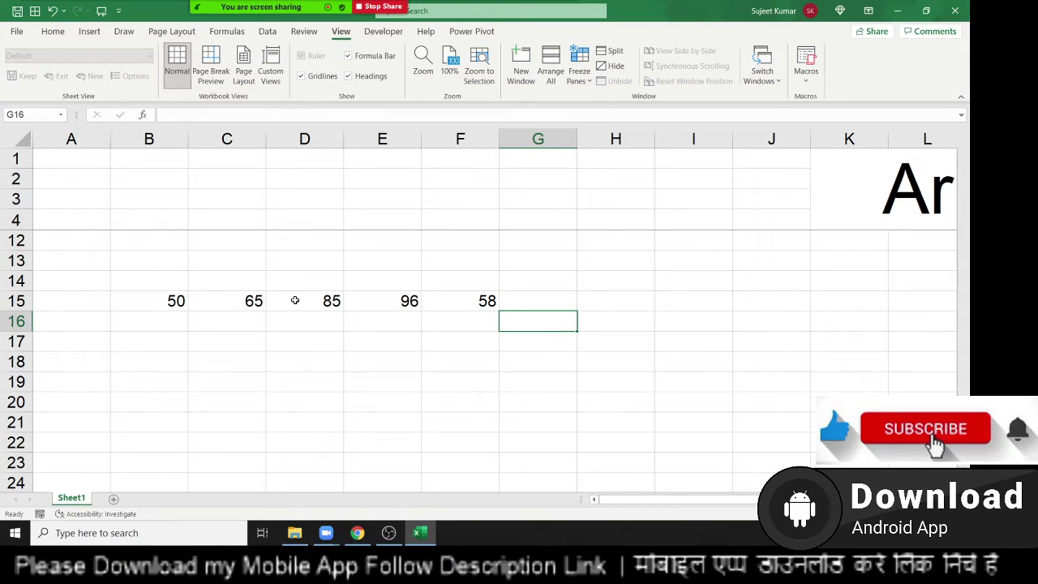
Step: Enter the operation notes *3, \5, +65, *10 and \2 in G16:G20
text(*3)
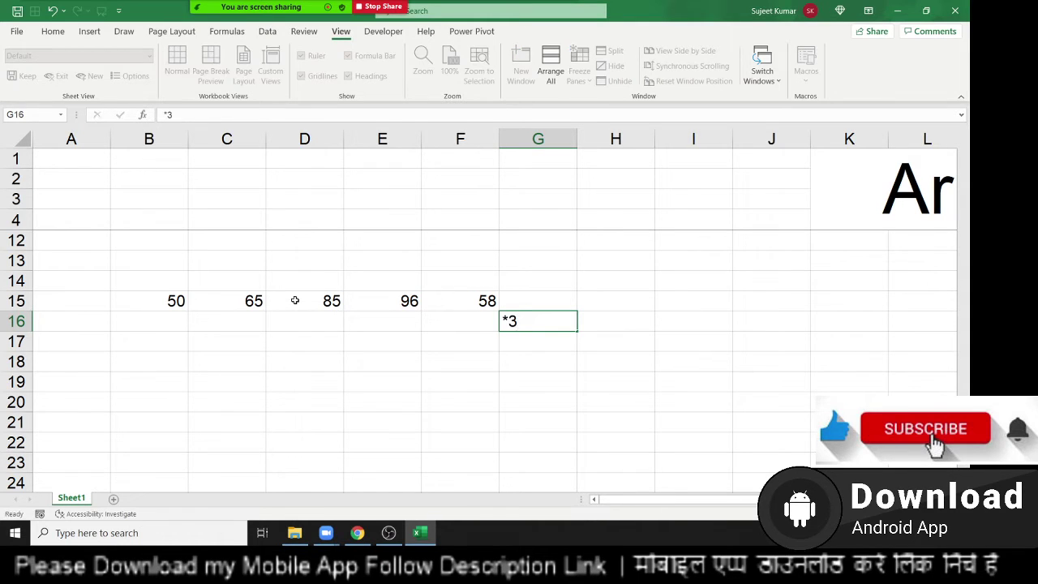
key(Return)
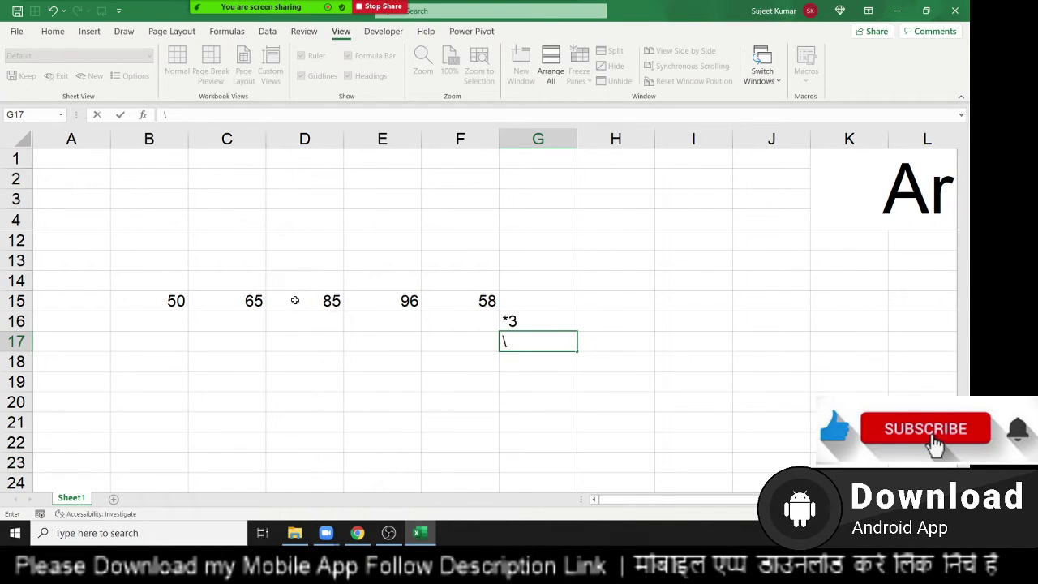
text(5)
key(Return)
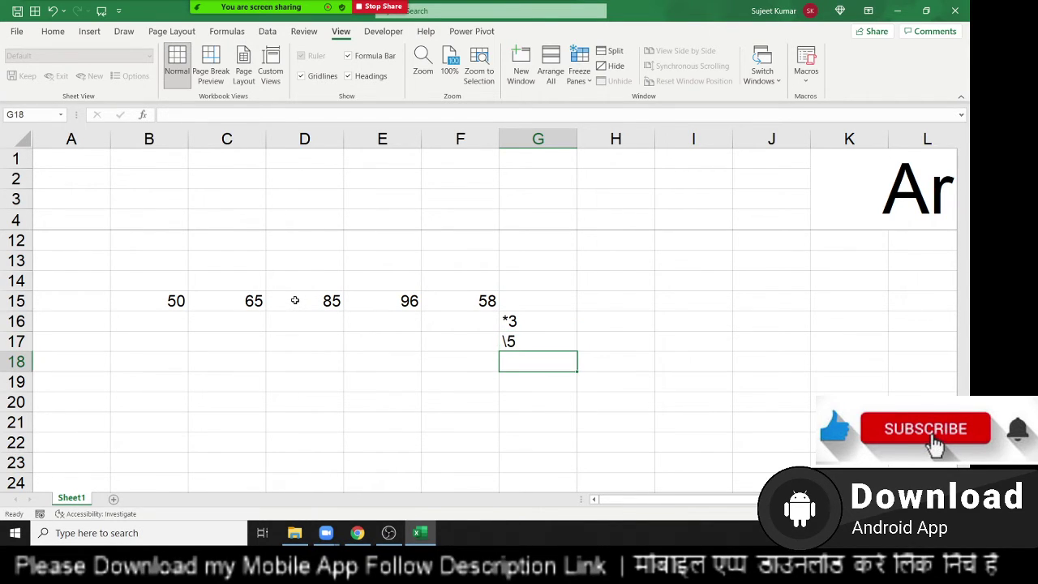
text(+65)
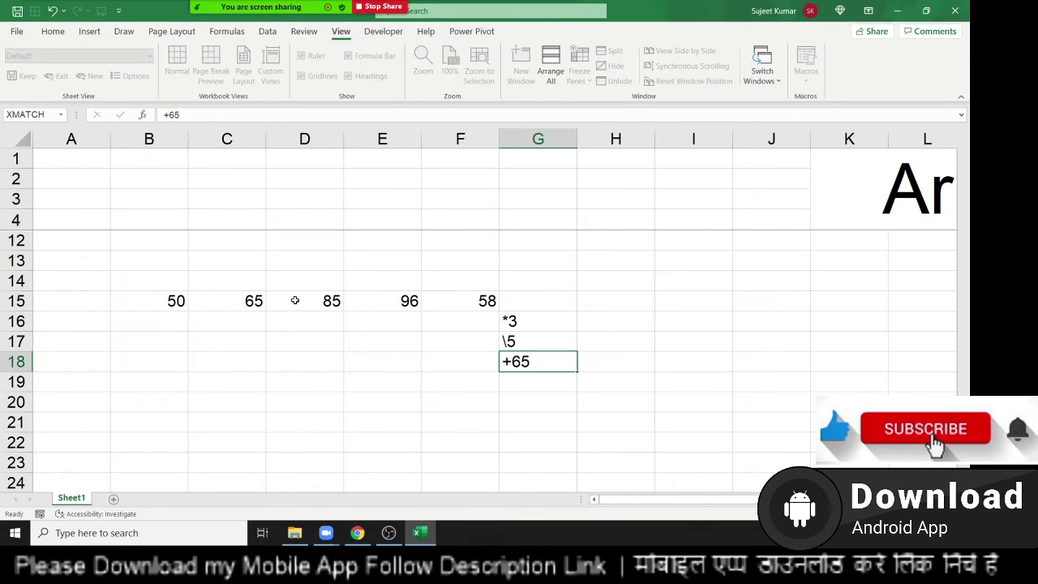
key(Return)
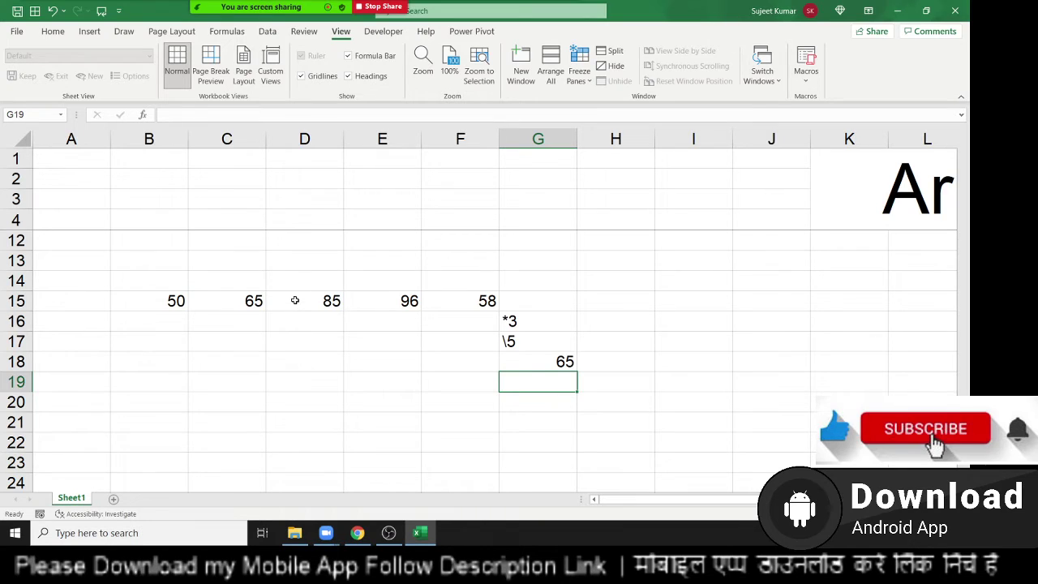
text(*10)
key(Return)
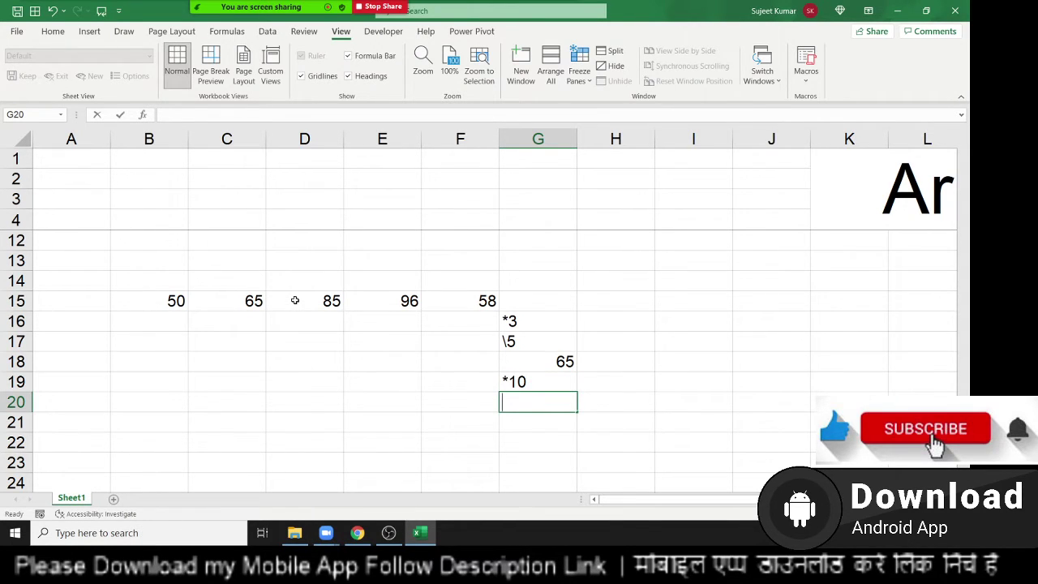
text(\2)
key(Return)
Step: Fill =B15*3 across B16:F16 to triple the number row
key(Up)
key(shift+Up)
key(shift+Up)
key(shift+Up)
key(Down)
key(Left)
key(Left)
click(295, 301)
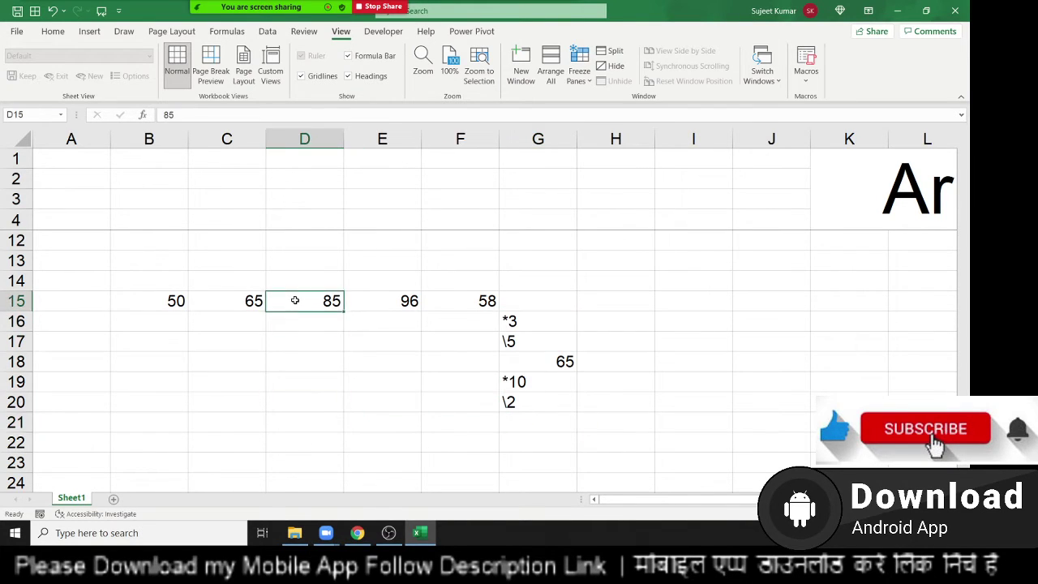
key(Down)
key(Left)
key(Left)
text(=)
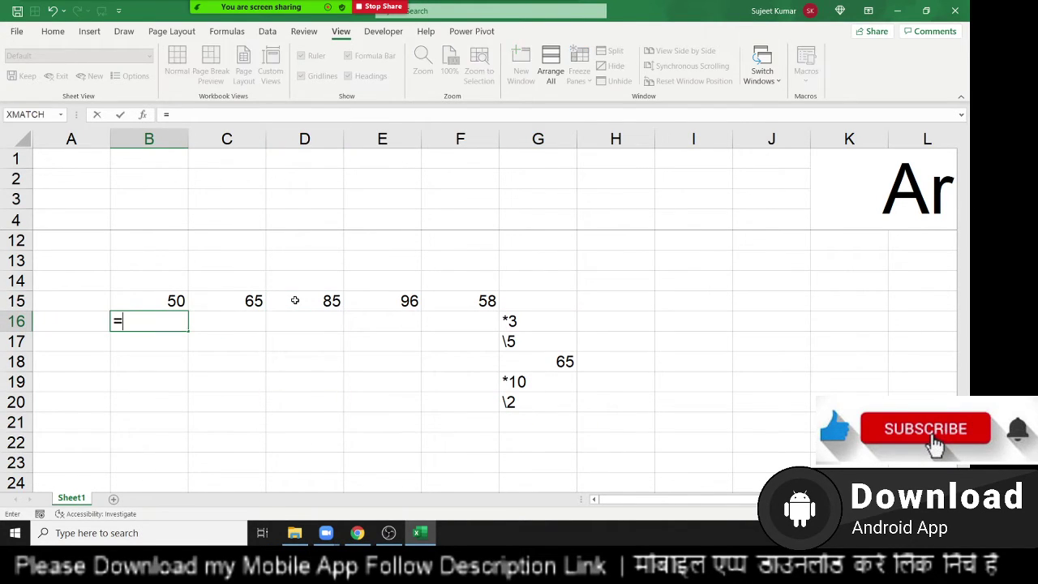
text(B15*3)
key(ctrl+Return)
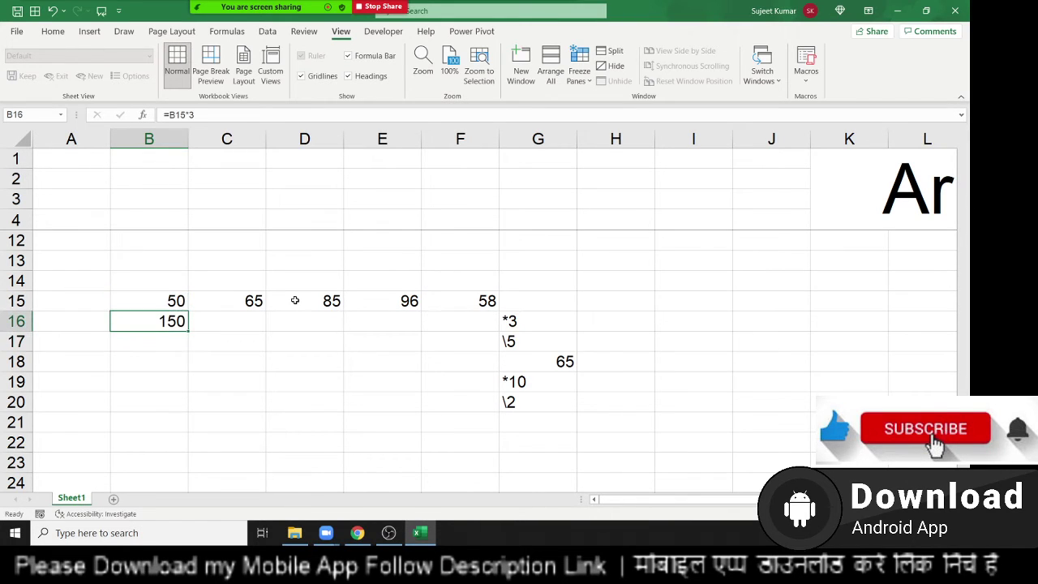
key(shift+Right)
key(shift+Right)
key(shift+Right)
key(shift+Right)
key(ctrl+r)
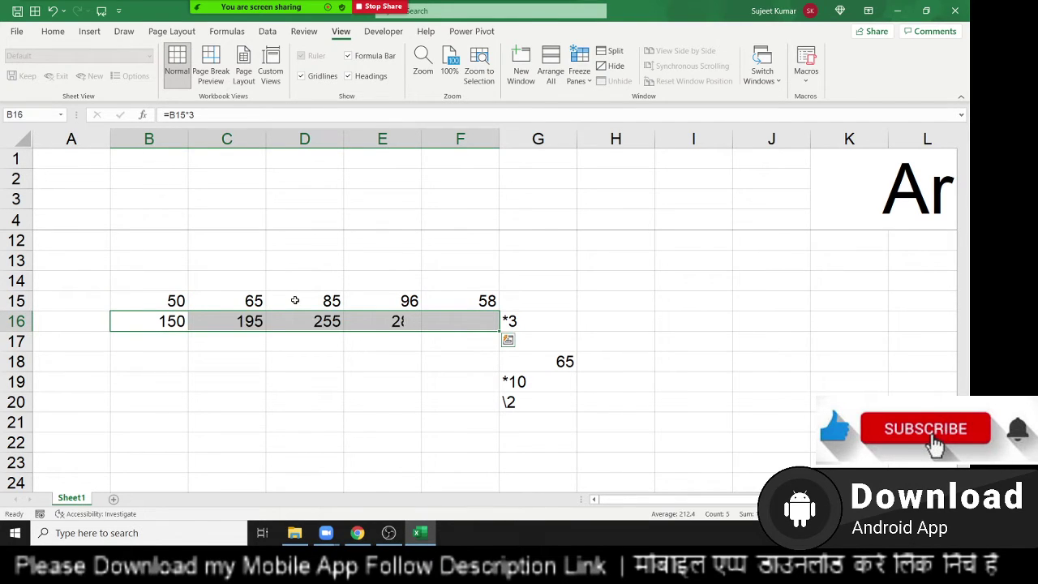
Step: Fill a divide-by-5 formula on row 16 across B17:F17
key(Down)
text(=)
key(Up)
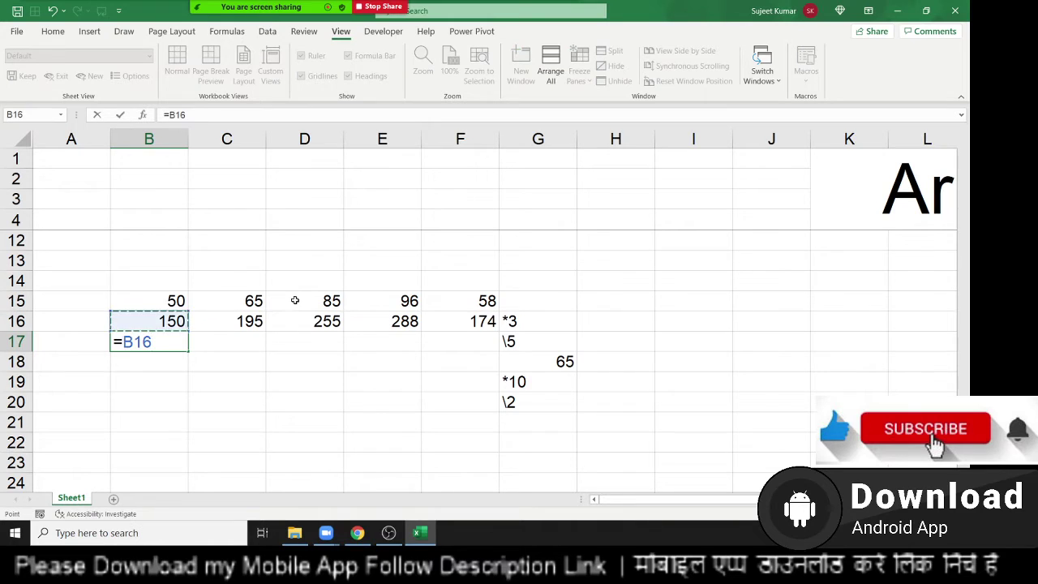
text(/1)
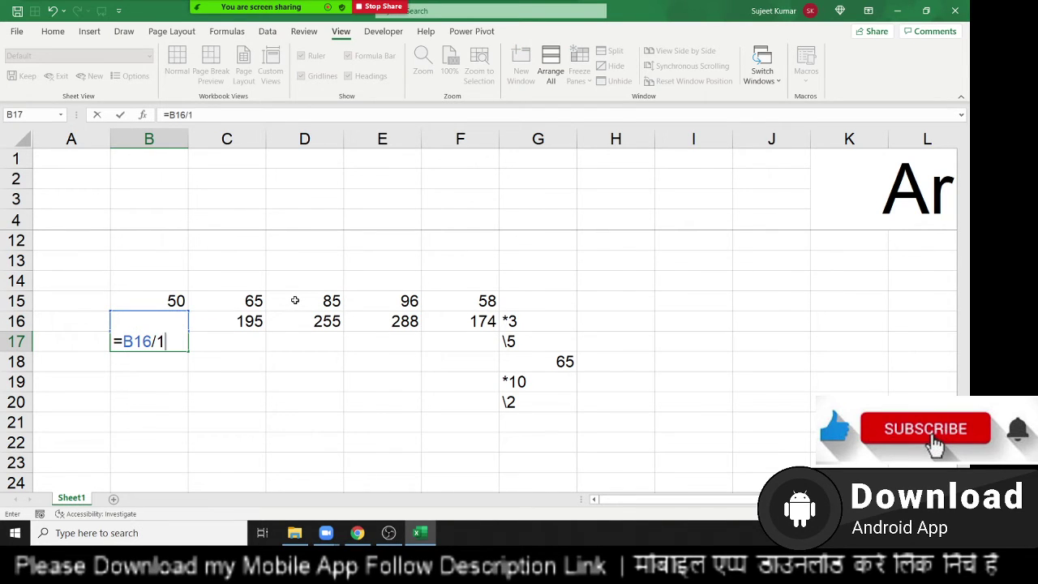
text(5)
key(Return)
key(Up)
key(shift+Right)
key(shift+Right)
key(shift+Right)
key(shift+Right)
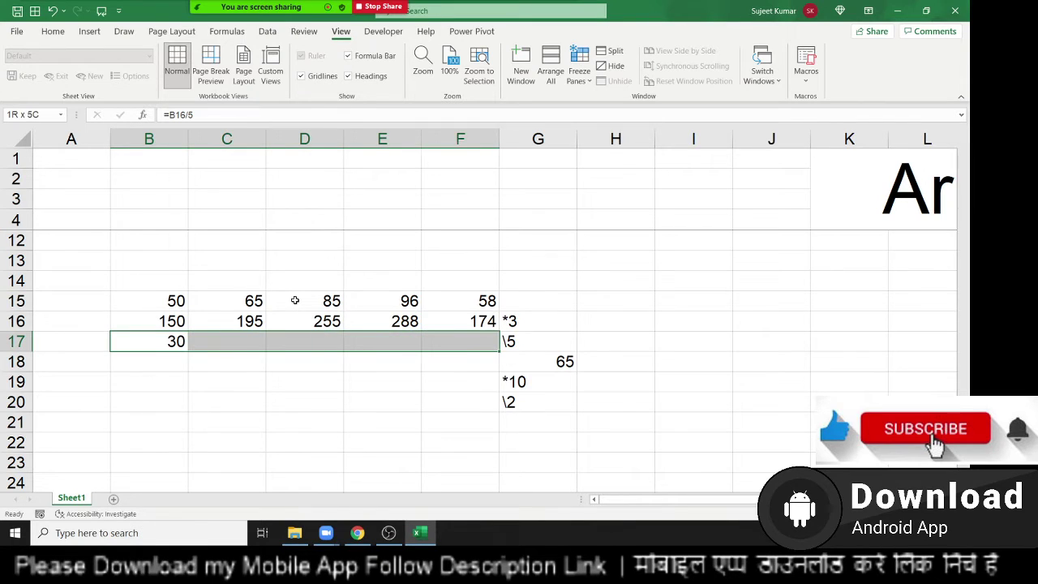
key(shift+Left)
key(shift+Right)
key(ctrl+r)
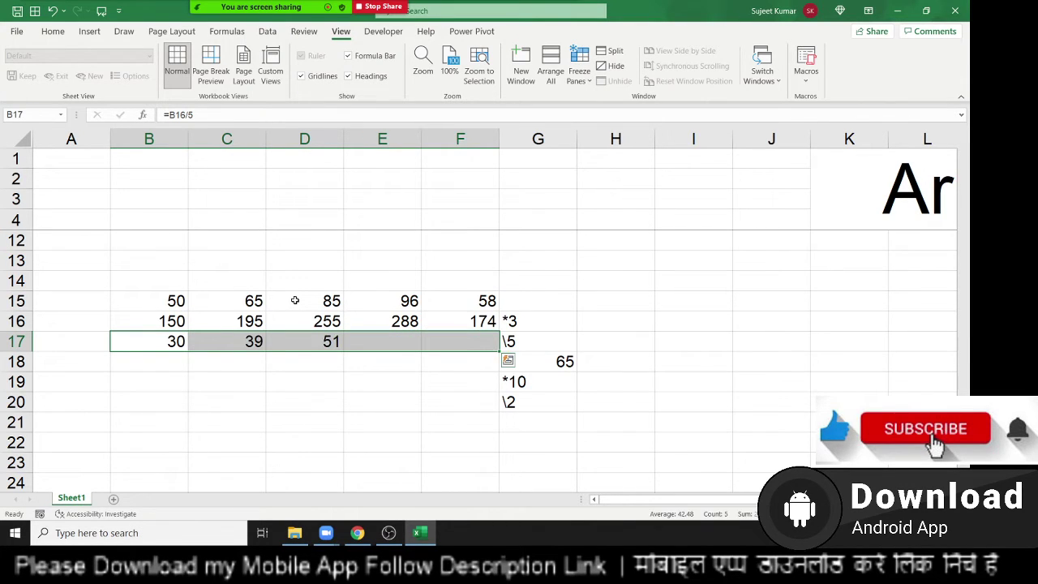
Step: Fill =B17+65 across B18:F18
key(Left)
key(Down)
key(Right)
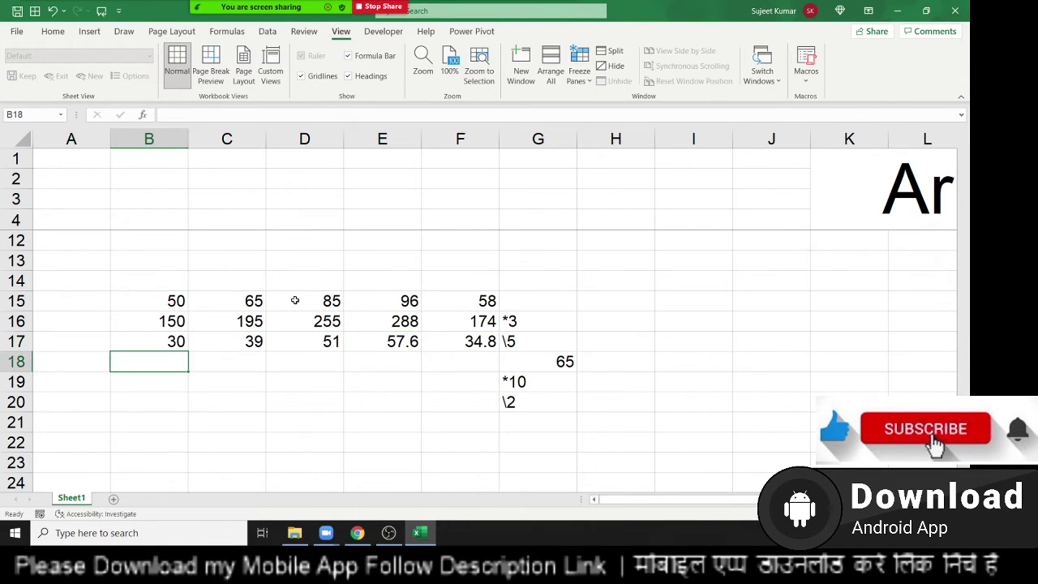
text(=)
key(Up)
text(+)
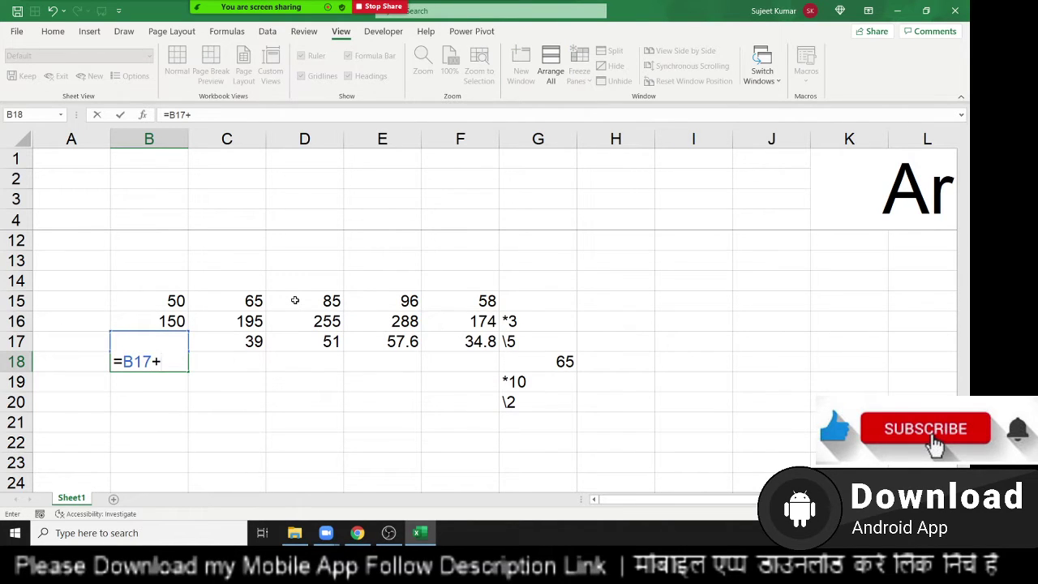
text(65)
key(ctrl+Return)
key(shift+Right)
key(shift+Right)
key(shift+Right)
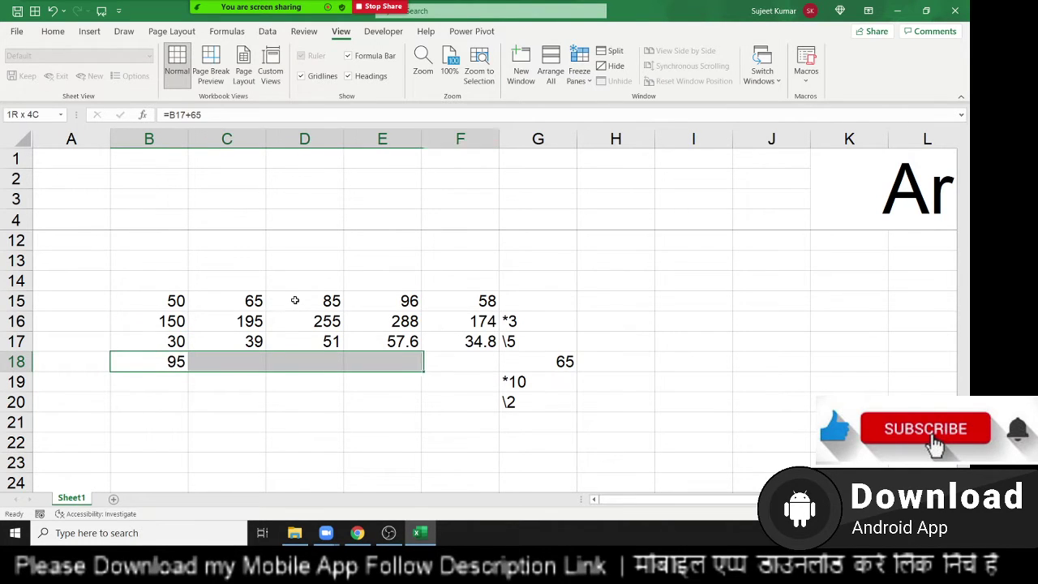
key(shift+Right)
key(ctrl+r)
Step: Fill =B18*10 across B19:F19, giving 950, 1040, 1160, 1226 and 998
key(Down)
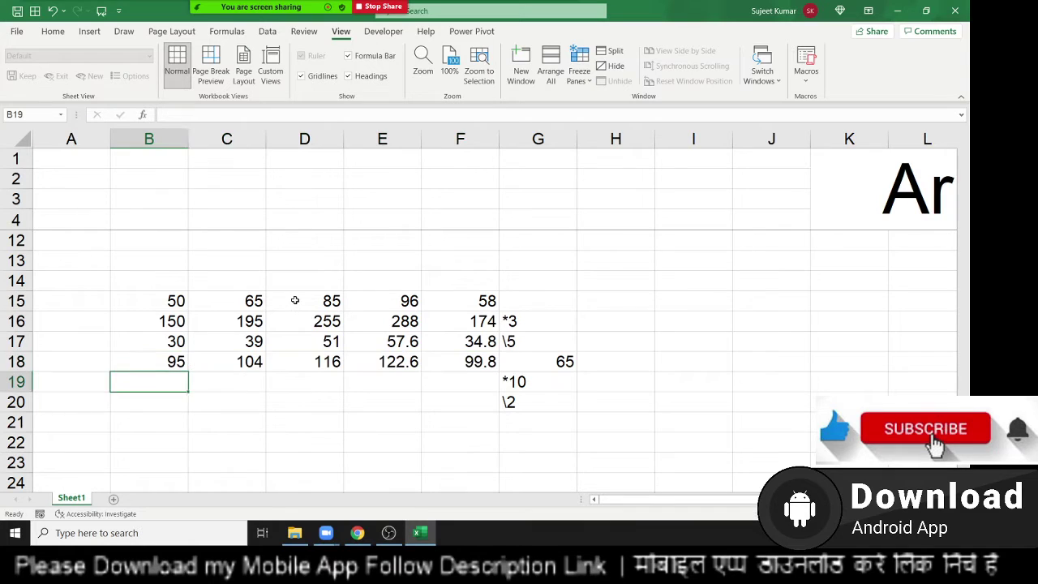
key(Left)
key(Right)
text(=)
key(Up)
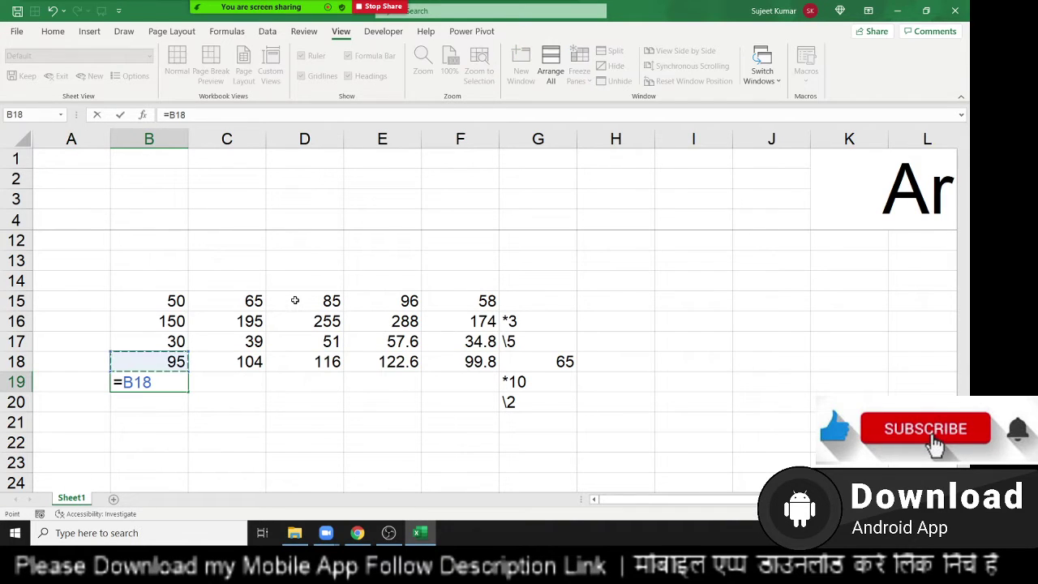
text(*10)
key(Return)
key(Up)
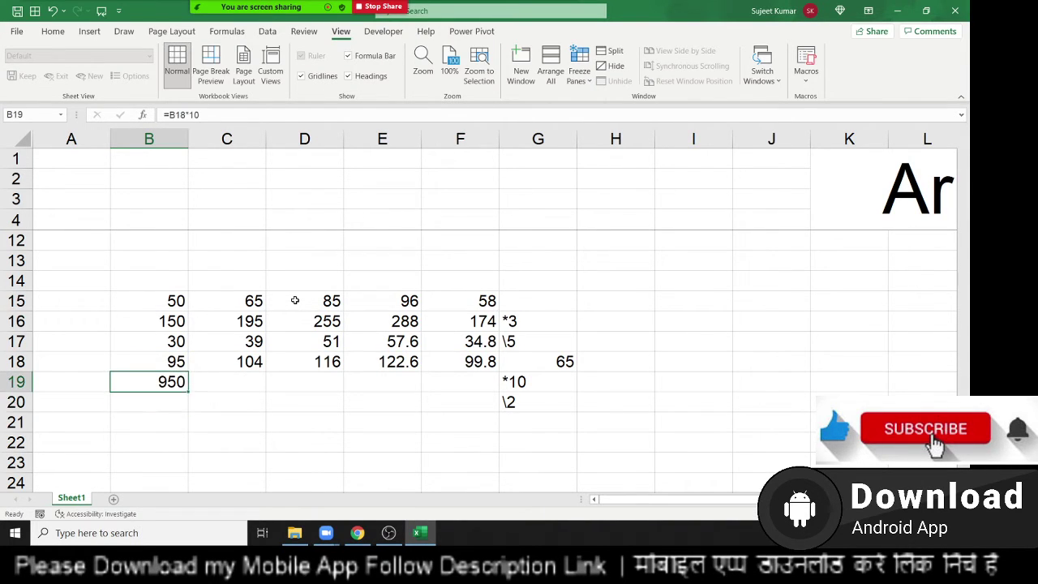
key(shift+Right)
key(shift+Right)
key(shift+Right)
key(shift+Right)
key(ctrl+r)
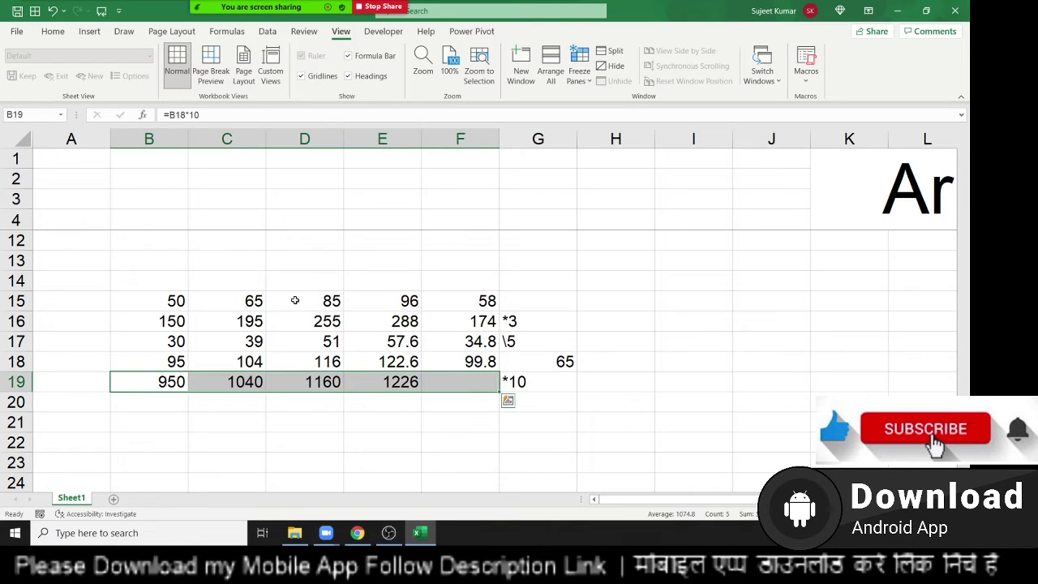
key(Down)
Step: Fill =B19/2 across B20:F20, giving 475, 520, 580, 613 and 499
text(=)
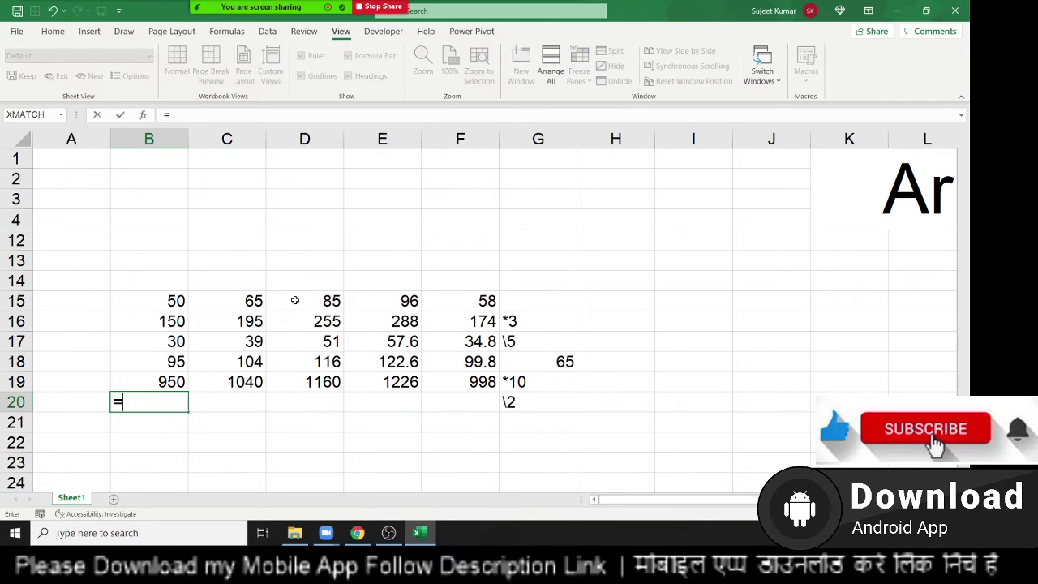
key(Up)
text(/2)
key(Return)
key(Up)
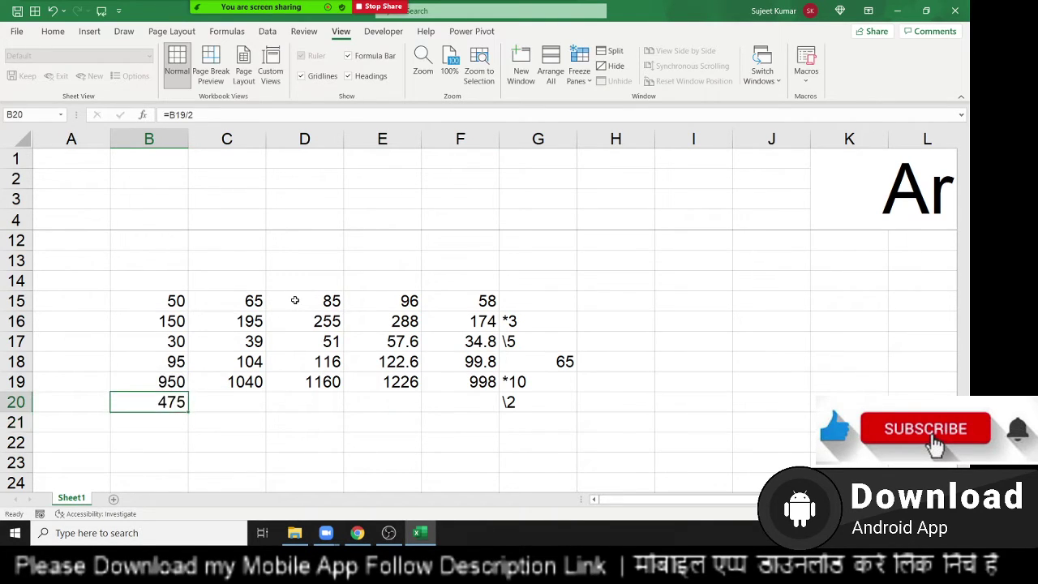
key(shift+Right)
key(shift+Right)
key(shift+Right)
key(shift+Right)
key(ctrl+r)
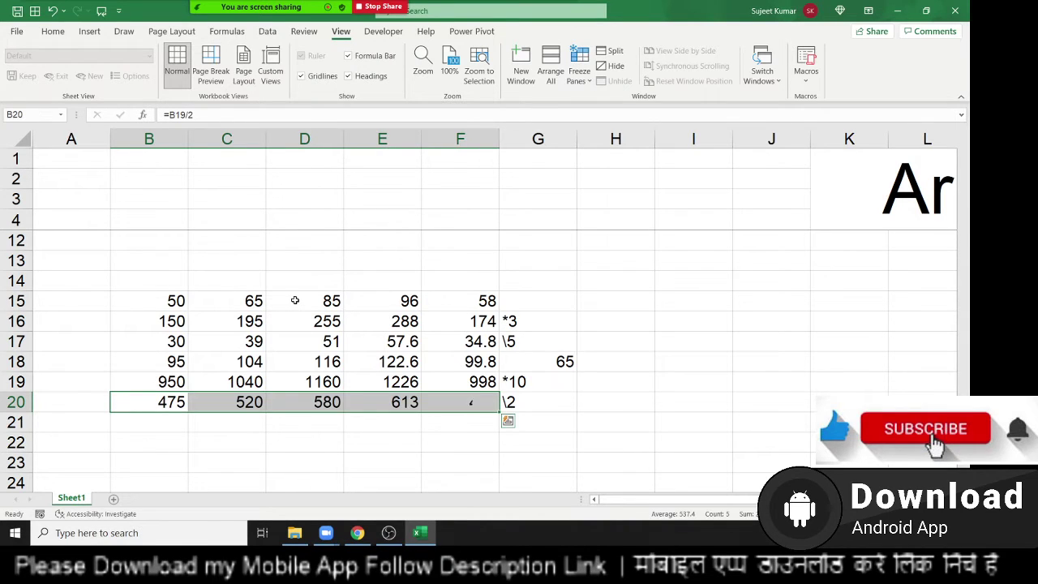
Step: Total row 20 in F21 with =SUM(B20:F20), returning 2687
key(Down)
key(Right)
key(Right)
key(Right)
key(Right)
text(=)
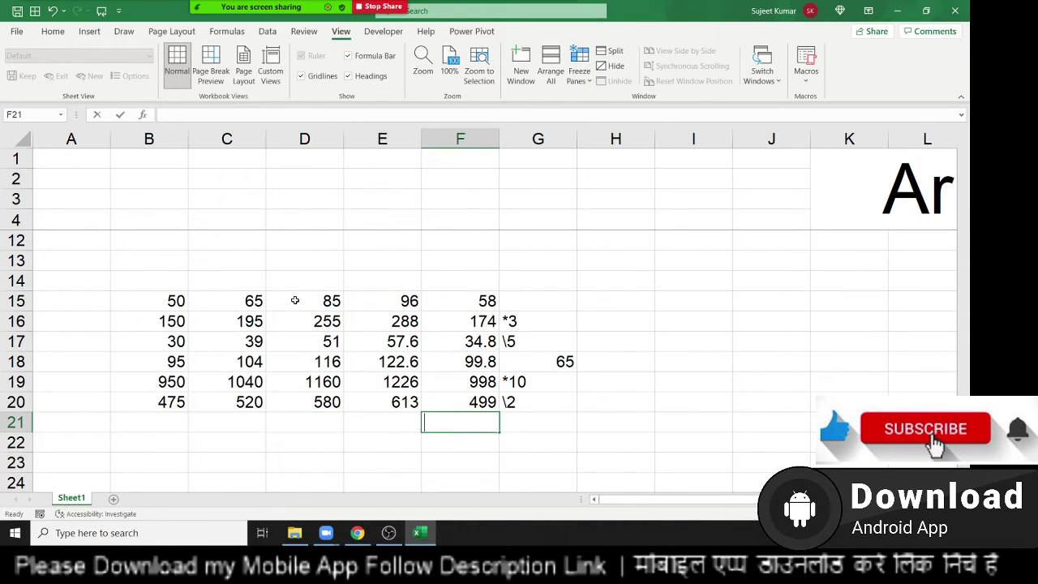
text(sum)
key(Tab)
key(Up)
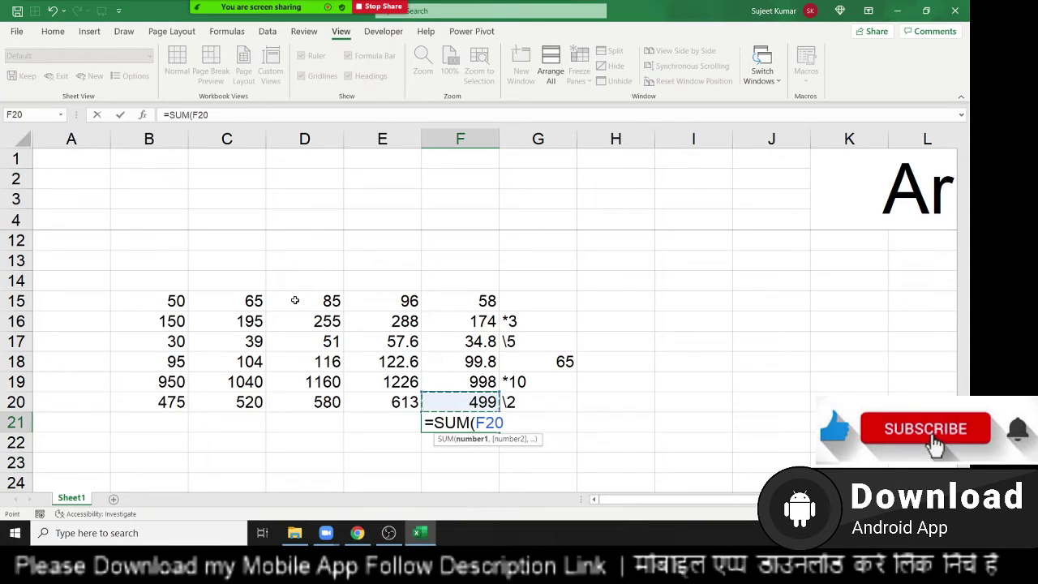
key(shift+Left)
key(shift+Left)
key(shift+Left)
key(Return)
key(Up)
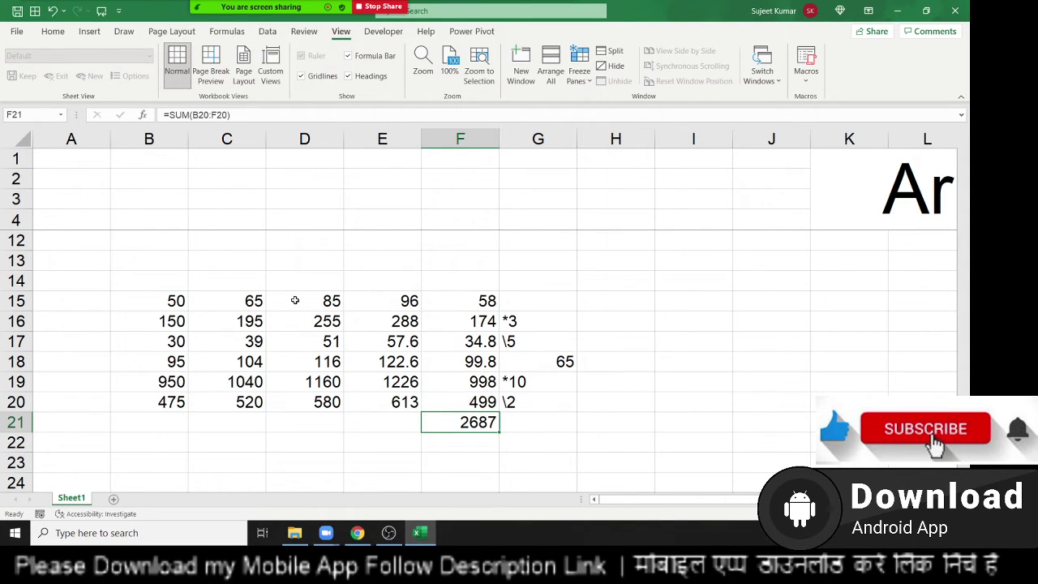
Step: Select the row 20 results and rows 16–20, dismissing the Quick Analysis suggestions
key(Up)
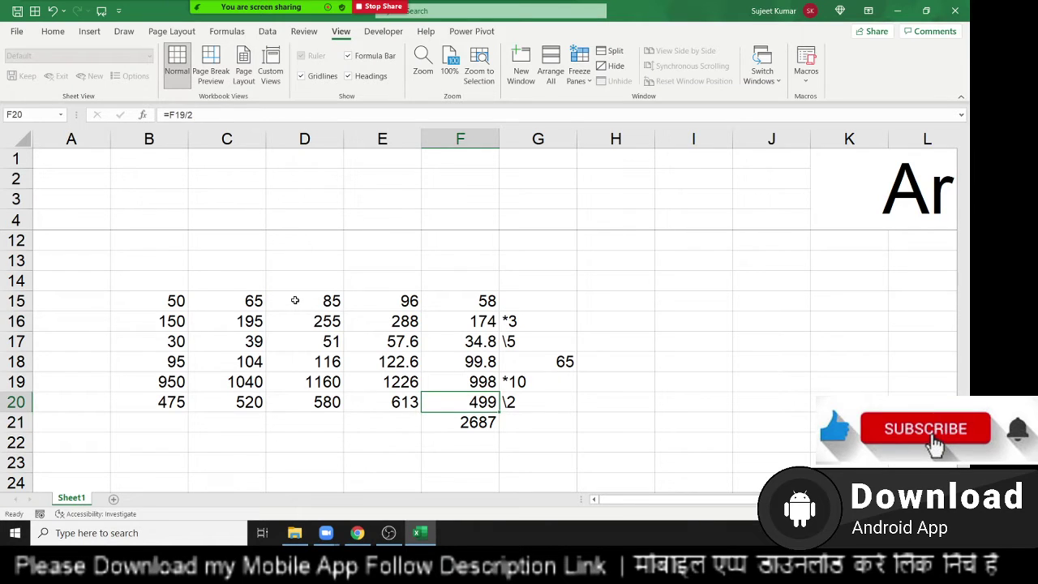
key(shift+Left)
key(shift+Left)
key(shift+Left)
key(ctrl+q)
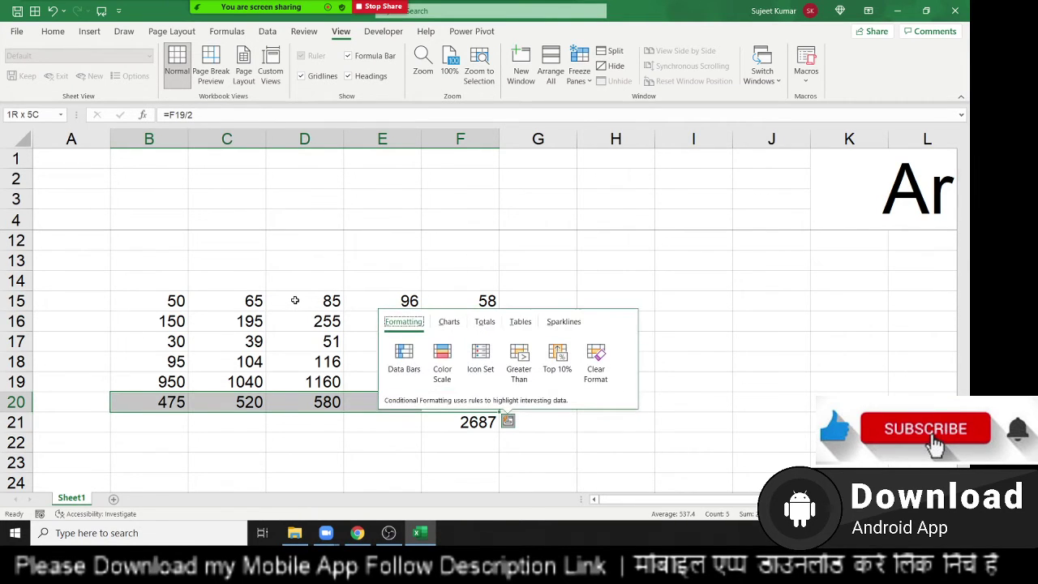
key(Escape)
key(shift+Up)
key(shift+Up)
key(shift+Up)
key(shift+Down)
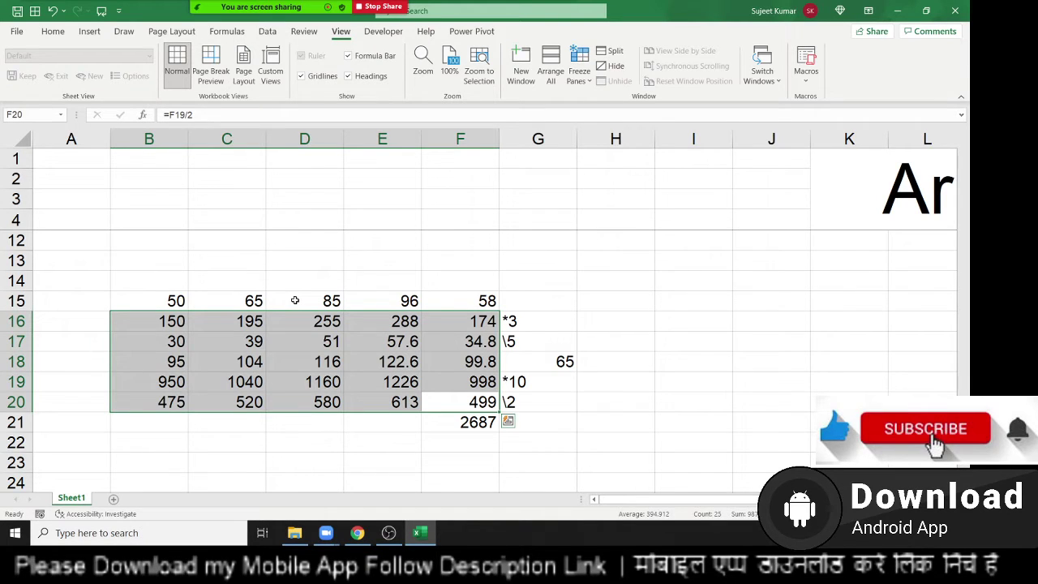
key(Up)
key(Up)
key(Up)
key(Up)
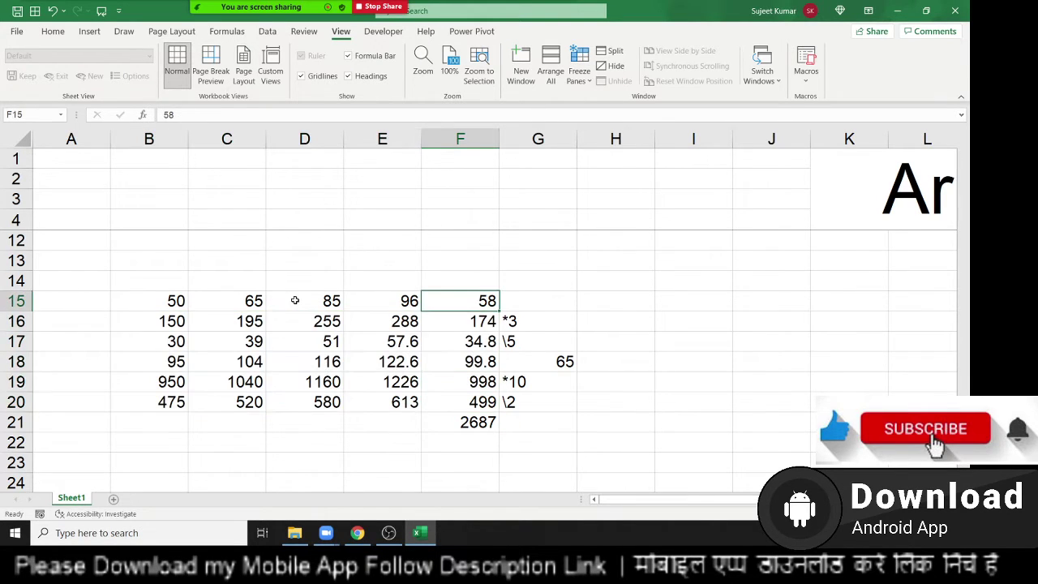
Step: Move the merged 'Array Function' title from column K to the top-left, acknowledging the merged-cell warning
key(Right)
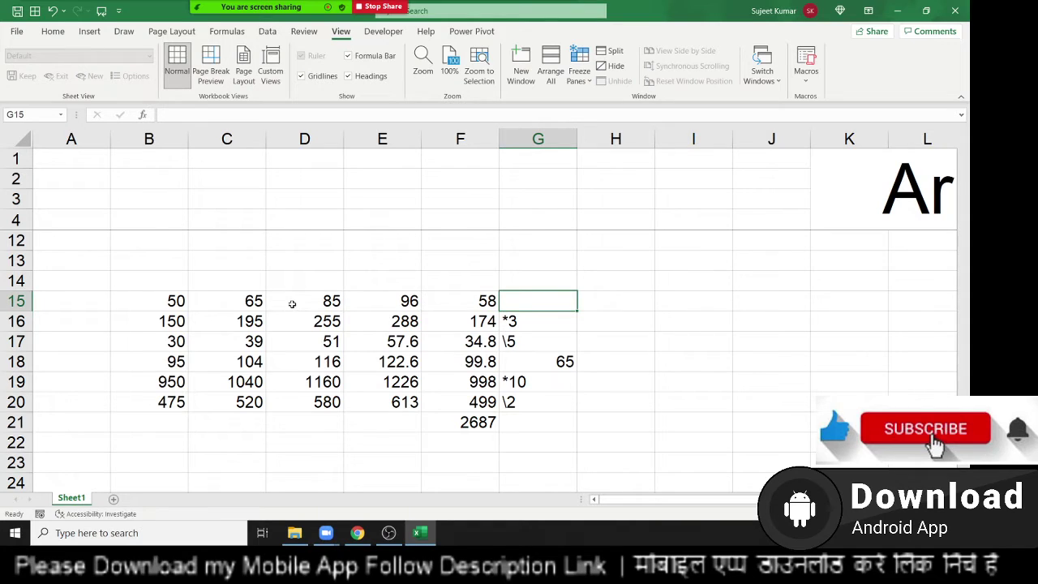
text(=)
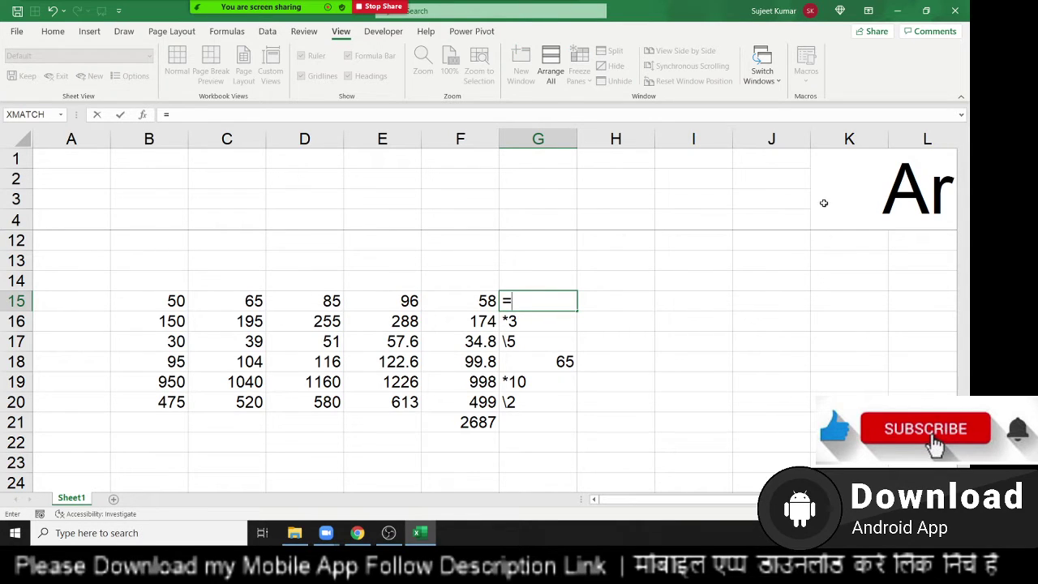
key(Escape)
click(854, 181)
drag(819, 202, 339, 176)
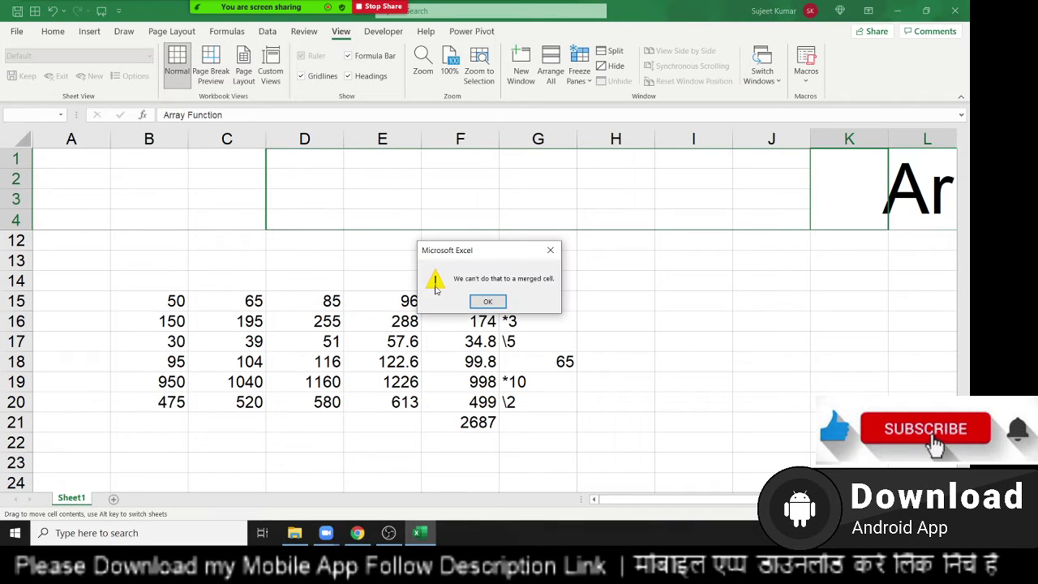
click(489, 300)
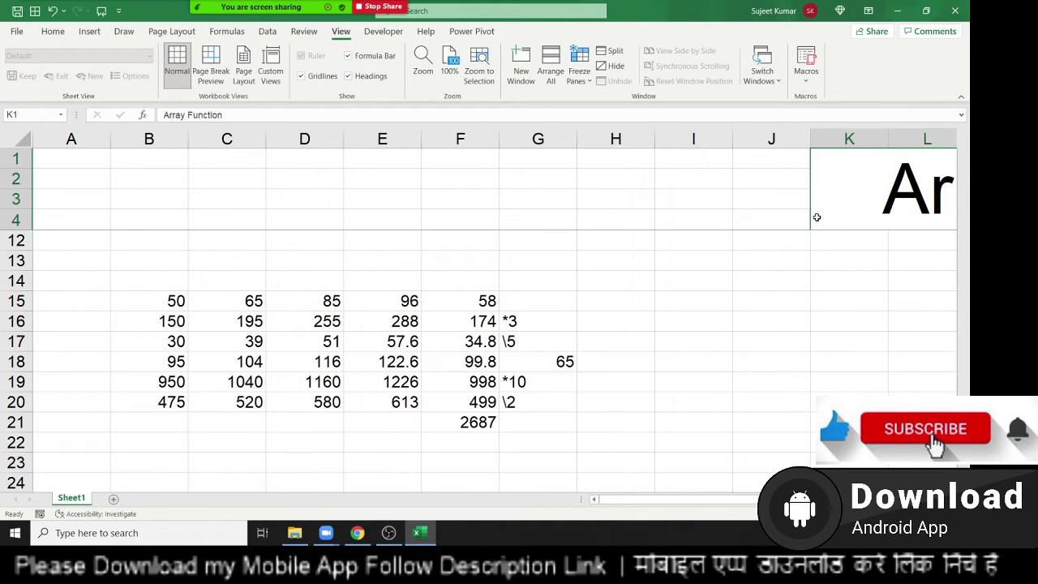
drag(810, 194, 41, 156)
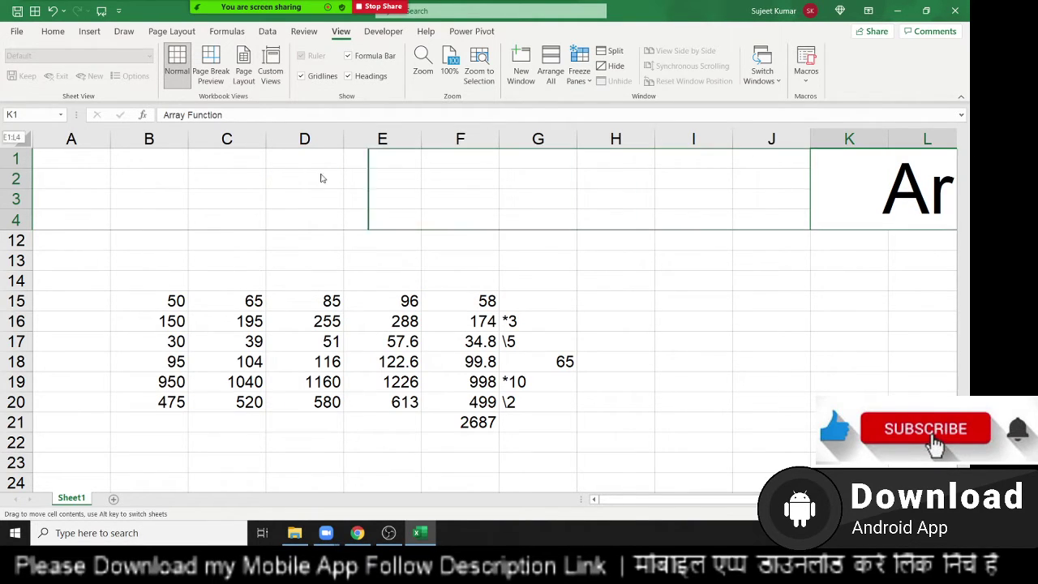
click(549, 389)
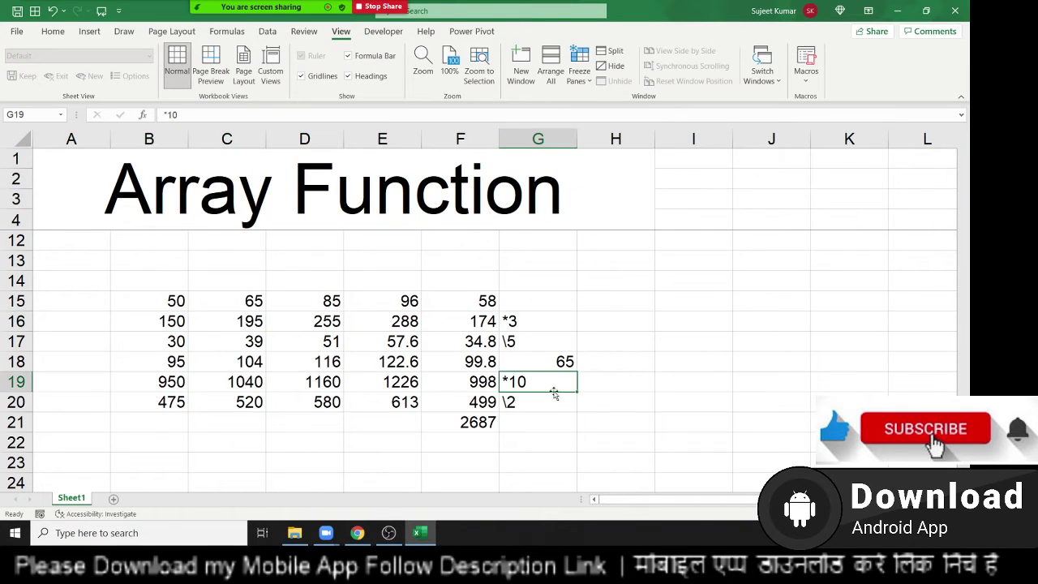
click(552, 405)
Step: Enter =SUM(B15:F15*3/5+65*10/2) in G15 as a single array sum
click(555, 299)
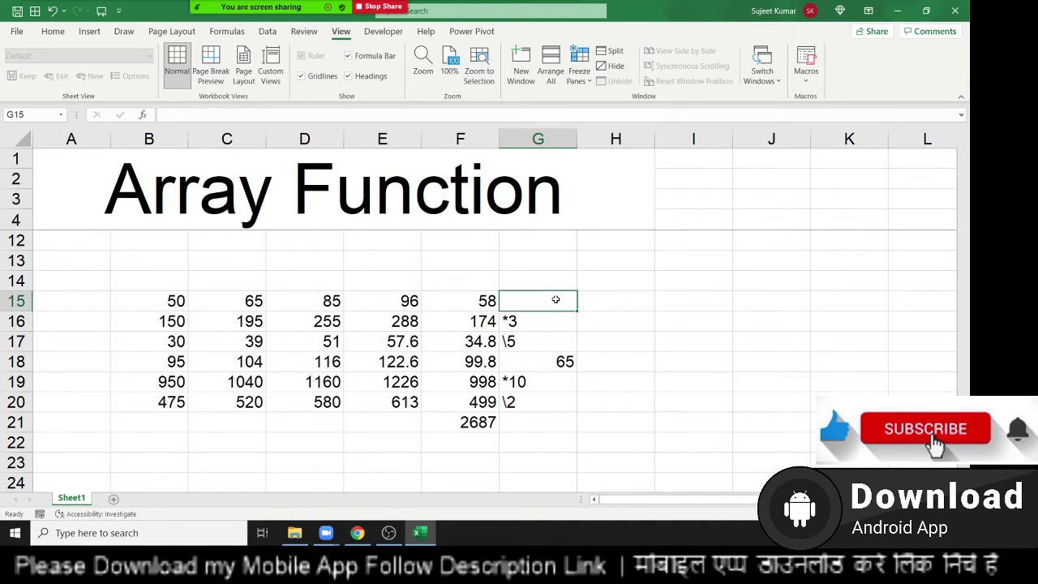
text(=)
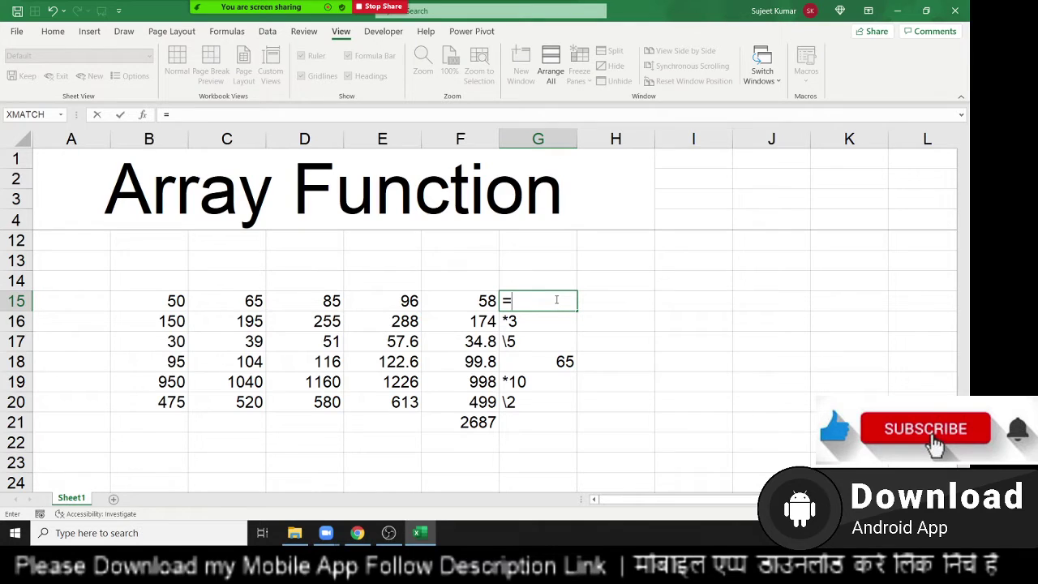
text(sum)
key(Tab)
key(Left)
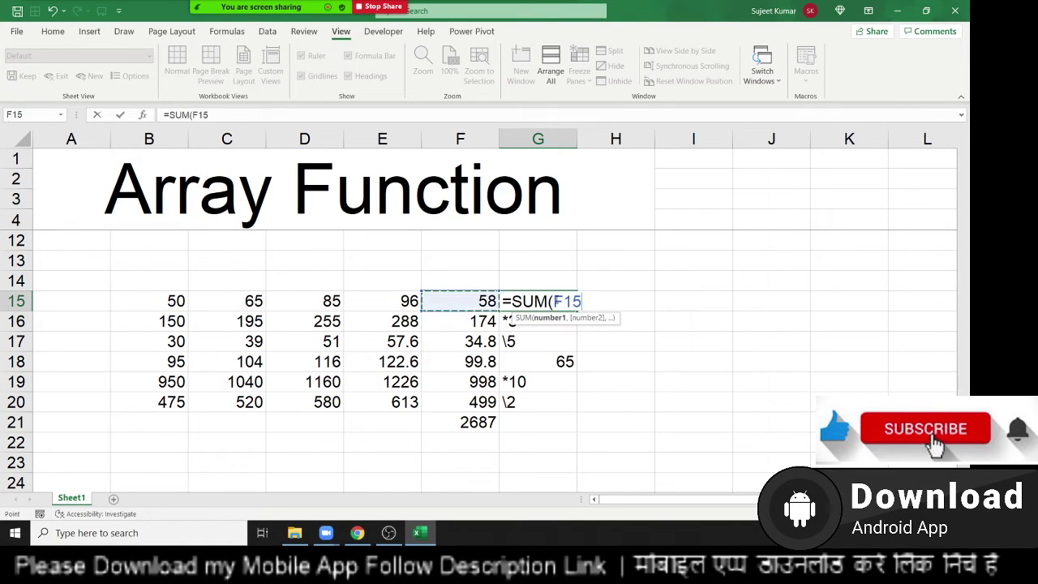
key(shift+Left)
key(shift+Left)
key(shift+Left)
key(shift+Left)
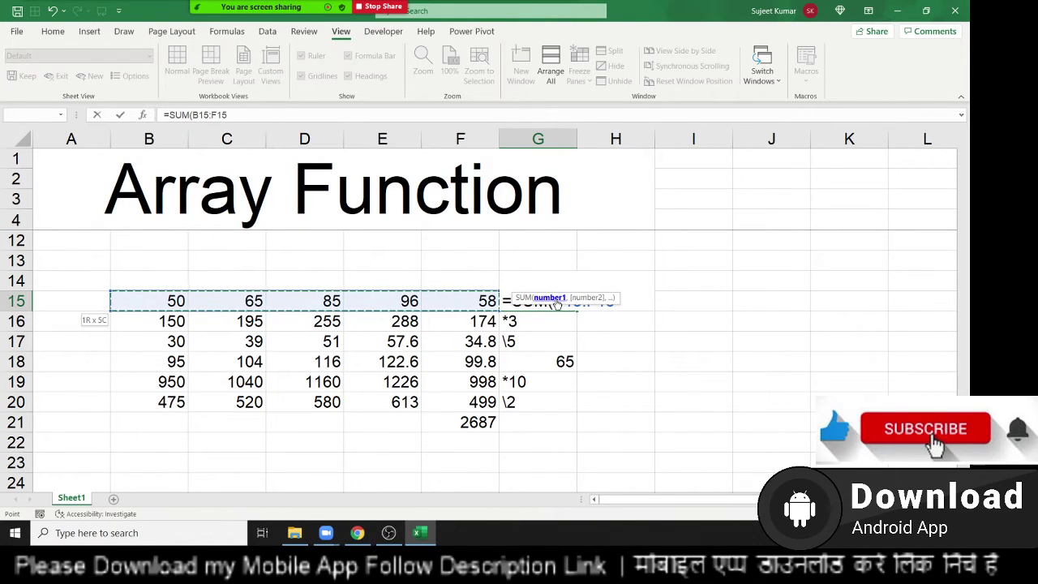
text(*3)
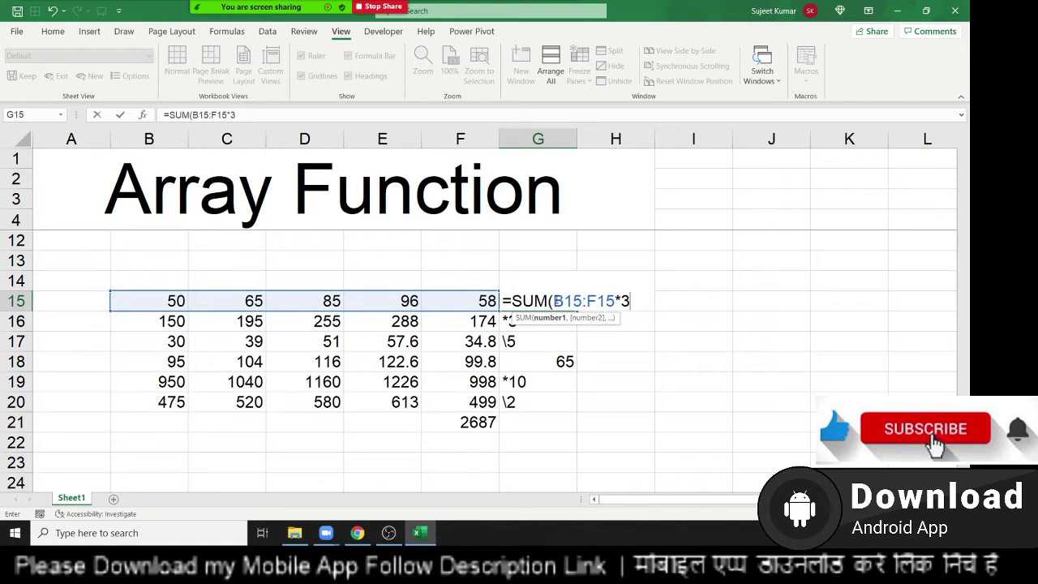
text(/5+)
text(65*)
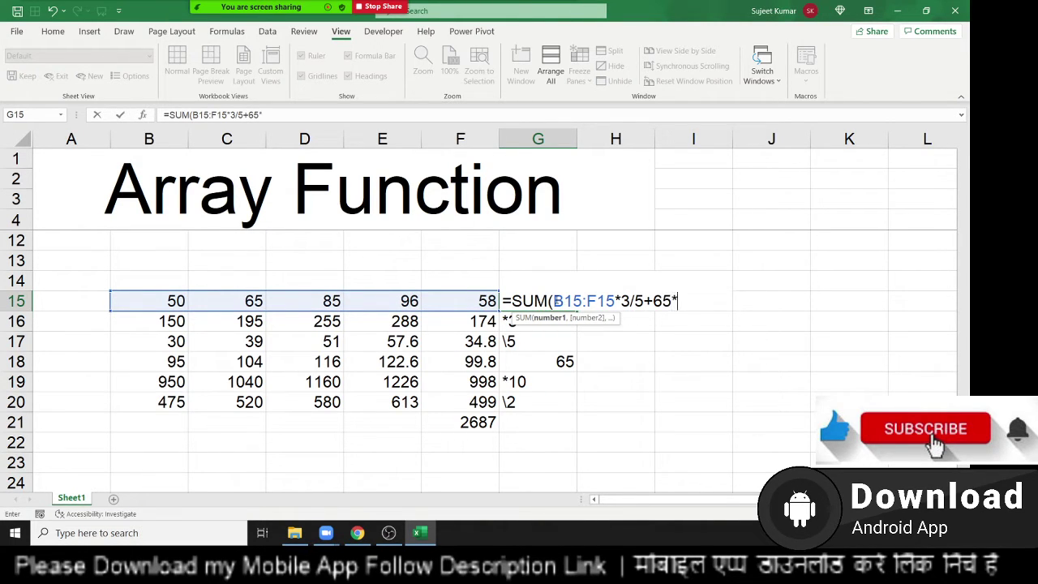
text(10/2)
key(Return)
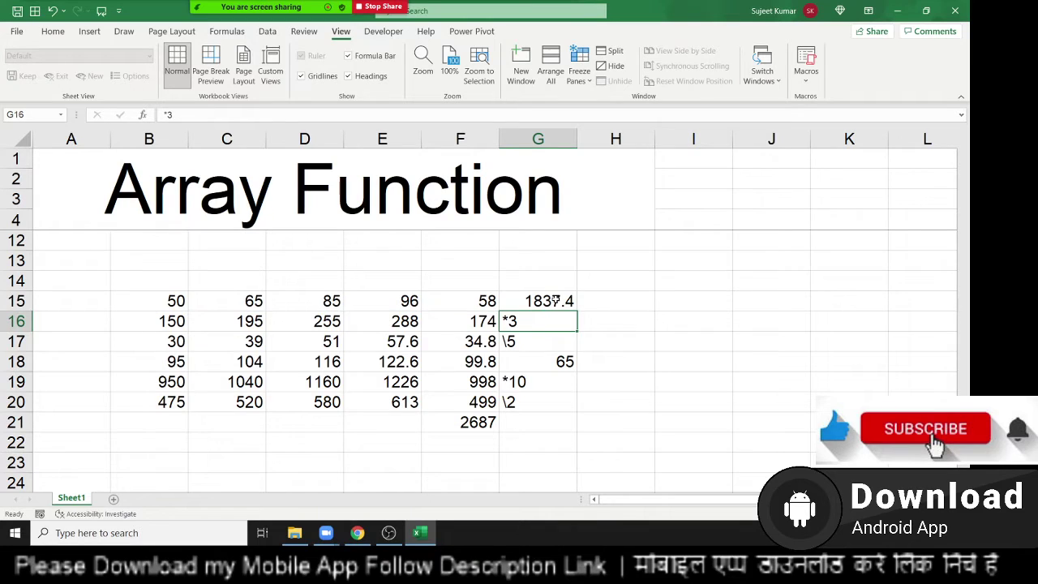
Step: Edit G15's formula to add the first grouping brackets around the B15:F15*3 terms
click(555, 301)
key(F2)
key(Left)
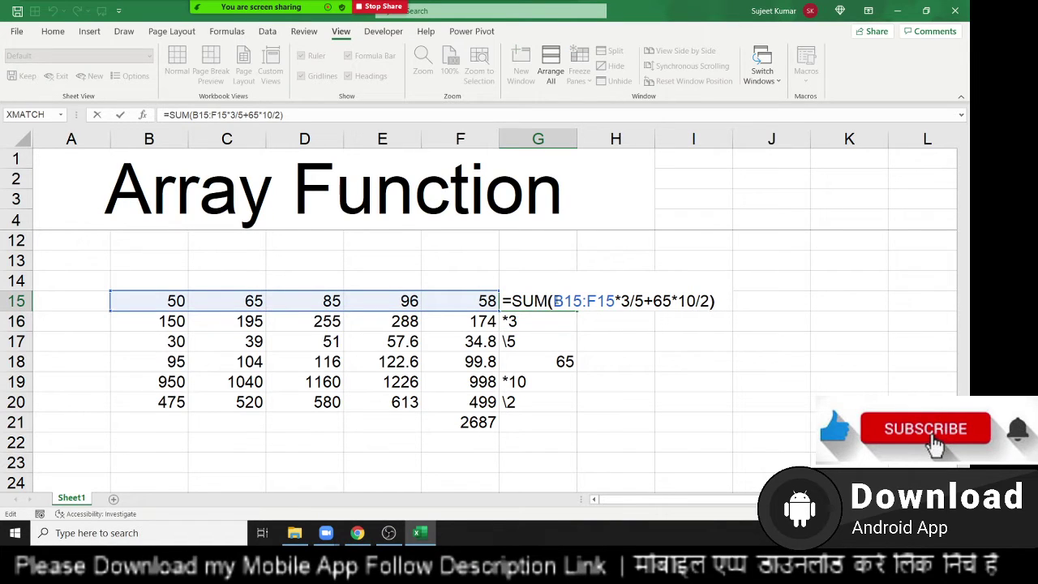
key(ctrl+Left)
key(ctrl+Left)
key(ctrl+Left)
key(Right)
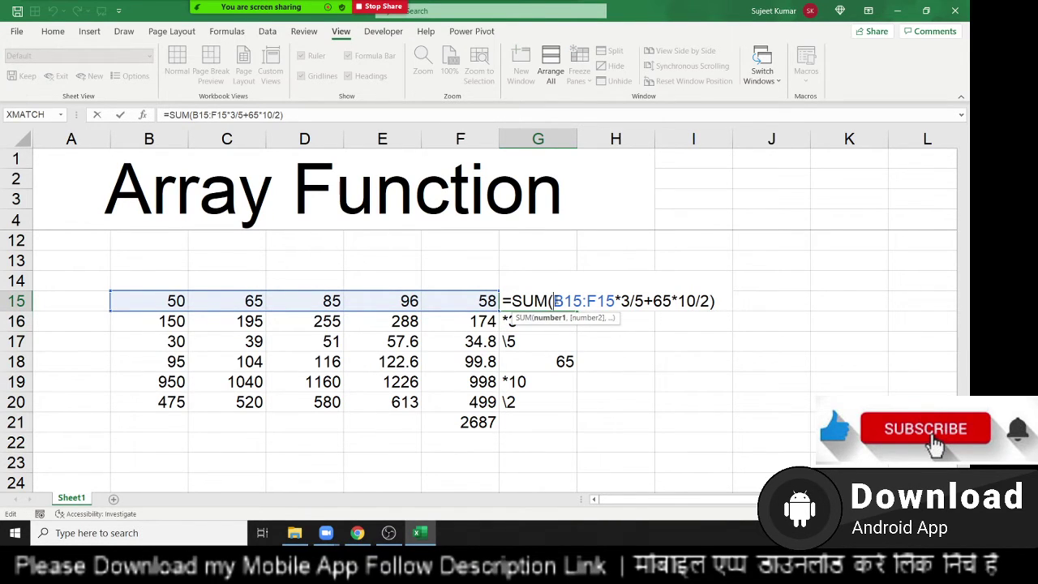
text(()
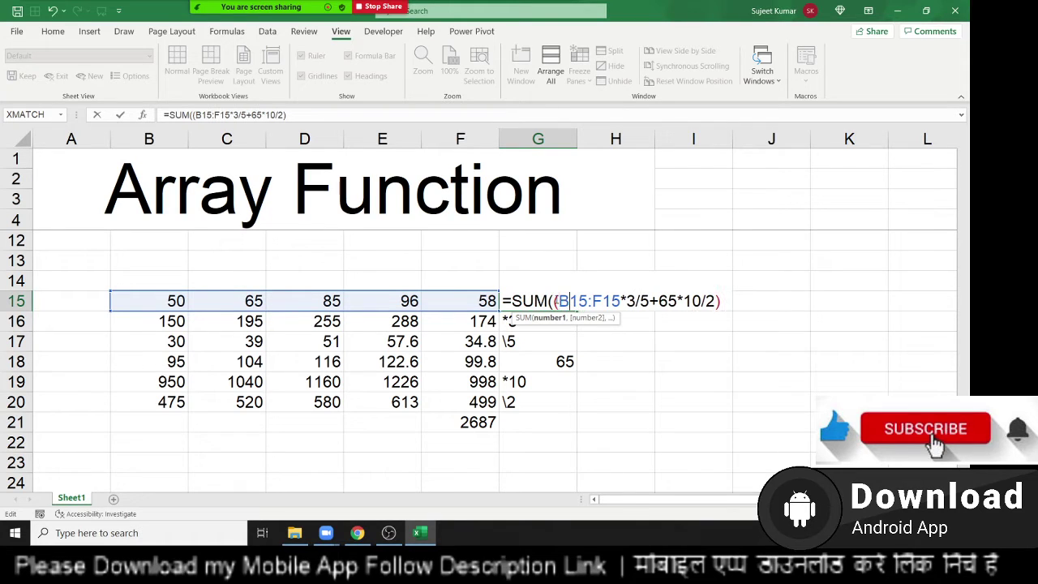
click(639, 301)
key(Left)
text())
key(Left)
key(Left)
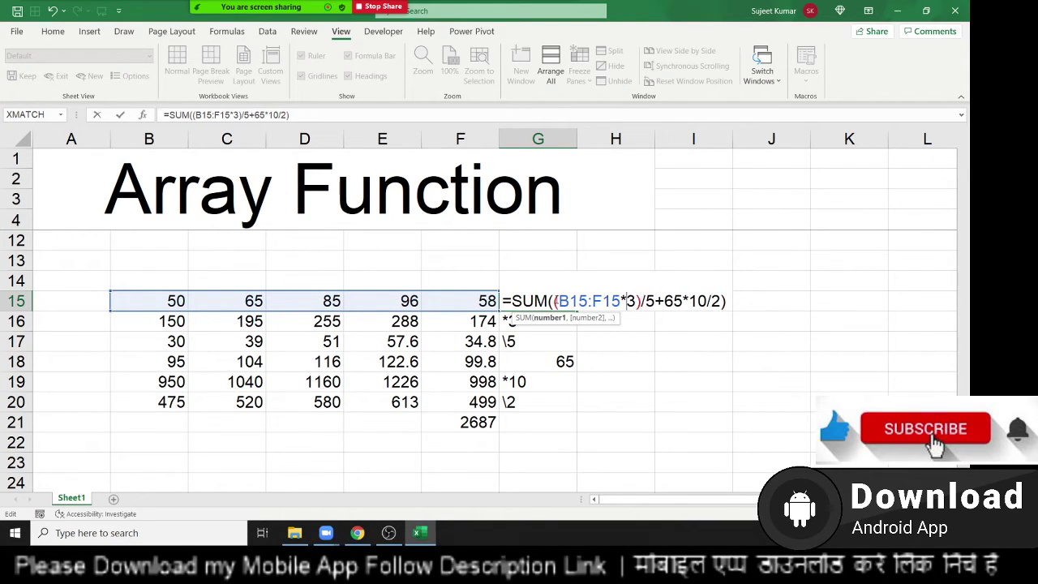
key(Left)
key(Left)
key(Left)
text(()
key(Right)
key(Right)
key(Right)
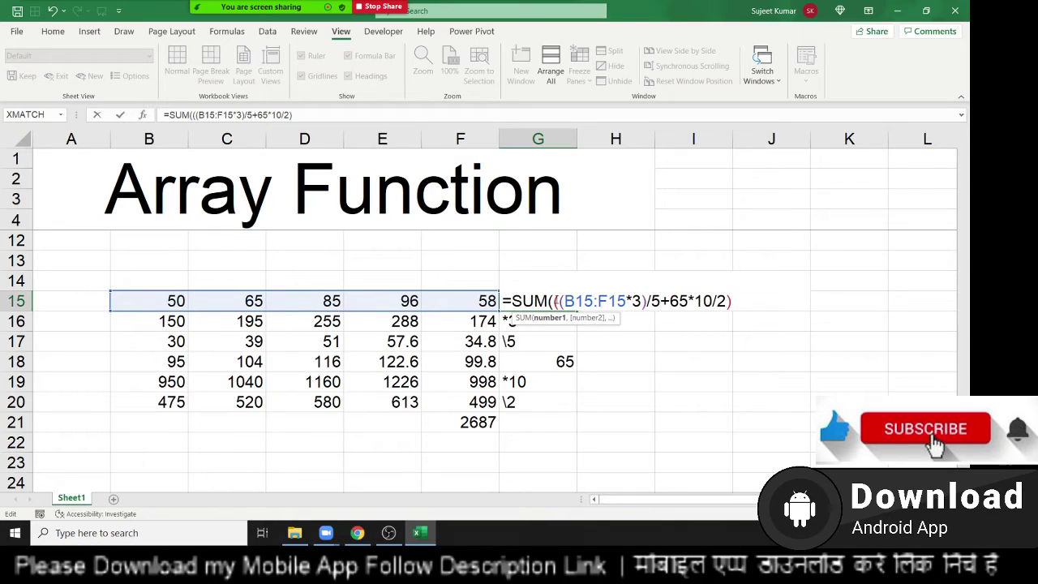
text())
Step: Add the remaining brackets through +65, remove a stray slash, and accept Excel's correction
key(Left)
key(Left)
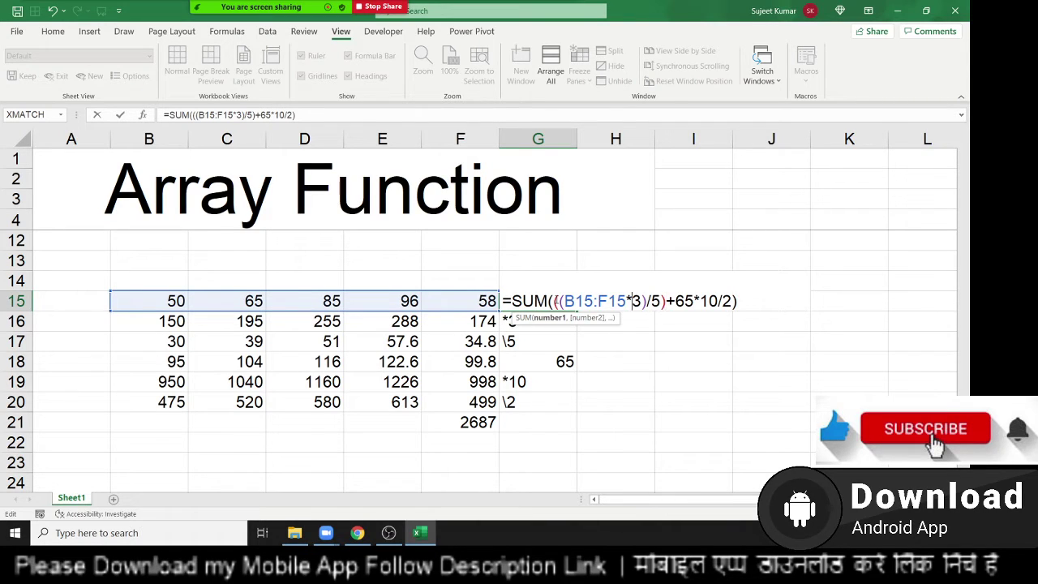
key(Left)
key(Left)
key(Left)
key(Left)
text(()
key(Right)
key(Right)
key(Right)
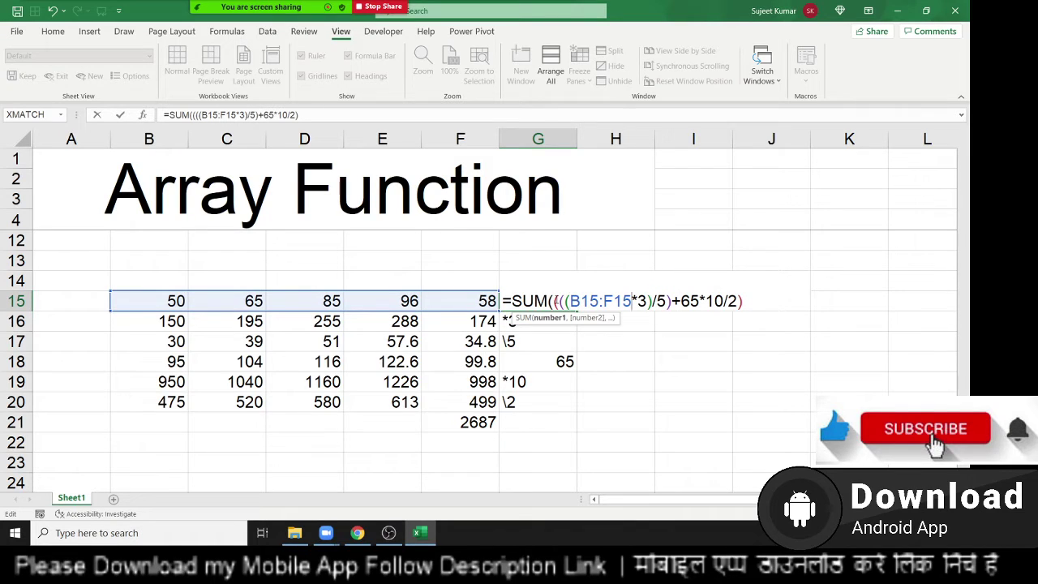
key(Right)
key(Right)
key(Right)
text())
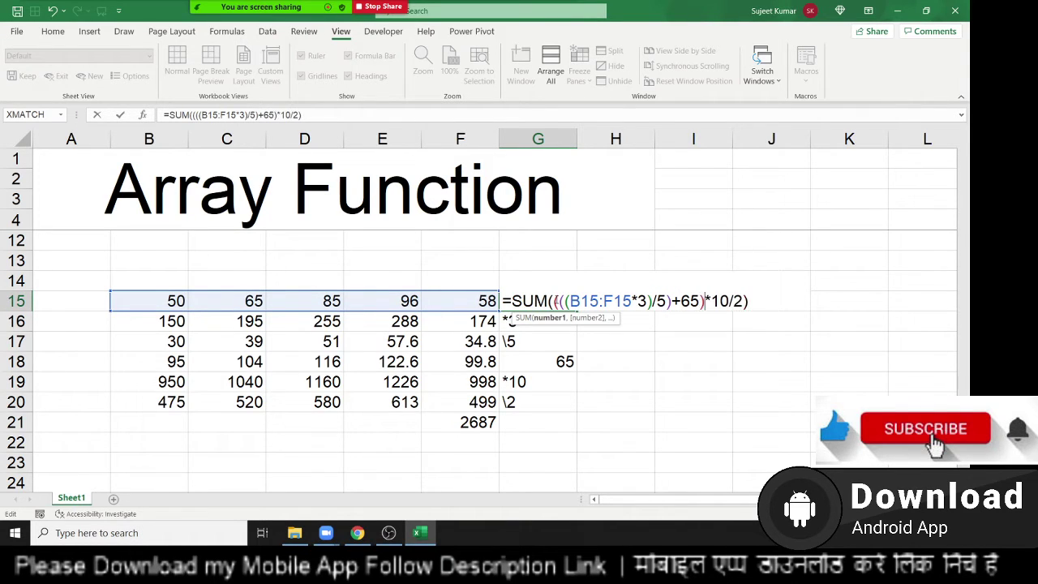
key(Left)
key(Left)
key(Left)
key(Left)
key(Left)
key(Left)
key(Left)
text(()
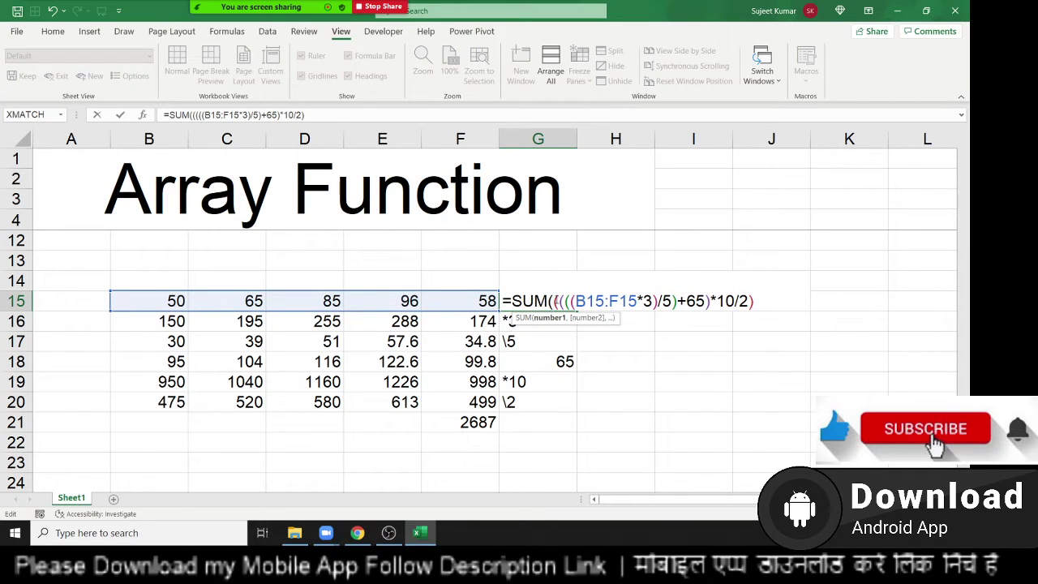
key(Right)
key(Right)
key(Right)
key(Right)
key(Right)
key(Right)
key(Right)
text())
key(Return)
key(Return)
key(BackSpace)
key(Return)
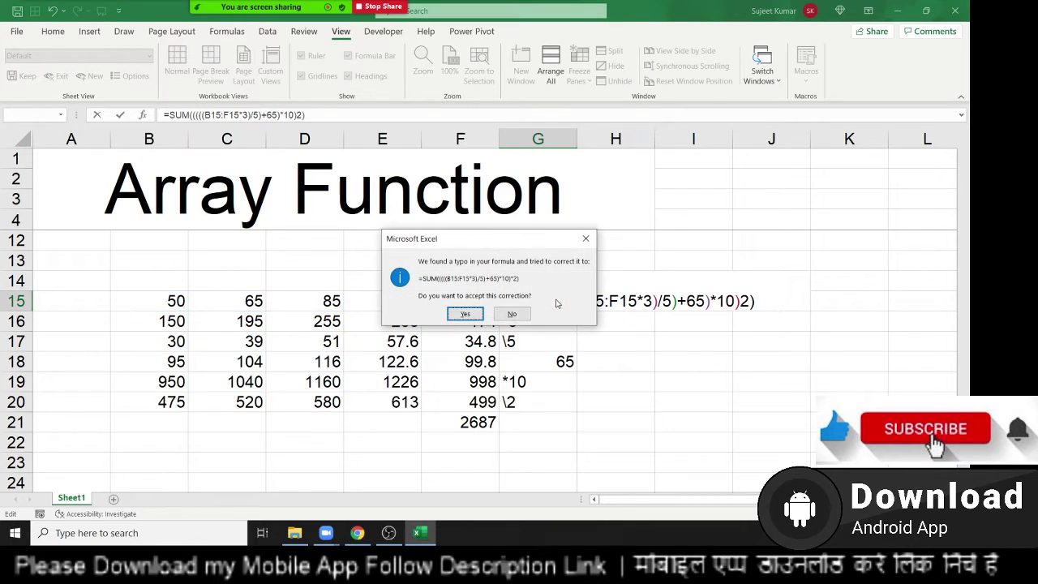
key(Return)
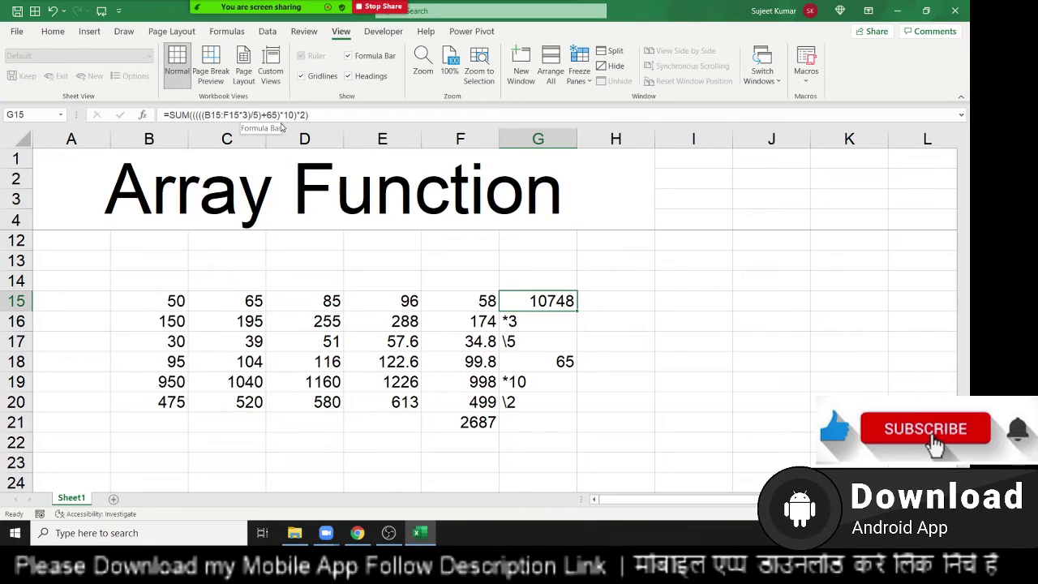
Step: Change *2 to /2 in G15's formula so it returns 2687
click(300, 115)
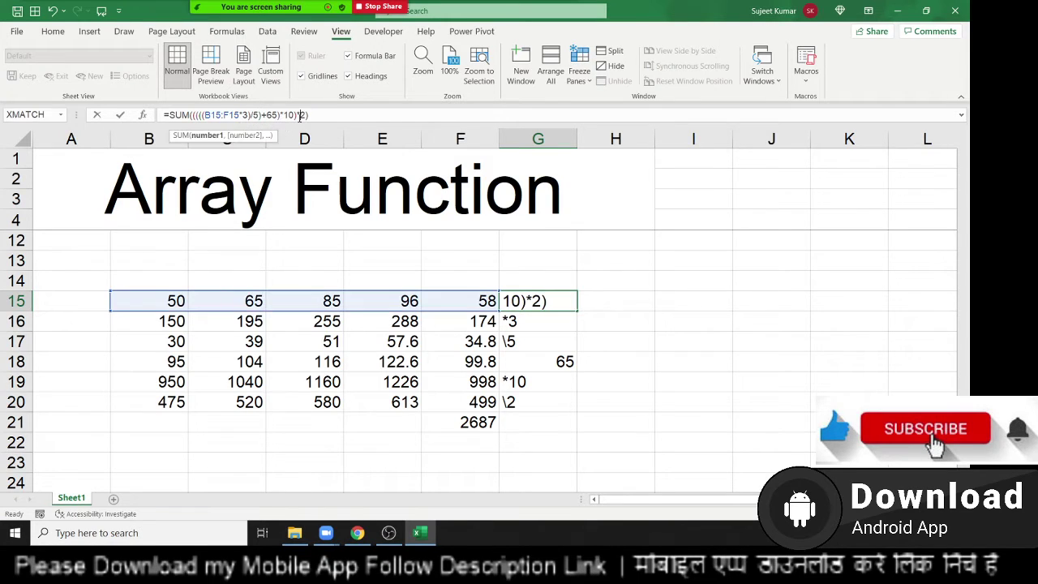
key(BackSpace)
text(/)
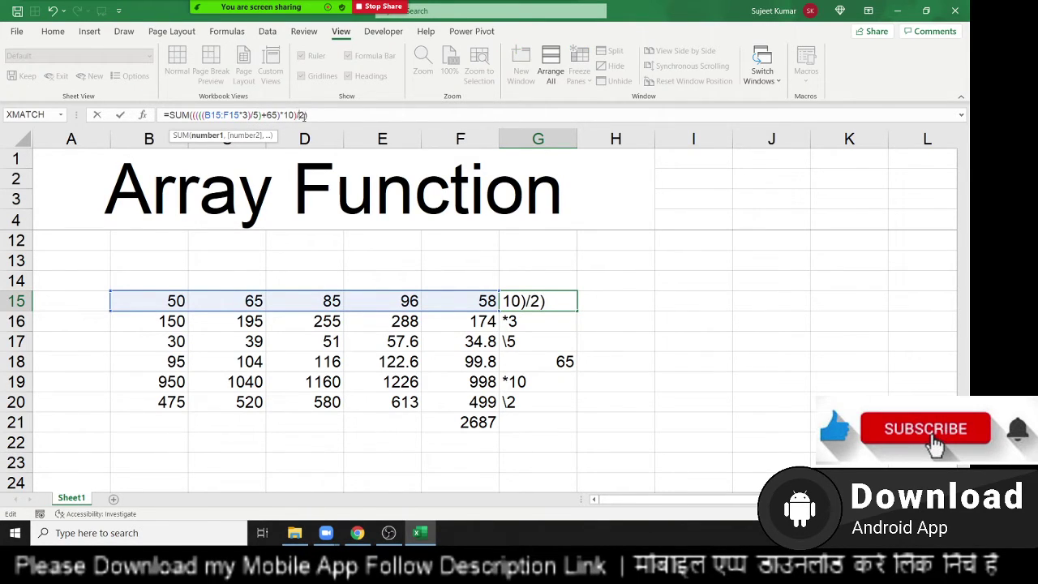
key(Return)
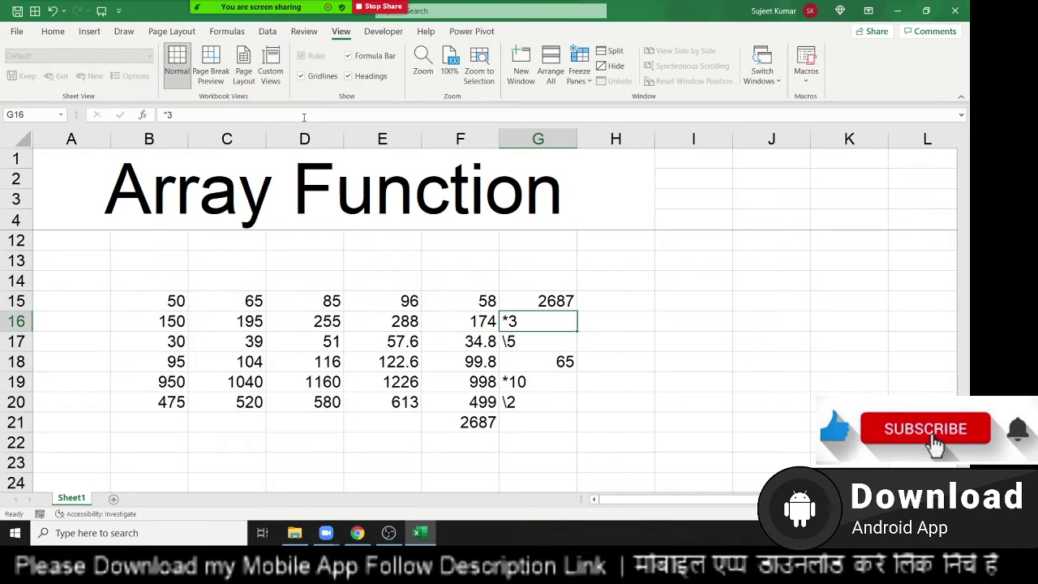
key(Up)
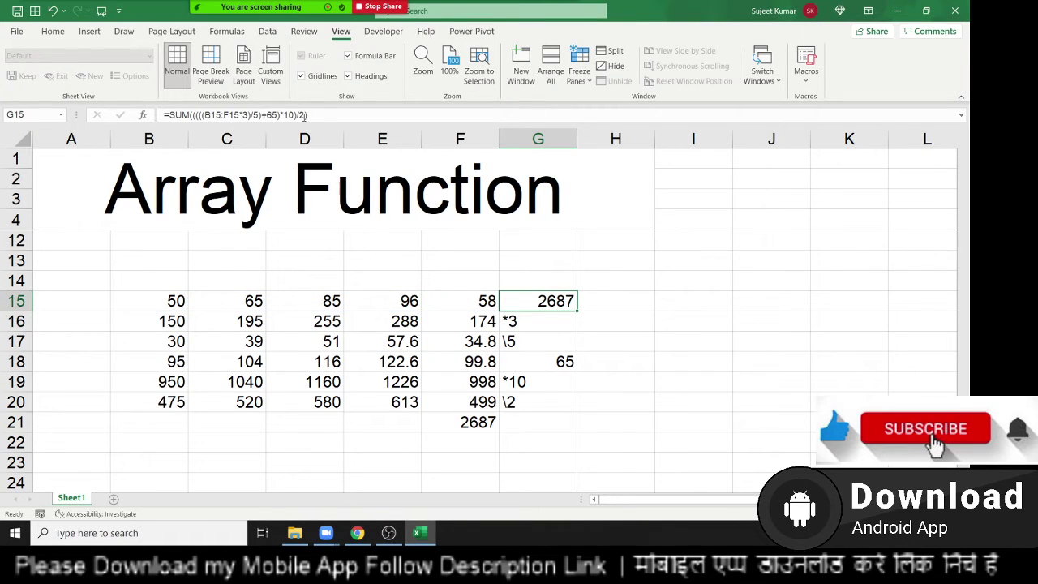
click(243, 33)
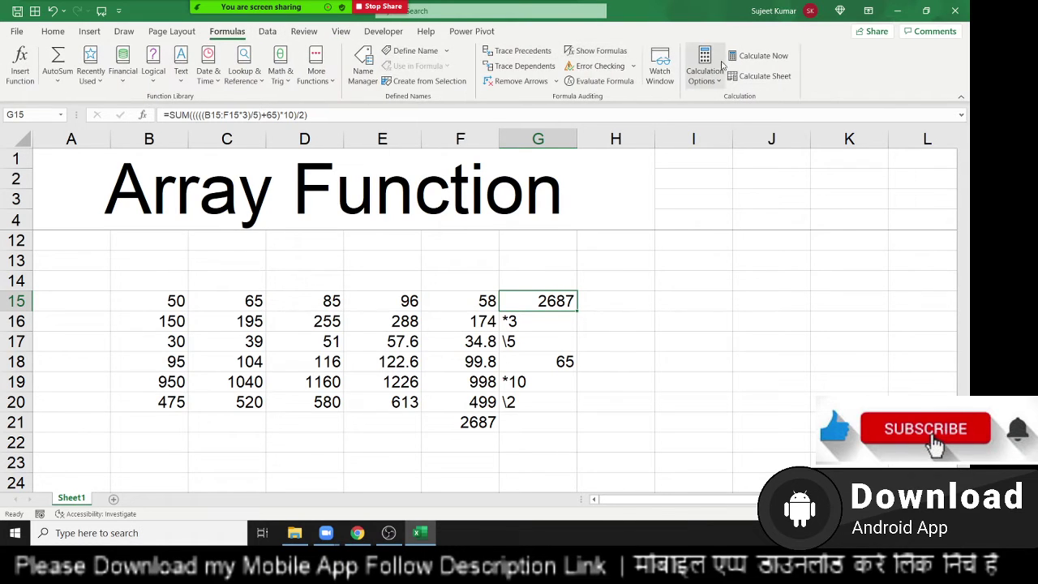
click(602, 82)
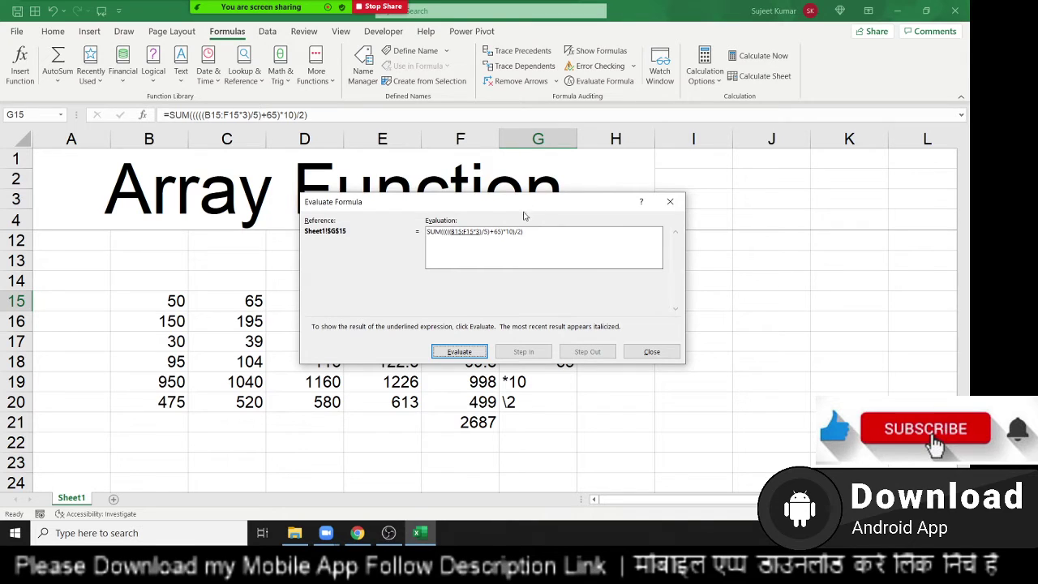
mouse_move(476, 208)
mouse_down()
mouse_move(756, 311)
mouse_move(777, 241)
mouse_move(726, 243)
mouse_up()
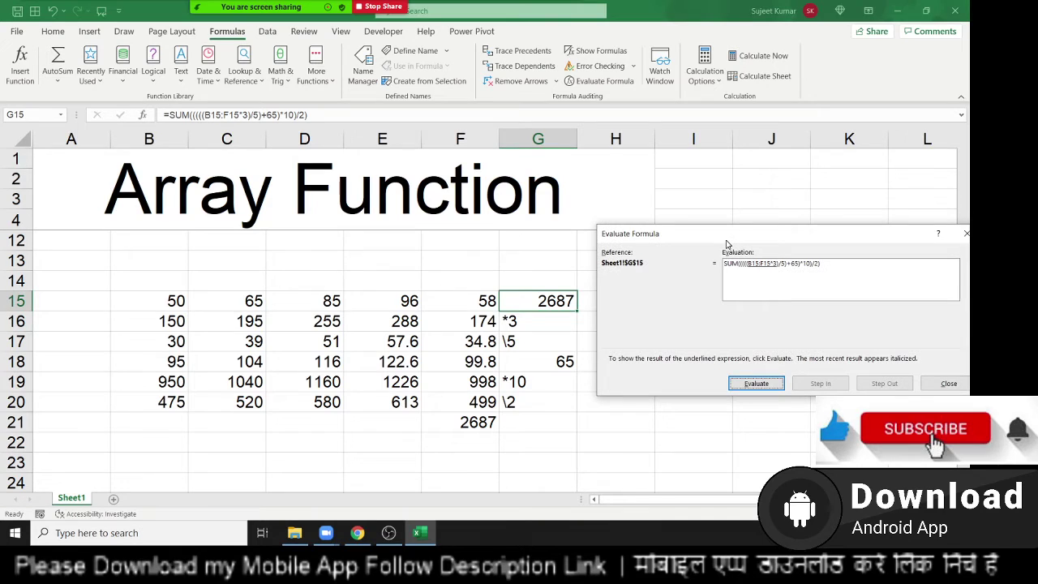
click(753, 384)
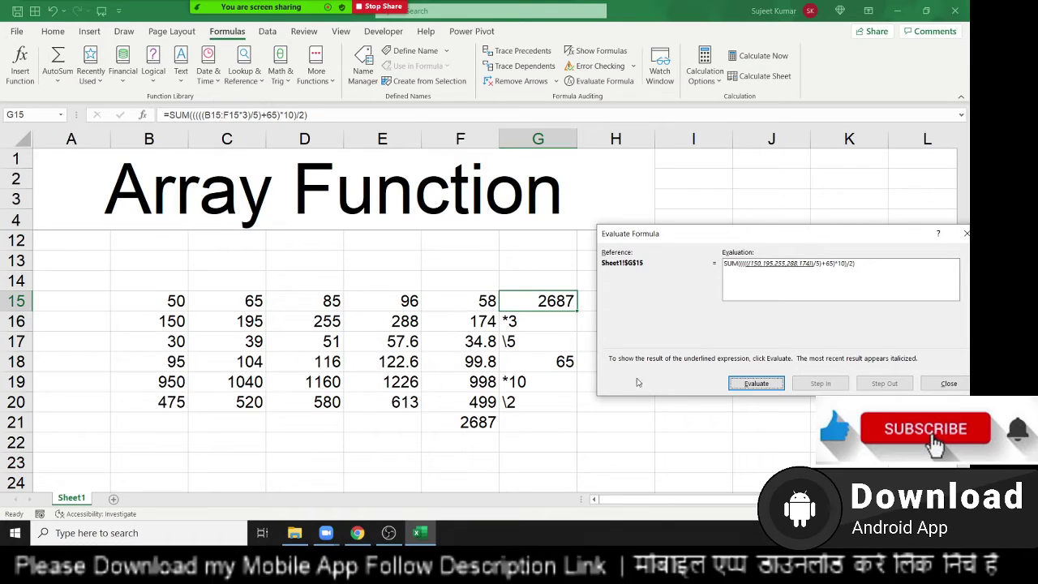
click(756, 387)
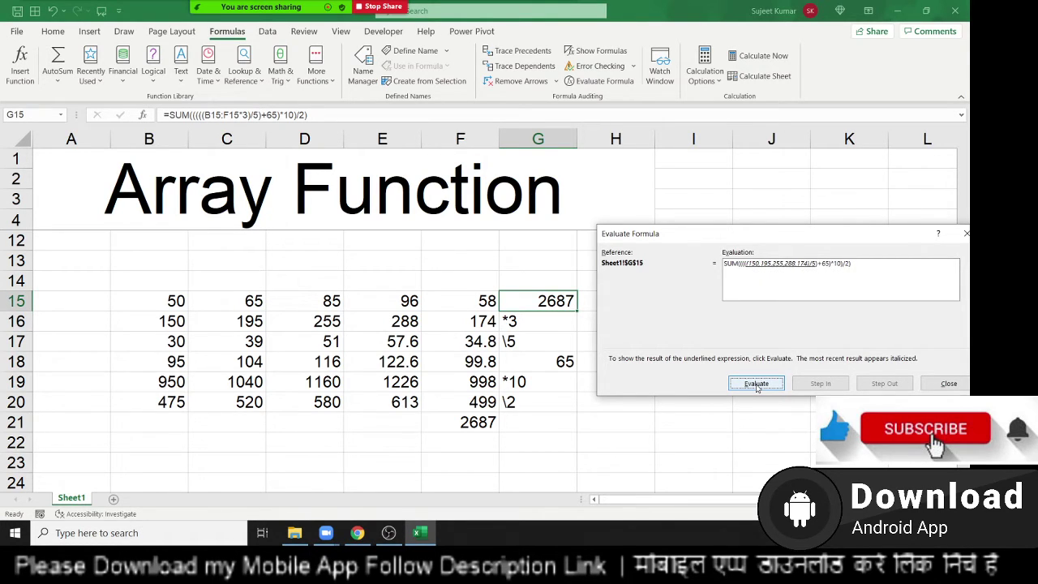
click(756, 387)
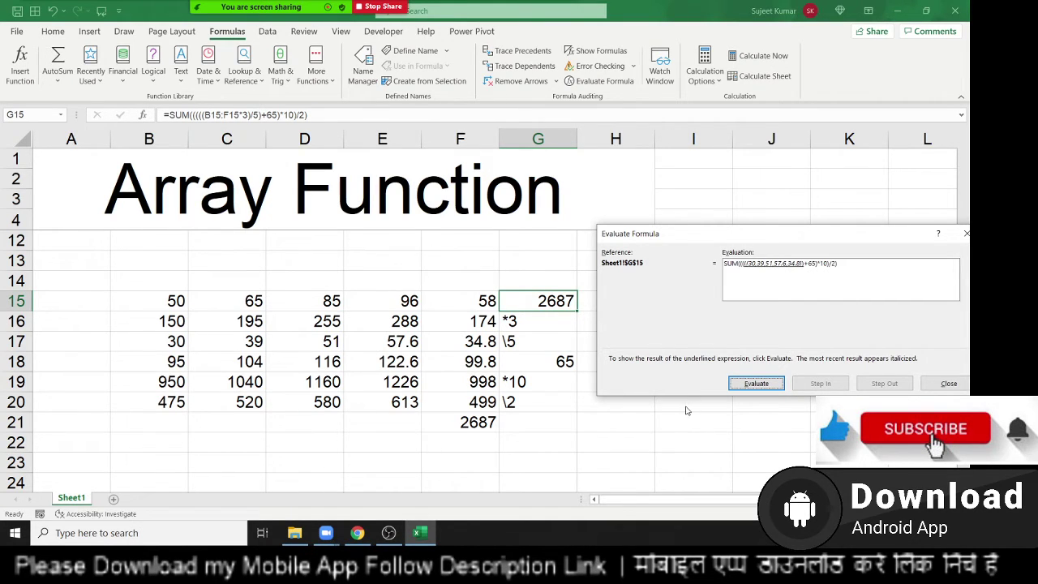
click(756, 386)
click(756, 386)
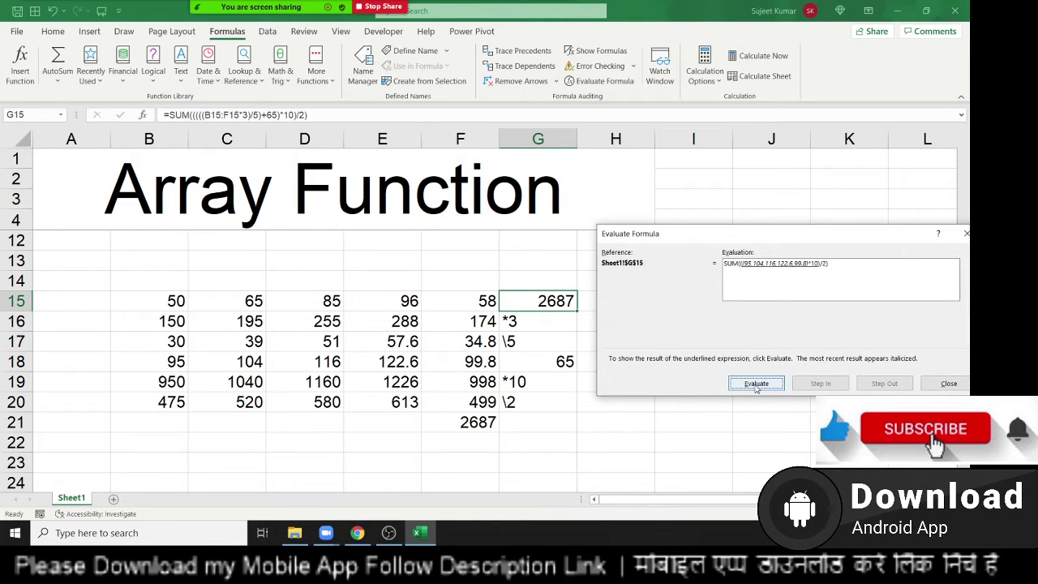
click(755, 387)
click(756, 386)
click(756, 385)
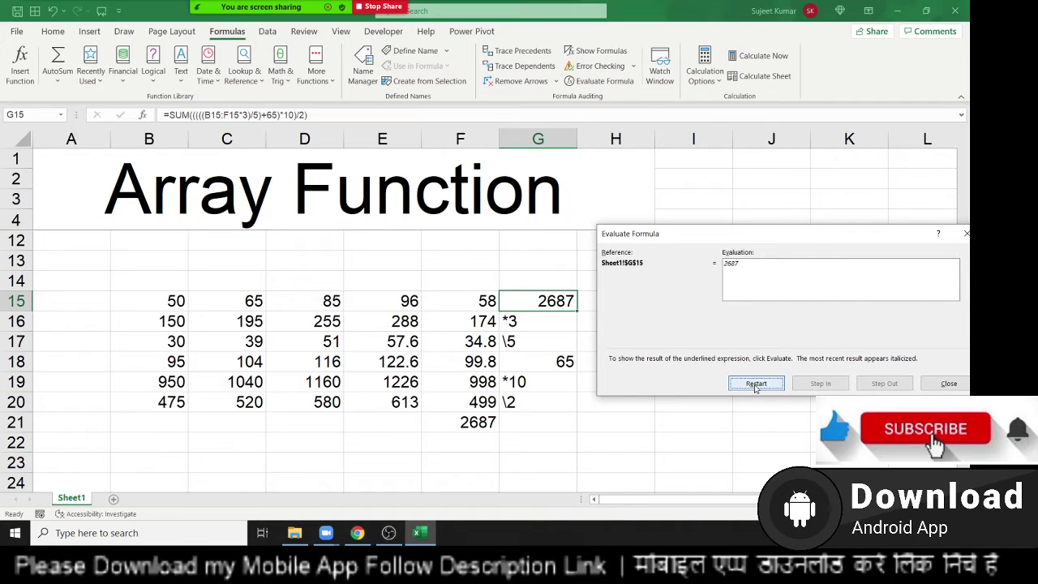
click(933, 389)
click(396, 348)
Step: Enter the number 8547 in cell A23
scroll(397, 352, up, 3)
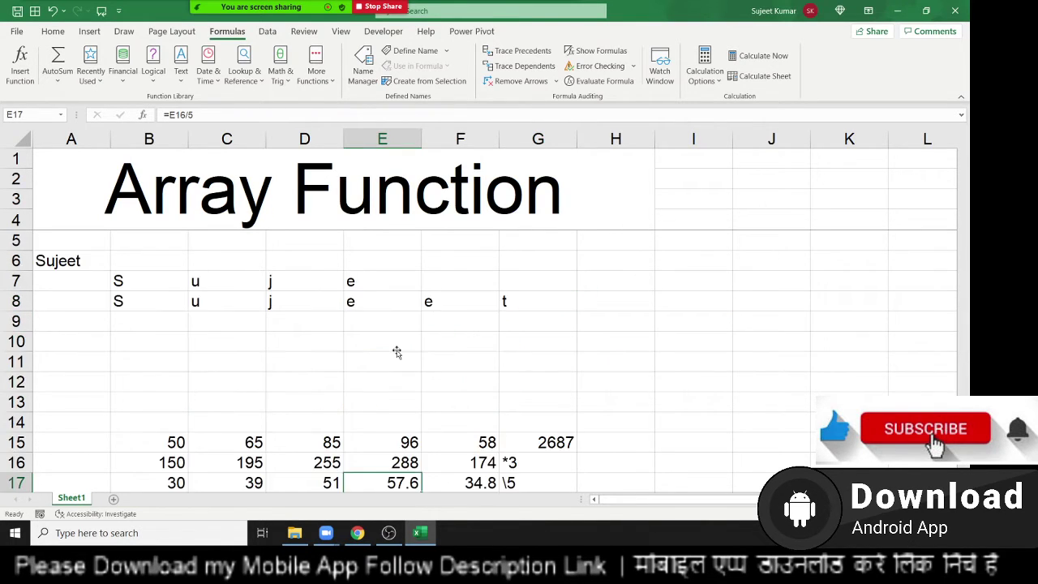
scroll(396, 352, down, 5)
scroll(396, 350, up, 3)
scroll(395, 350, down, 5)
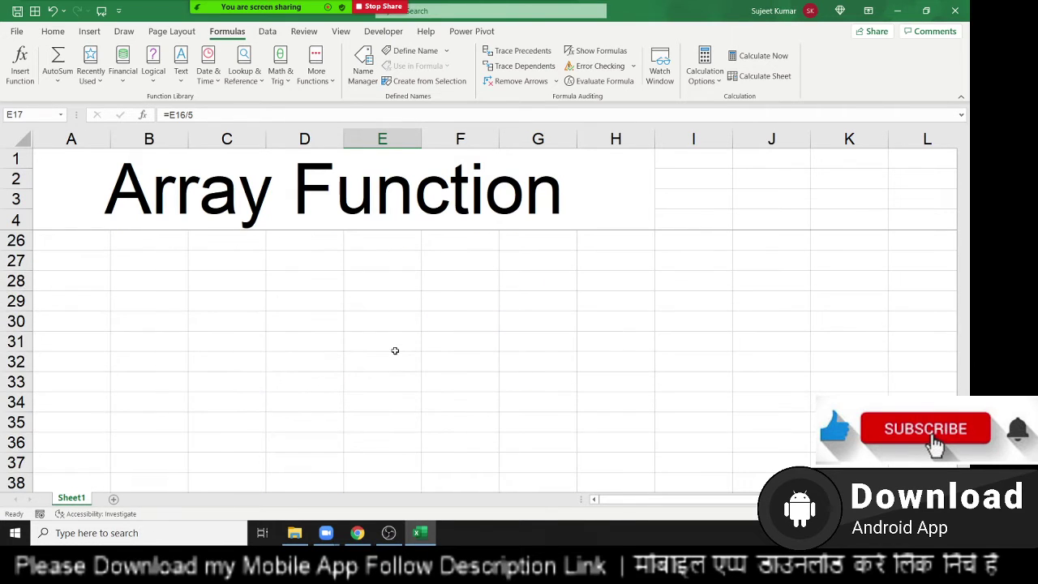
scroll(395, 350, up, 2)
scroll(394, 350, up, 1)
scroll(390, 351, down, 1)
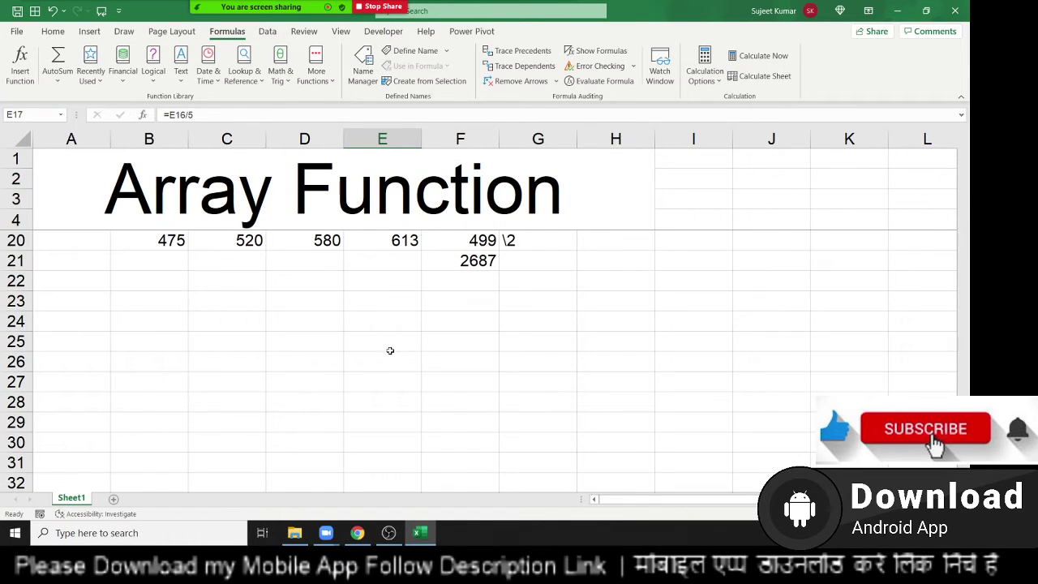
scroll(386, 351, down, 3)
scroll(187, 333, up, 3)
click(102, 306)
text(8)
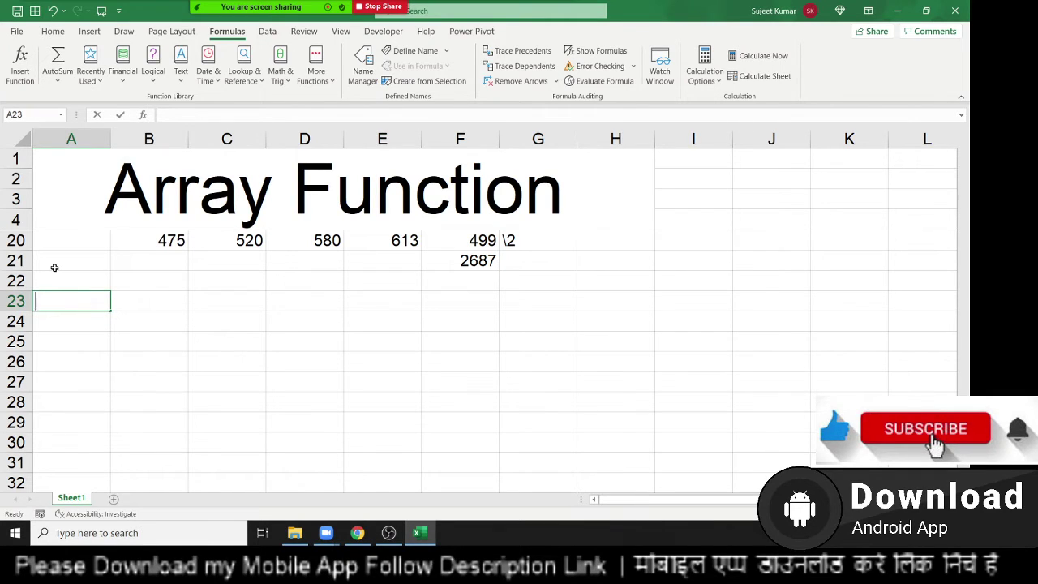
text(547)
key(Return)
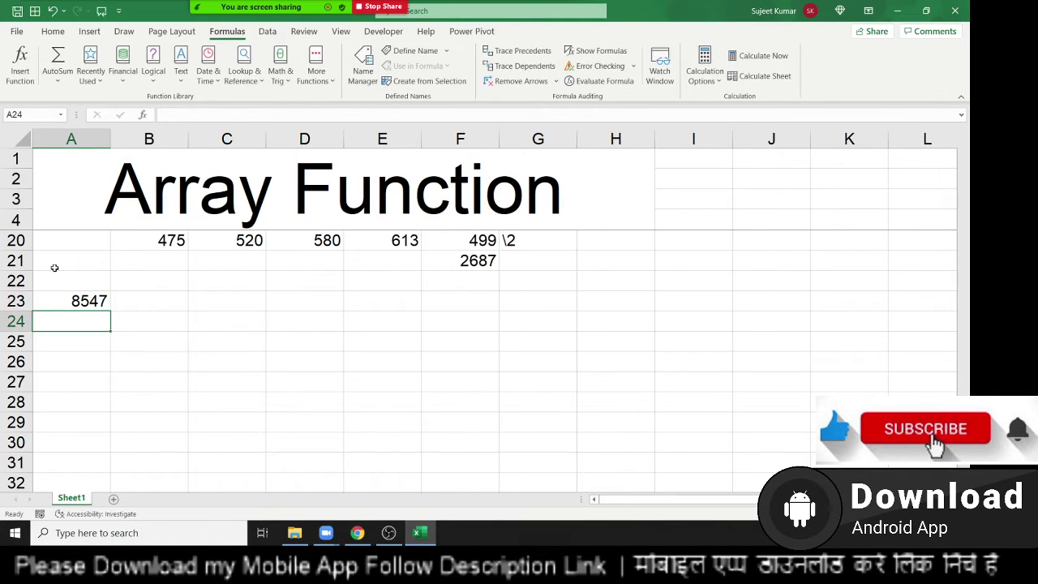
Step: Type the digit-sum note 8+5+4+7 in cell B22
key(Up)
key(Right)
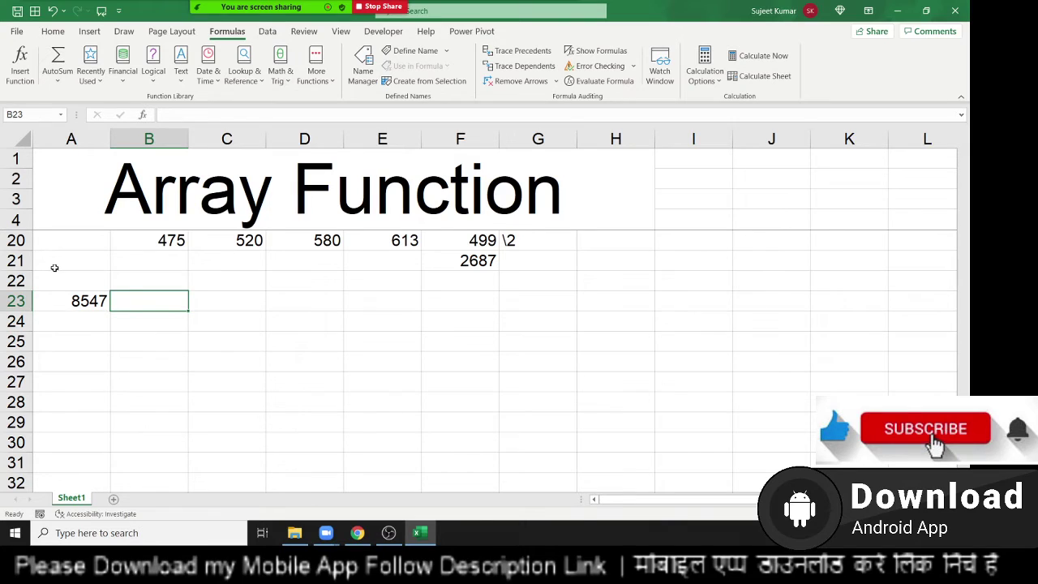
key(Up)
text(8+)
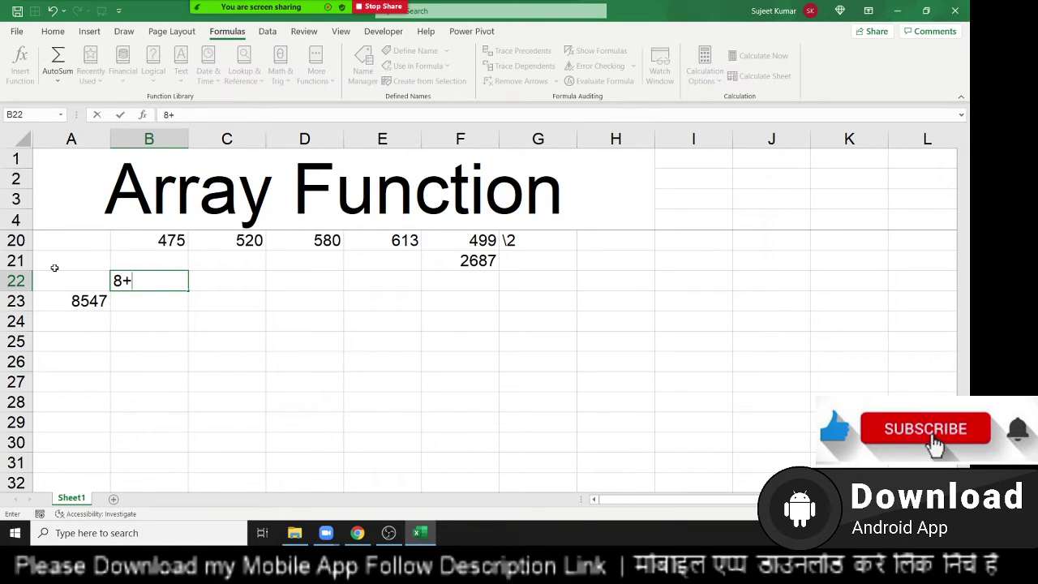
text(5+4+)
text(7)
key(Return)
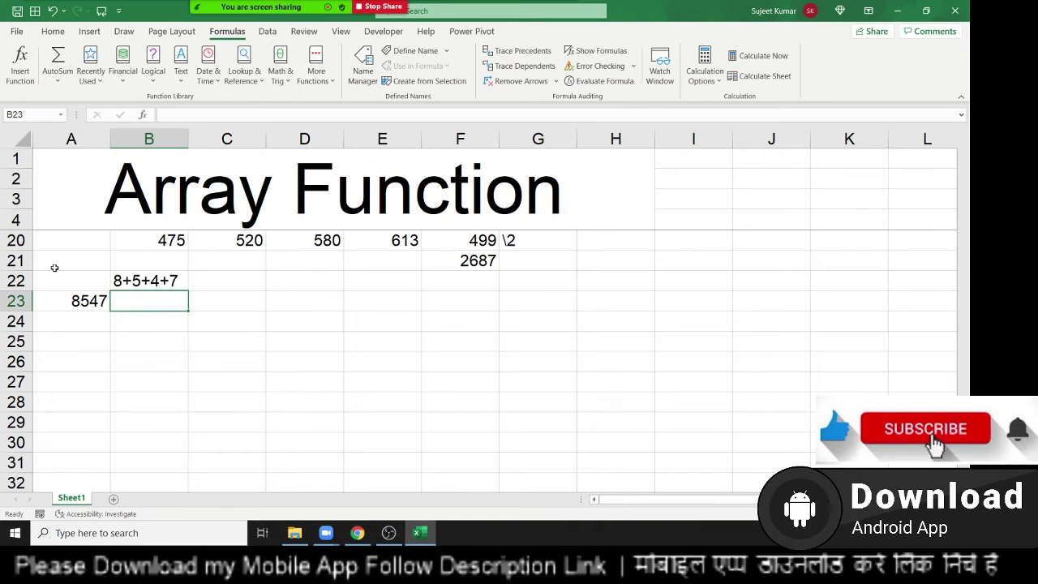
Step: Begin B23's formula as =SUM(MID(A23, after discarding a first MID-only attempt
text(=)
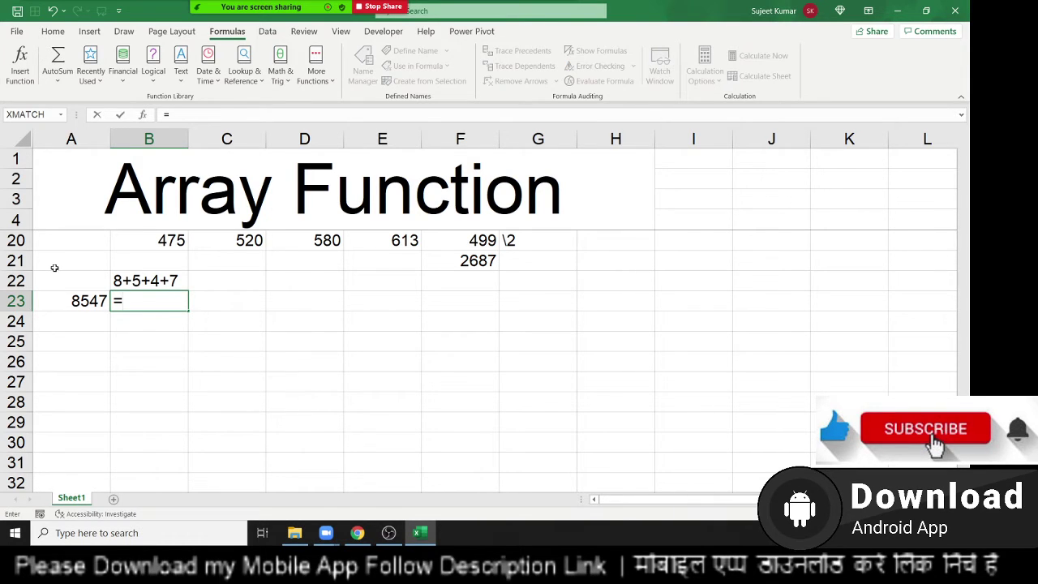
text(mi)
key(Tab)
key(Left)
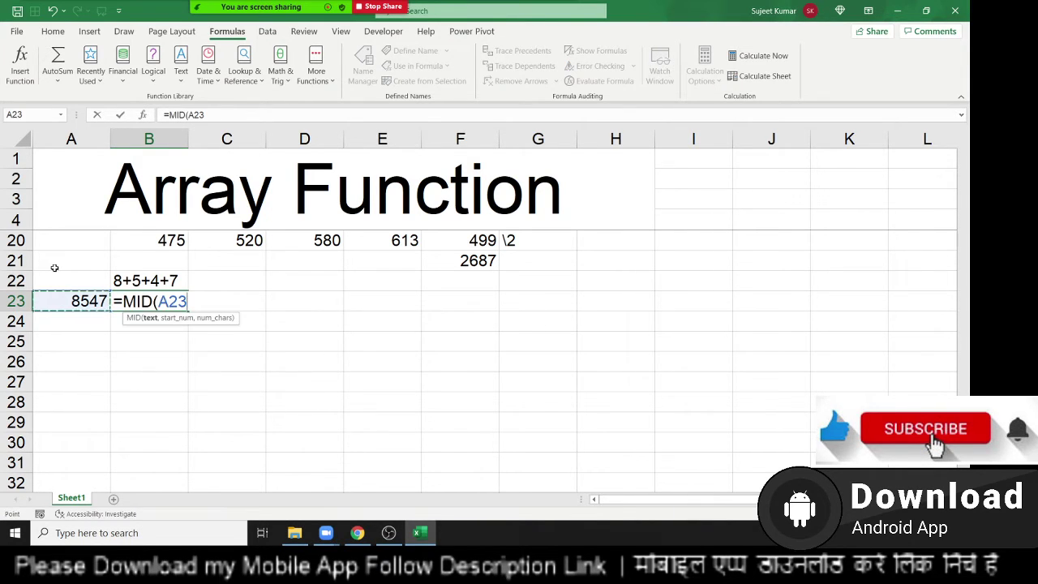
key(BackSpace)
key(BackSpace)
key(BackSpace)
key(BackSpace)
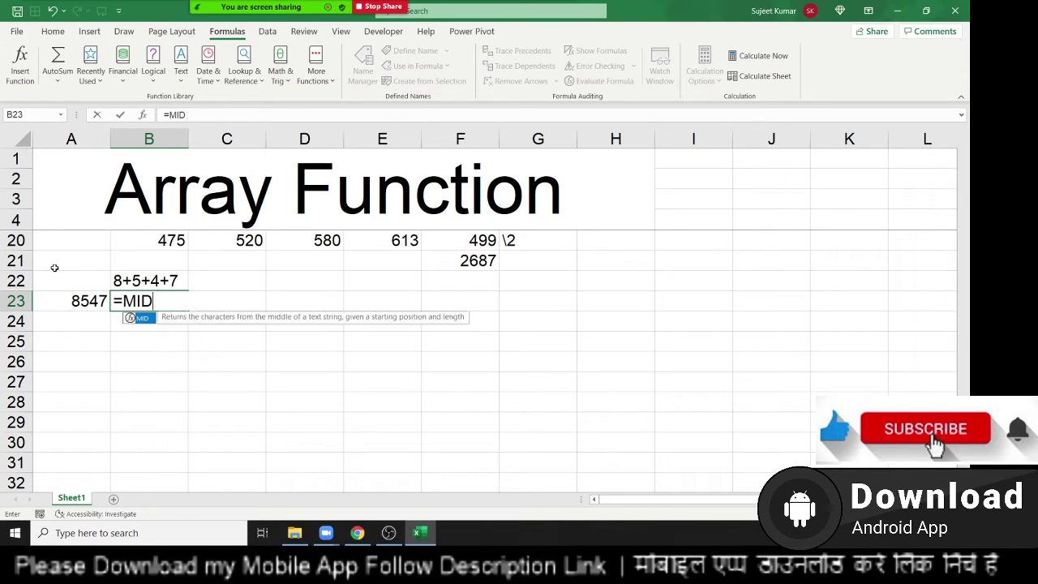
key(BackSpace)
key(BackSpace)
key(BackSpace)
text(sum)
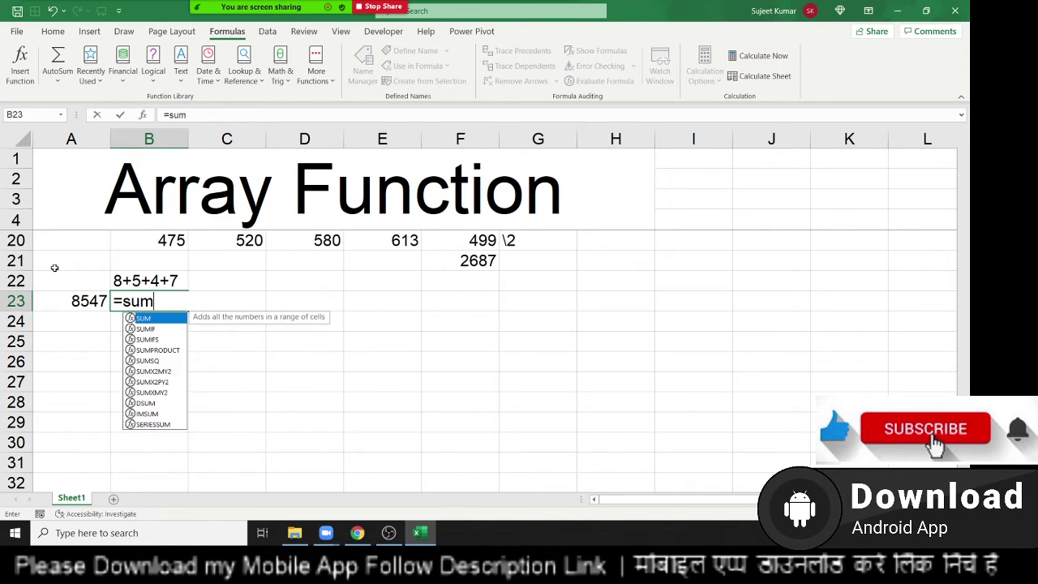
key(Tab)
text(mi)
key(Tab)
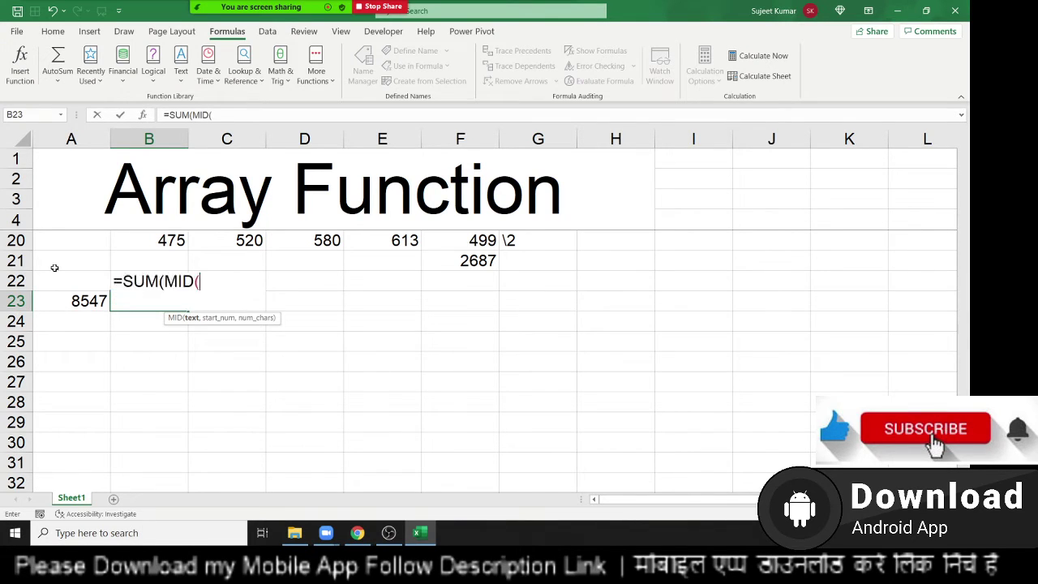
key(Left)
Step: Complete it with the array constant {1,2,3,4},1)) and accept Excel's parenthesis correction
text(,{)
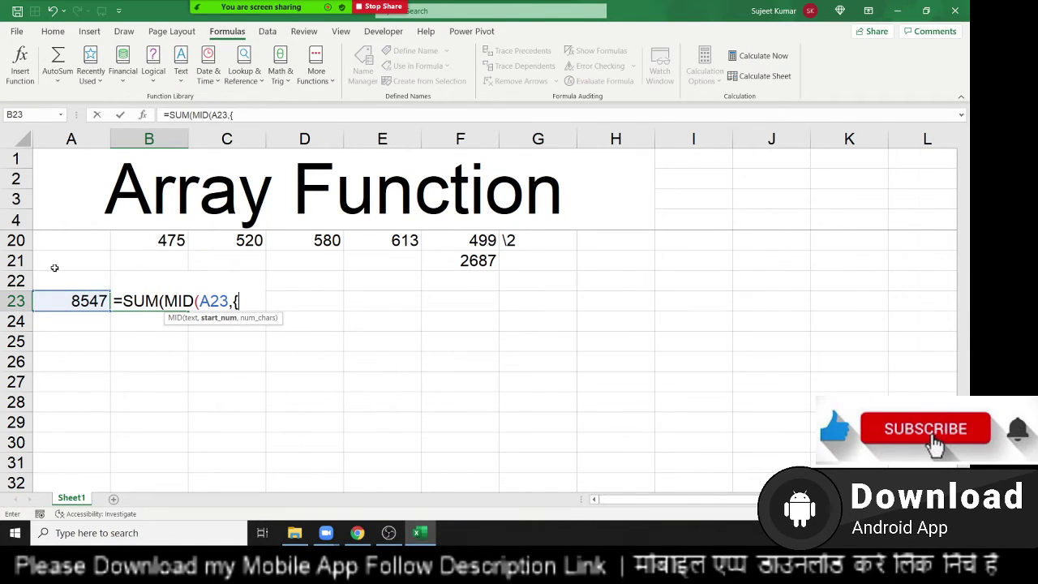
text(1,2)
text(,3,4{)
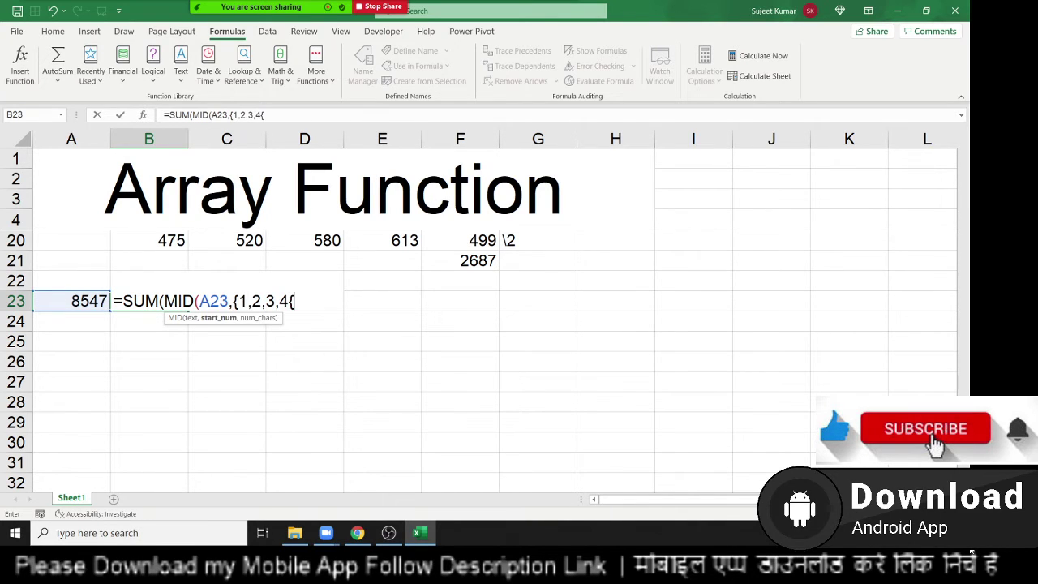
key(BackSpace)
text(},1)
text())
key(Return)
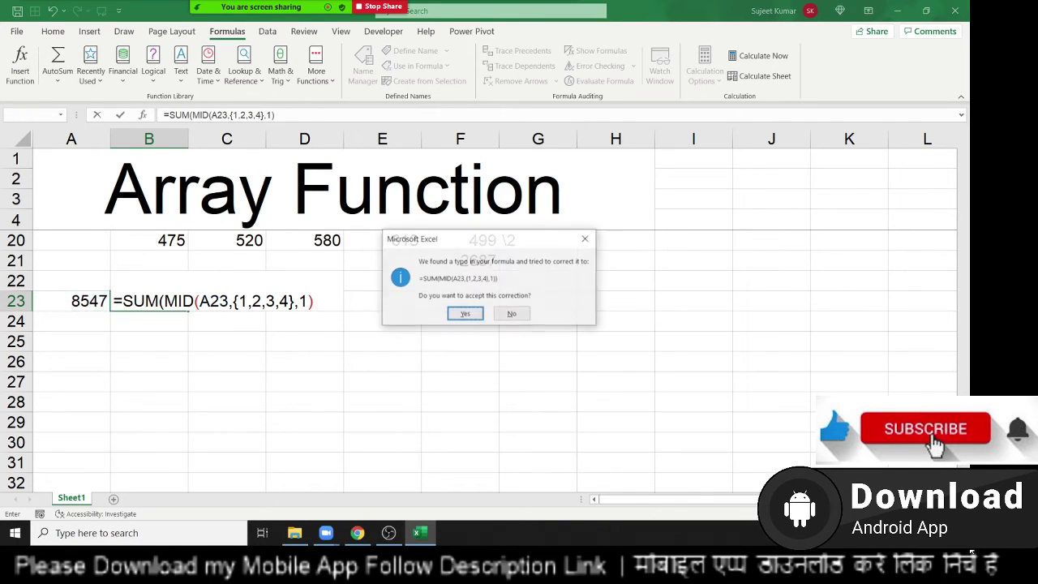
key(Return)
key(Up)
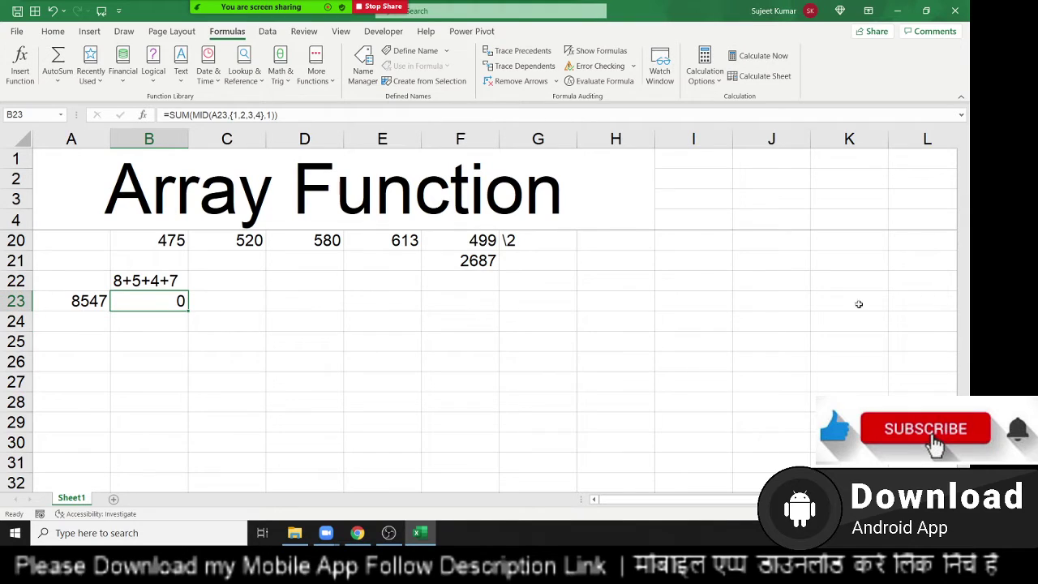
click(614, 83)
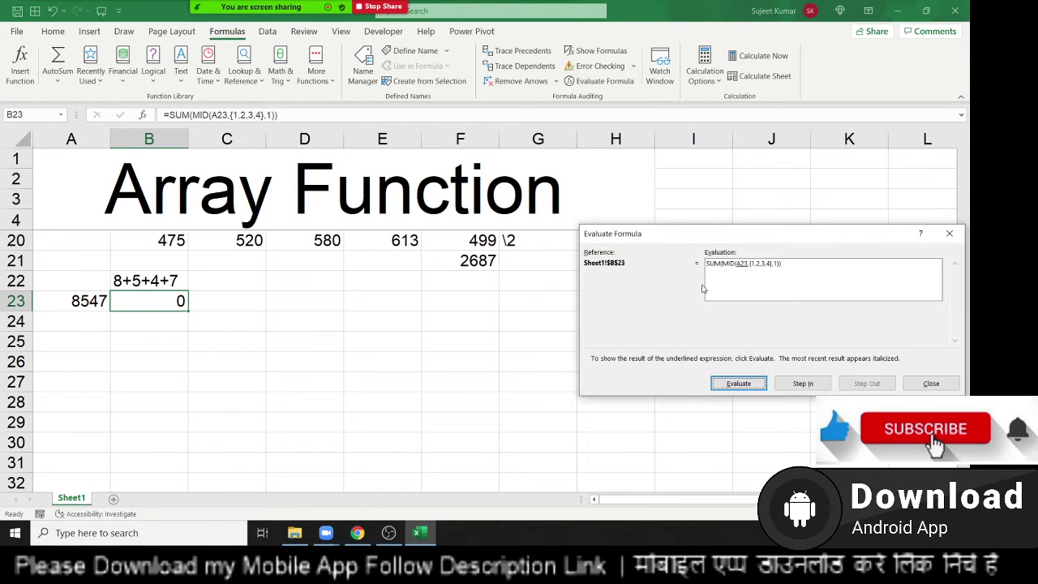
drag(694, 237, 377, 272)
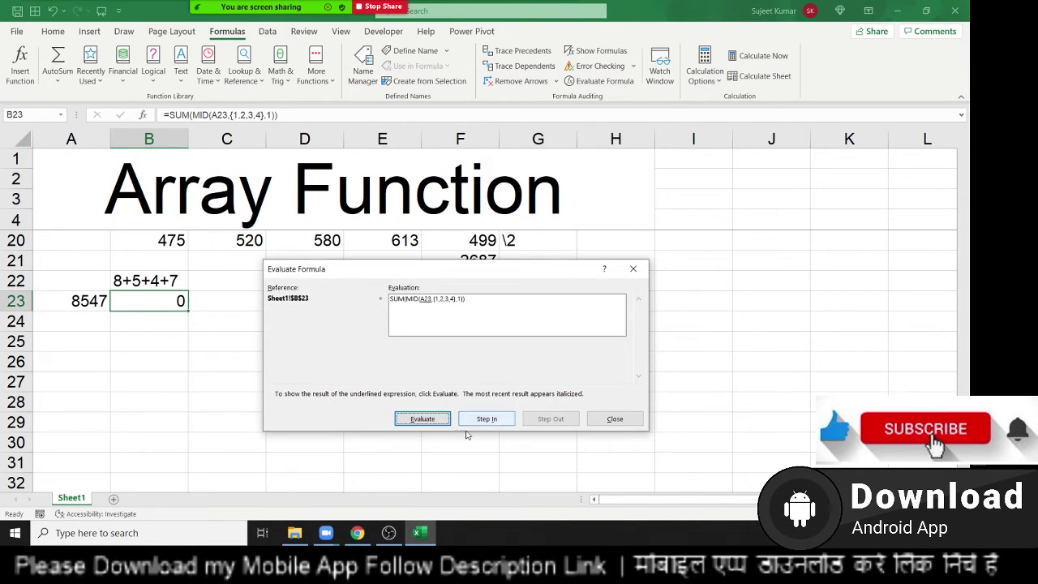
click(411, 420)
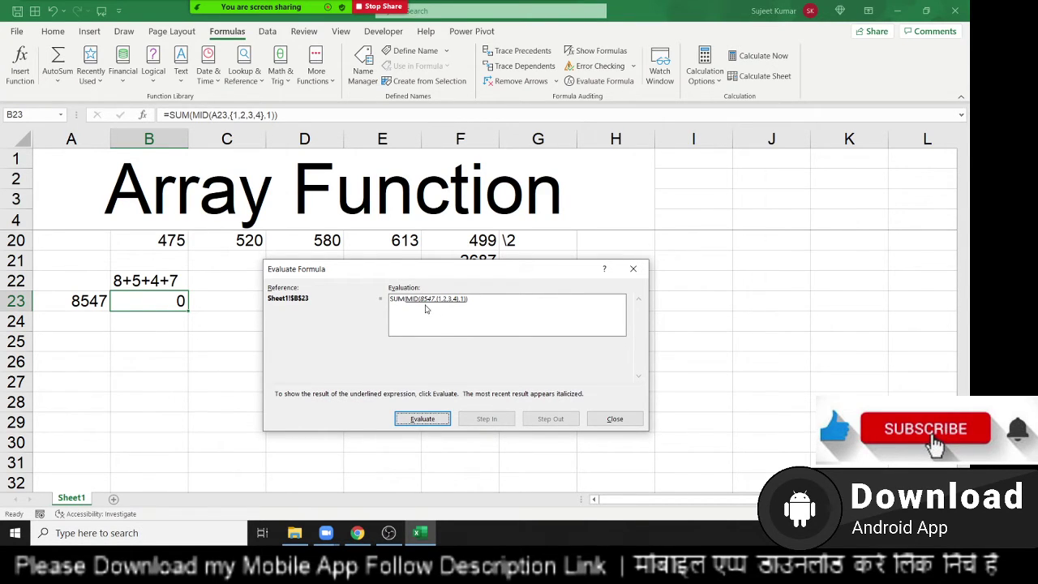
click(439, 421)
click(449, 419)
key(Escape)
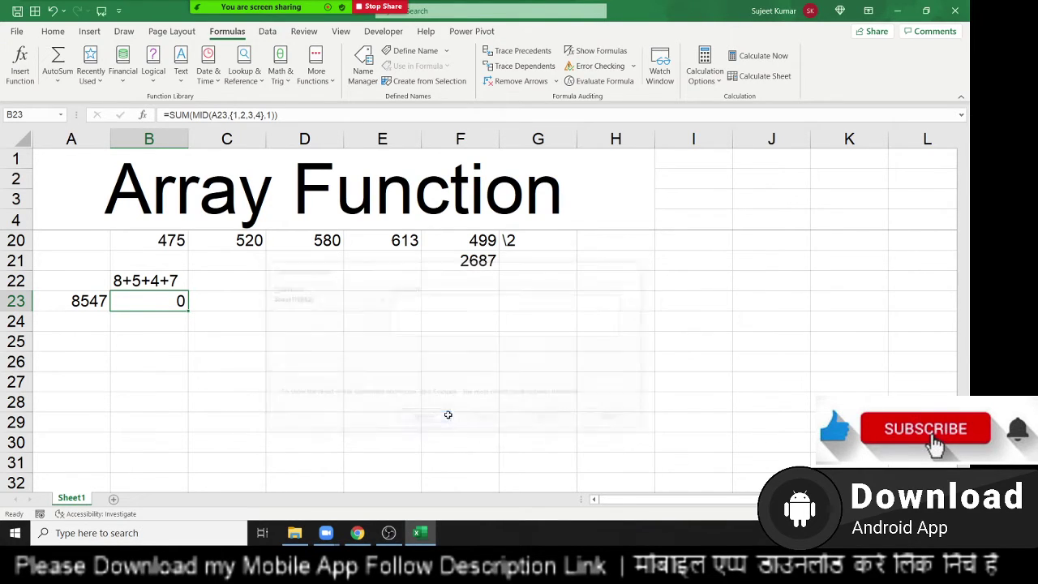
Step: Wrap the MID part of B23's formula in VALUE so it returns 24 for 8547
double_click(177, 300)
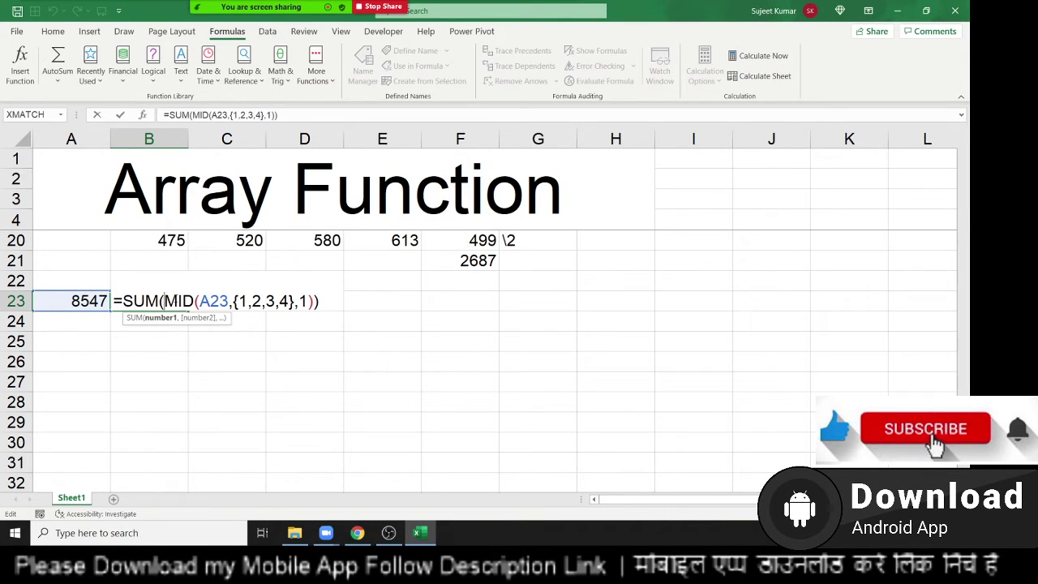
text(va)
key(Tab)
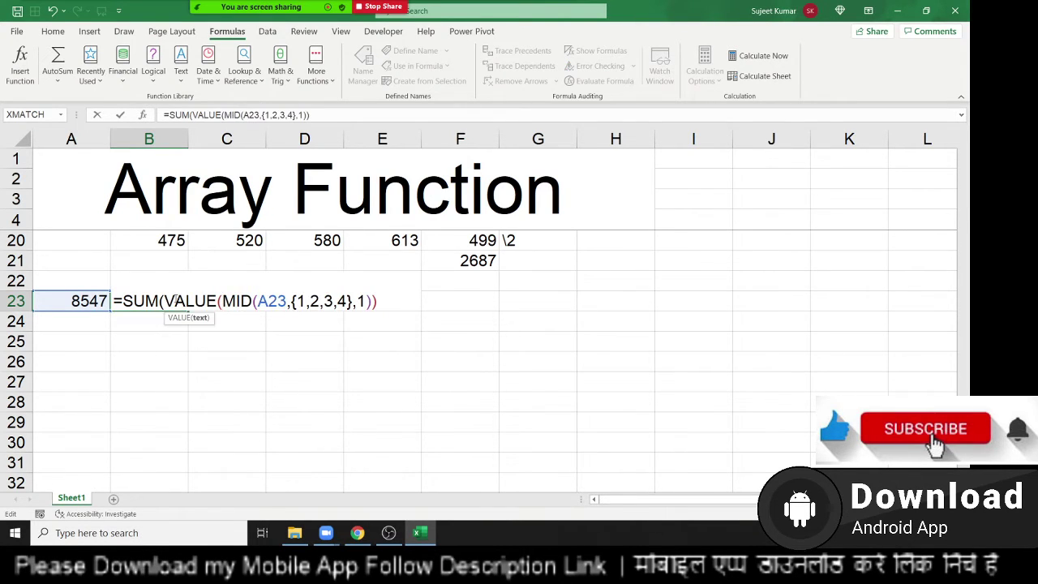
key(Return)
key(Return)
text(8+5+4+7)
click(175, 300)
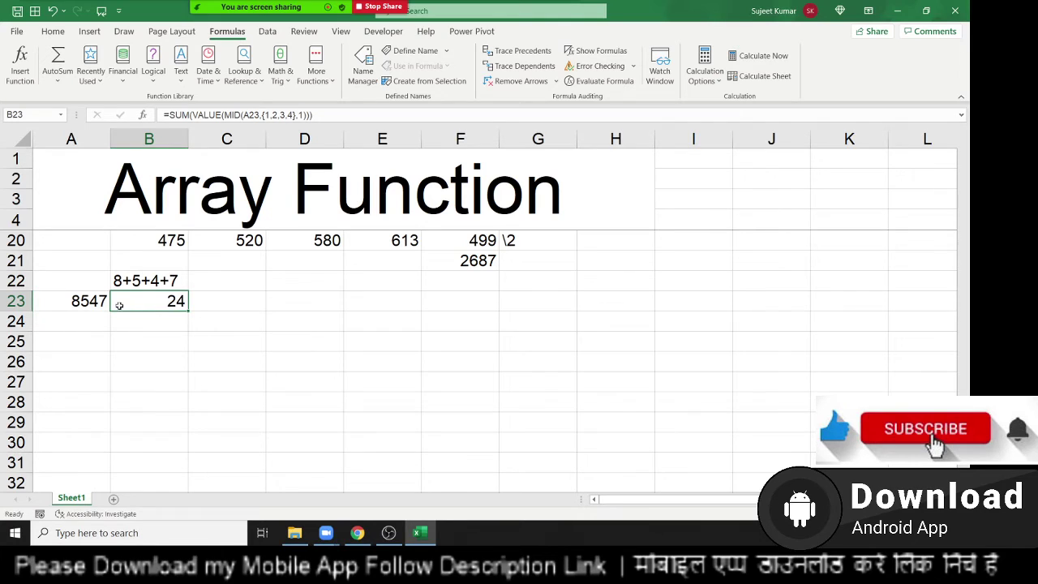
click(96, 284)
click(167, 302)
Step: Replace the number in A23 with 89654
click(65, 302)
text(89)
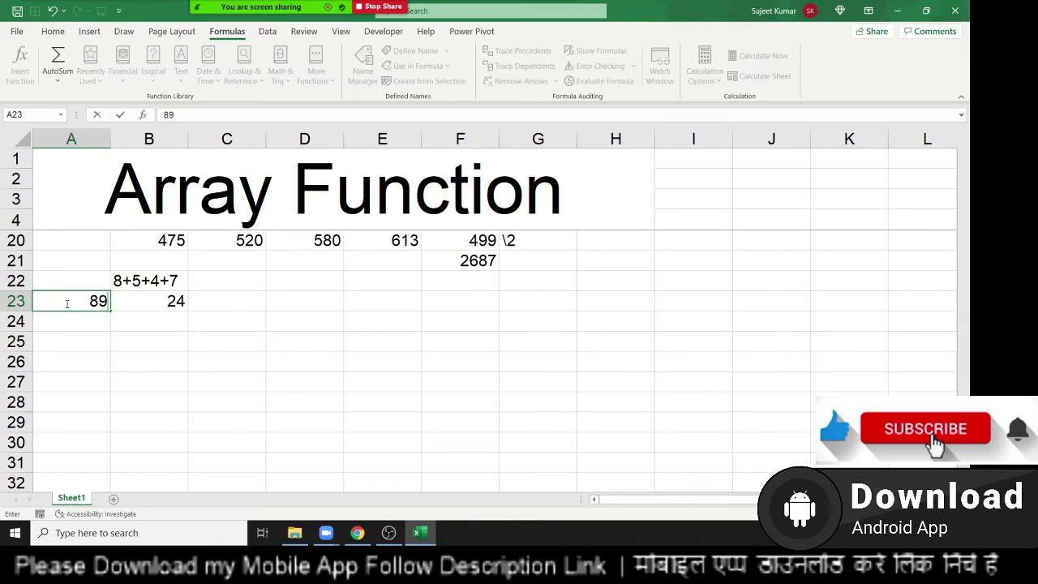
text(654)
key(ctrl+Return)
key(Right)
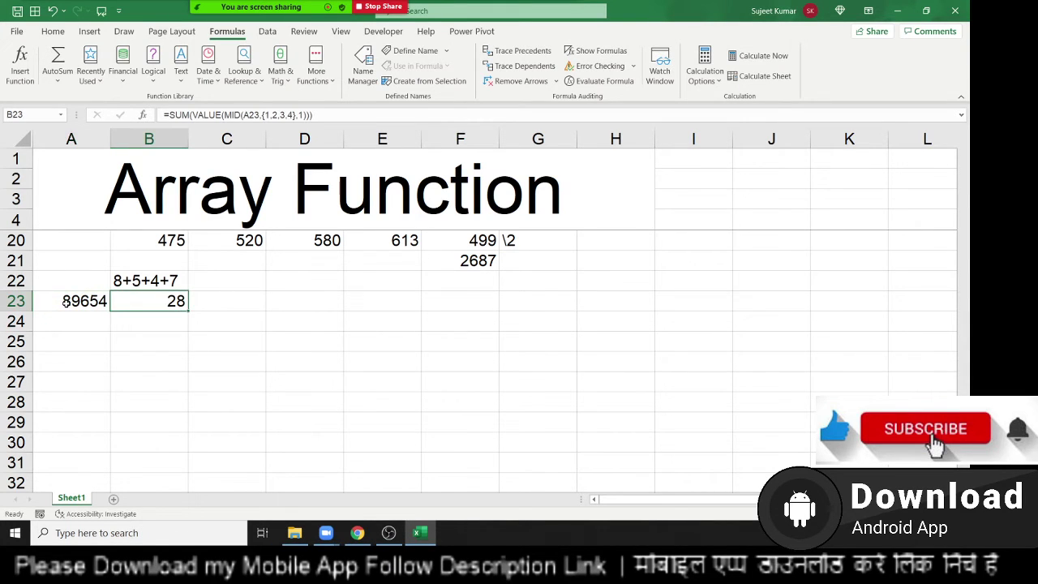
Step: Extend B23's array constant to {1,2,3,4,5}, giving a digit sum of 32
key(F2)
key(Left)
key(Left)
key(Left)
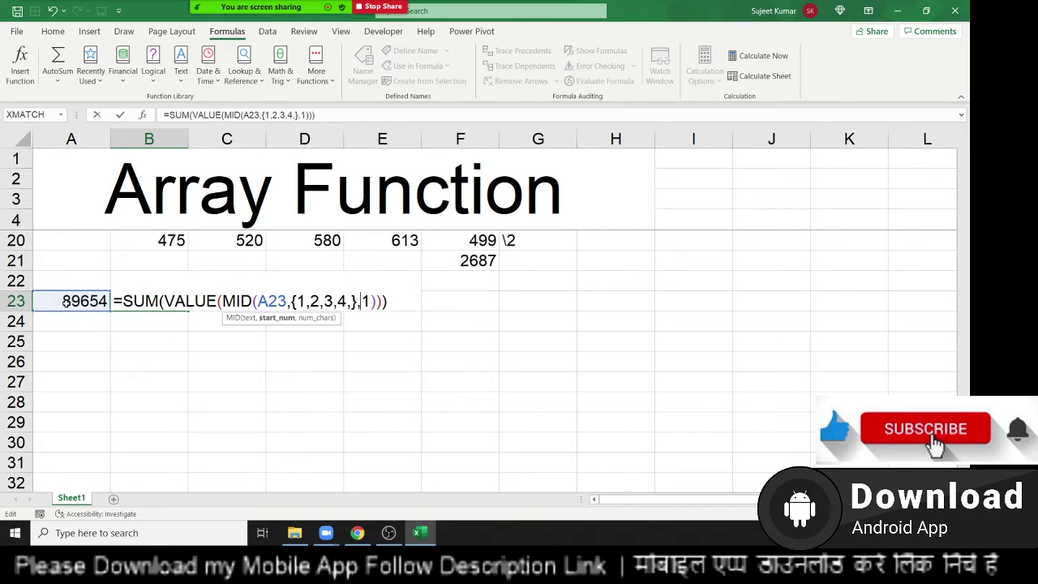
text(,5)
key(Return)
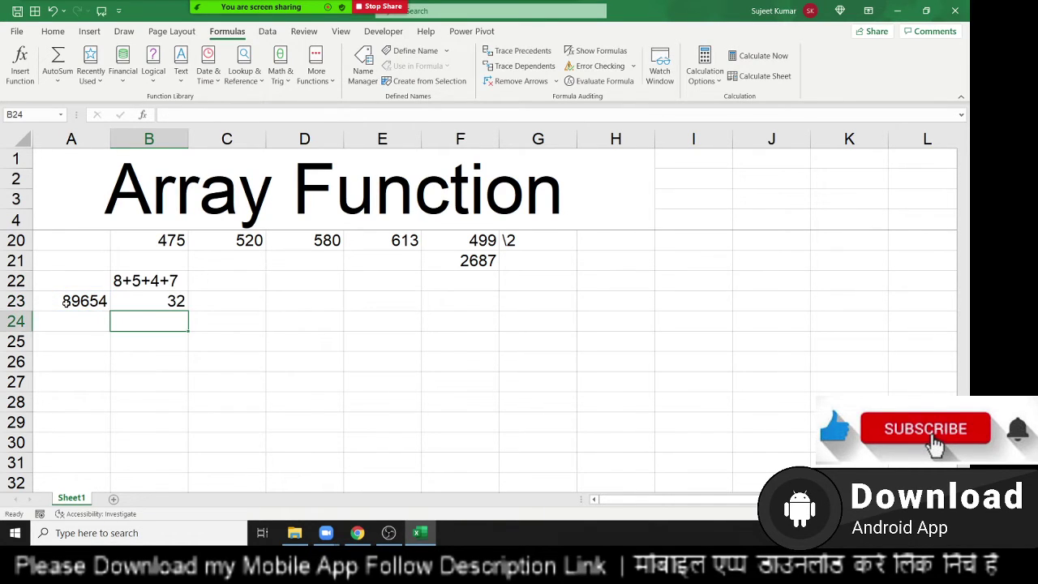
key(Up)
Step: Reopen B23's formula and select the {1,2,3,4,5} array constant
key(F2)
key(Left)
key(Left)
key(Left)
key(Left)
key(Left)
key(Left)
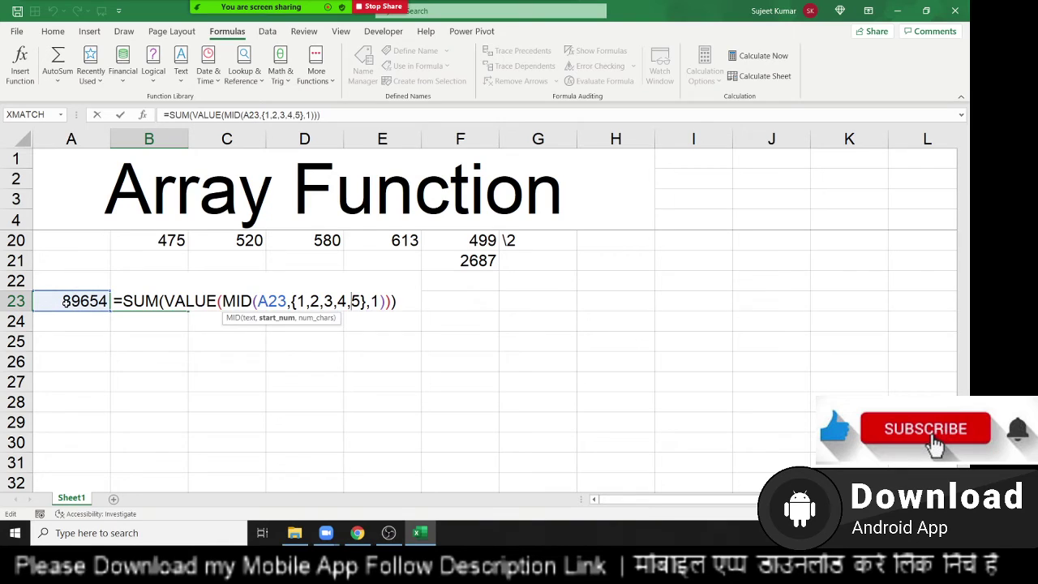
key(Right)
key(Right)
key(shift+Left)
key(shift+Left)
key(shift+Left)
key(shift+Left)
key(shift+Left)
key(shift+Left)
key(shift+Left)
Step: Replace the array constant in B23 with ROW(1:5)
text(ro)
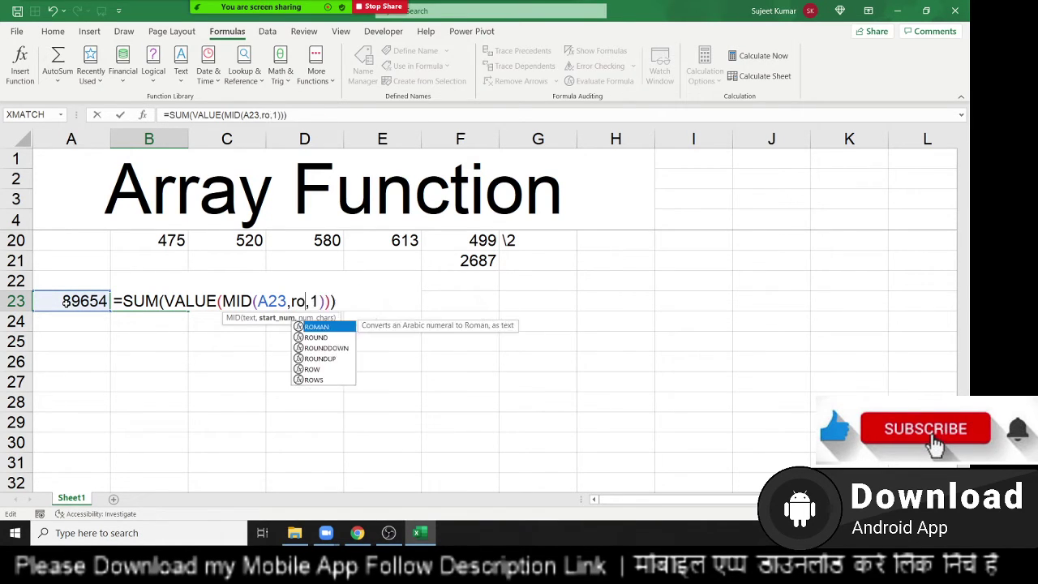
text(w)
key(Tab)
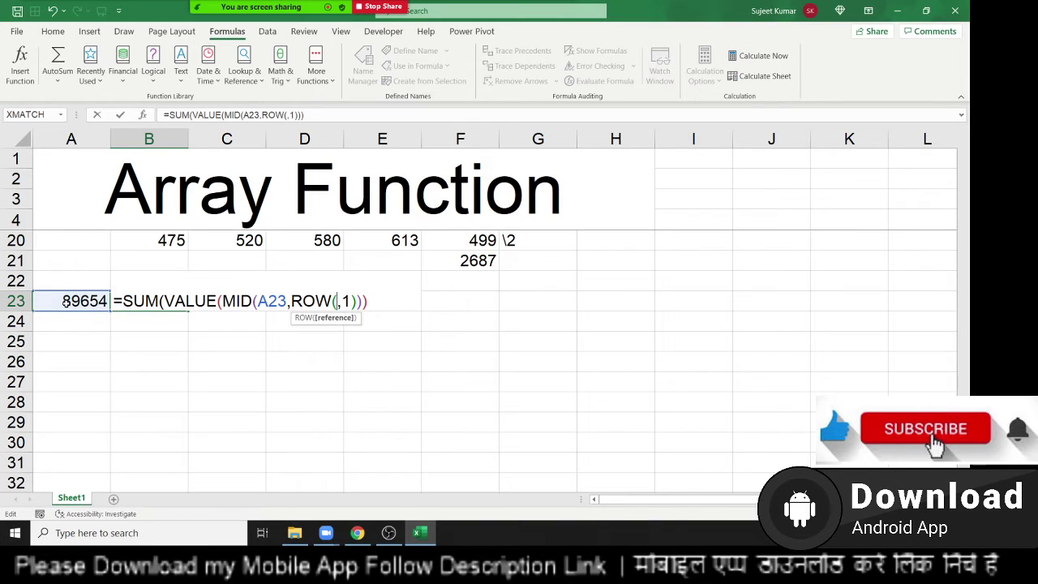
text((1)
text(:5))
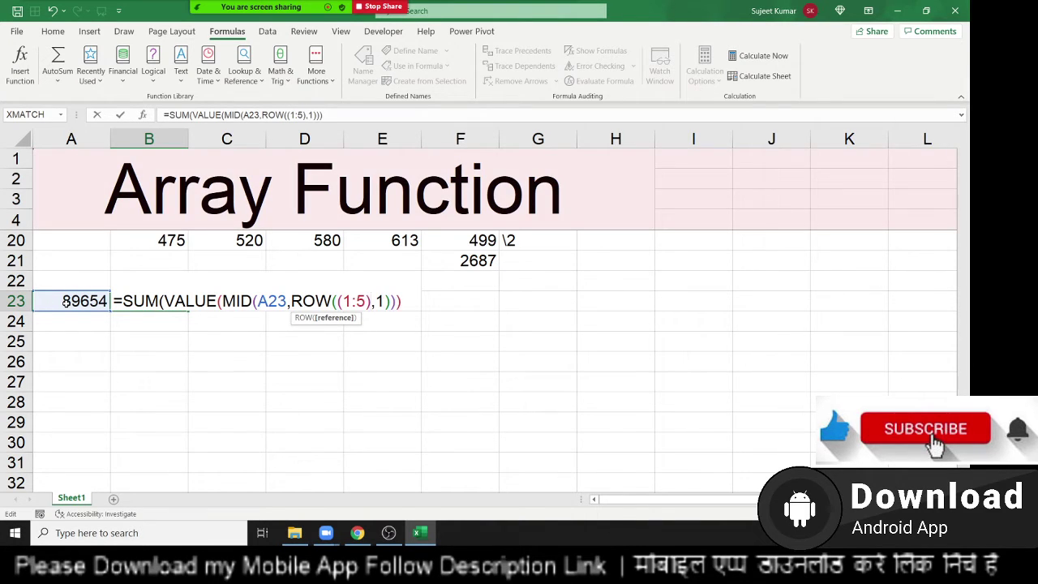
key(Return)
key(Return)
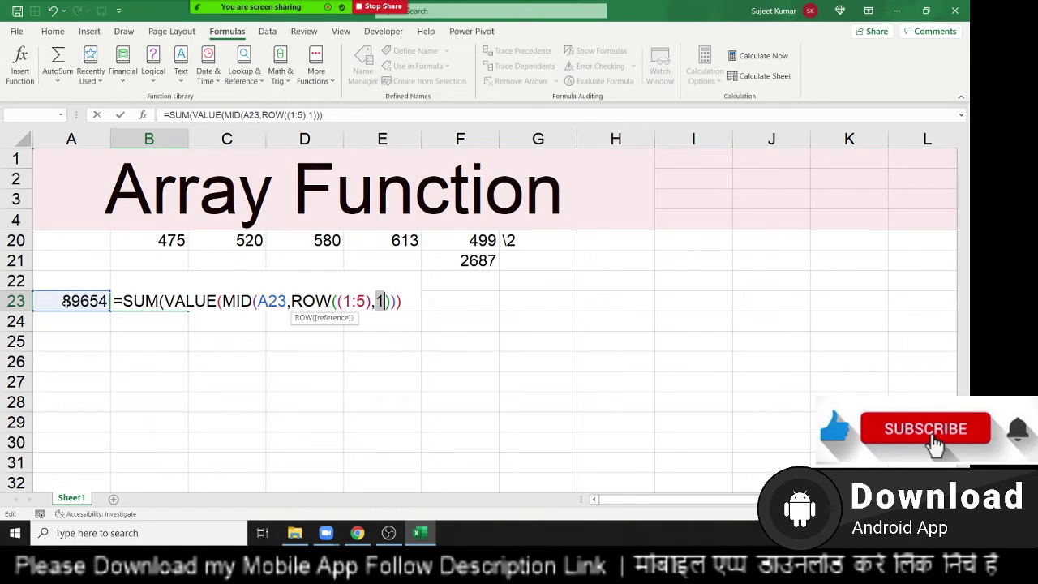
Step: Remove the extra closing parenthesis and commit the formula, still returning 32
key(Left)
key(Right)
key(Right)
key(Right)
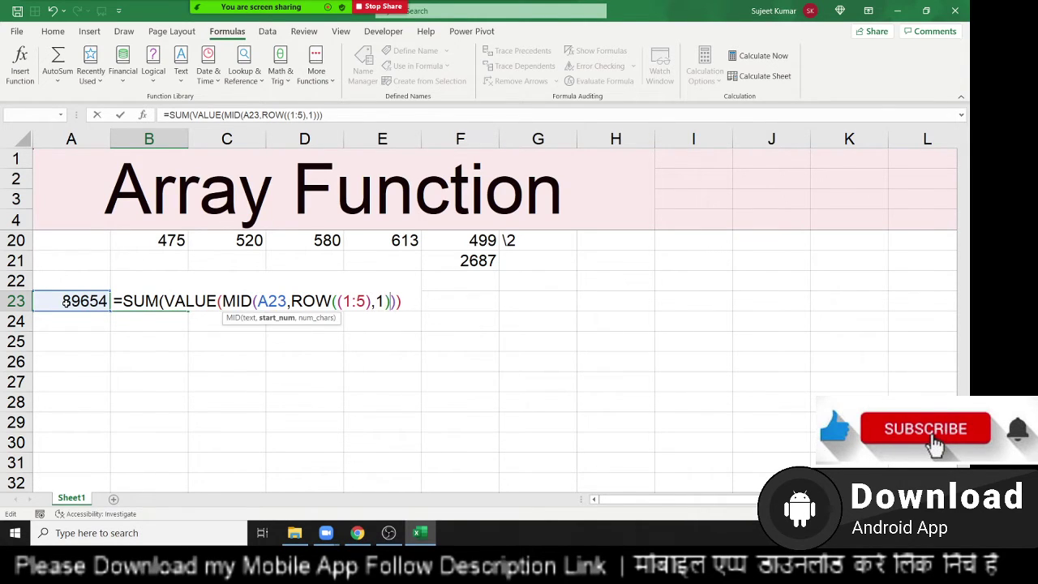
key(BackSpace)
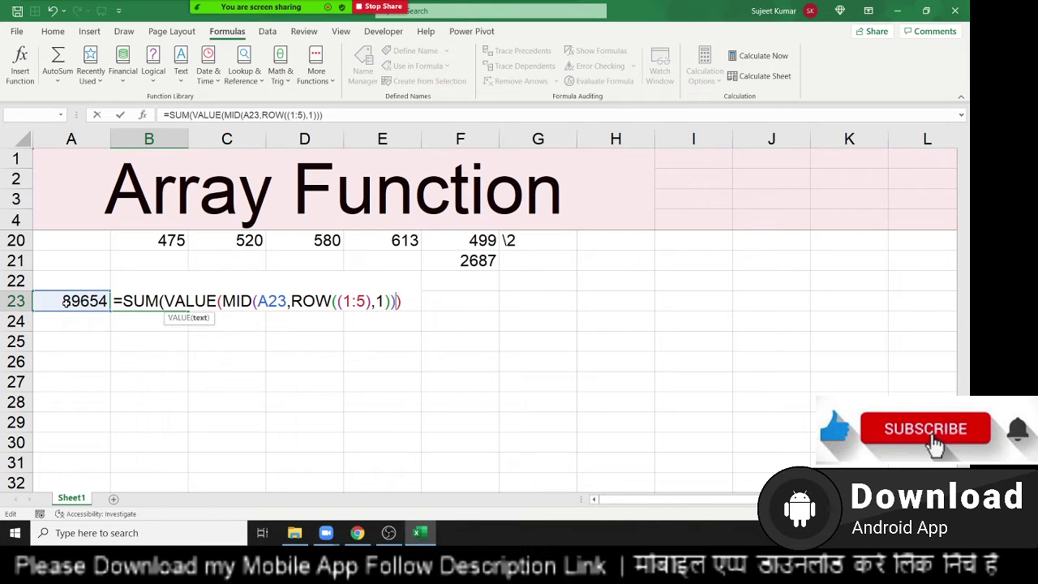
key(Return)
key(Return)
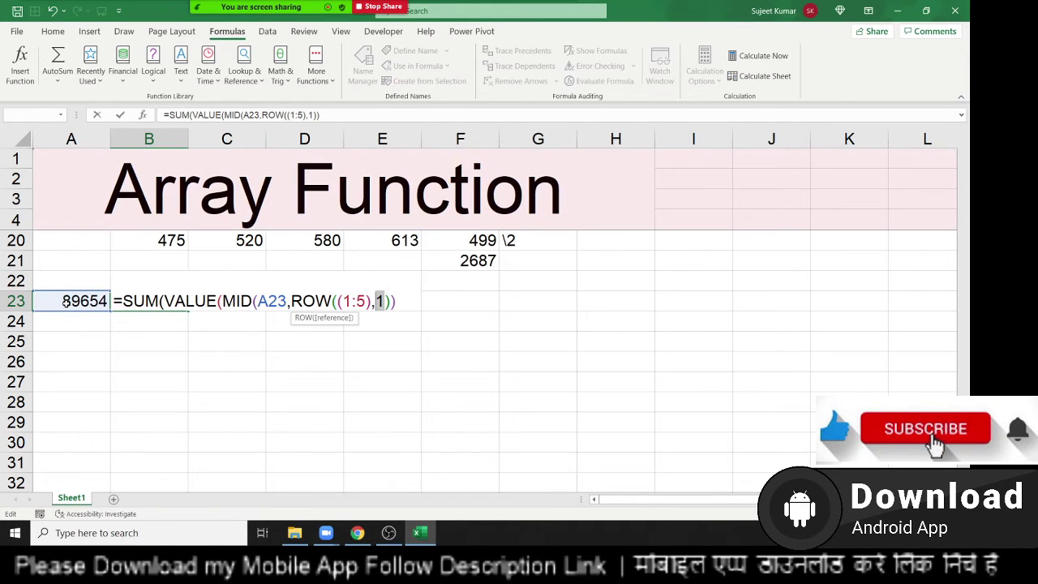
key(Left)
key(Left)
key(Right)
key(Left)
key(Left)
key(Left)
key(Left)
key(Left)
key(Return)
key(Return)
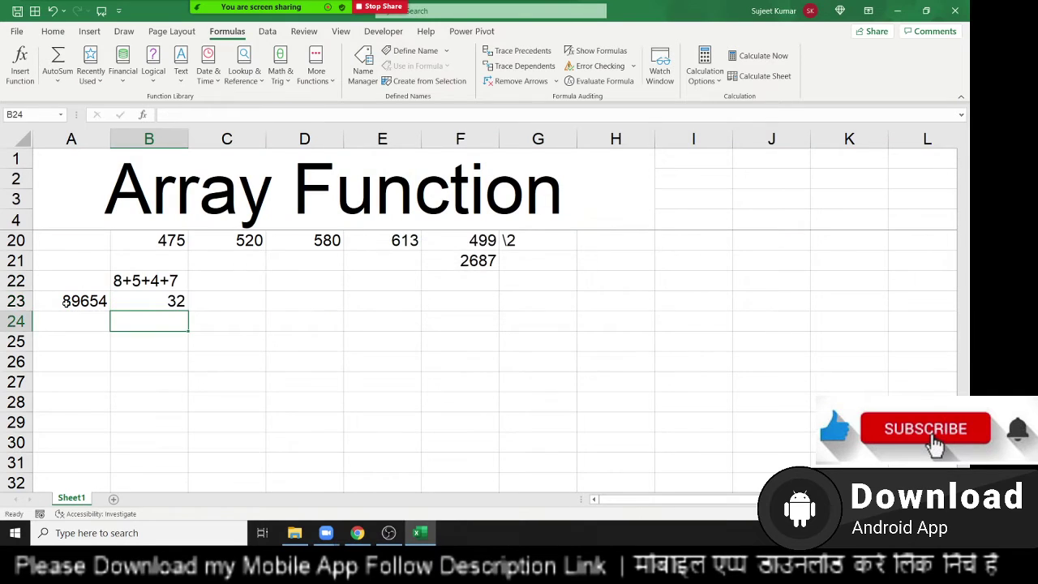
key(Up)
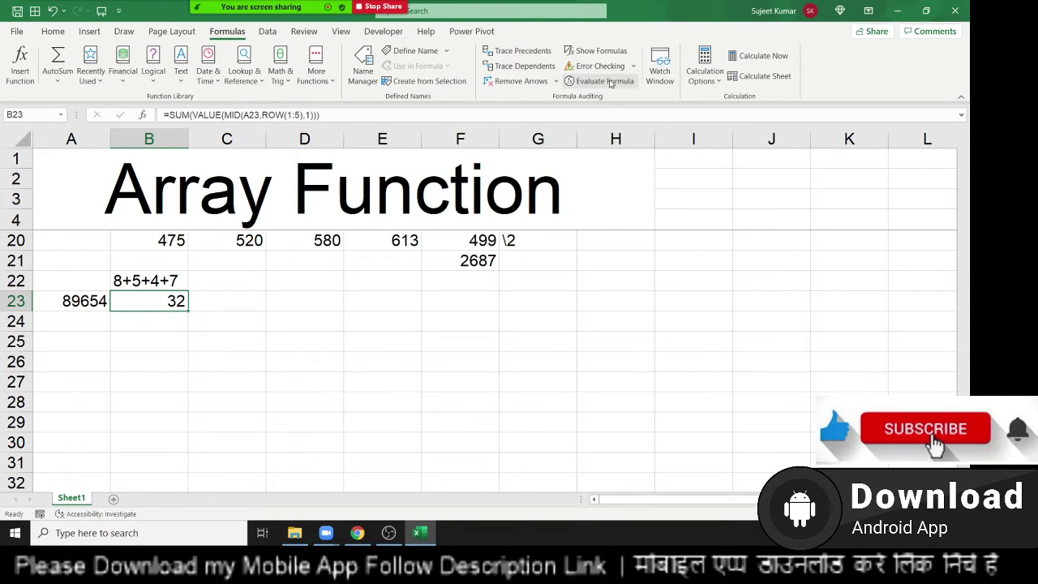
click(611, 82)
drag(633, 245, 320, 274)
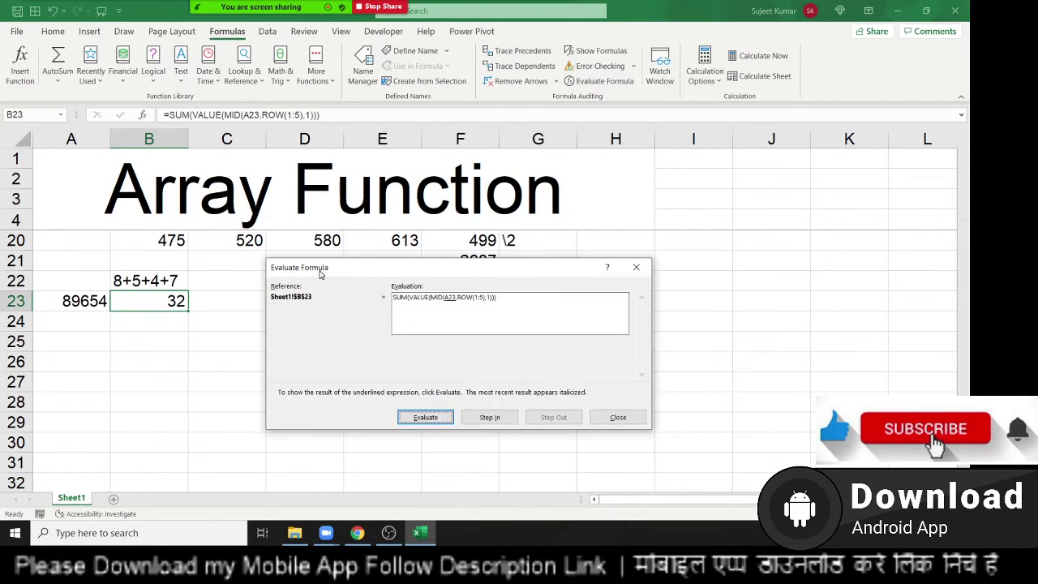
click(418, 420)
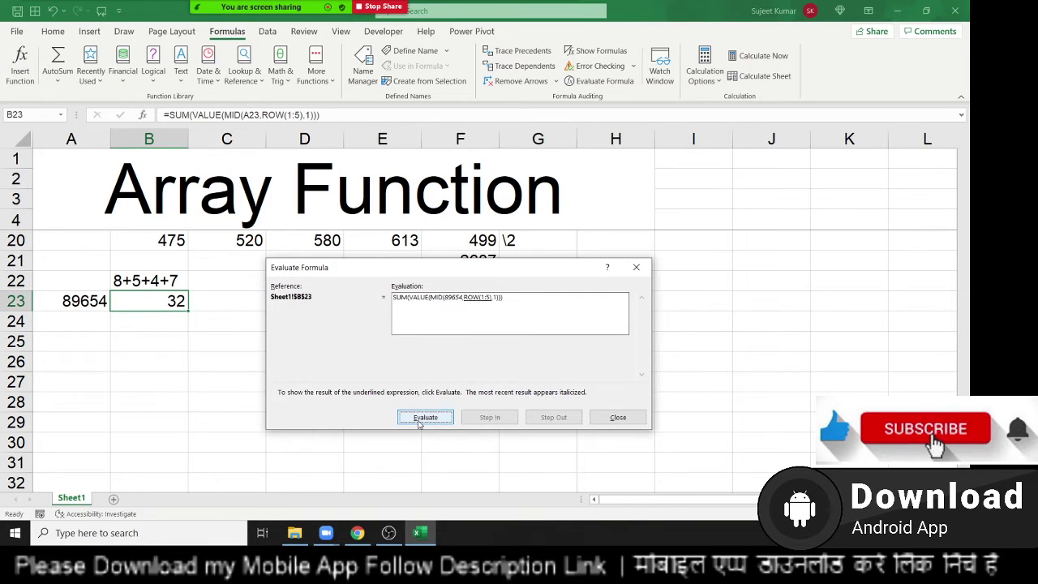
click(420, 422)
click(419, 422)
click(419, 422)
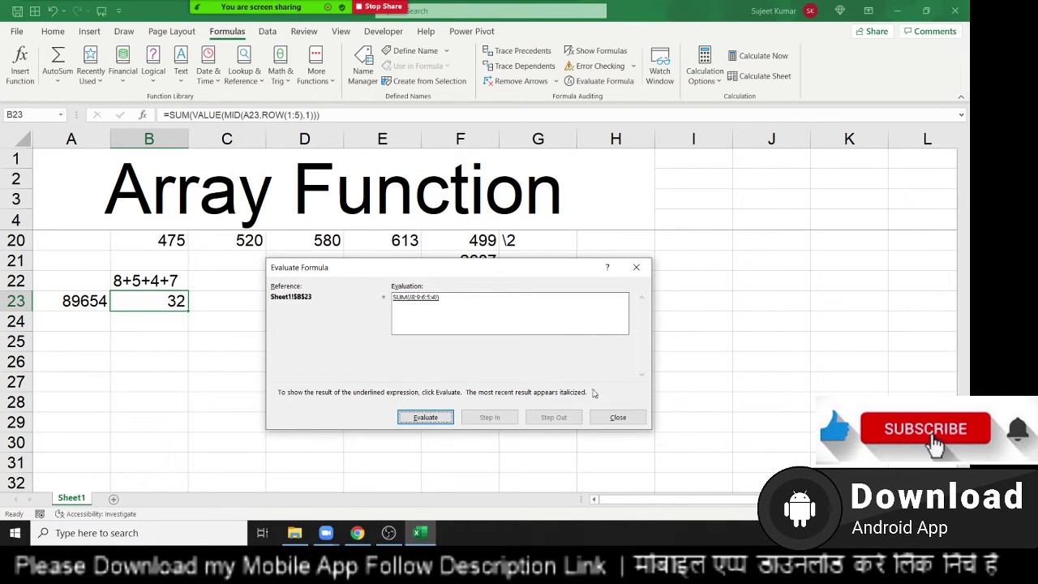
click(618, 417)
Step: Change the ROW range in B23's formula from 1:5 to "1:"&LEN(A23)
double_click(176, 301)
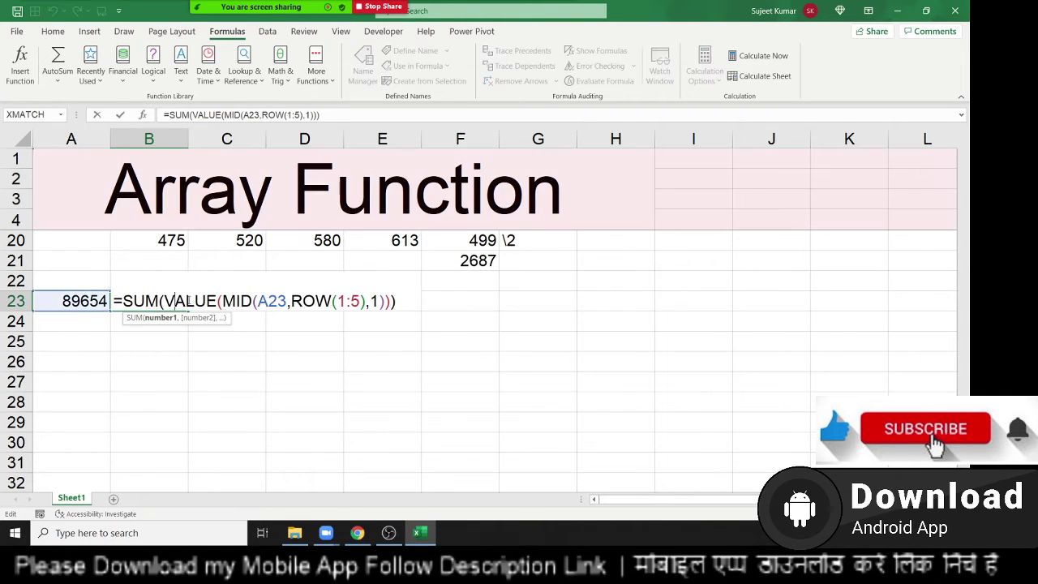
click(344, 301)
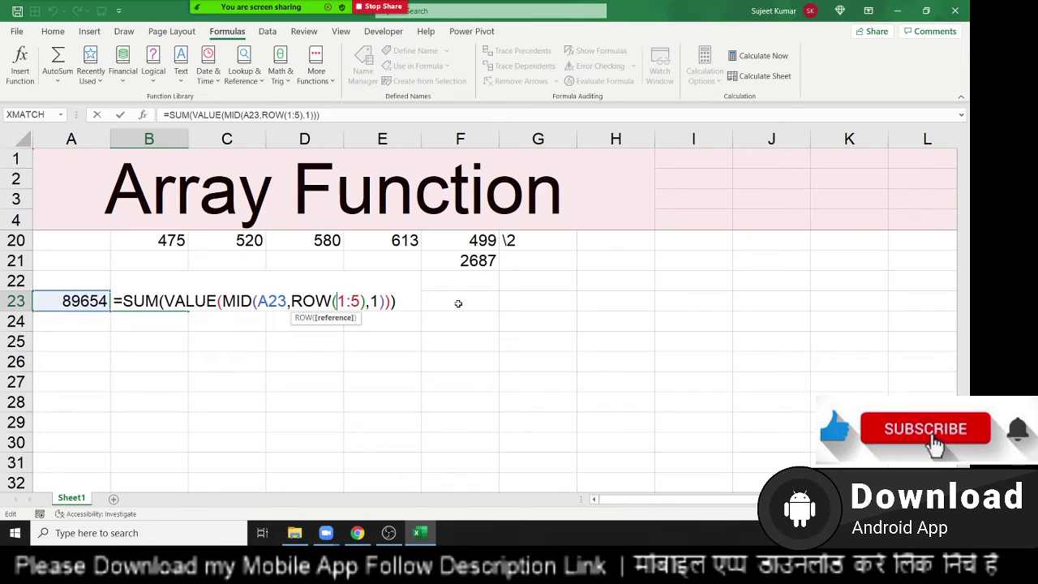
text("1:)
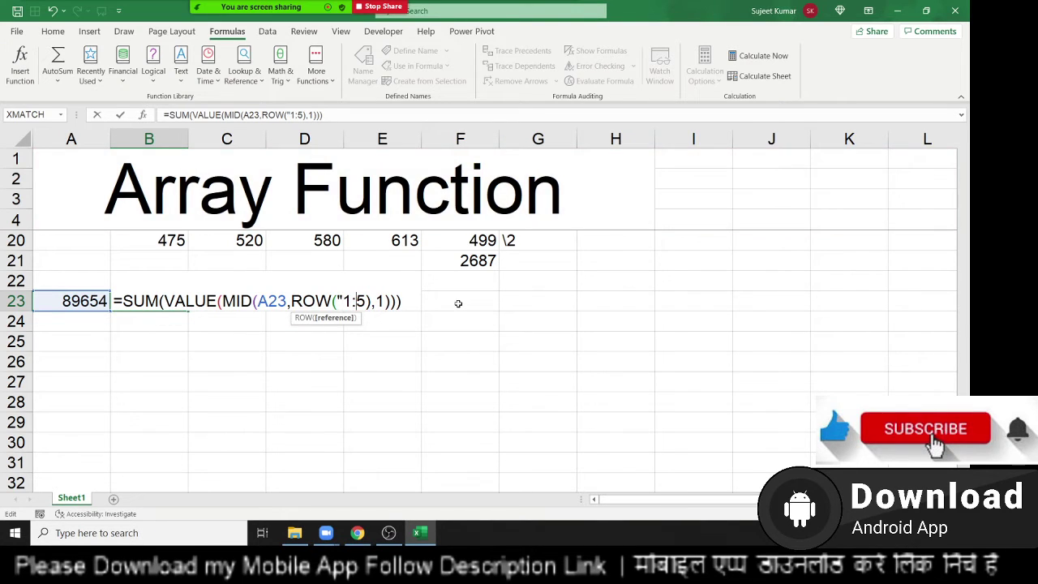
text("&)
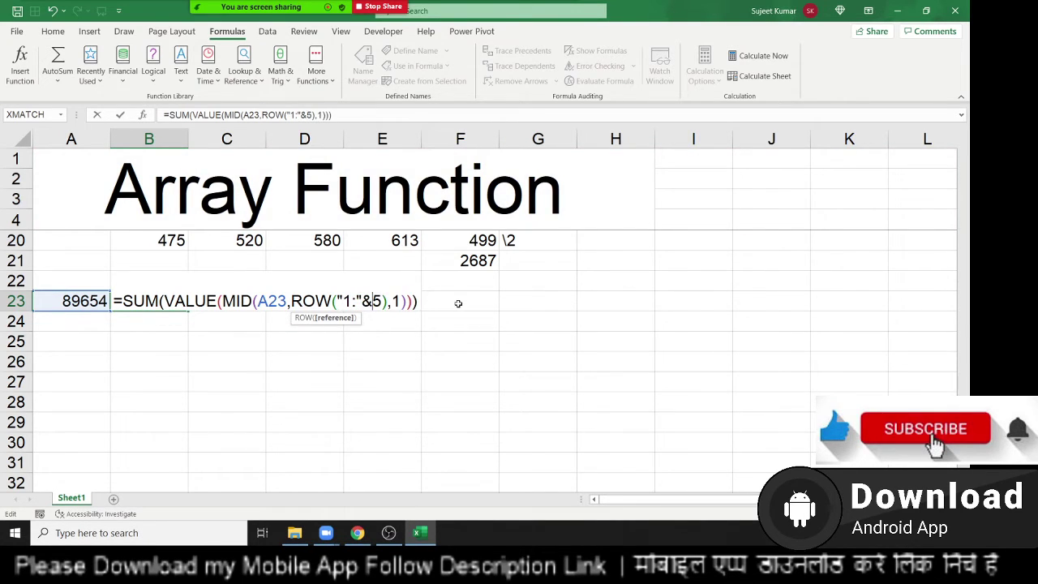
key(Delete)
text(le)
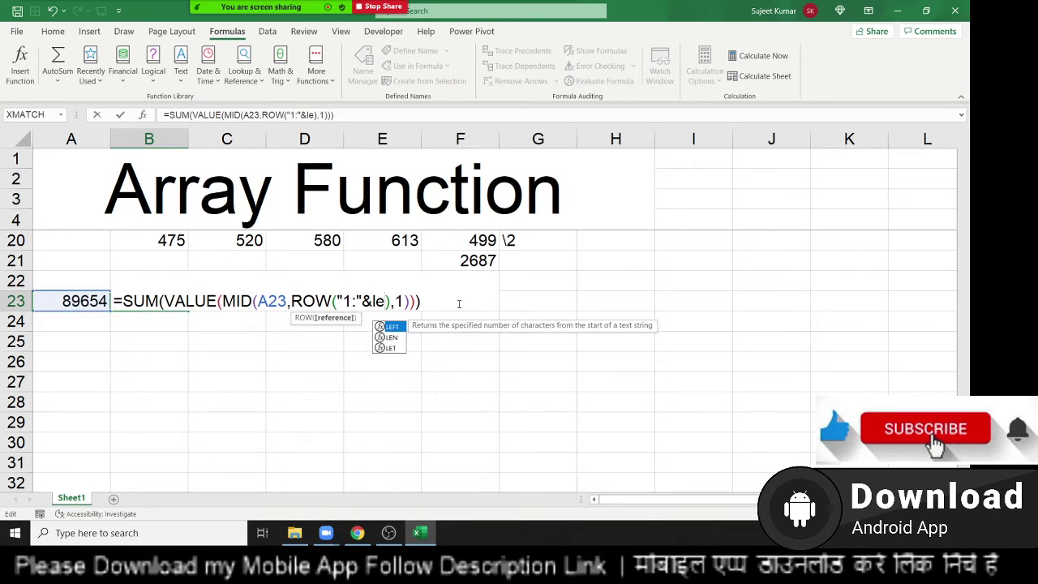
key(Down)
key(Tab)
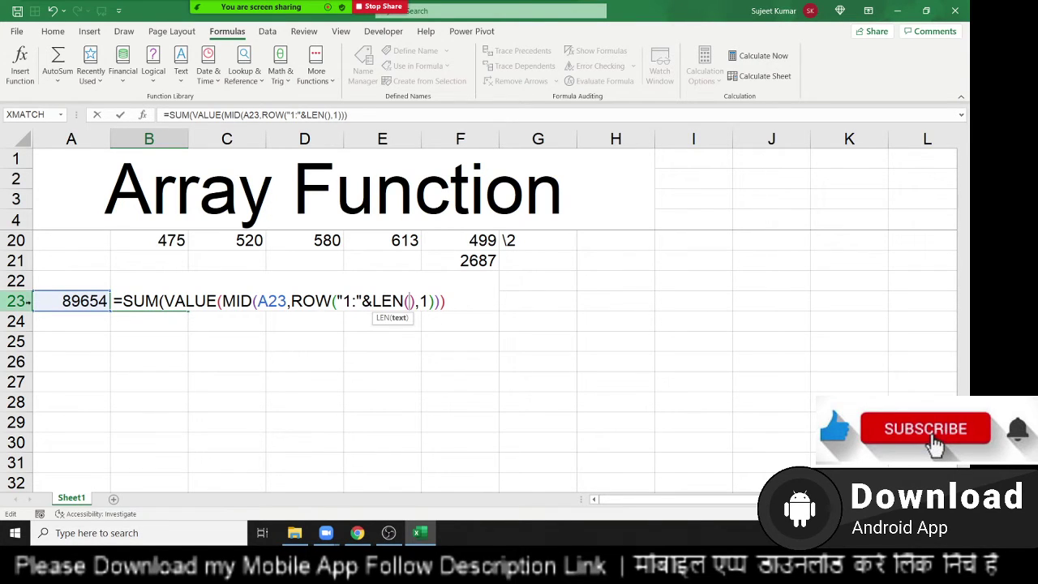
click(65, 305)
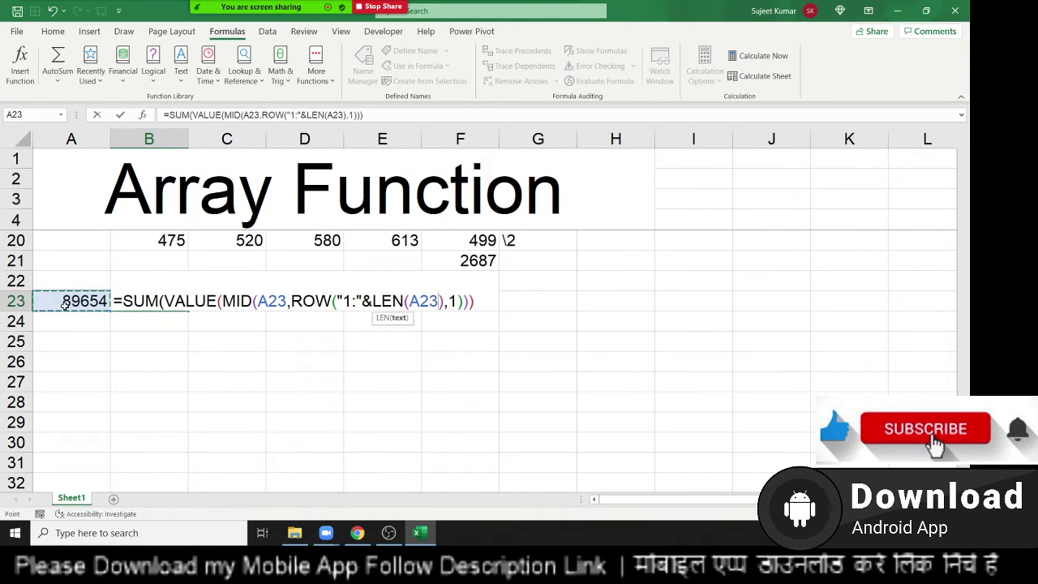
text())
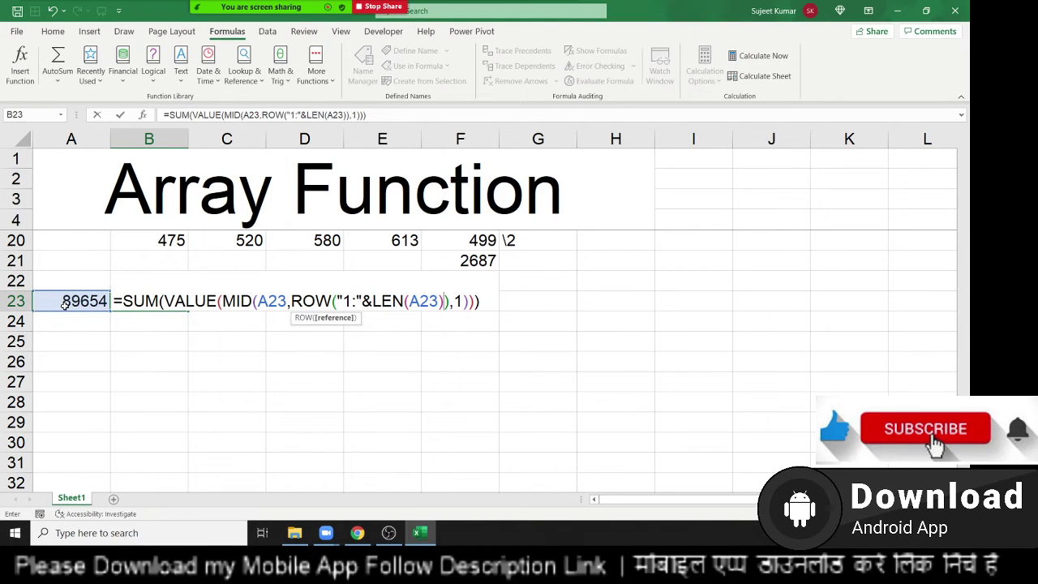
key(Return)
key(Return)
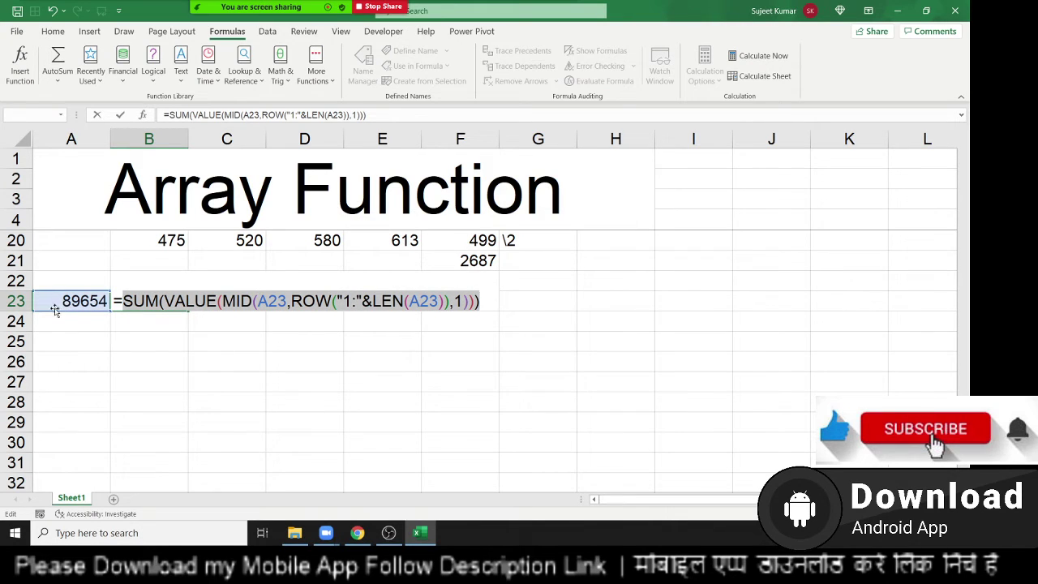
Step: Wrap "1:"&LEN(A23) in INDIRECT so the formula returns 32 for 89654
drag(342, 301, 439, 301)
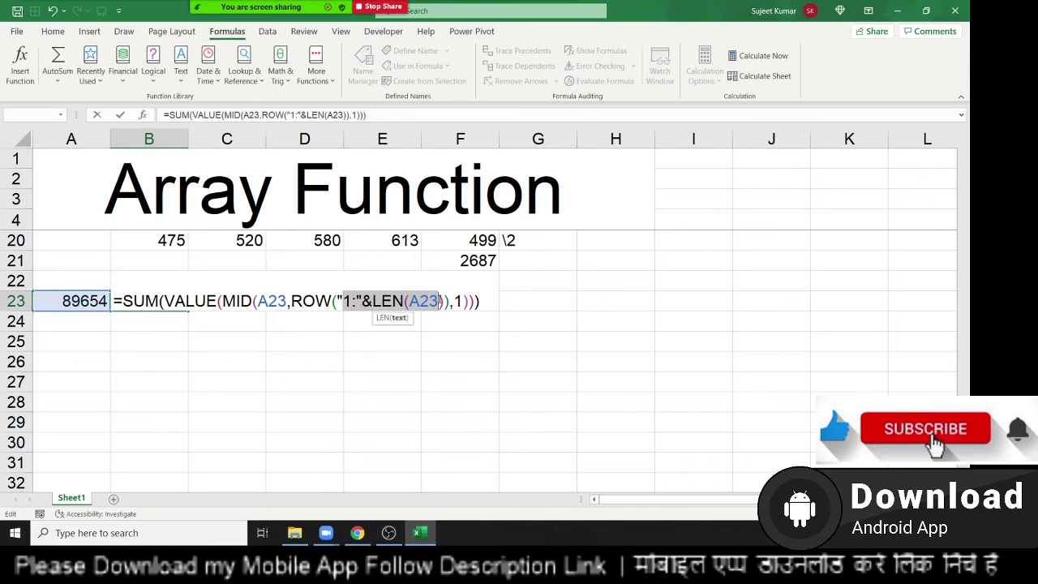
click(340, 301)
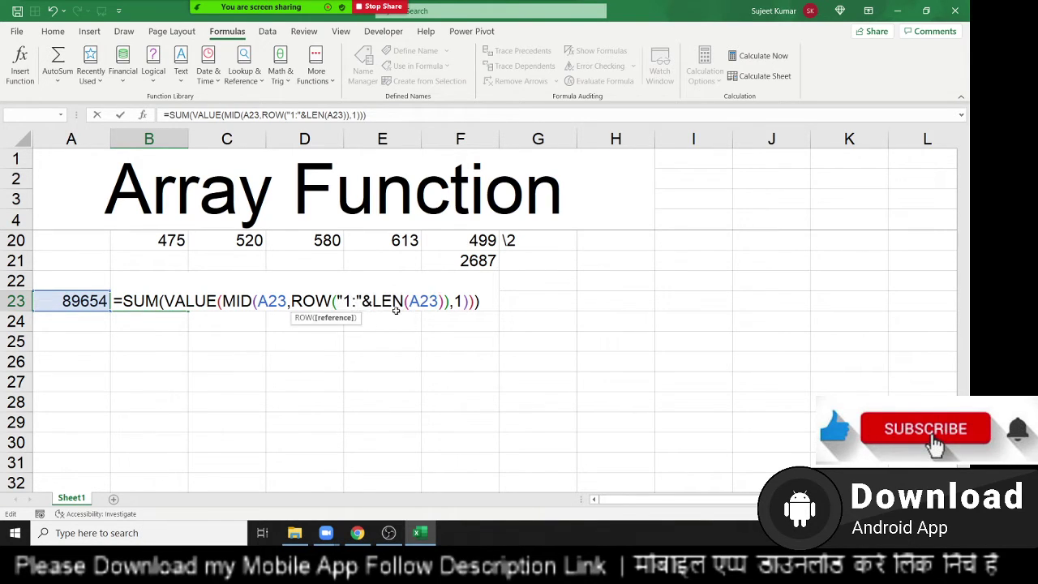
text(ind)
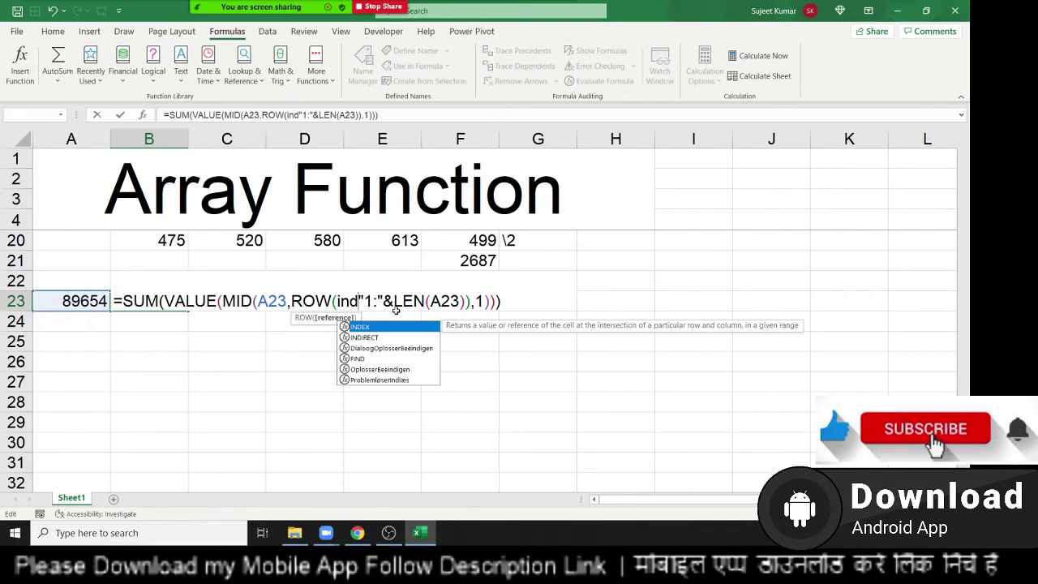
text(i)
key(Tab)
key(Right)
key(Right)
key(Right)
key(Right)
key(Right)
key(Right)
key(Right)
key(Right)
key(Right)
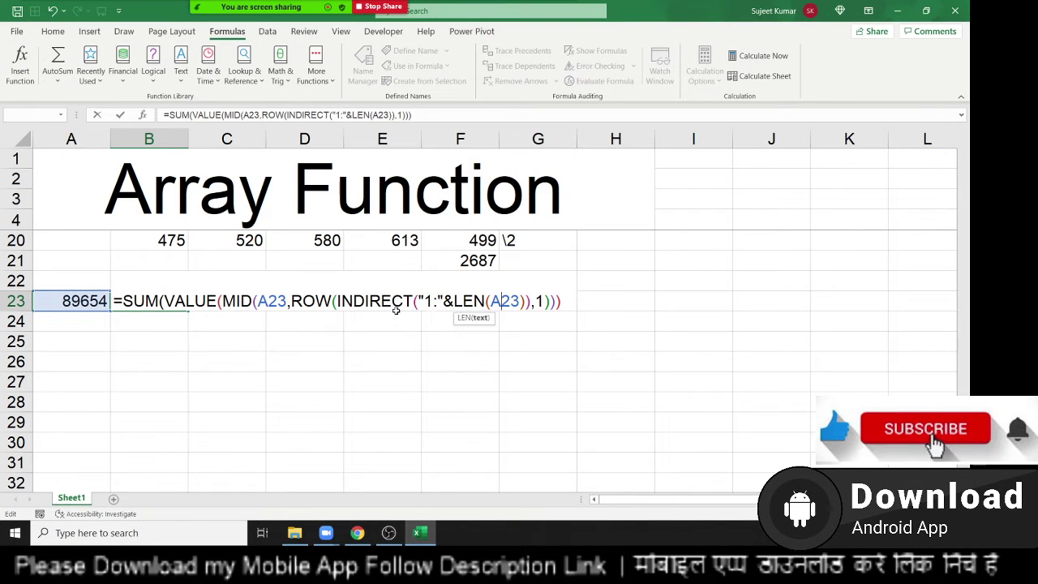
text())
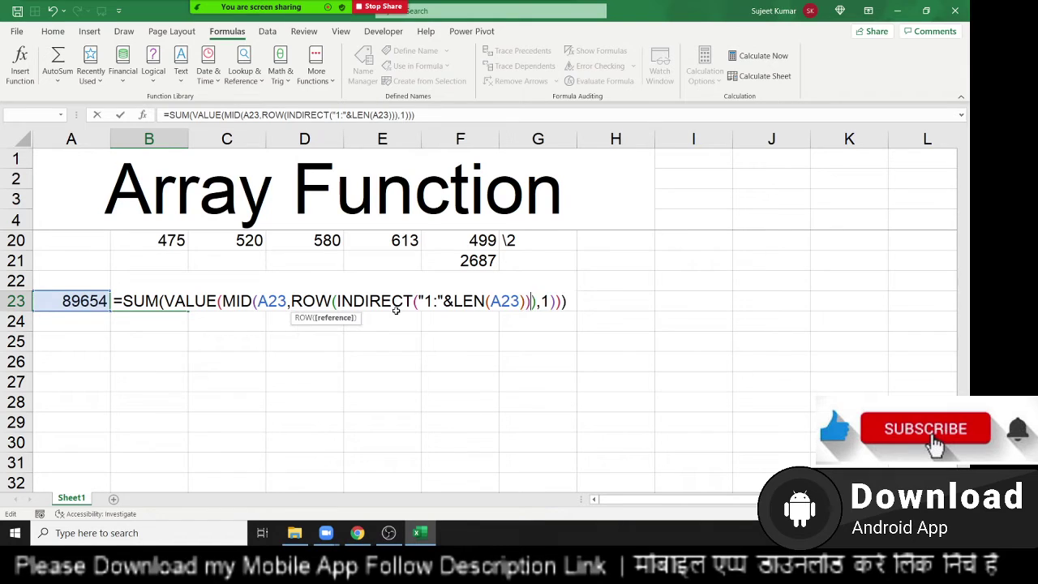
key(Return)
key(Up)
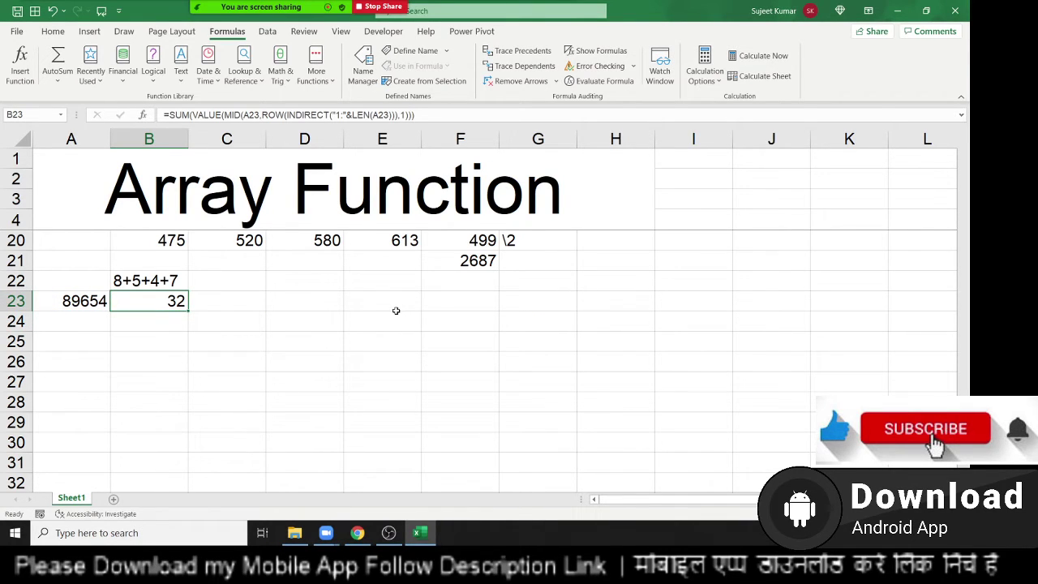
Step: Test A23 with 78954, 236589 and finally 896523654, giving 48 in B23
key(Left)
text(78)
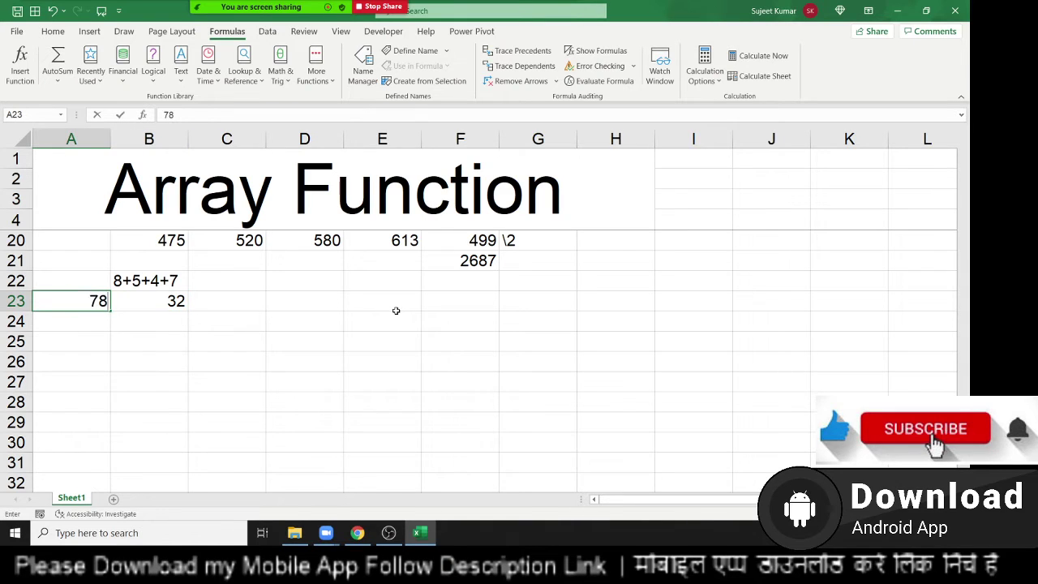
text(954)
key(Return)
key(Up)
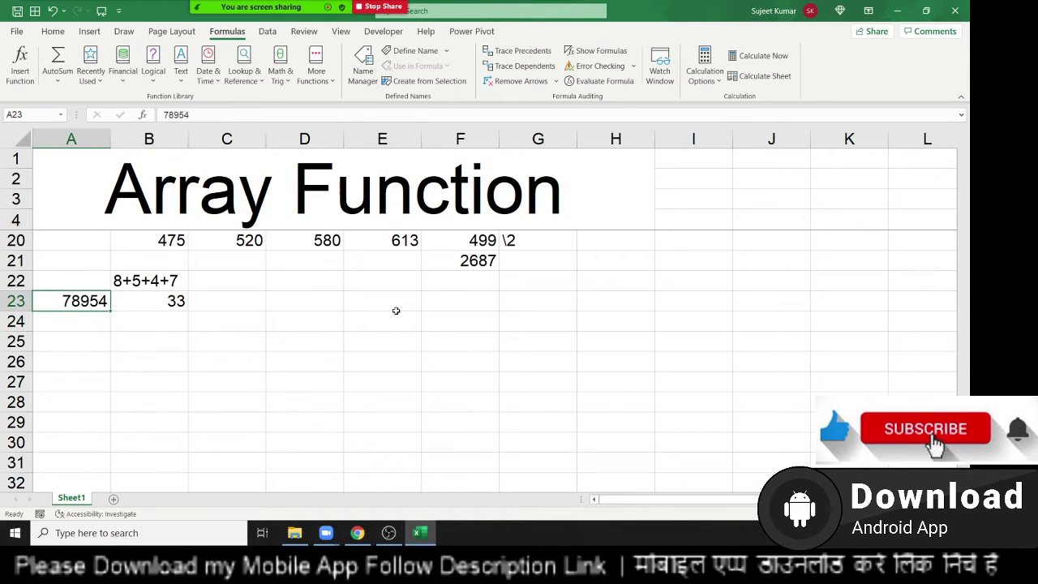
text(23658)
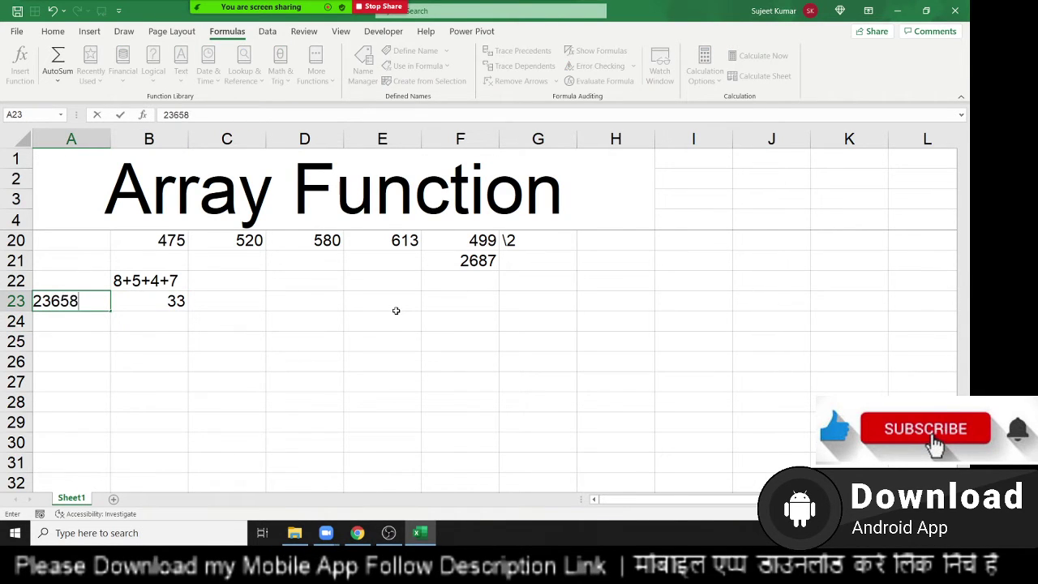
text(9)
key(Return)
key(Up)
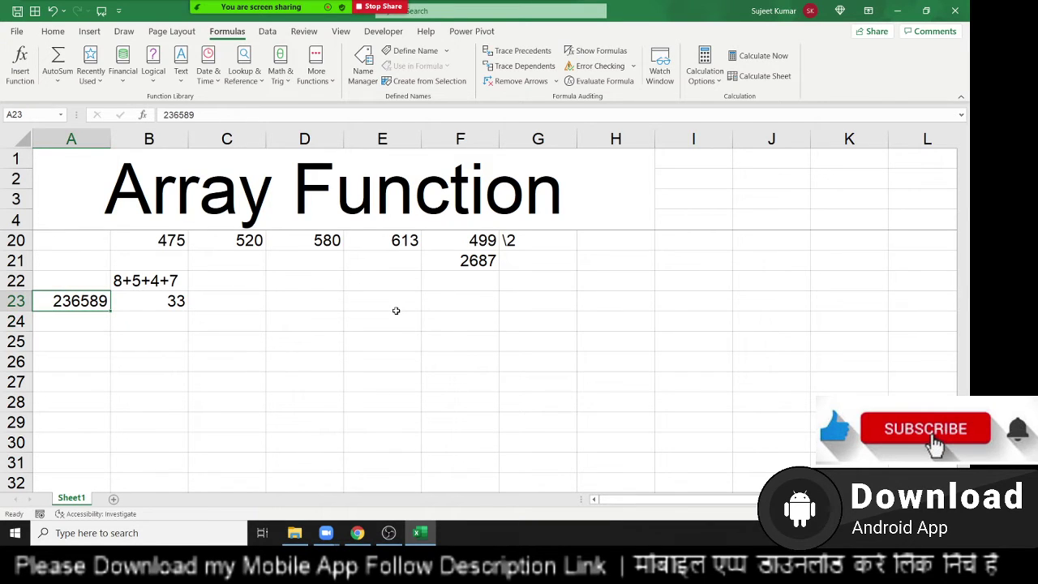
text(8)
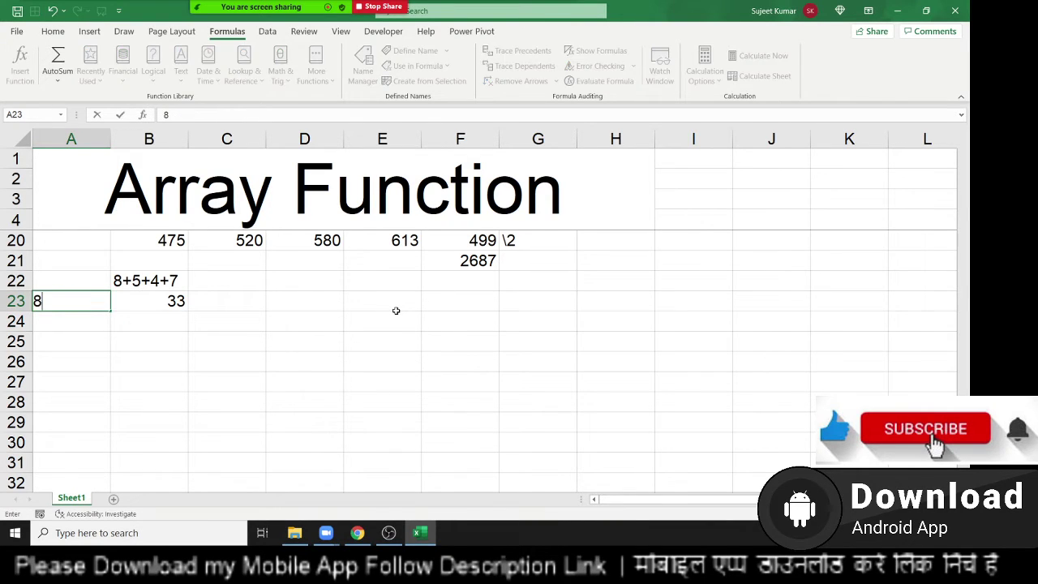
text(96523654)
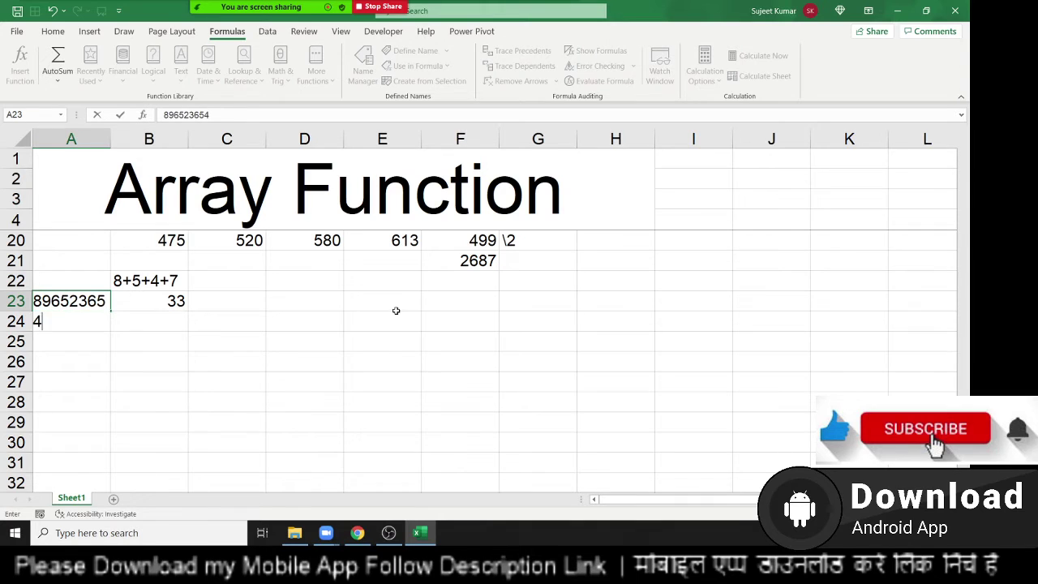
key(Return)
Step: Open Evaluate Formula on B23's digit-sum formula
key(Up)
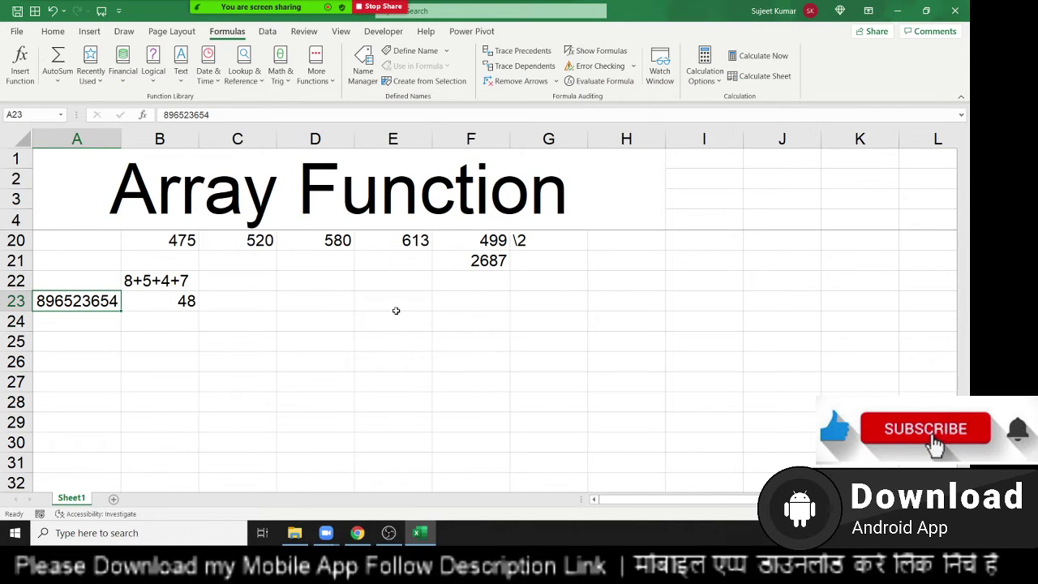
key(Right)
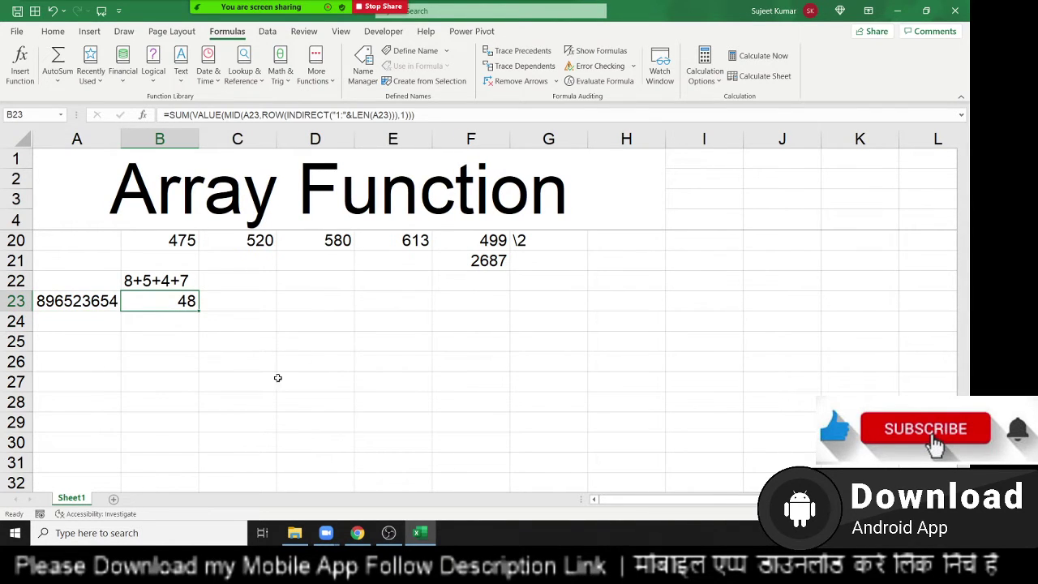
click(588, 84)
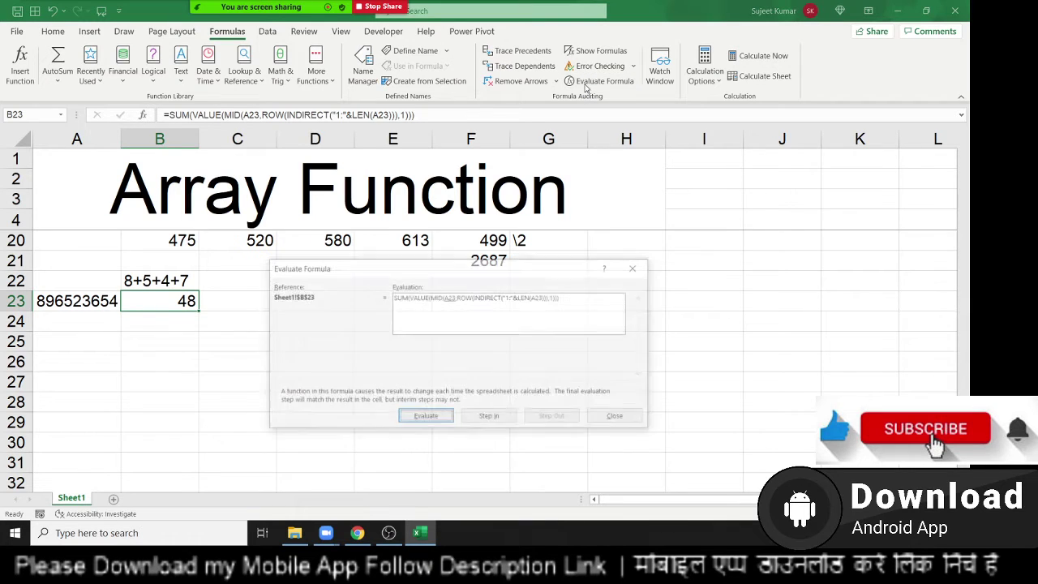
Step: Step through LEN giving 9, INDIRECT("1:9") and digits 8,9,6,5,2,3,6,5,4, then close
click(435, 423)
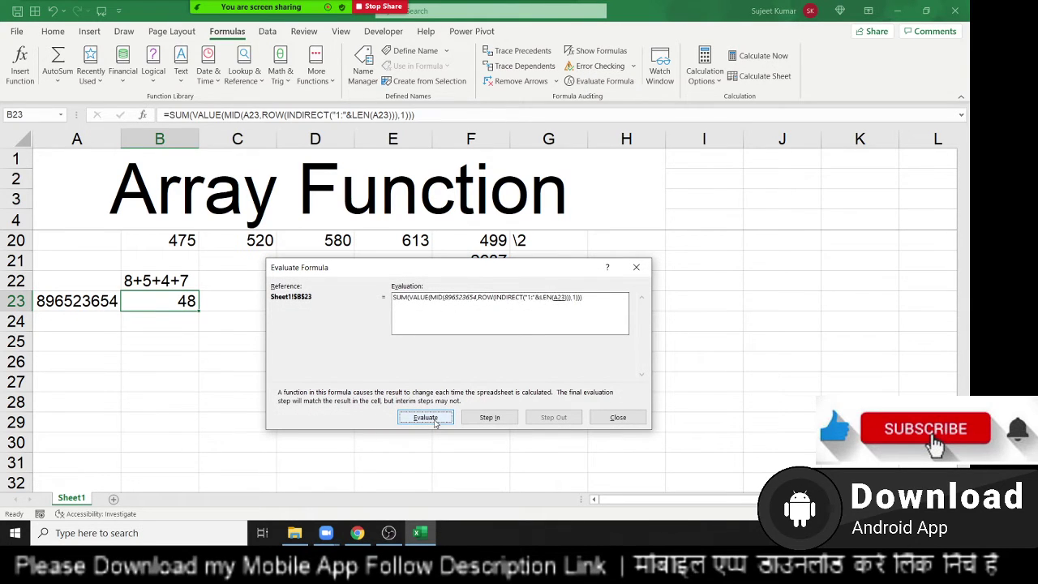
click(436, 422)
click(436, 423)
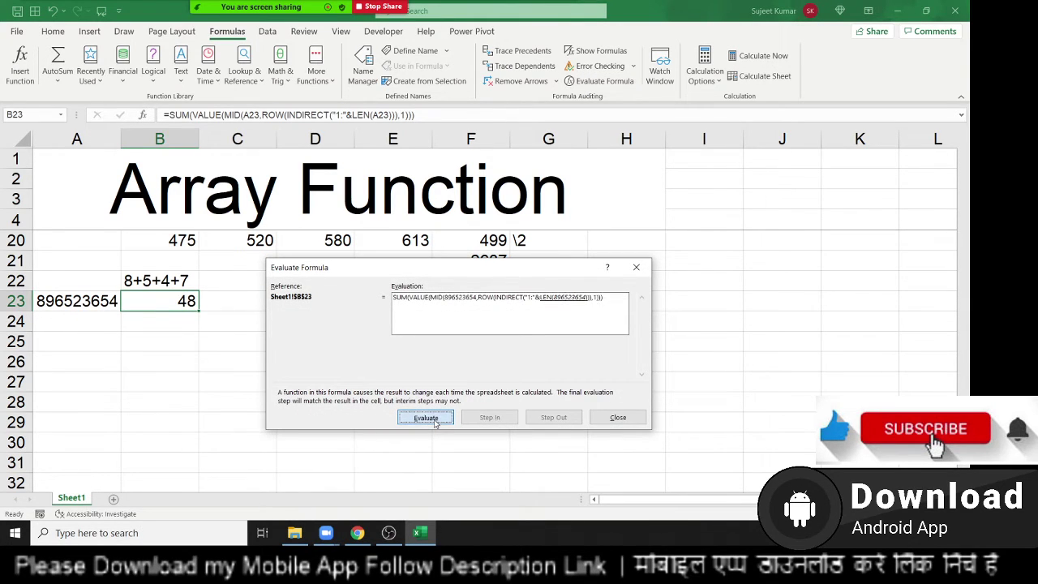
click(435, 422)
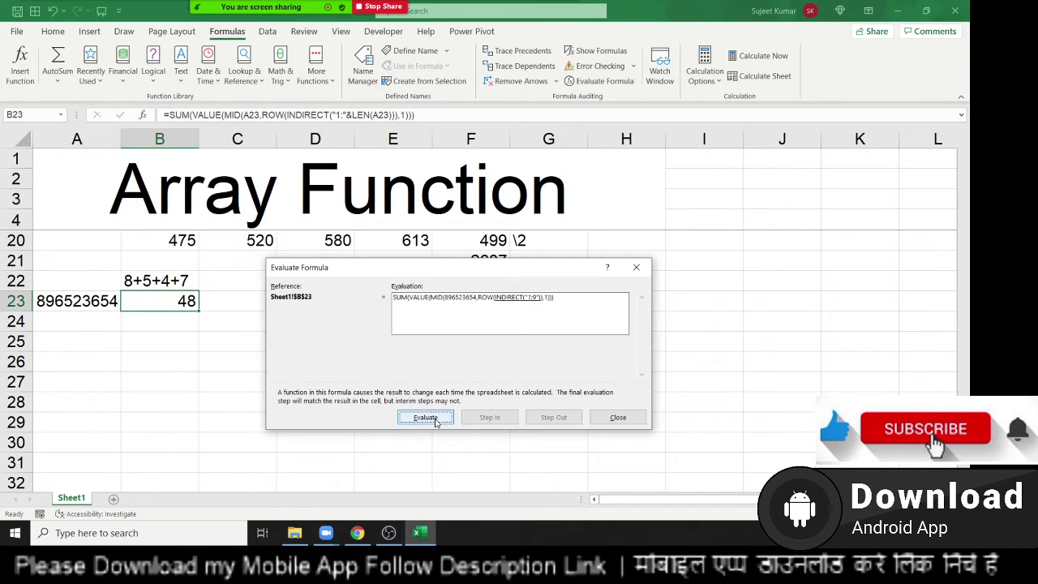
click(436, 422)
click(437, 422)
click(438, 422)
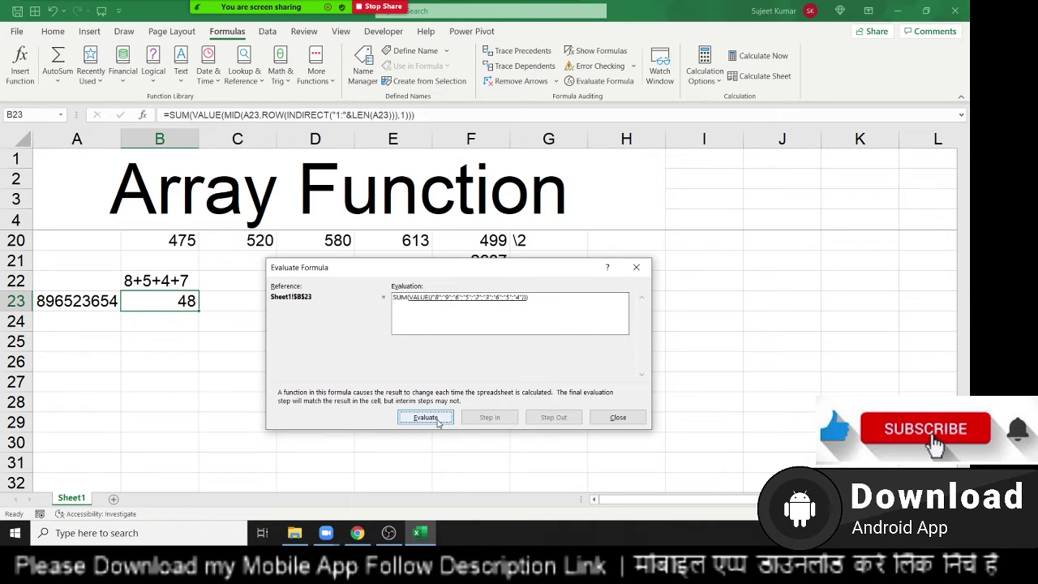
click(438, 423)
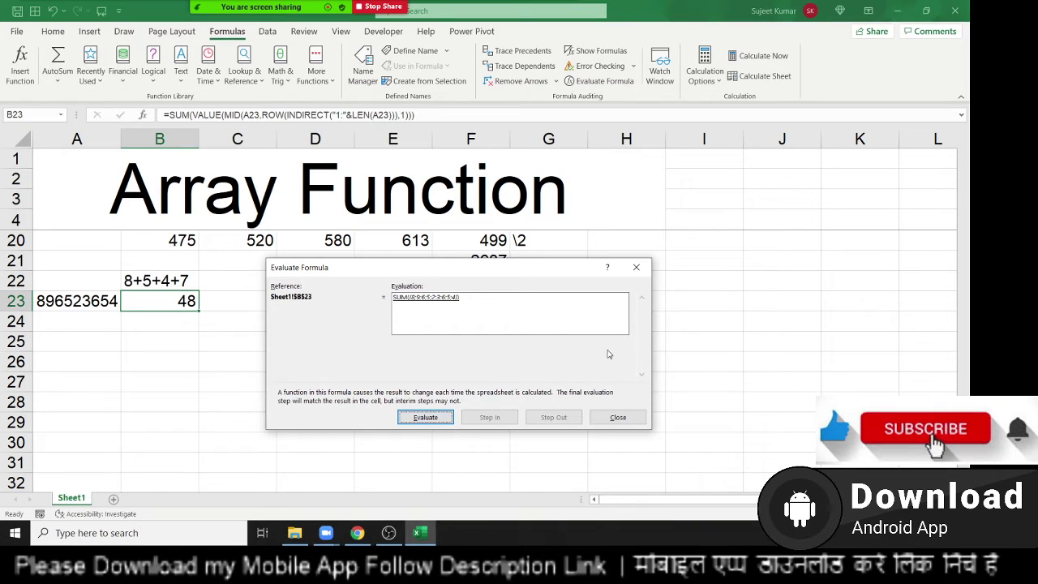
click(633, 273)
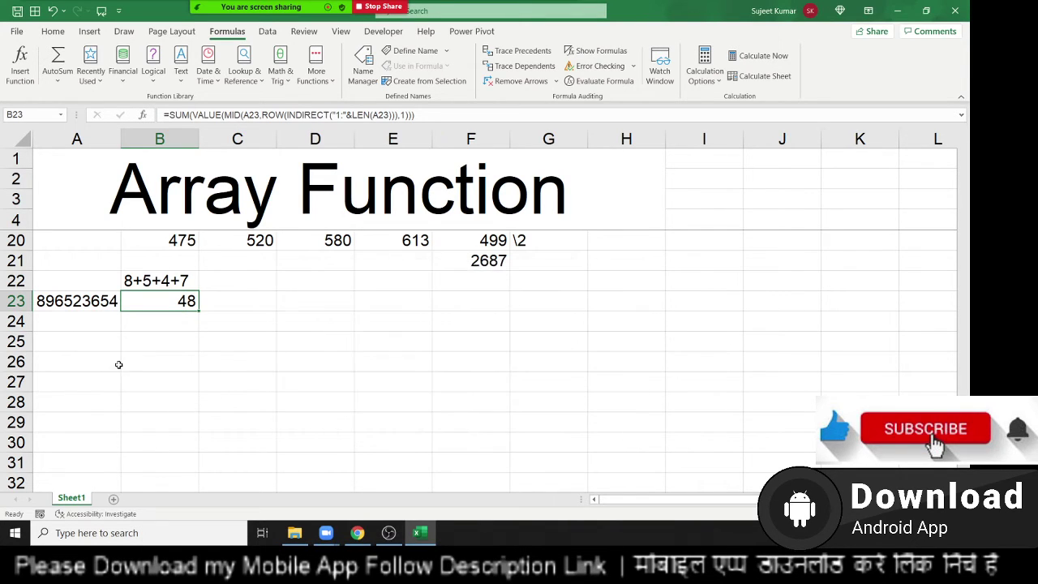
click(116, 364)
scroll(226, 306, down, 1)
scroll(225, 306, down, 2)
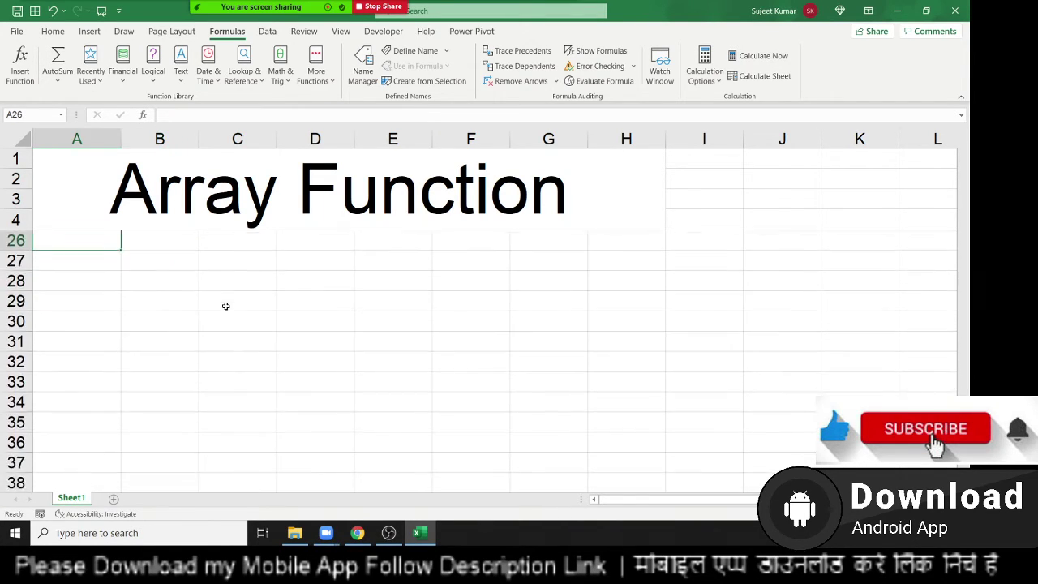
click(89, 279)
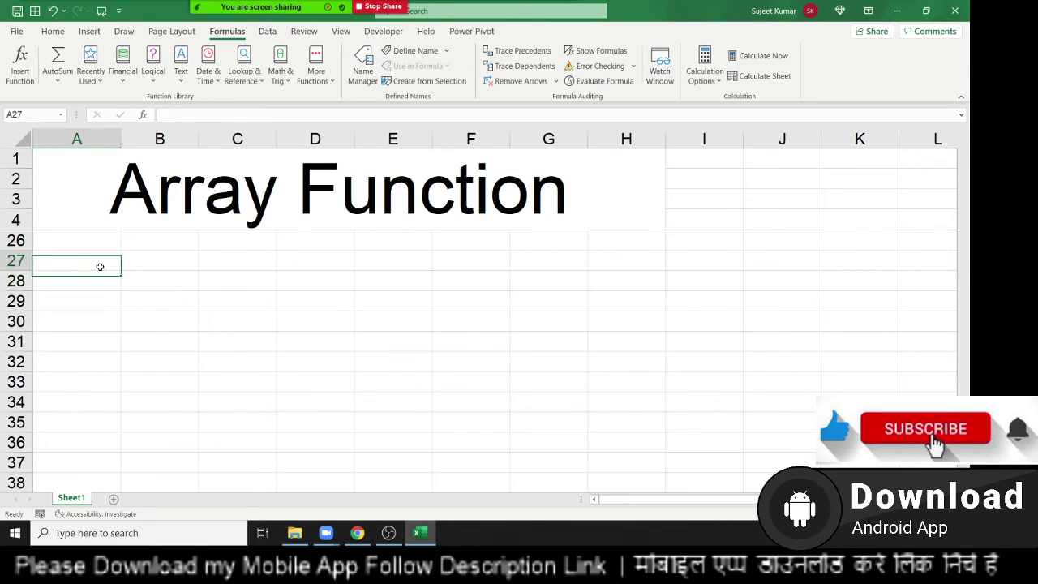
drag(101, 265, 101, 279)
click(100, 265)
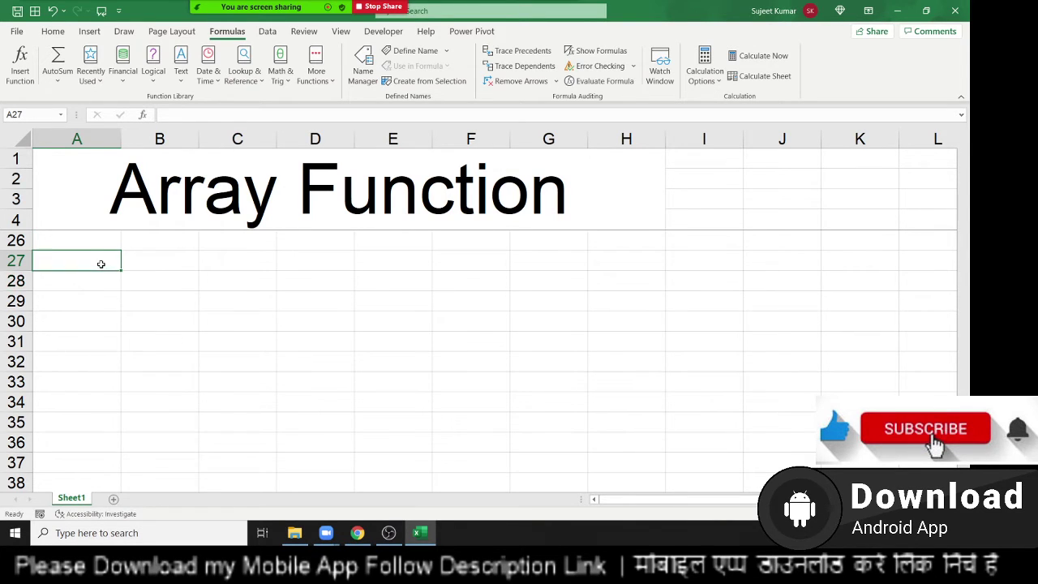
text(Puj)
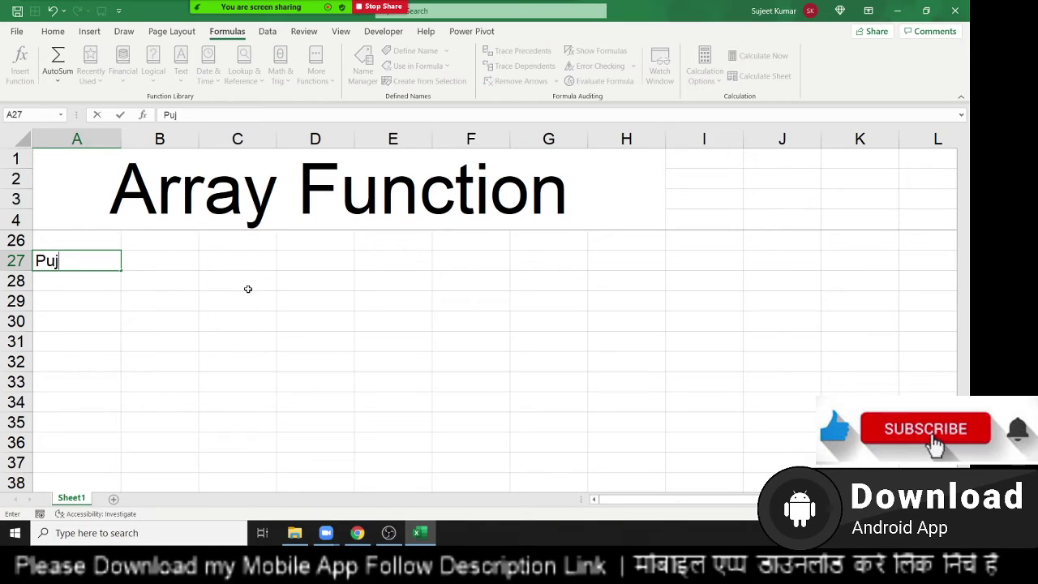
text(a)
key(Return)
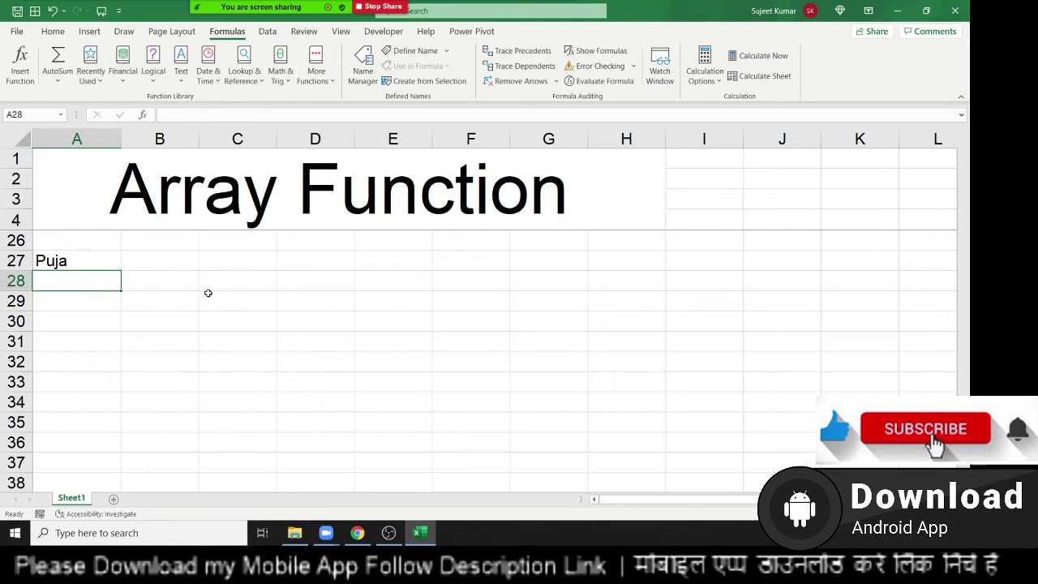
click(109, 265)
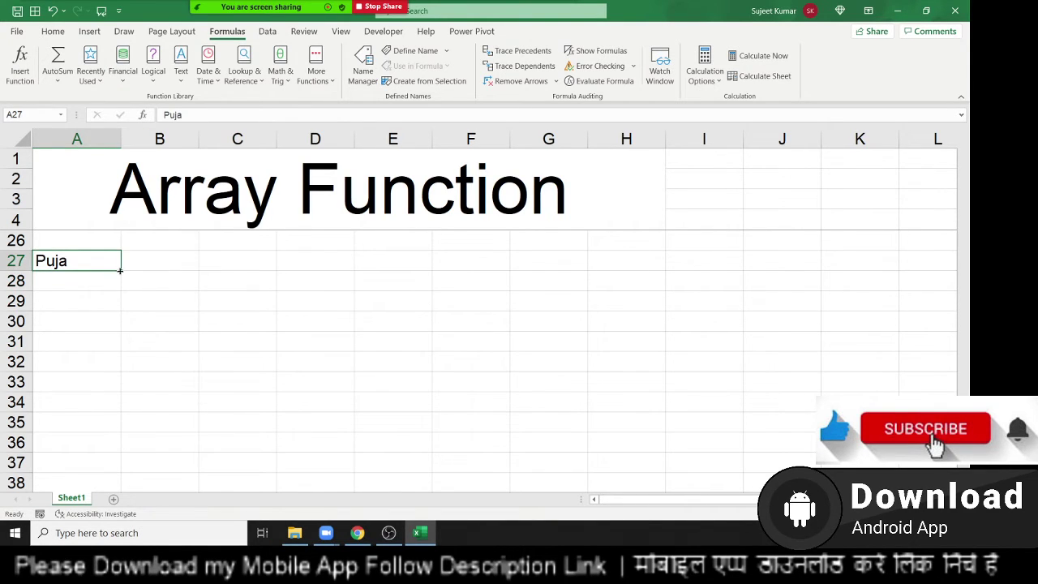
drag(120, 271, 124, 448)
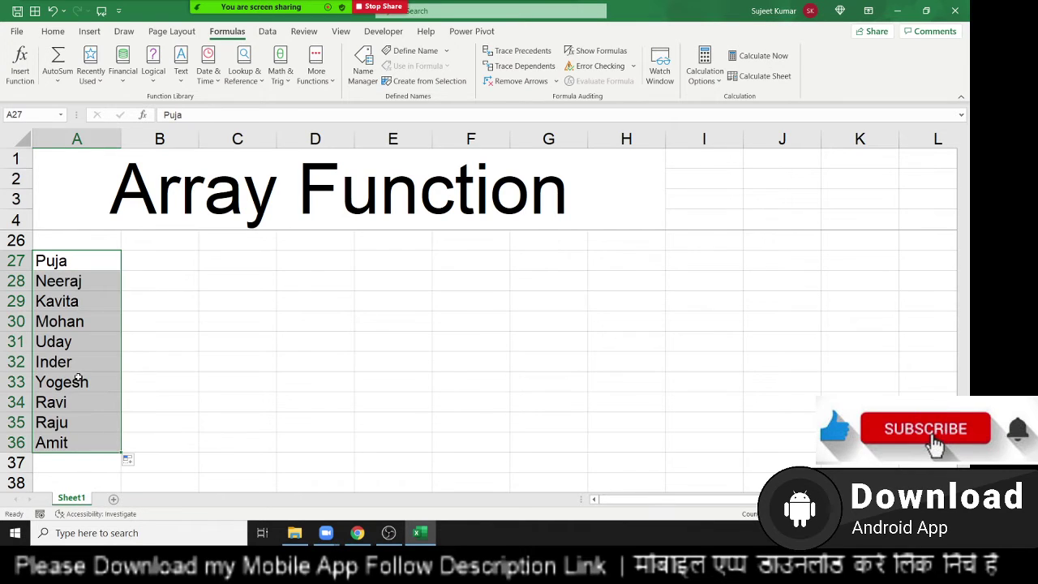
click(124, 339)
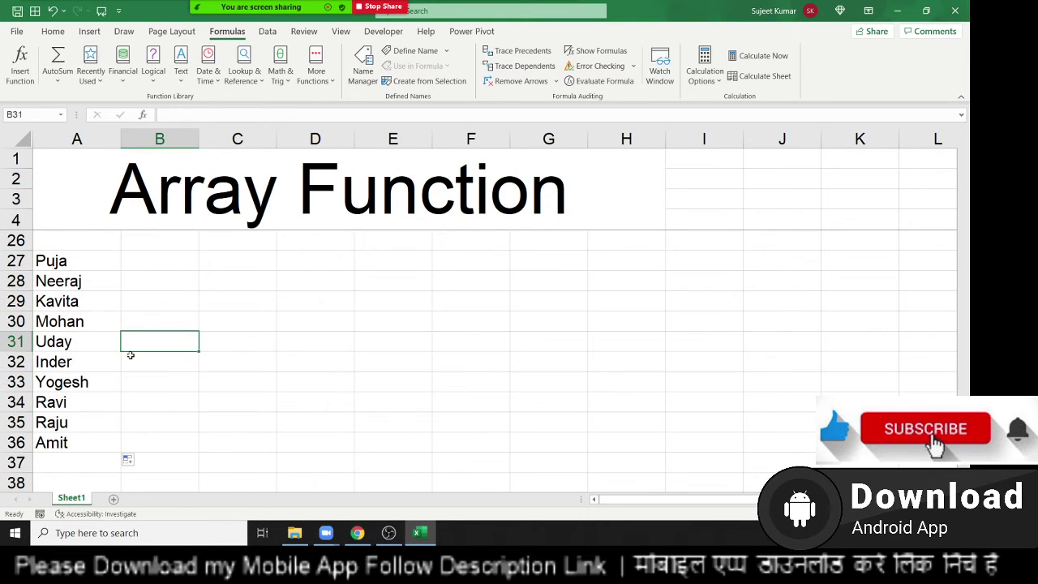
click(93, 270)
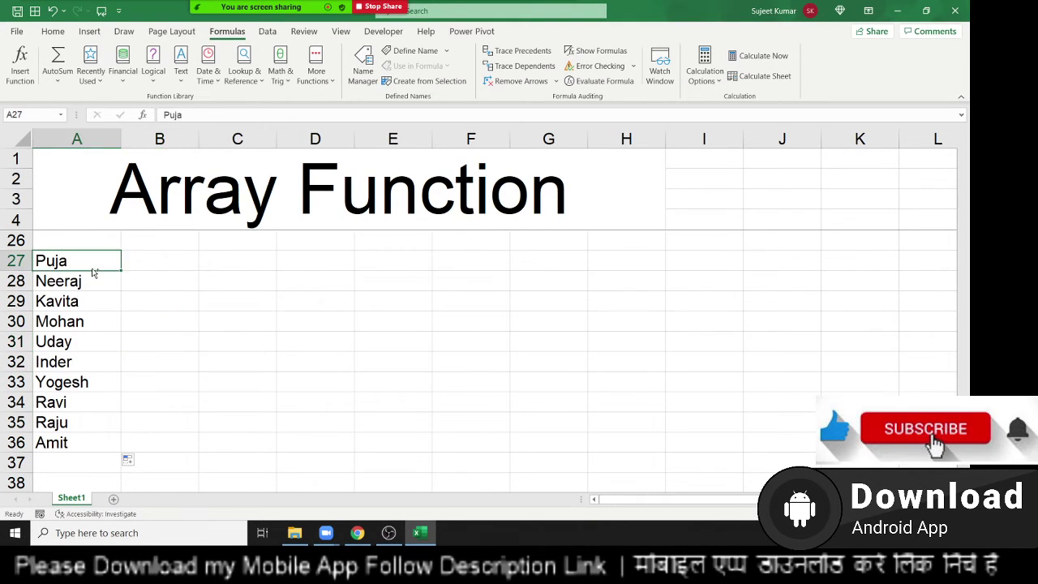
key(ctrl+shift+Down)
key(Right)
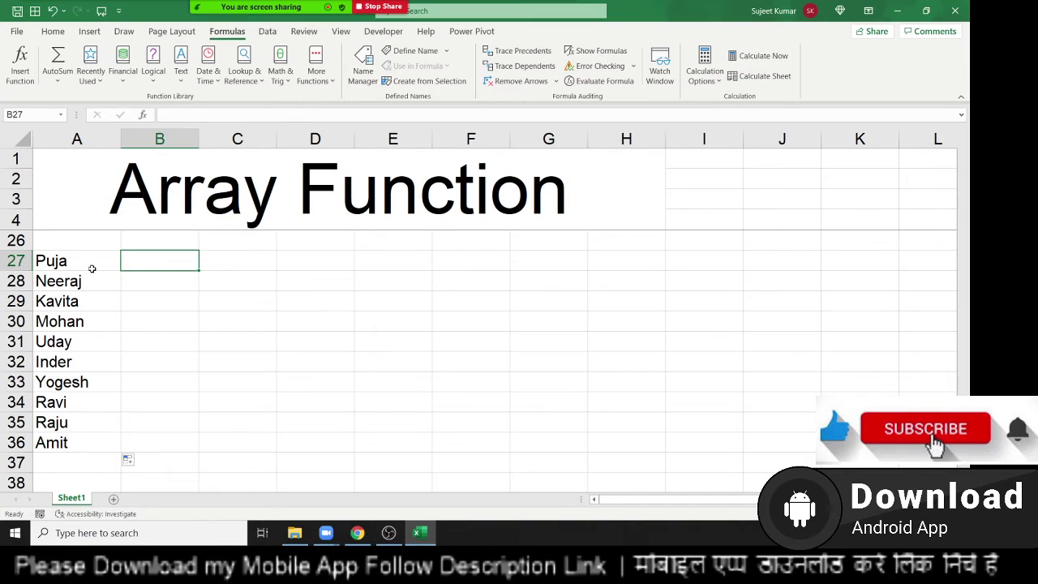
Step: Enter =LEN(A27) in B27 beside the first name
click(92, 270)
key(ctrl+shift+Down)
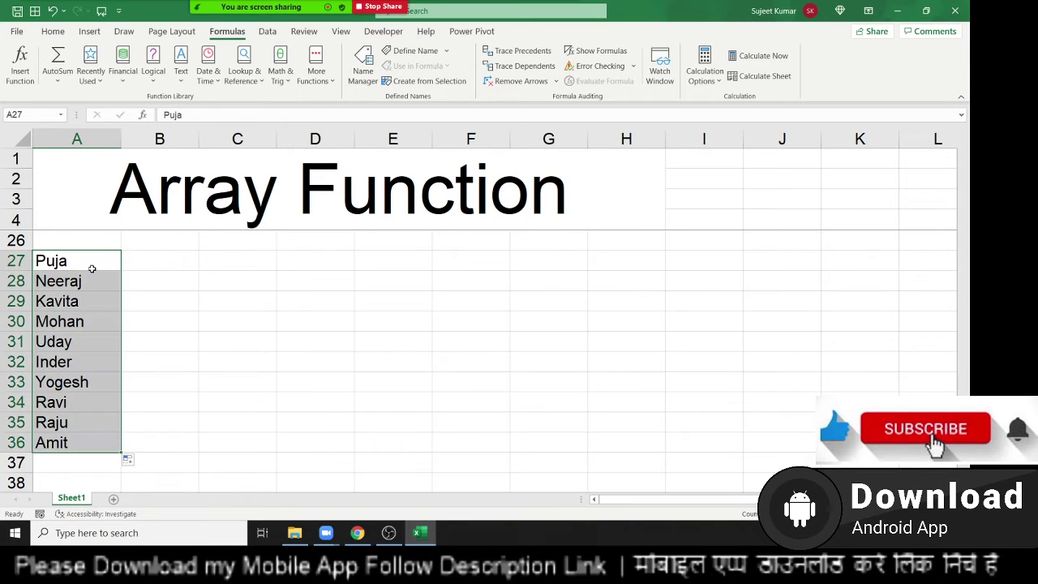
key(Right)
key(F2)
text(=l)
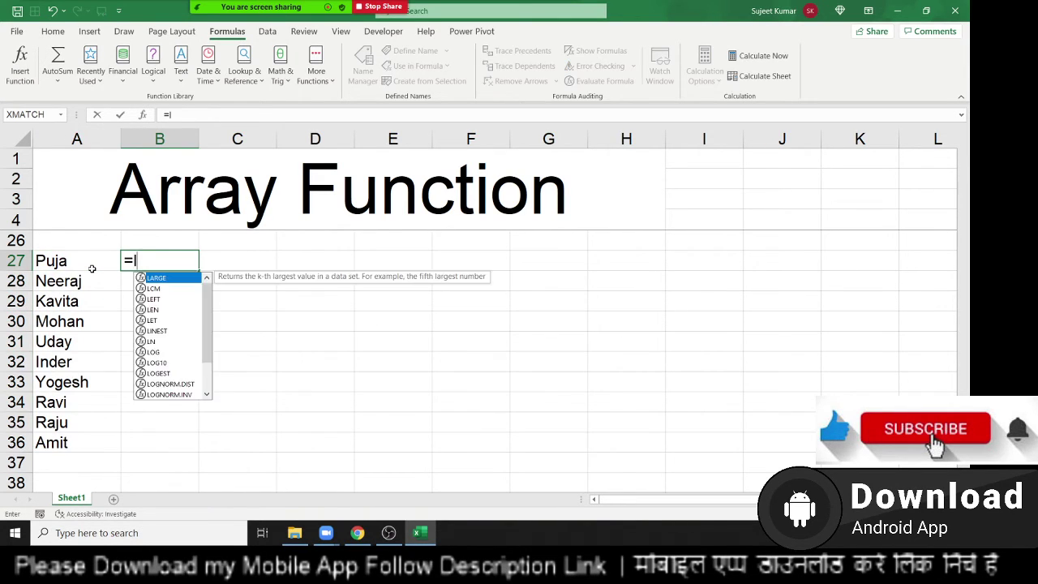
text(e)
key(Down)
key(Tab)
key(Left)
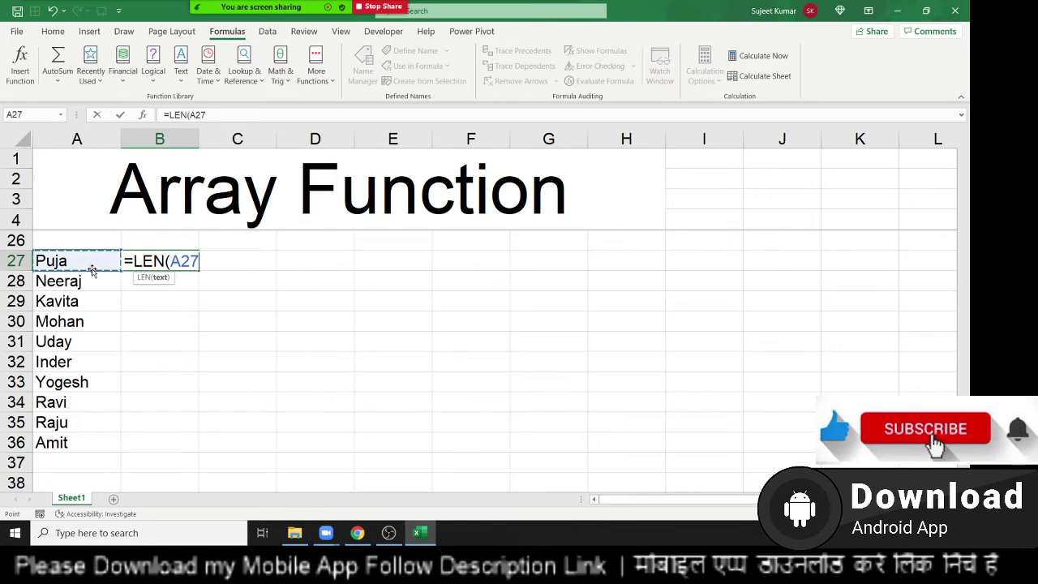
key(ctrl+shift+Down)
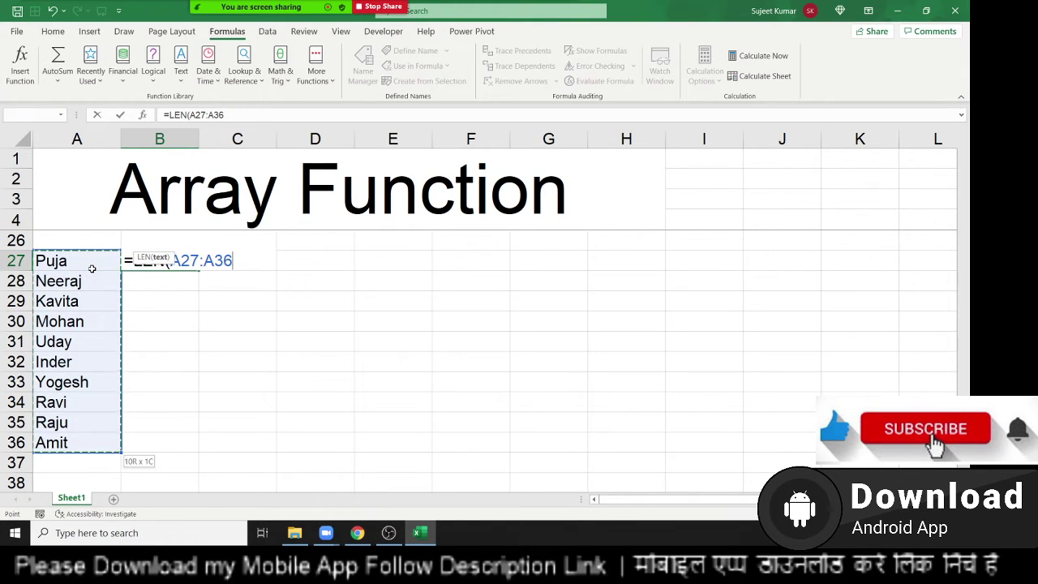
key(shift+Up)
key(shift+Up)
key(shift+Up)
key(shift+Up)
key(shift+Up)
key(shift+Up)
key(shift+Up)
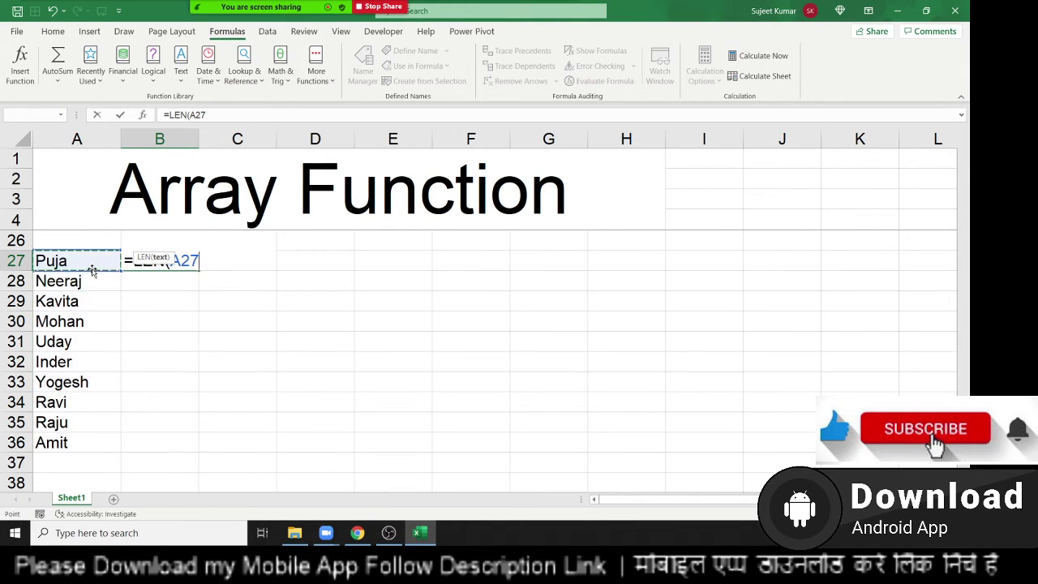
key(Return)
key(Left)
Step: Fill the LEN formula down from B27 to B36
key(ctrl+Down)
key(Right)
key(ctrl+shift+Up)
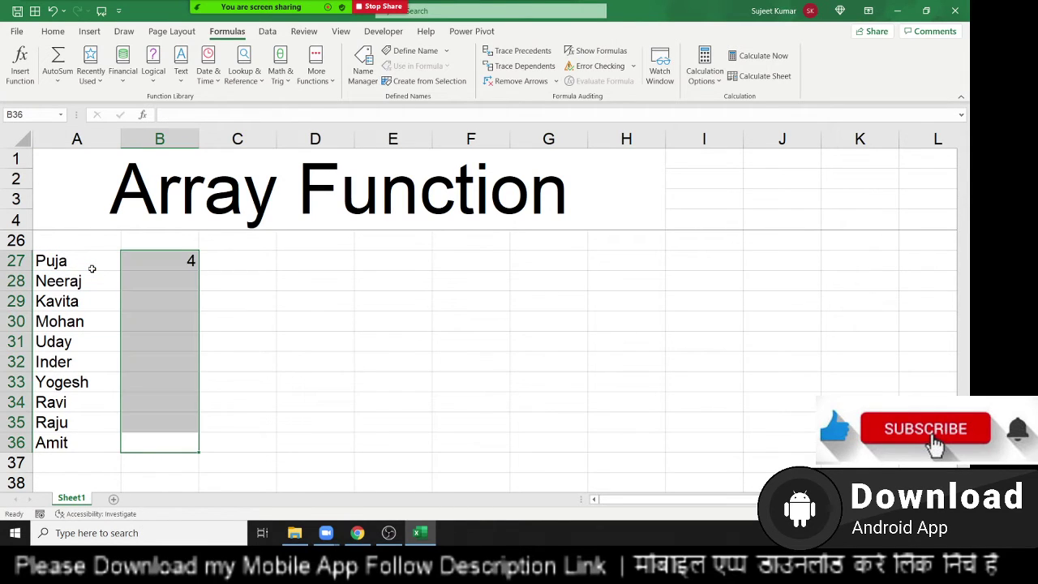
key(ctrl+d)
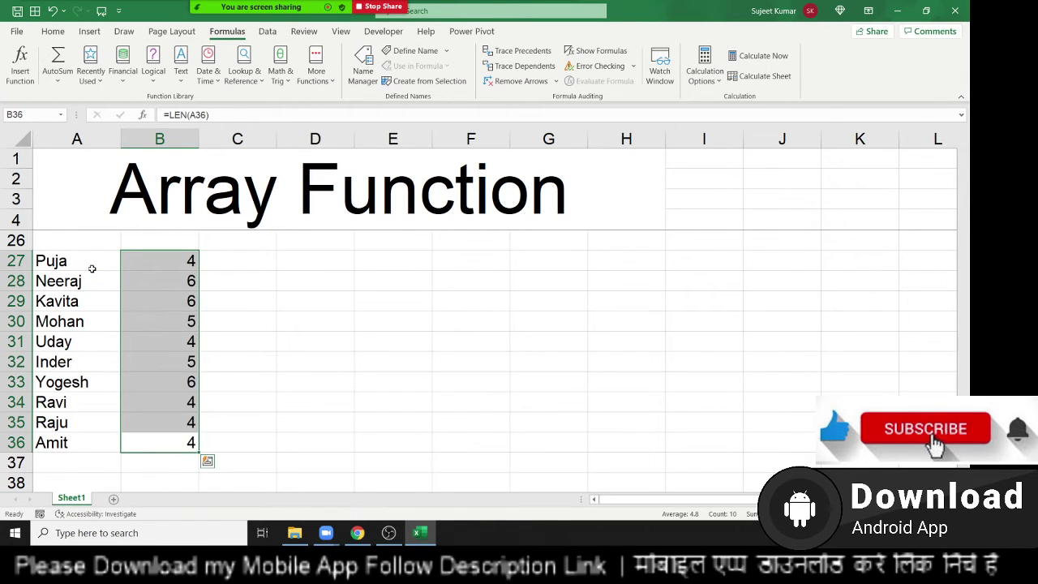
key(ctrl+q)
key(Escape)
Step: Total the character counts in B37 with =SUM(B27:B36), giving 48
key(Down)
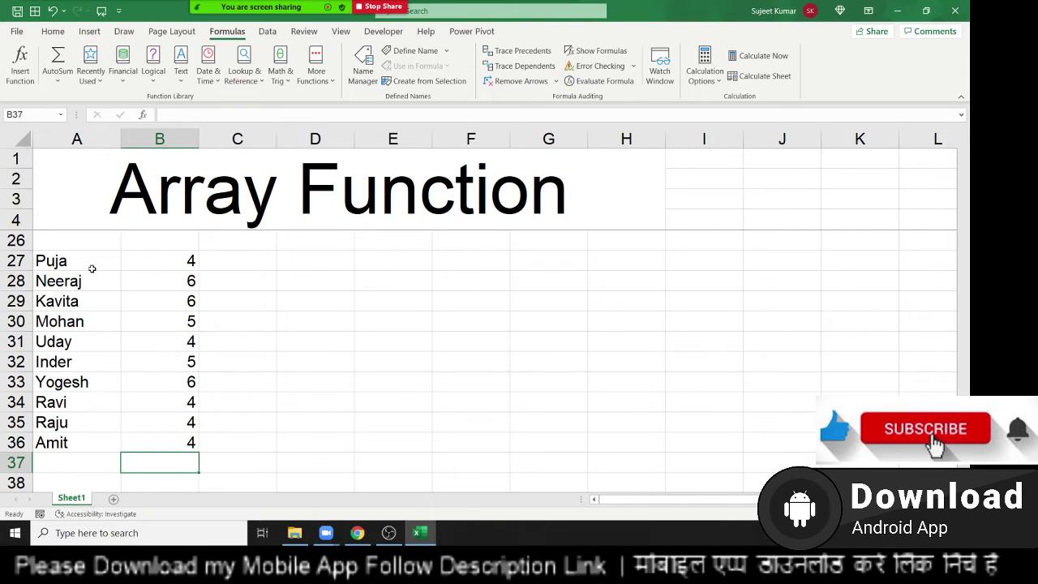
key(alt+equal)
key(Return)
key(Up)
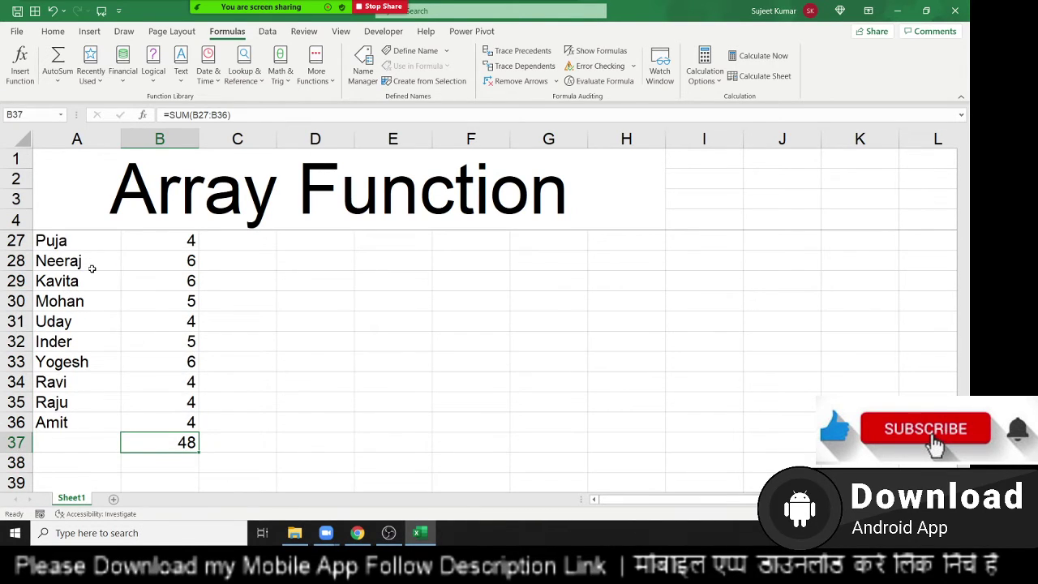
key(Up)
key(Up)
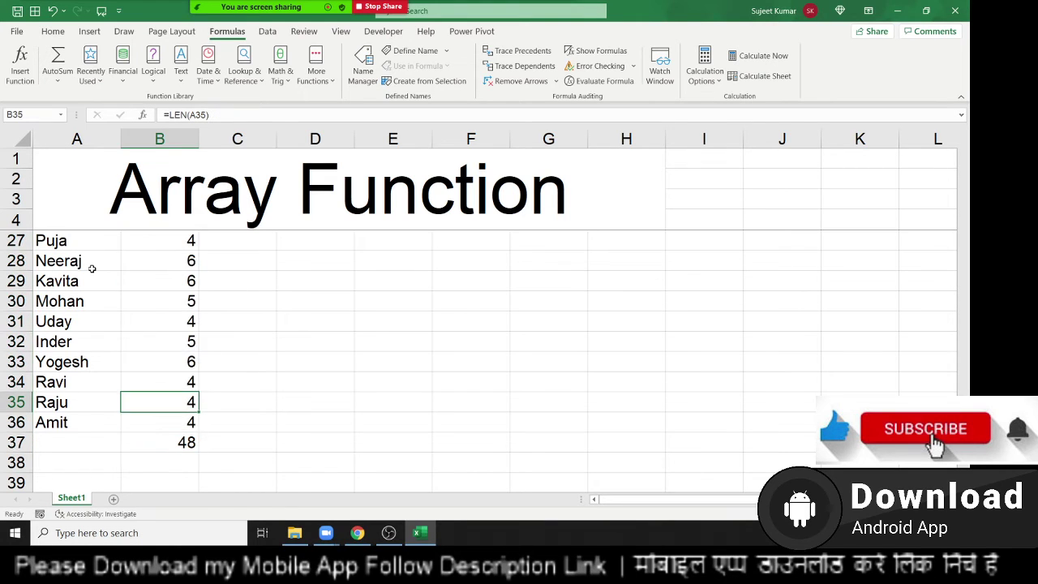
key(Up)
key(Up)
key(Up)
key(Up)
key(Up)
key(Up)
key(Up)
key(Up)
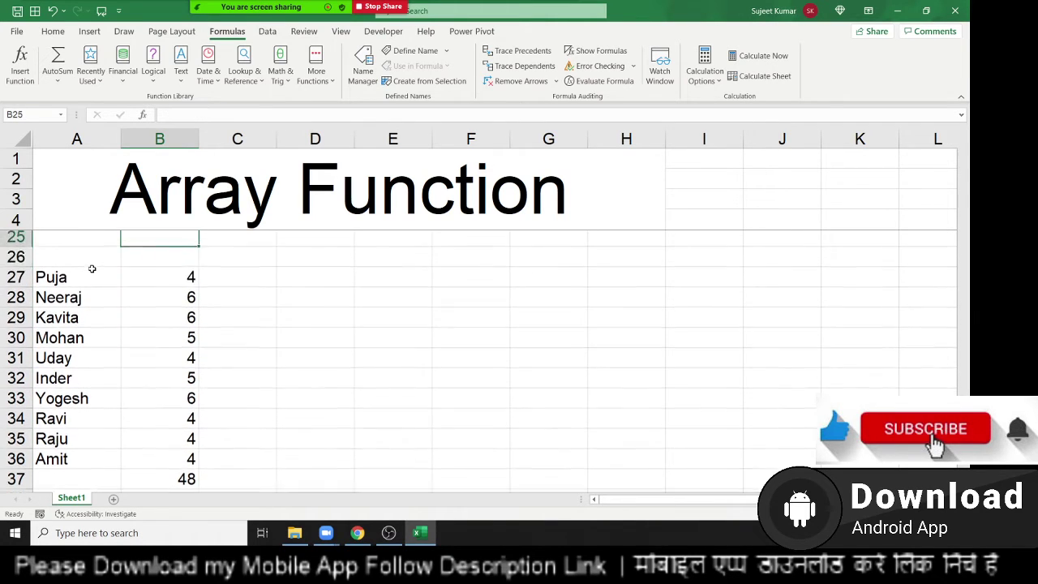
Step: Clear the per-name counts and their total from B27:B37
key(Down)
key(Down)
key(shift+Down)
key(shift+Down)
key(shift+Down)
key(shift+Down)
key(shift+Down)
key(shift+Down)
key(Delete)
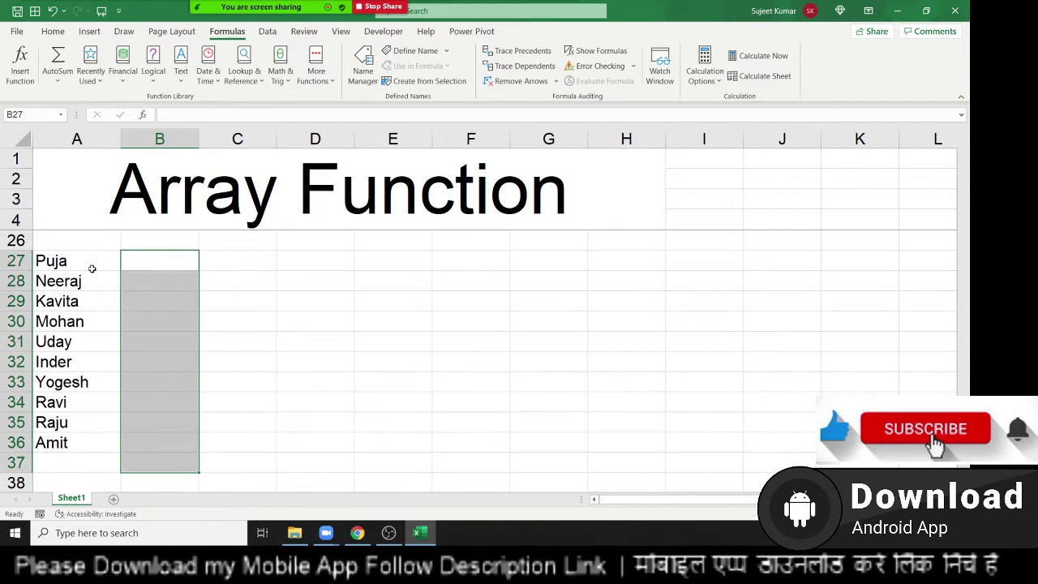
key(Up)
Step: Enter =SUM(LEN(A27:A36)) in B27 to total the names' characters as 48
key(Down)
text(=)
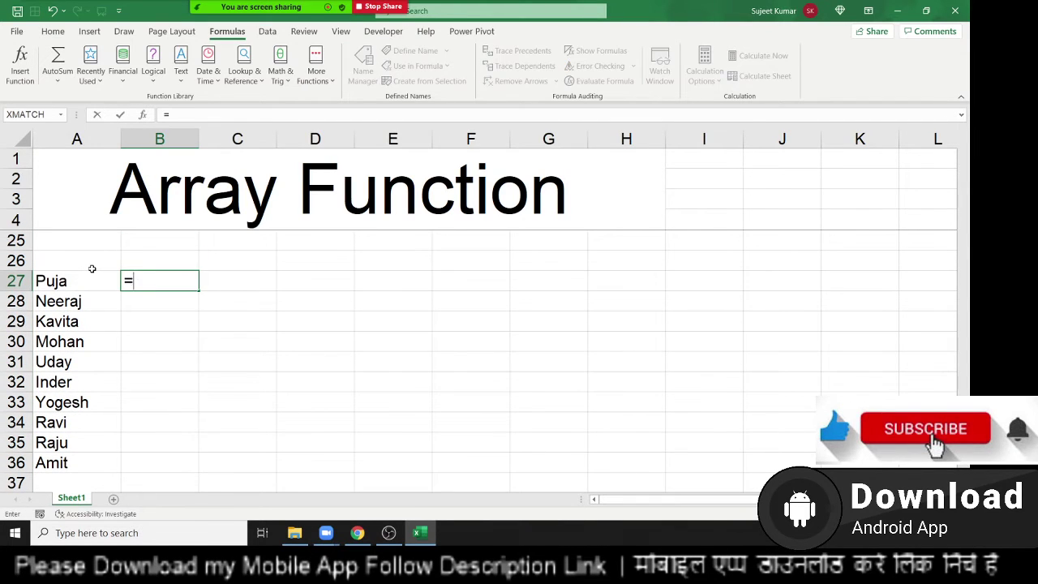
text(sum(le)
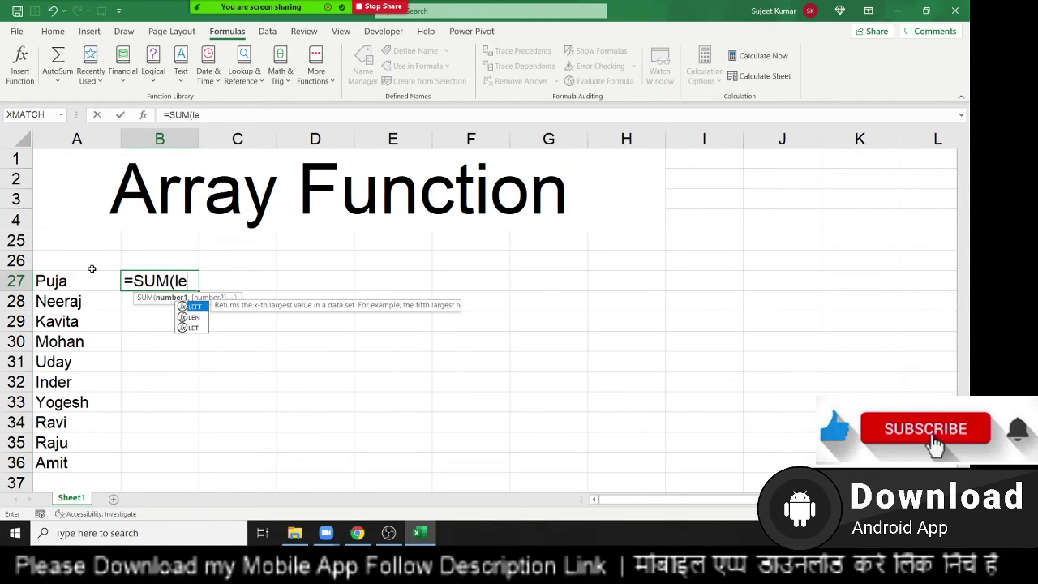
key(Down)
key(Tab)
key(Left)
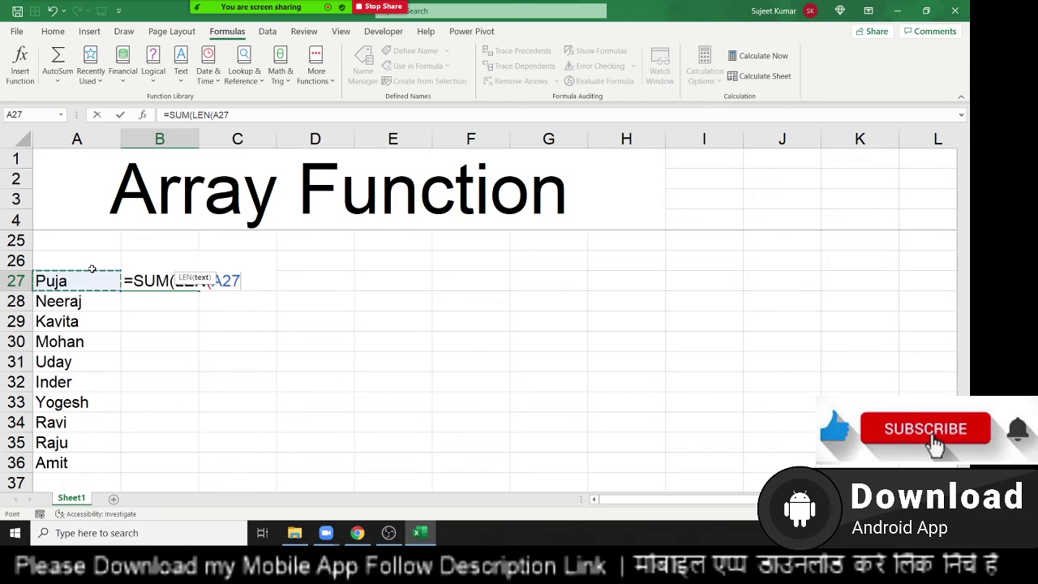
key(ctrl+shift+Down)
key(Return)
key(Return)
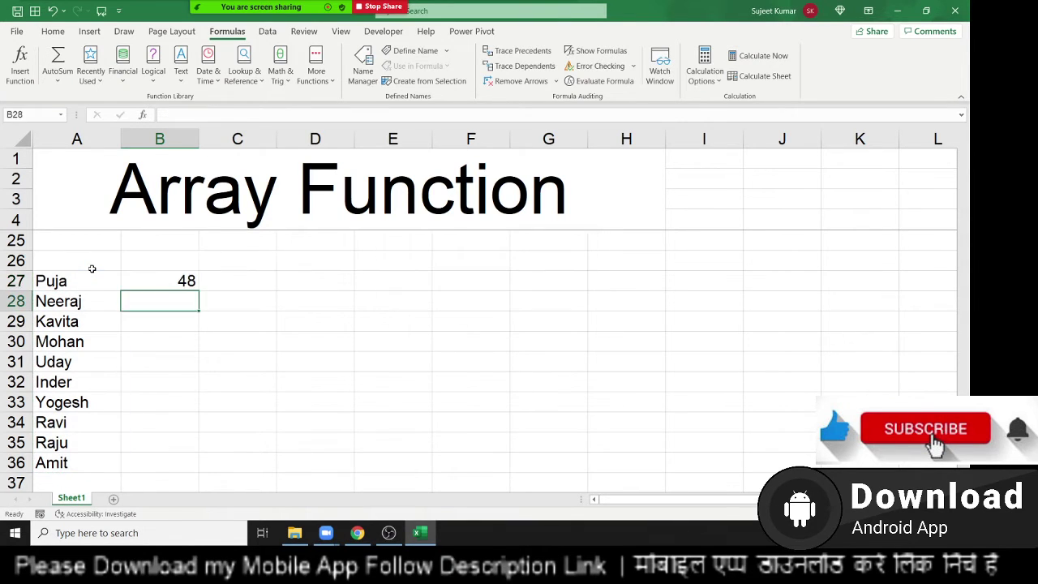
key(Up)
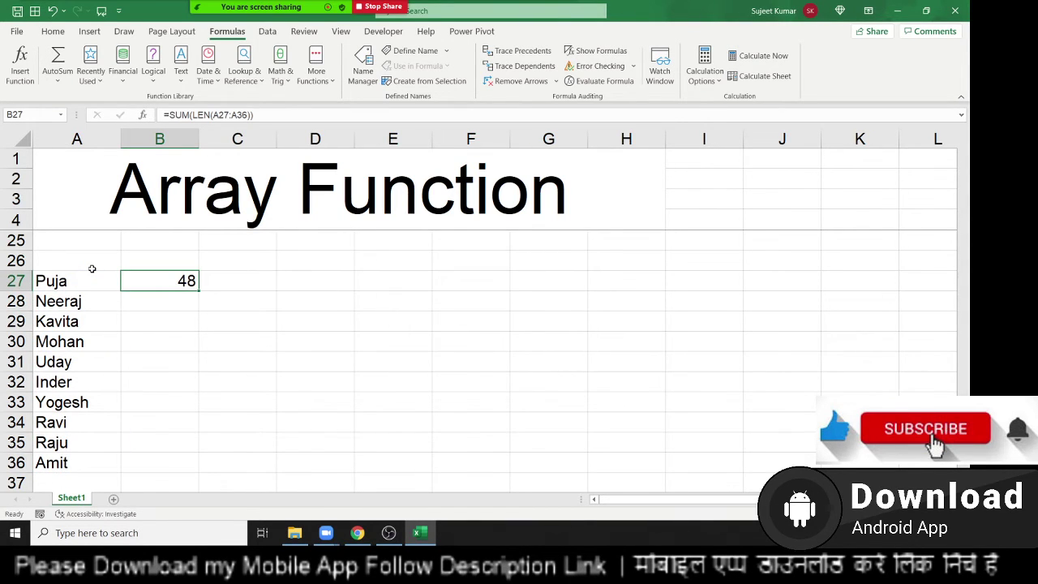
Step: Delete the 48 total from B27, leaving only the name list in A27:A36
click(92, 269)
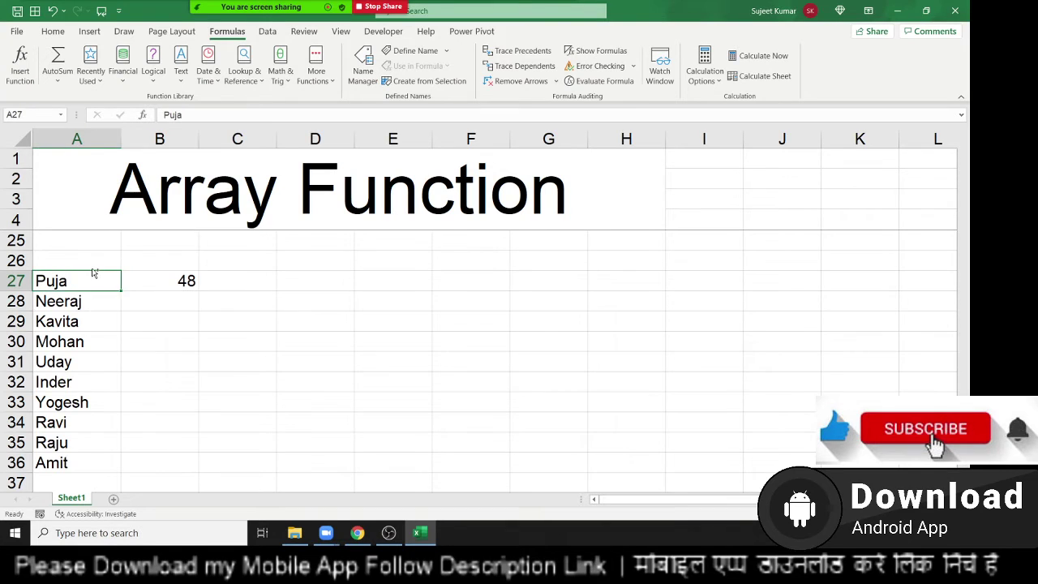
key(ctrl+shift+Down)
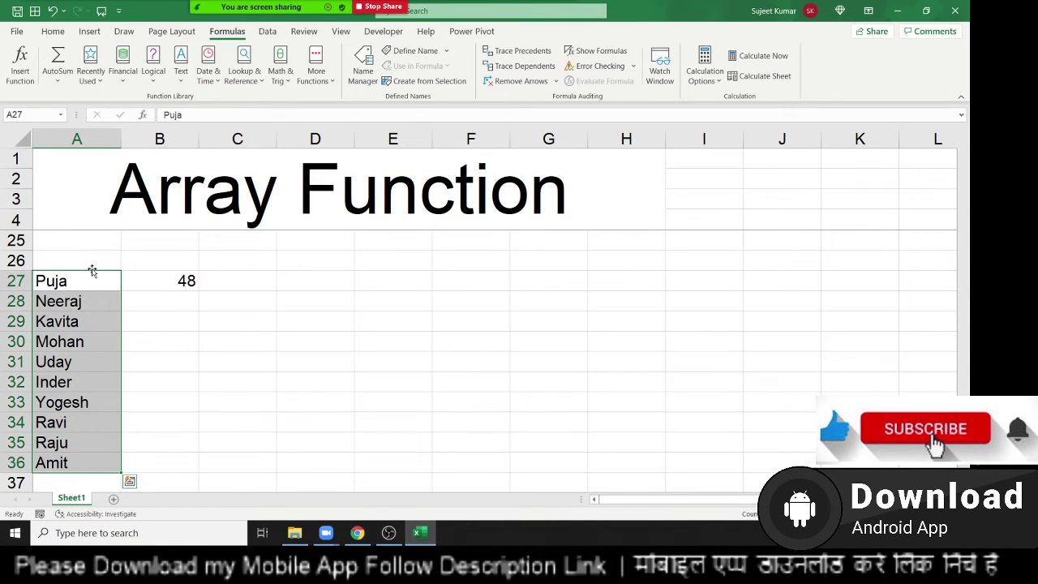
key(Right)
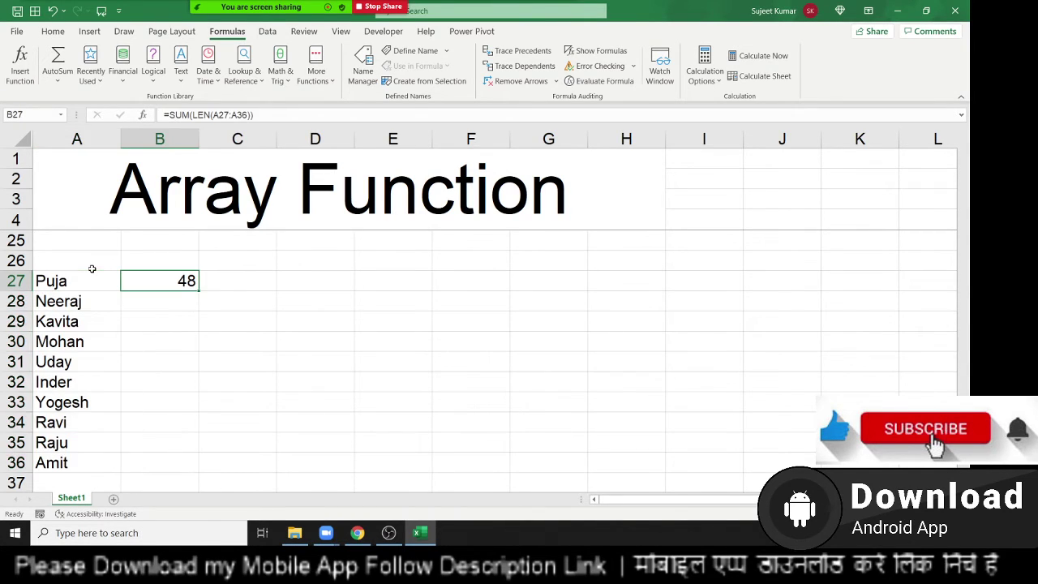
key(Delete)
key(Left)
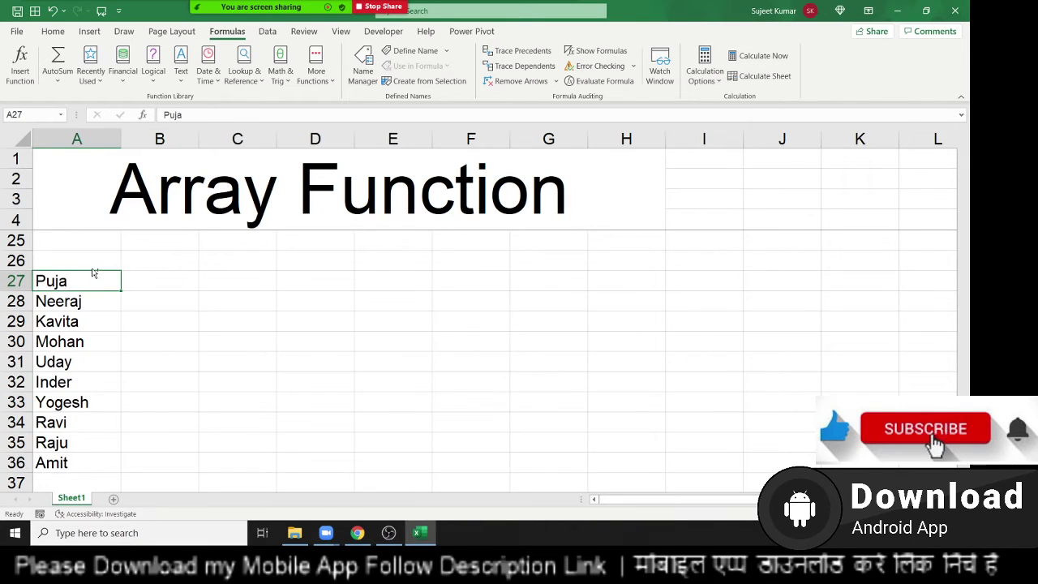
key(ctrl+Down)
key(ctrl+Up)
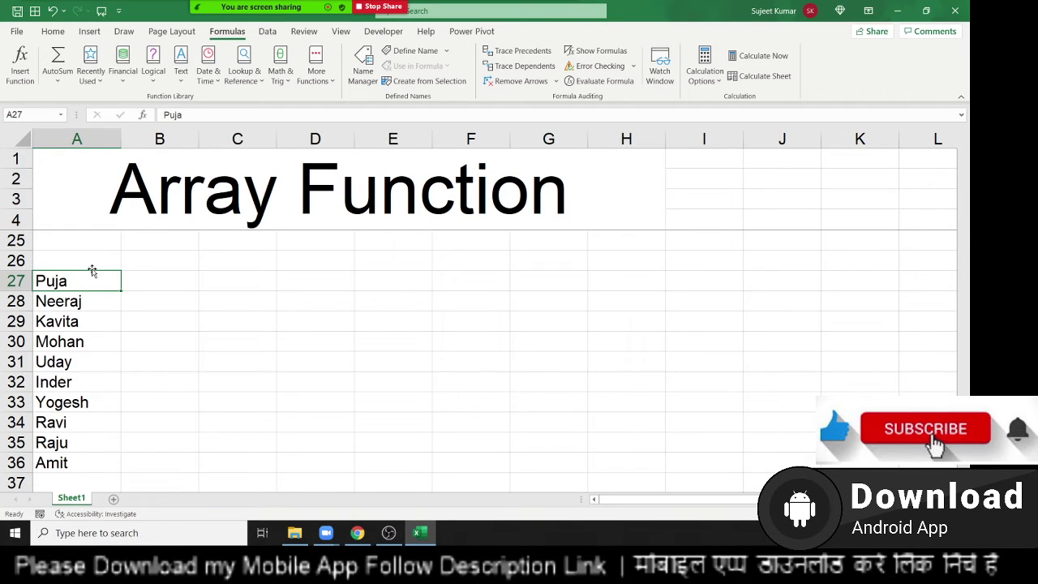
Step: Enter =LEN(A27) in B27 to count the first name's characters
key(ctrl+shift+Down)
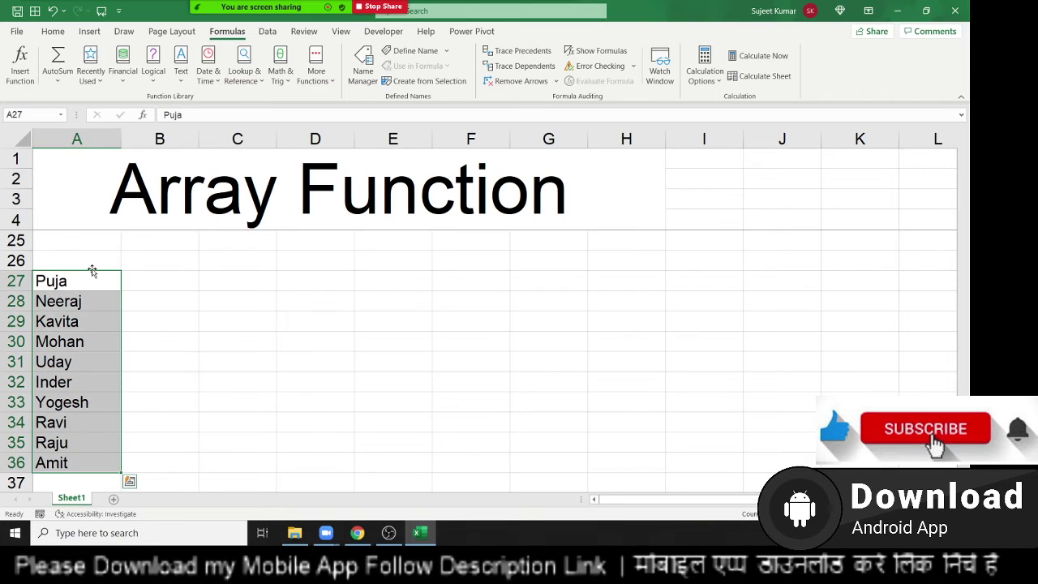
key(Right)
text(=)
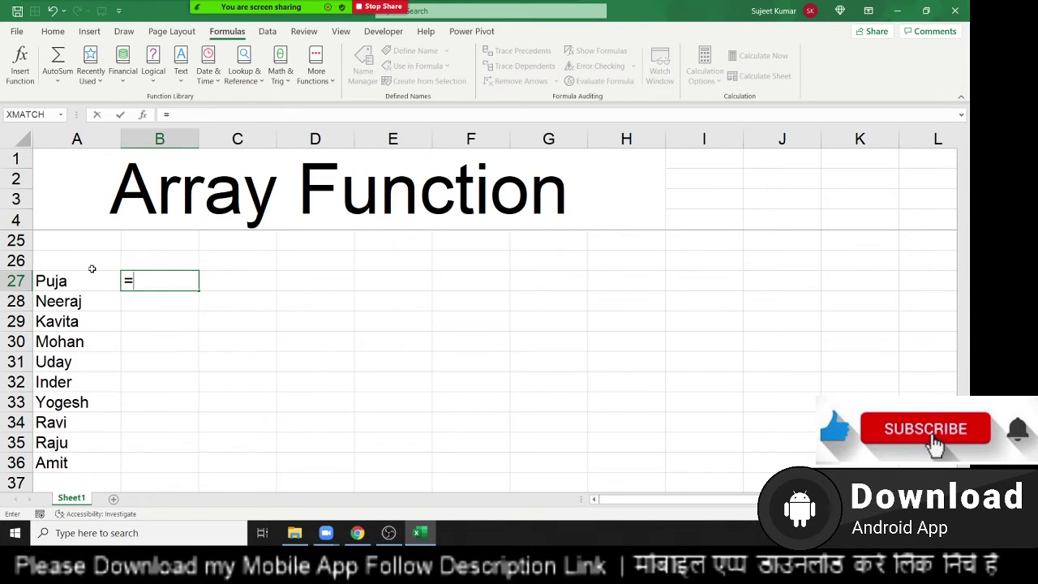
text(le)
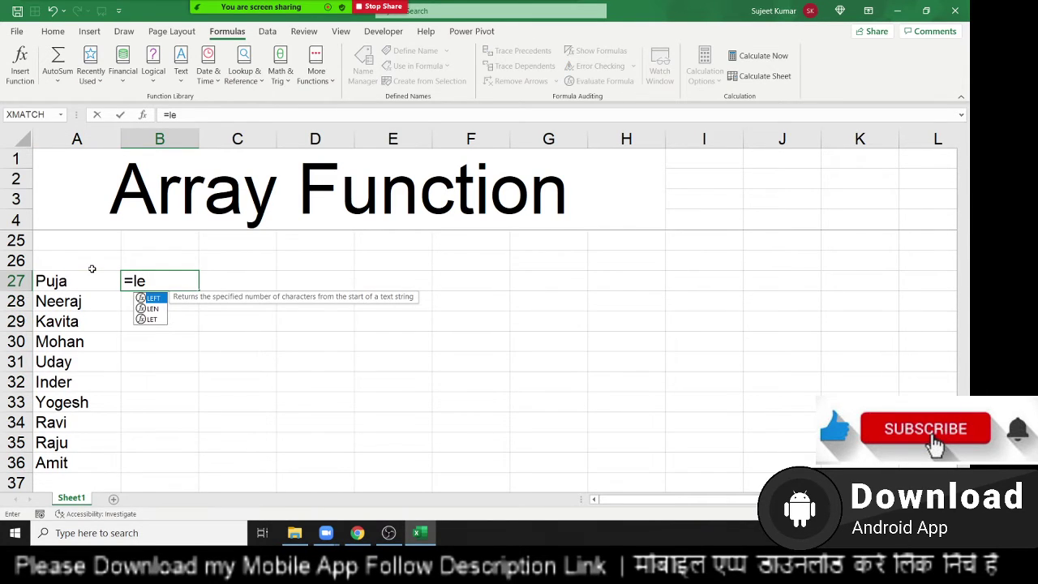
key(Down)
key(Tab)
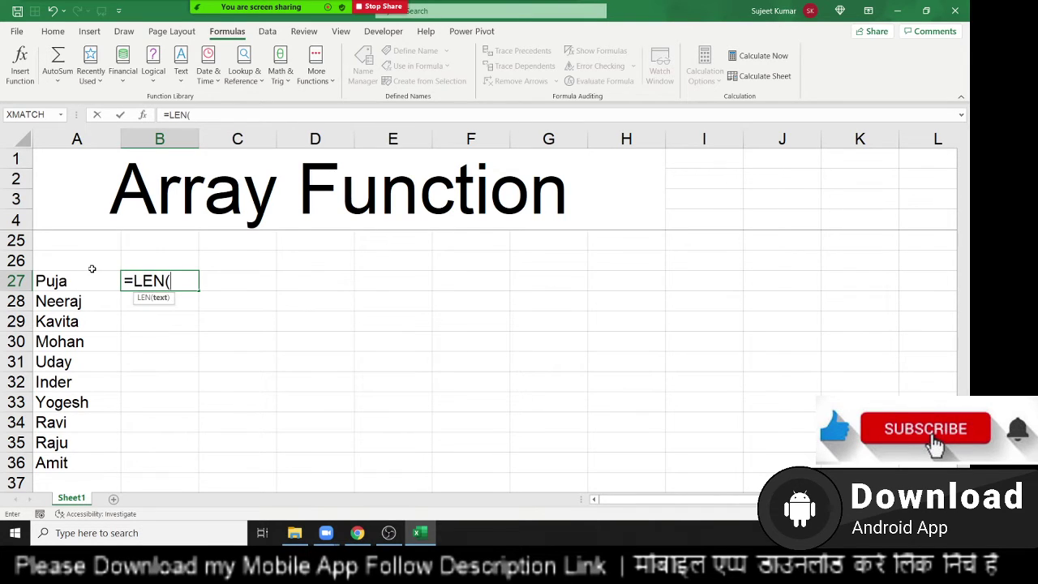
key(Left)
key(Return)
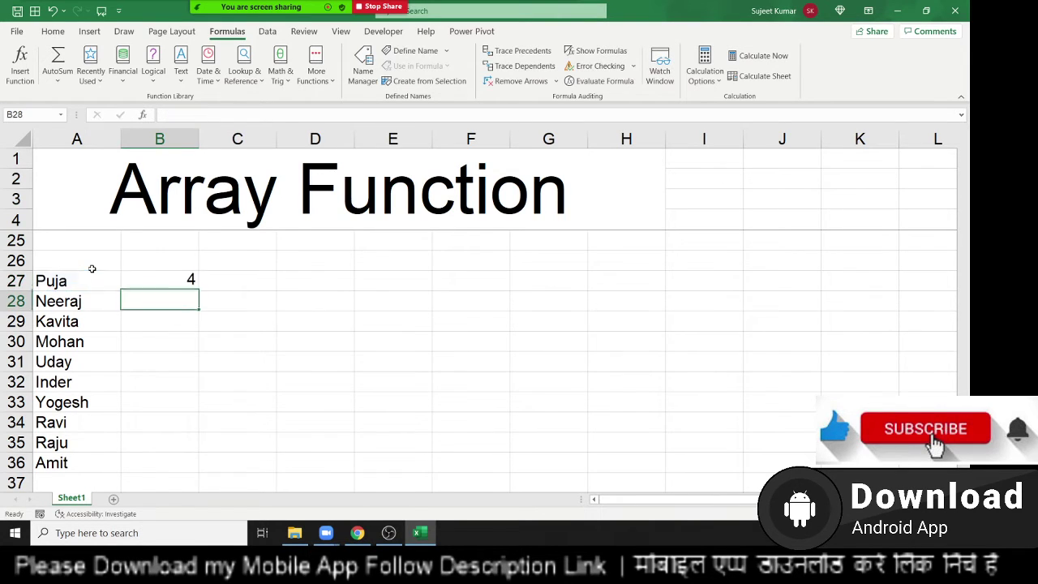
Step: Fill the LEN formula down B27:B36, giving counts 4, 6, 6, 5, 4, 5, 6, 4, 4, 4
key(Left)
key(ctrl+Down)
key(Right)
key(ctrl+shift+Up)
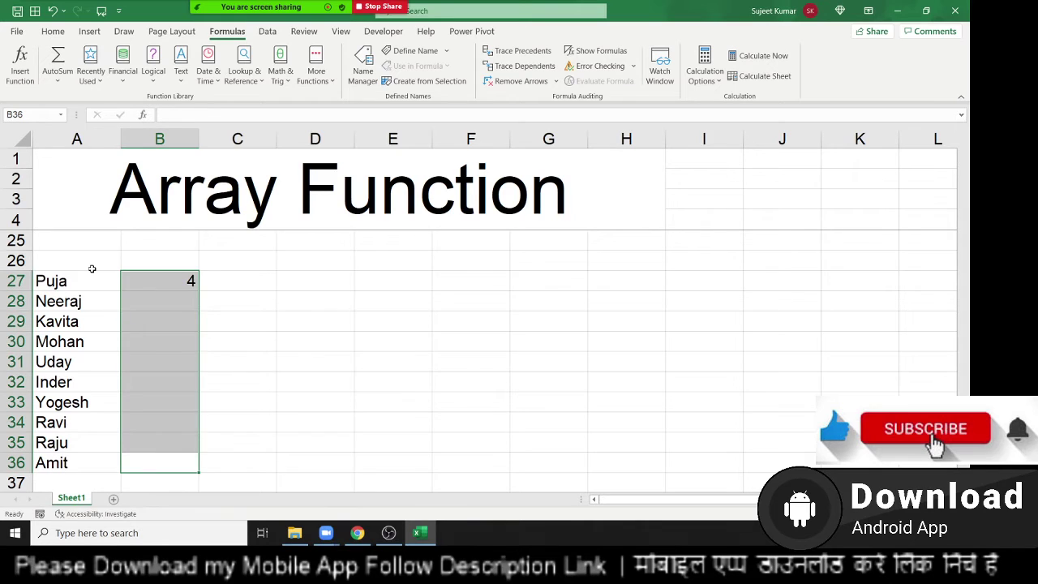
key(ctrl+d)
key(Down)
key(Up)
key(Up)
key(Up)
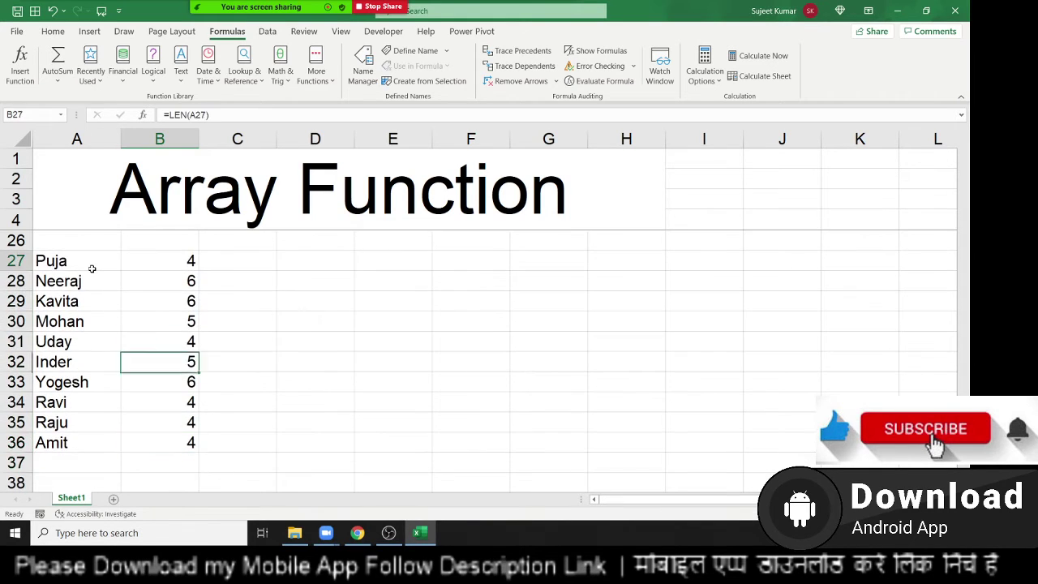
key(Up)
key(Up)
key(Up)
key(Down)
key(Down)
key(Down)
key(Down)
key(Down)
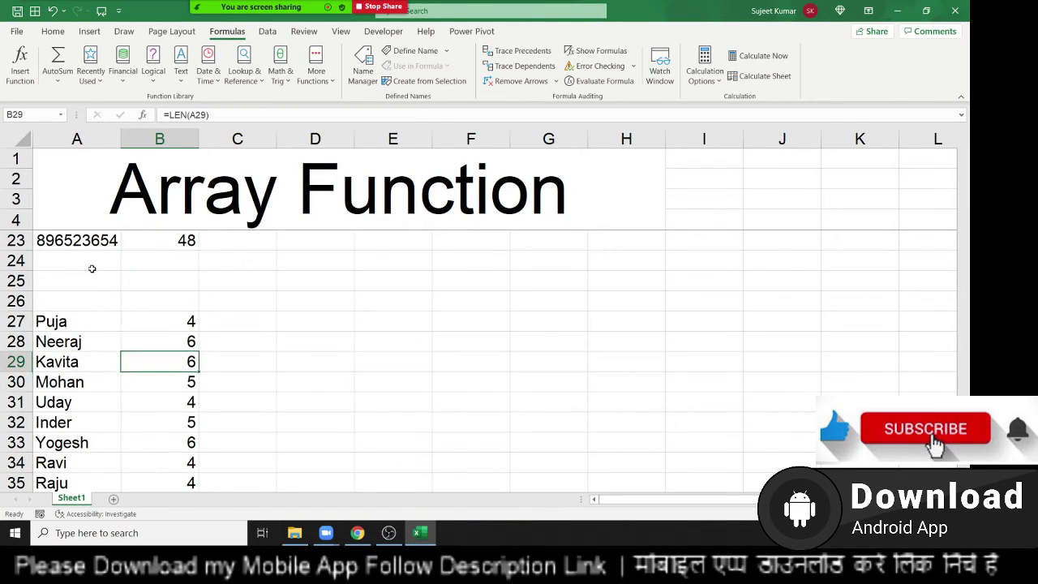
key(Up)
key(Up)
key(Right)
Step: Enter =MAX(B27:B36) in C27, returning the longest length, 6
text(=ma)
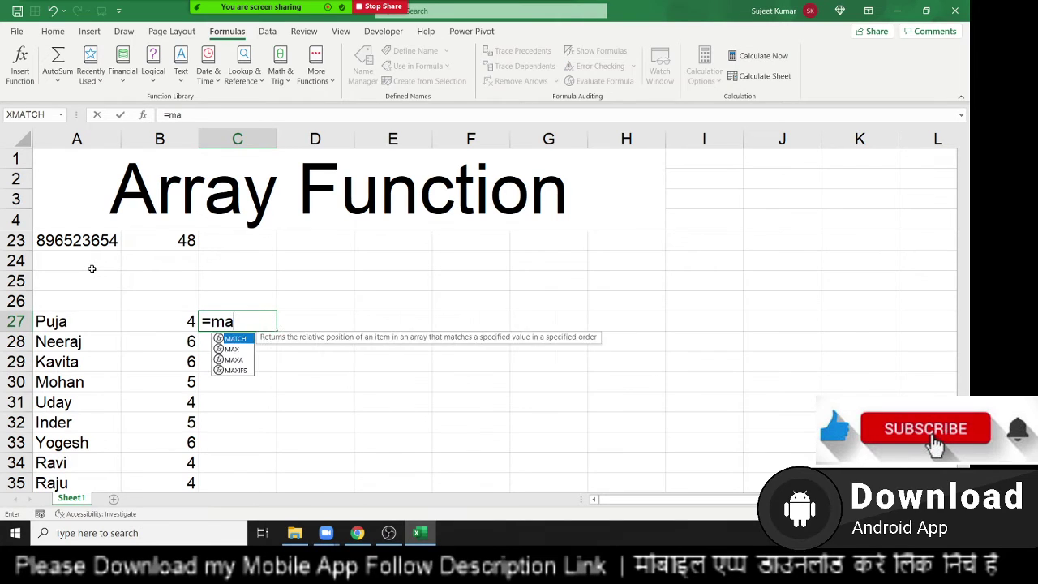
text(x)
key(Tab)
key(Left)
key(ctrl+shift+Down)
text())
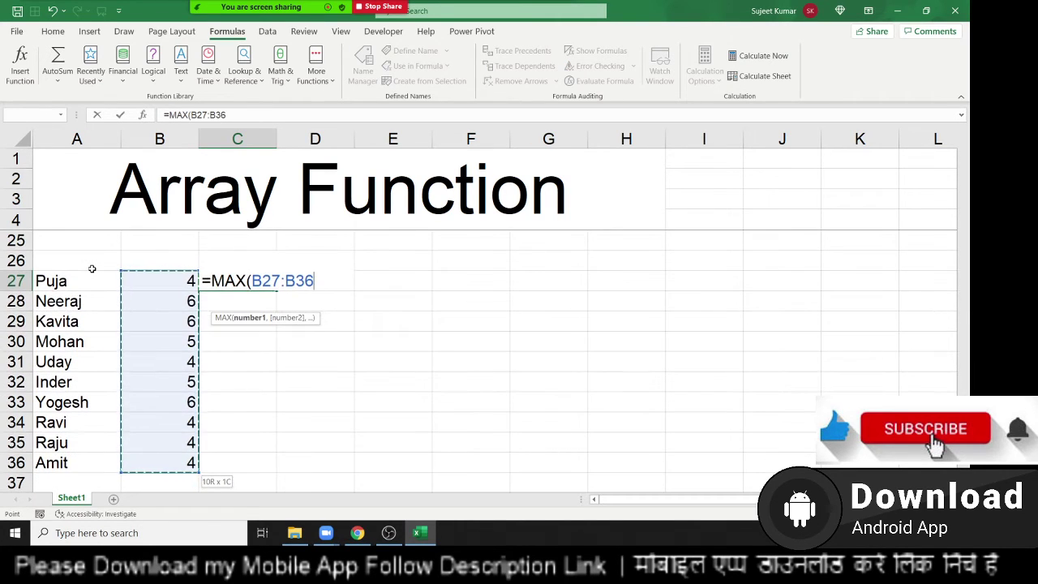
key(Return)
key(Up)
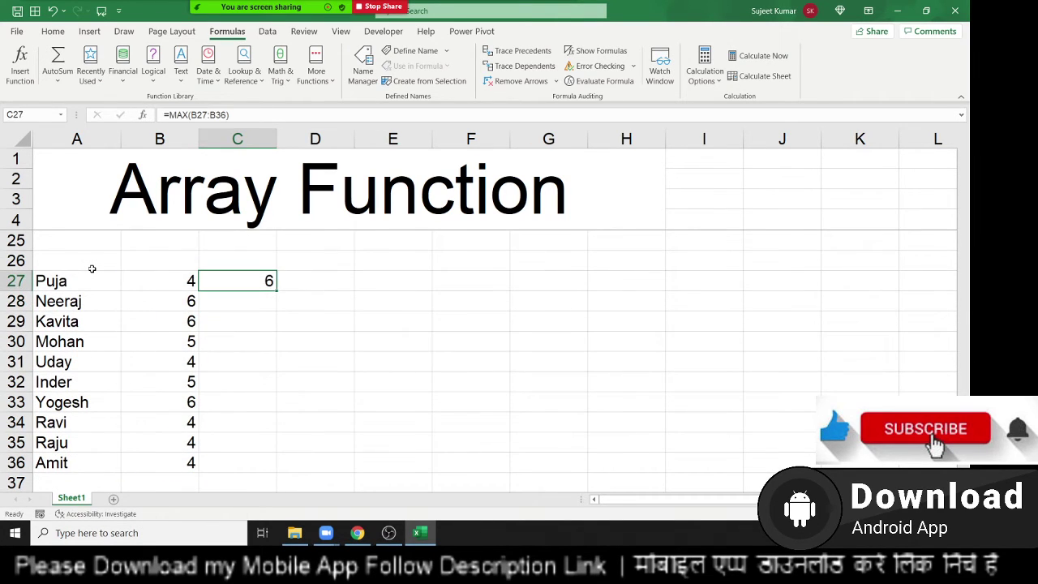
key(Right)
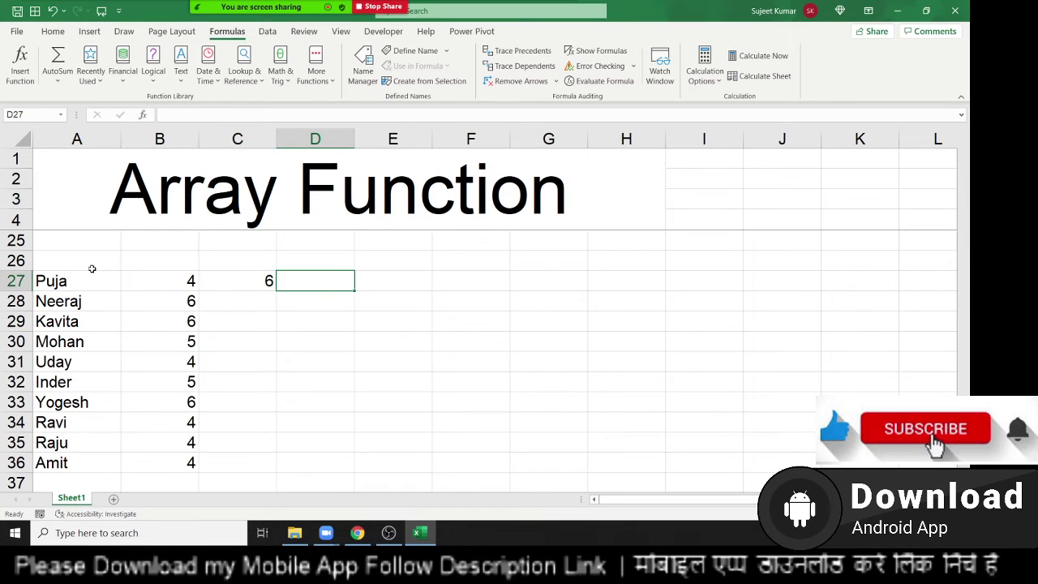
Step: Enter =MATCH(C27,B27:B36,0) in D27, returning position 2
text(=mat)
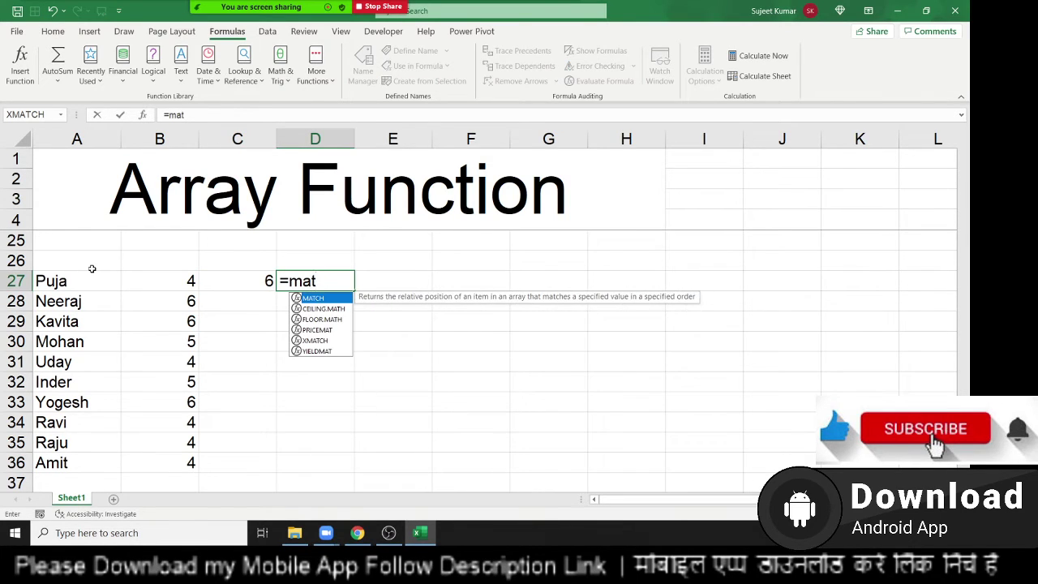
key(Tab)
key(Left)
text(,)
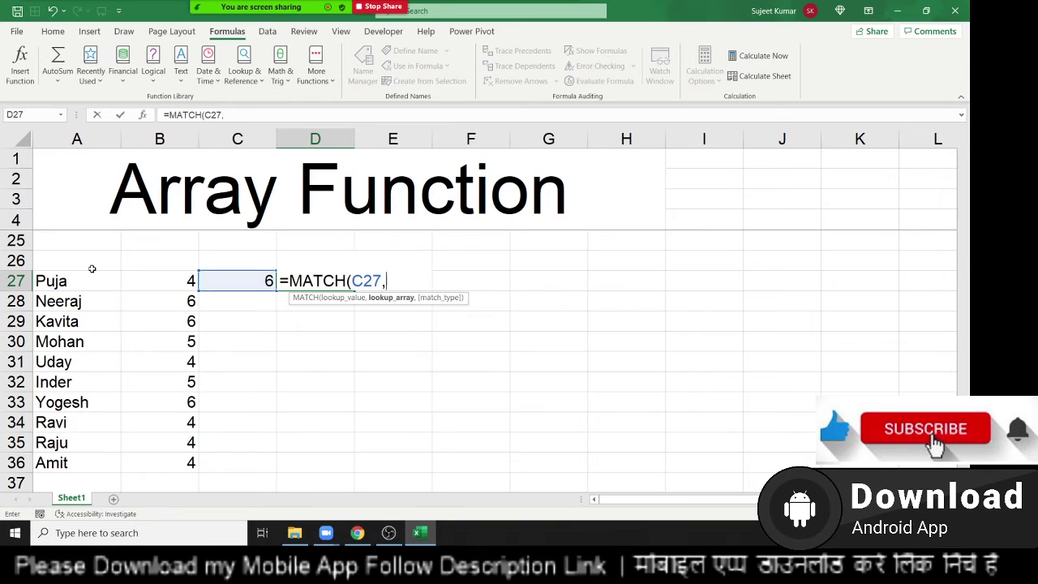
key(Left)
key(Left)
key(ctrl+shift+Down)
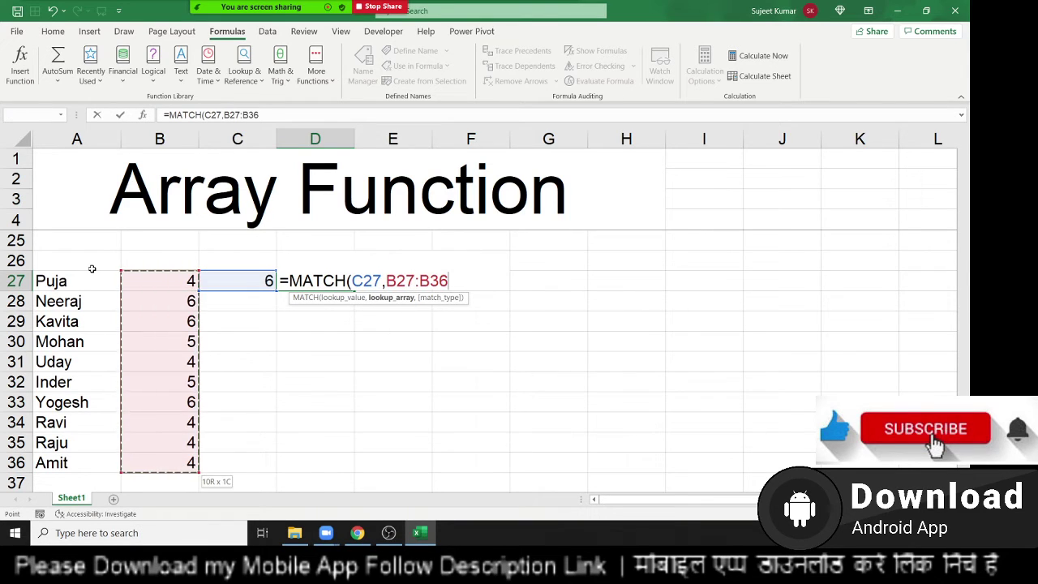
text(,)
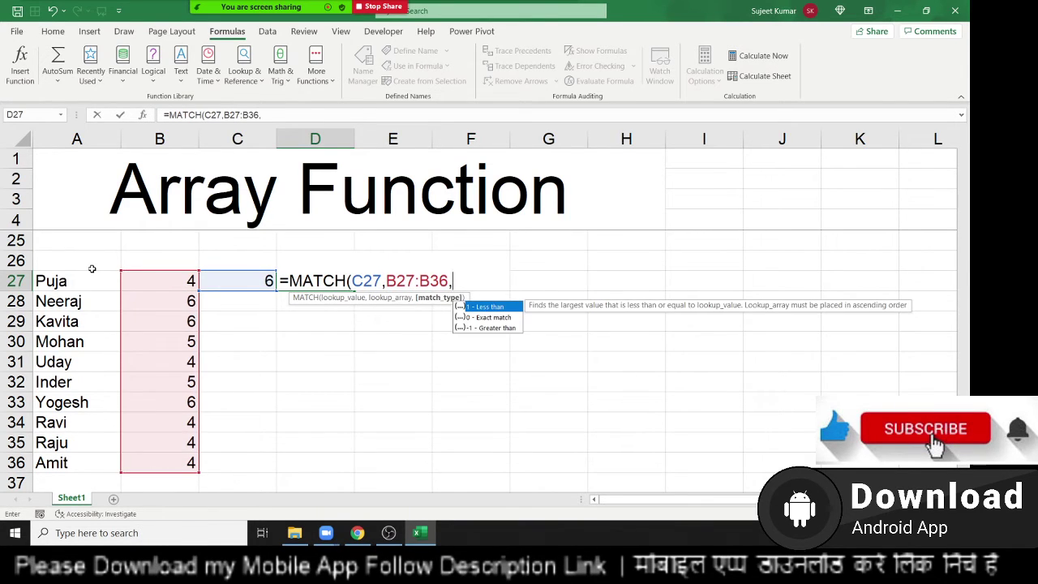
text(0)
key(Return)
key(Up)
key(Right)
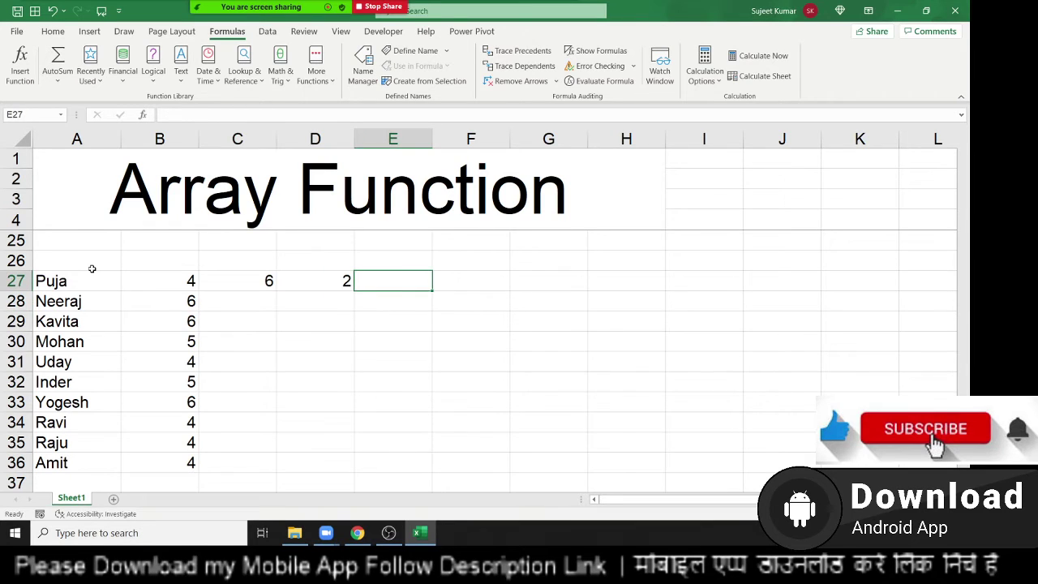
Step: Enter an INDEX formula over A27:A36 in E27 that returns Neeraj
text(=ind)
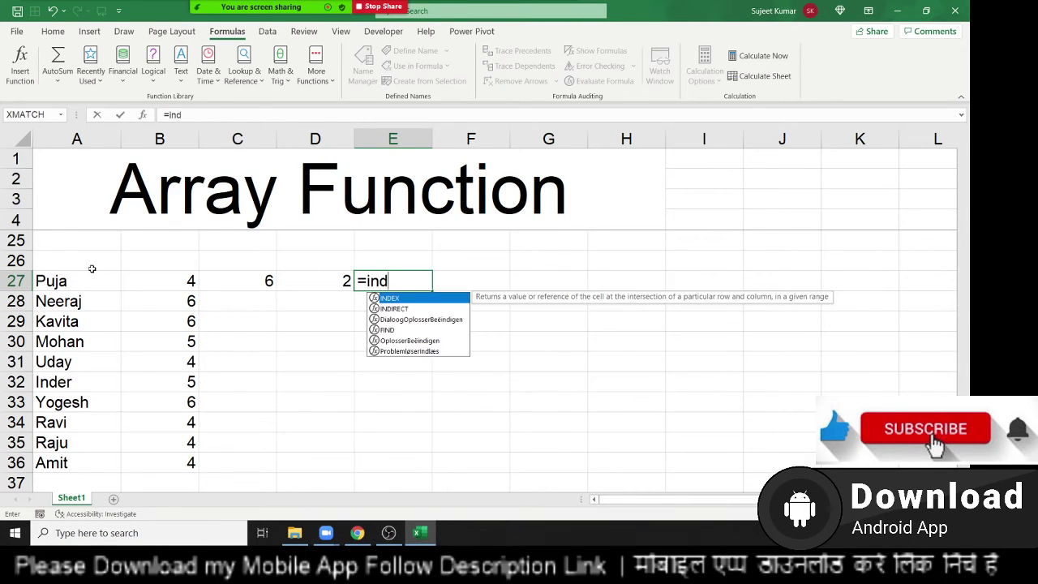
key(Tab)
key(Left)
key(Left)
key(Left)
key(Left)
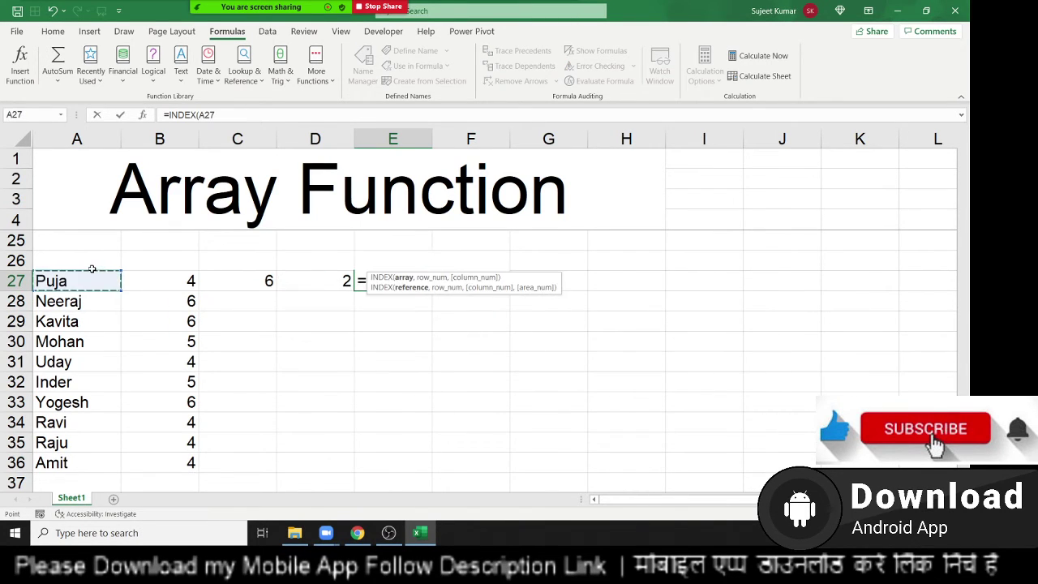
key(Right)
key(Left)
key(ctrl+shift+Down)
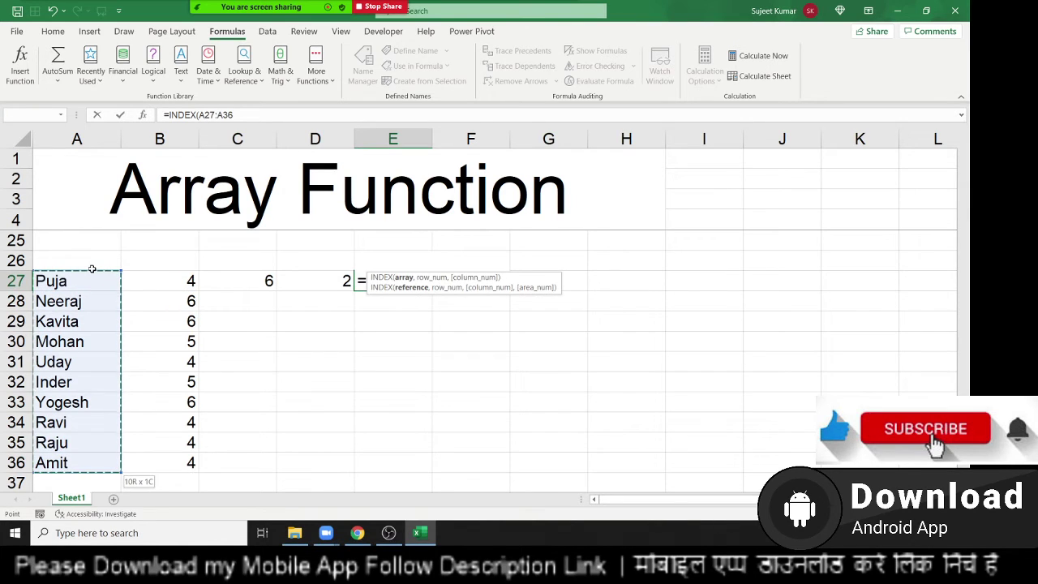
text(,)
key(Left)
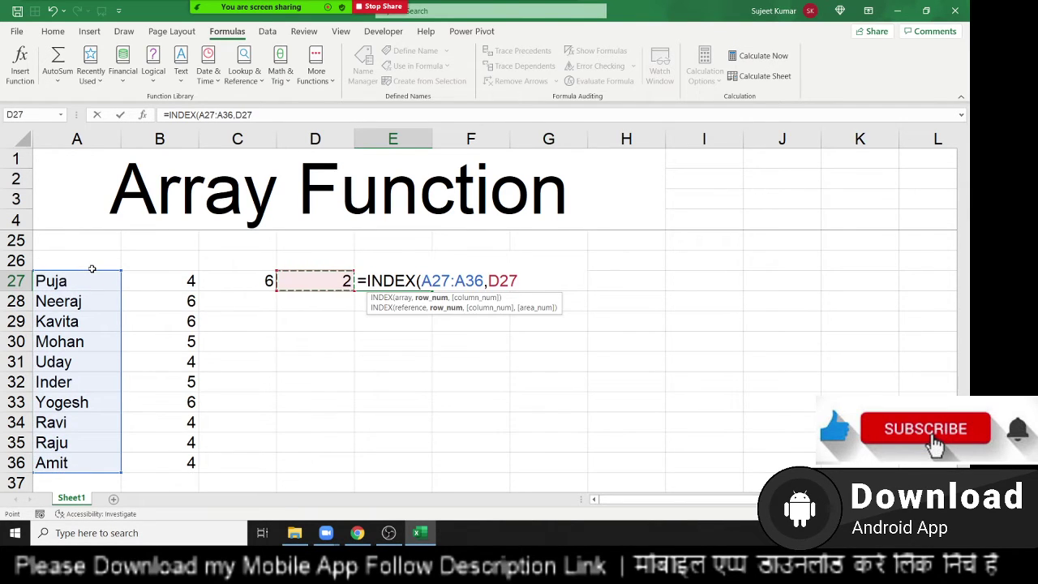
key(Return)
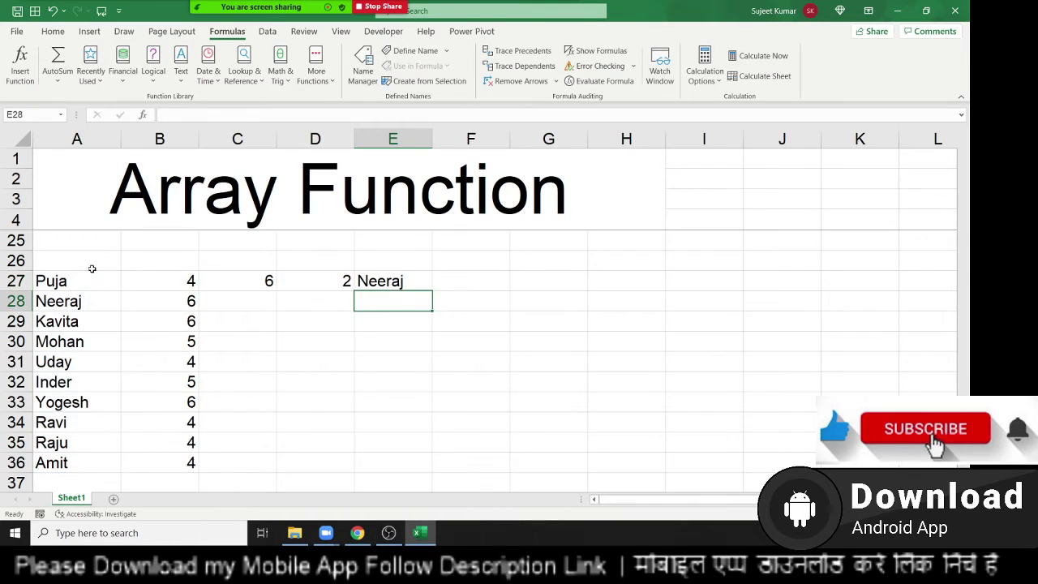
key(Up)
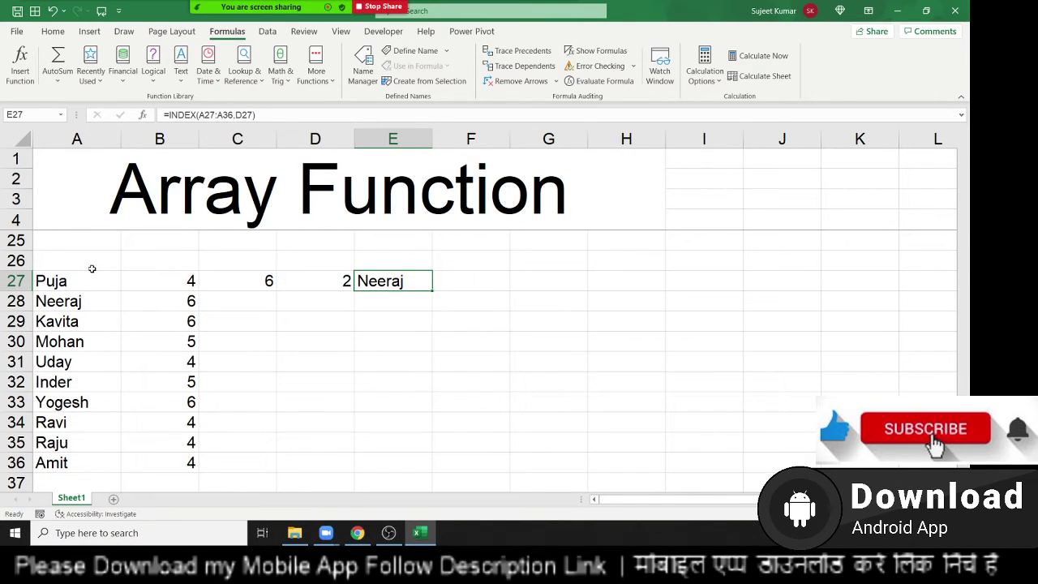
Step: Review the MATCH, MAX and LEN formulas in D27, C27 and B27
key(Left)
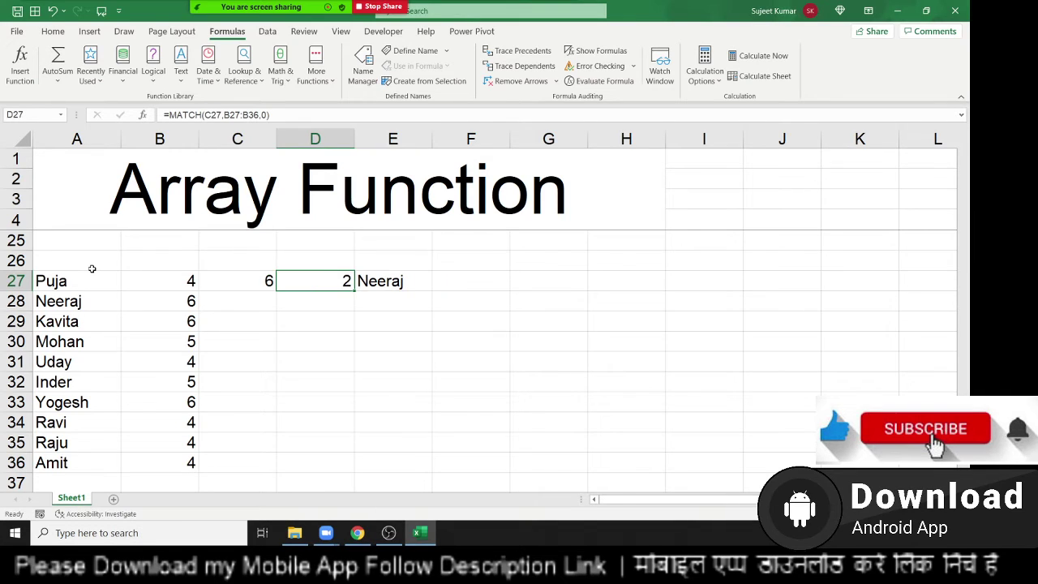
key(Left)
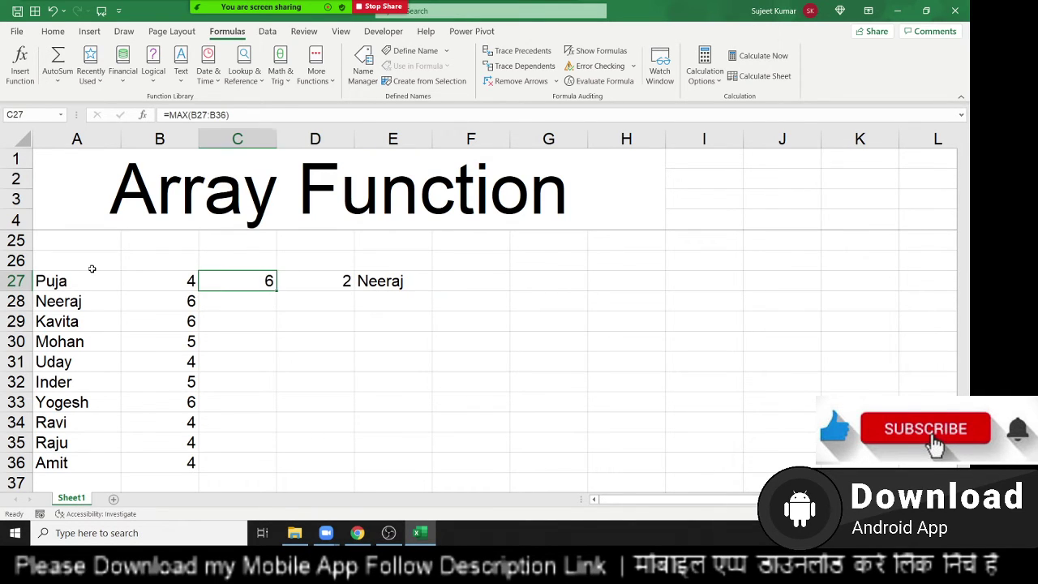
key(Left)
key(Right)
key(Right)
key(Left)
key(Left)
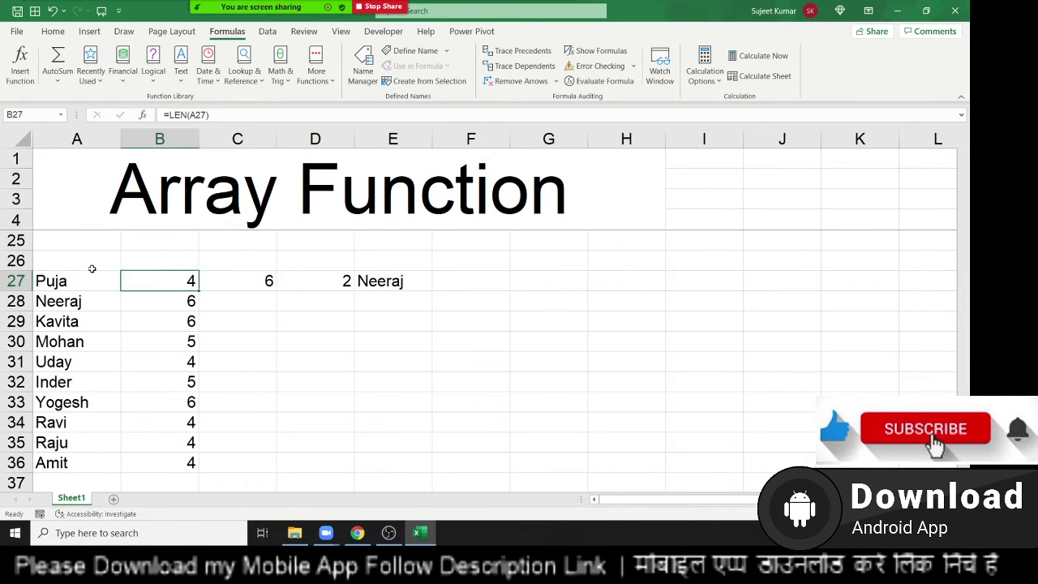
Step: Move the B27:E36 results block two columns right so it starts at D27
key(Left)
key(Right)
key(ctrl+shift+Right)
key(shift+Down)
key(shift+Down)
key(shift+Down)
key(shift+Down)
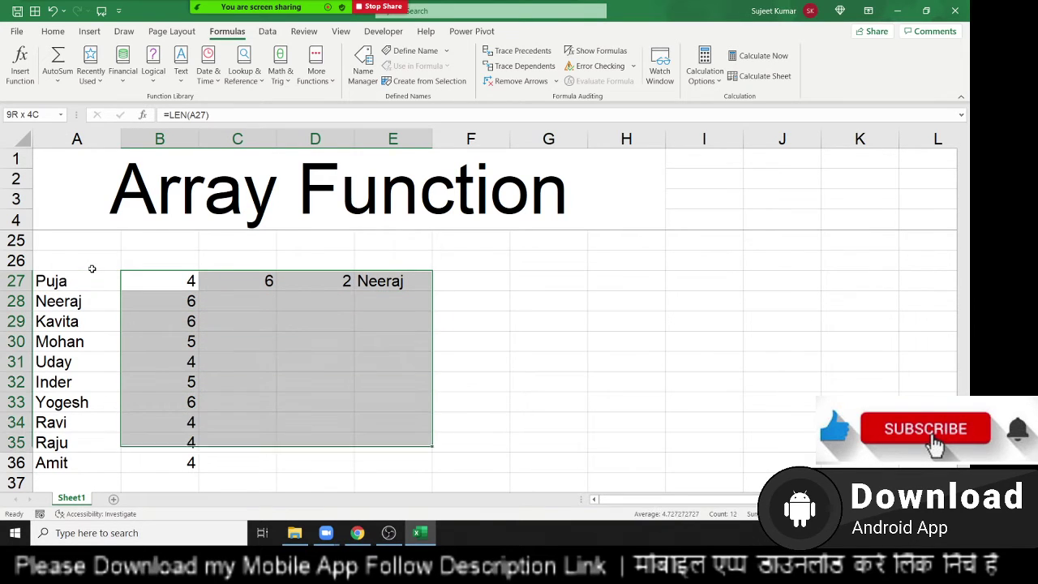
key(shift+Down)
key(ctrl+c)
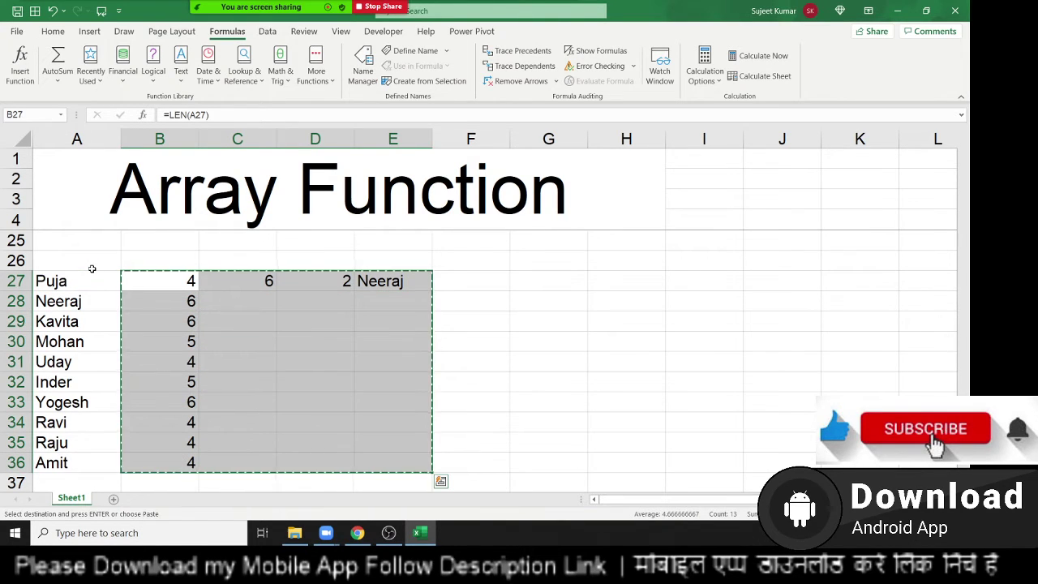
key(Right)
key(Right)
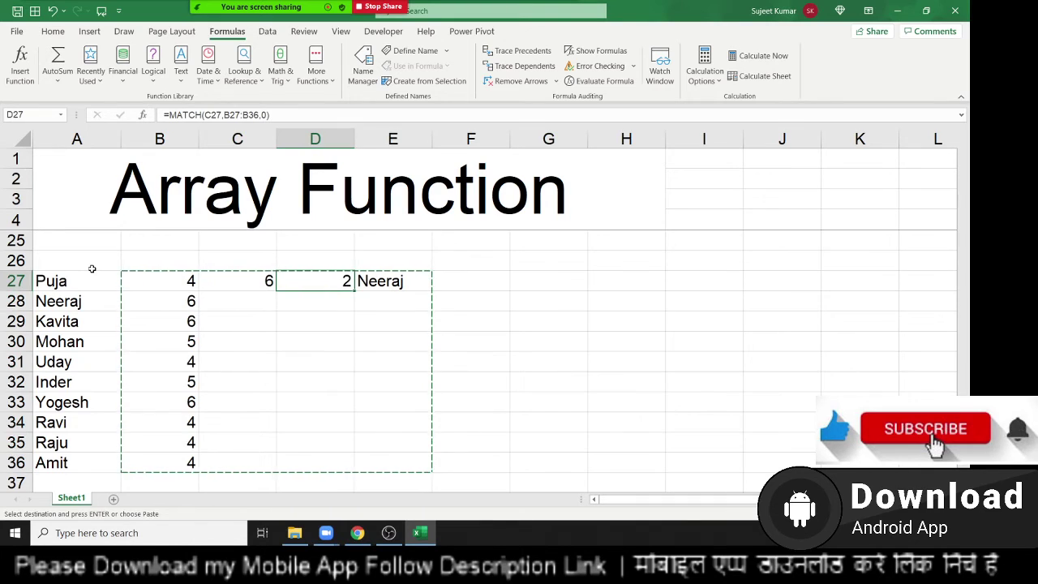
key(ctrl+v)
key(Left)
key(Left)
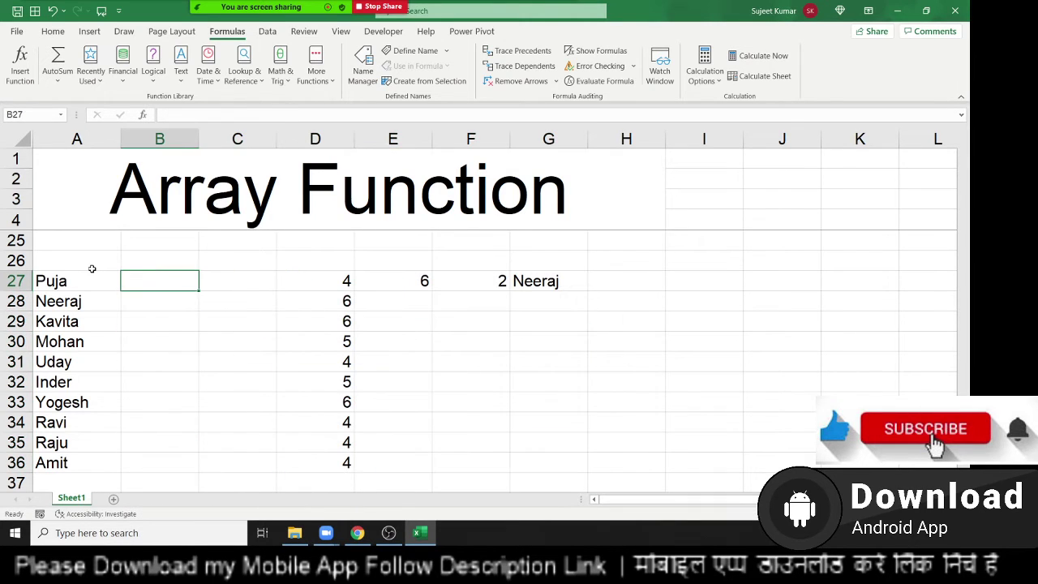
Step: Begin an INDEX formula in B27 over the name range A27:A36
text(=)
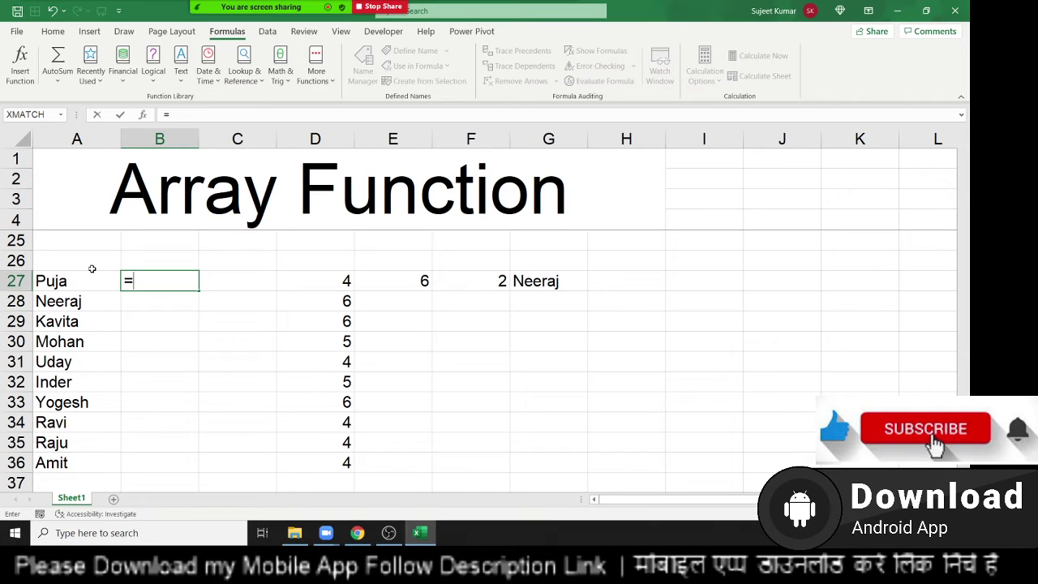
text(ma)
key(Tab)
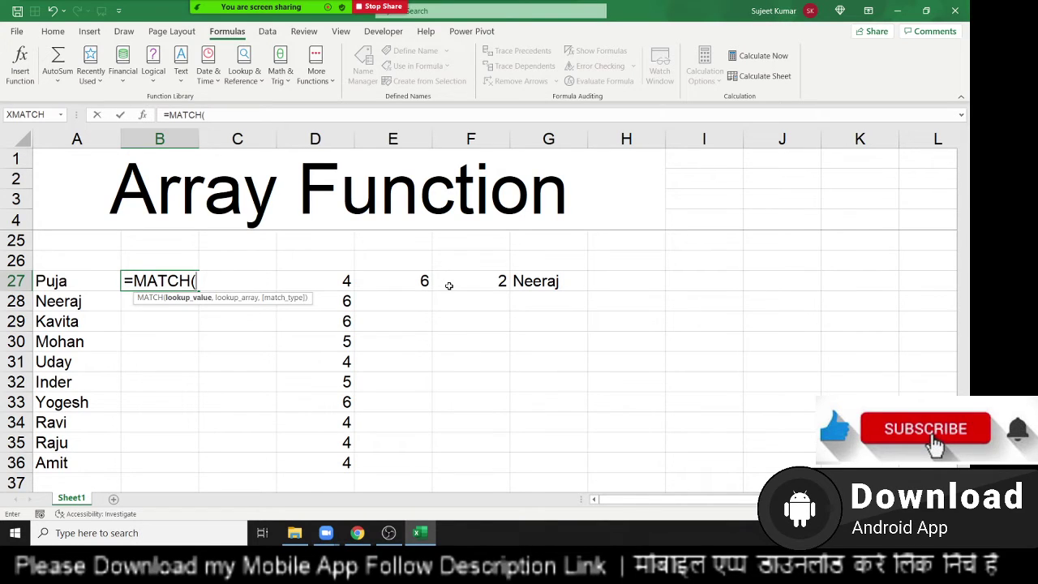
key(BackSpace)
key(BackSpace)
key(BackSpace)
key(BackSpace)
key(BackSpace)
key(BackSpace)
text(i)
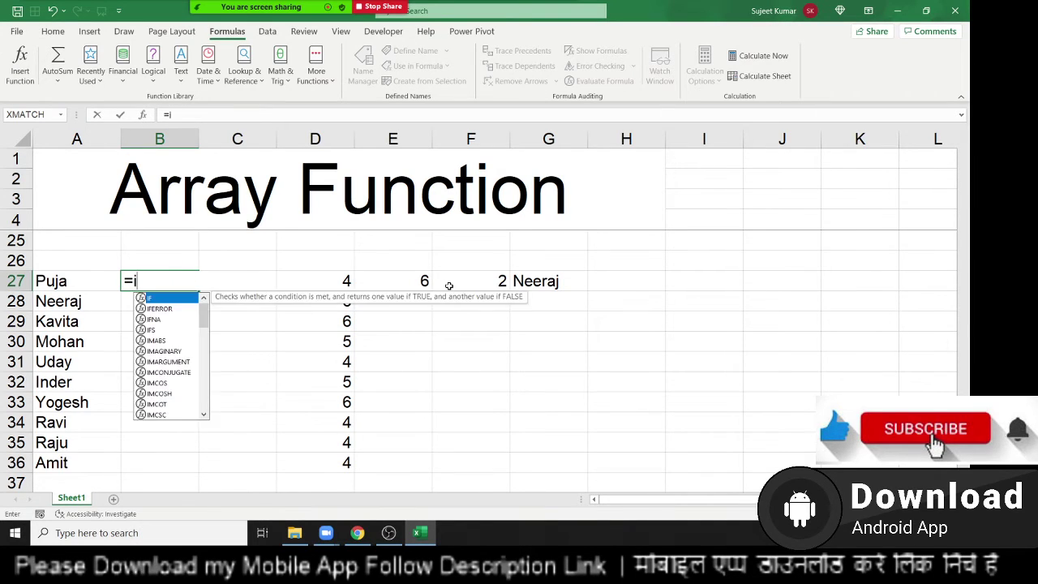
text(nd)
key(Tab)
key(Left)
key(ctrl+shift+Down)
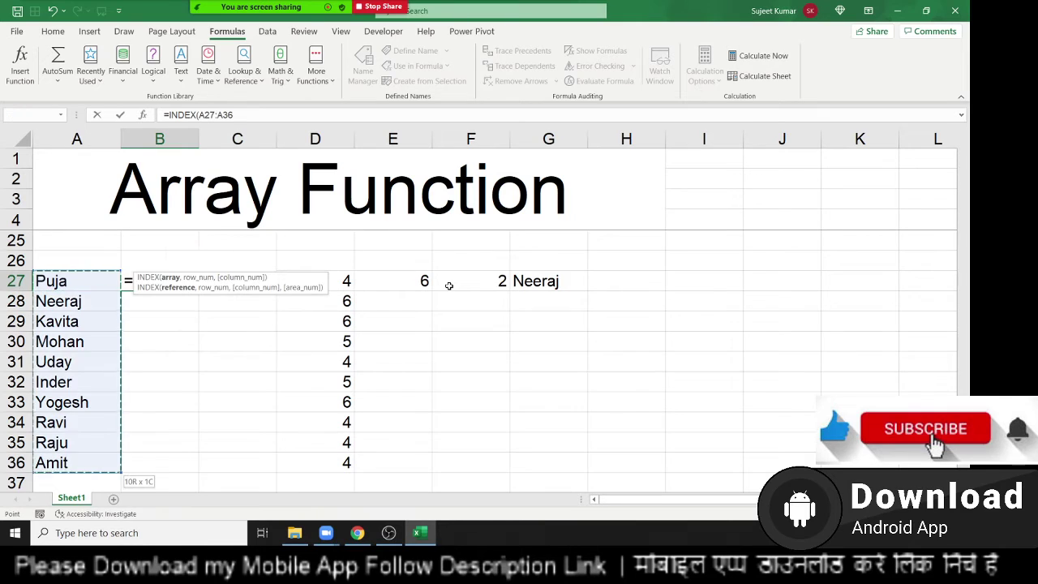
Step: Complete it as =INDEX(A27:A36,MATCH(MAX(LEN(A27:A36)),LEN(A27:A36),0)), accepting the bracket correction
text(,)
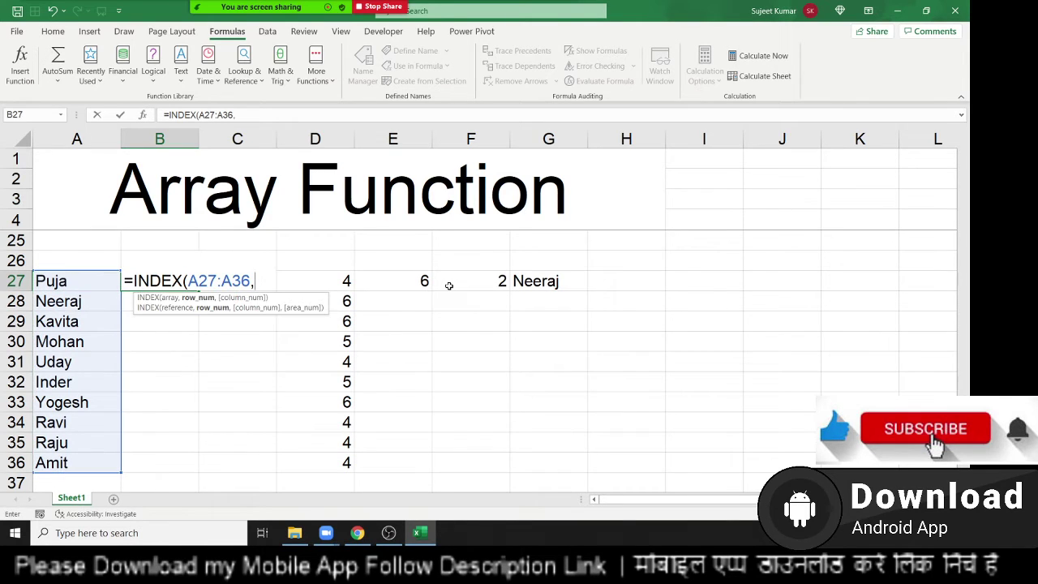
text(mat)
key(Tab)
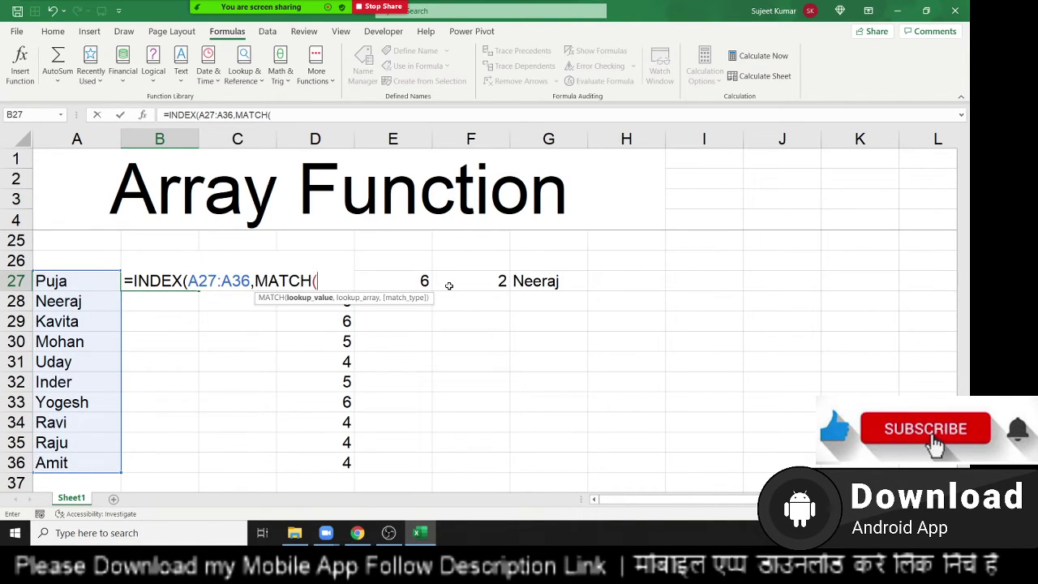
text(max)
key(Tab)
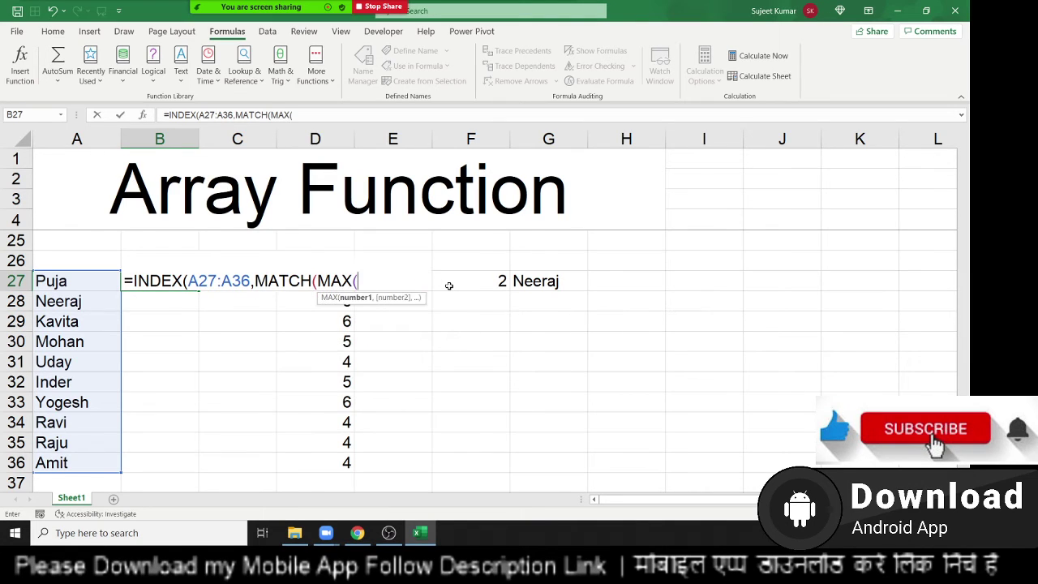
text(len)
key(Tab)
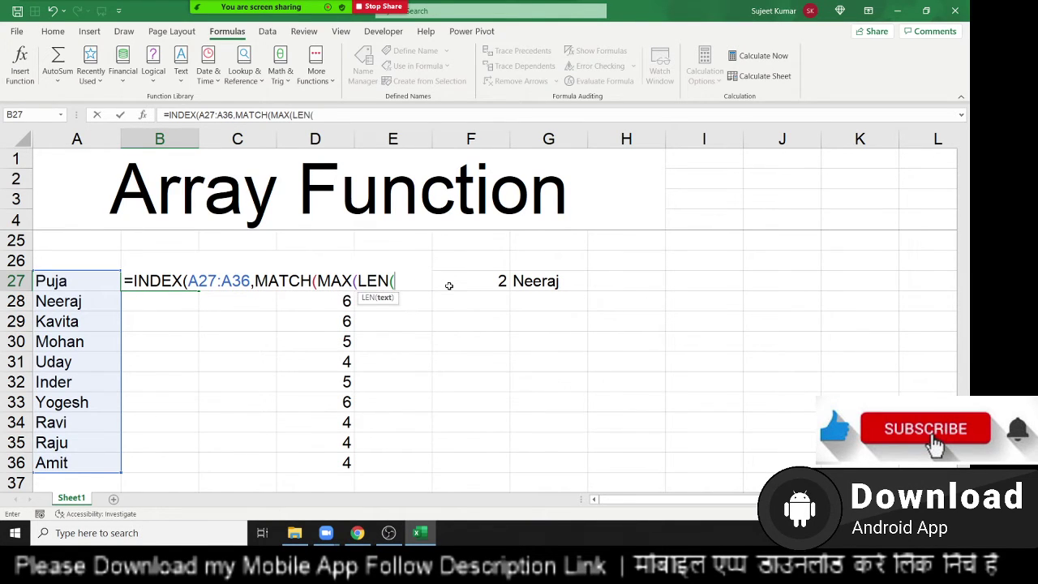
key(Left)
key(ctrl+shift+Down)
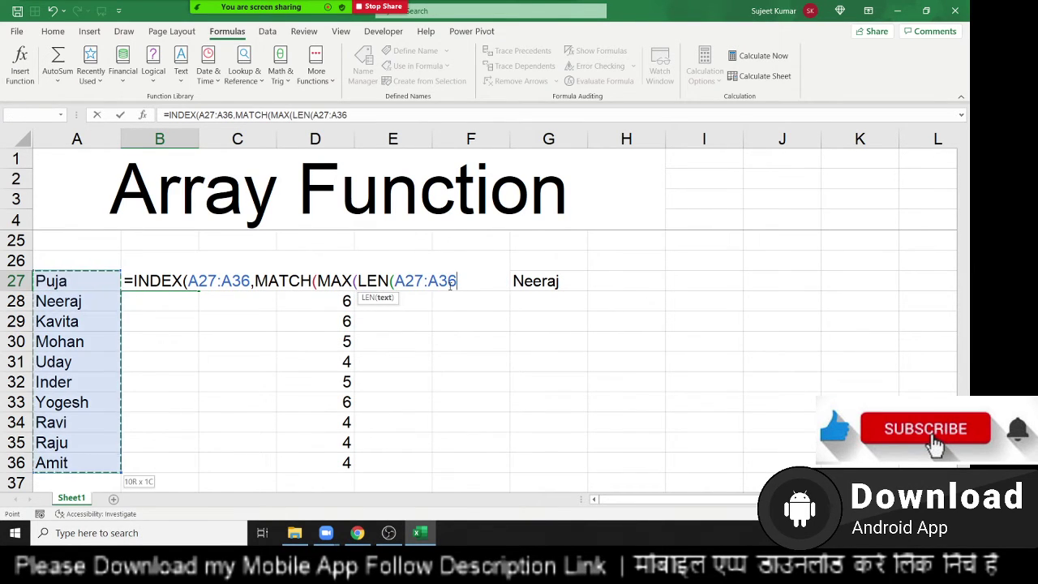
text())
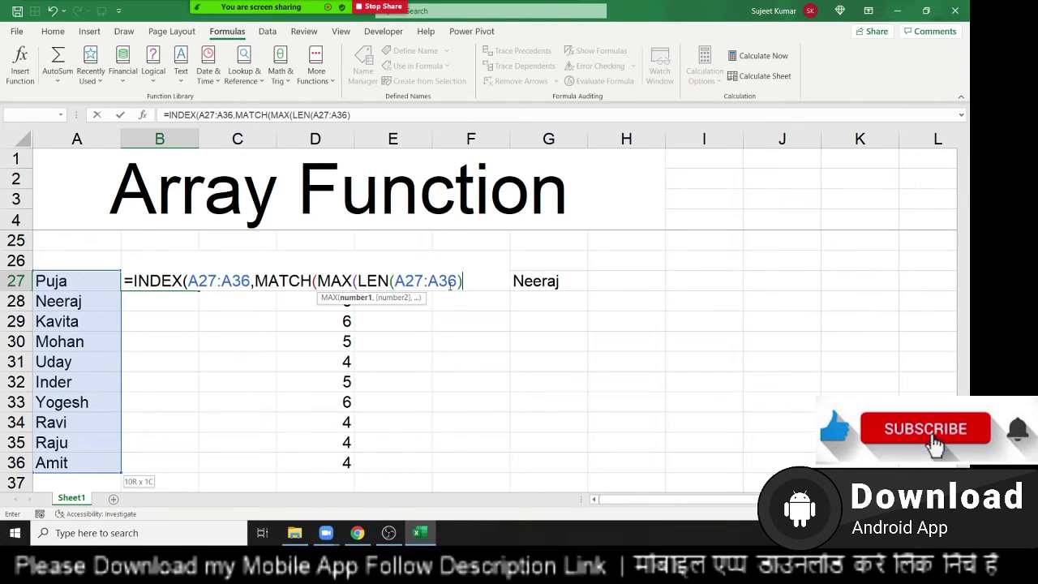
text())
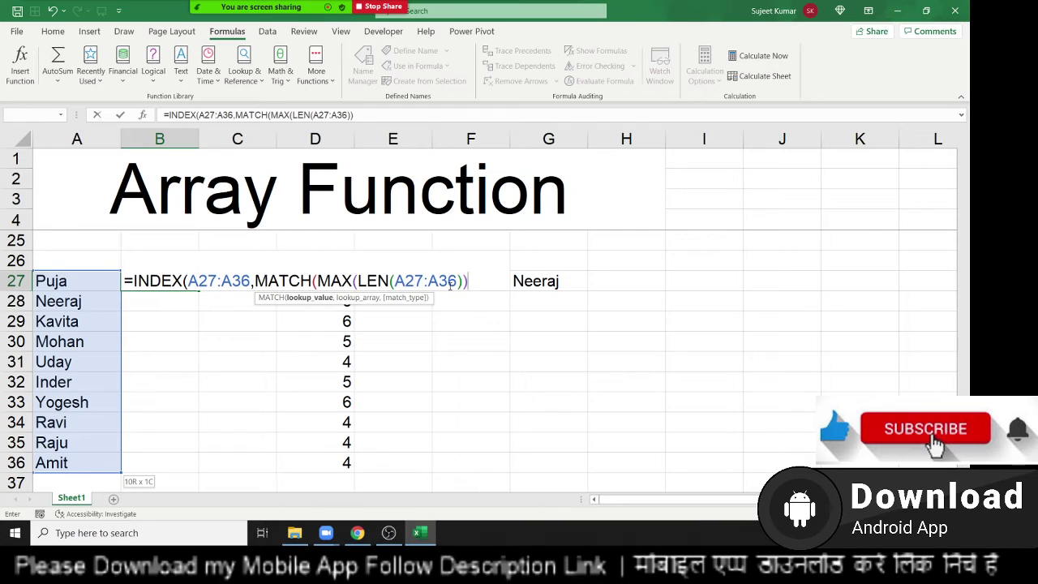
text(,)
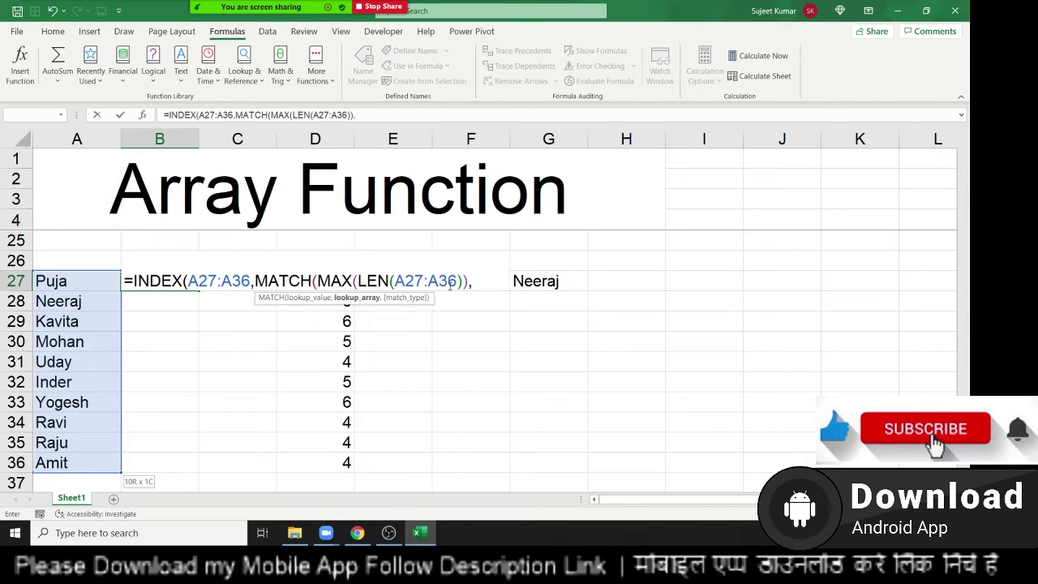
text(len)
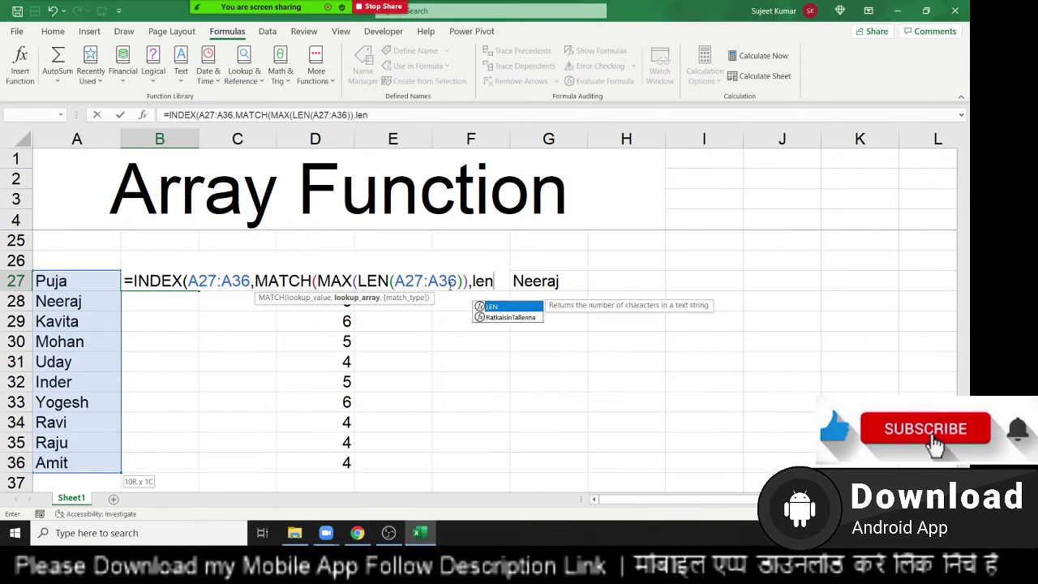
text(()
key(Left)
key(ctrl+shift+Down)
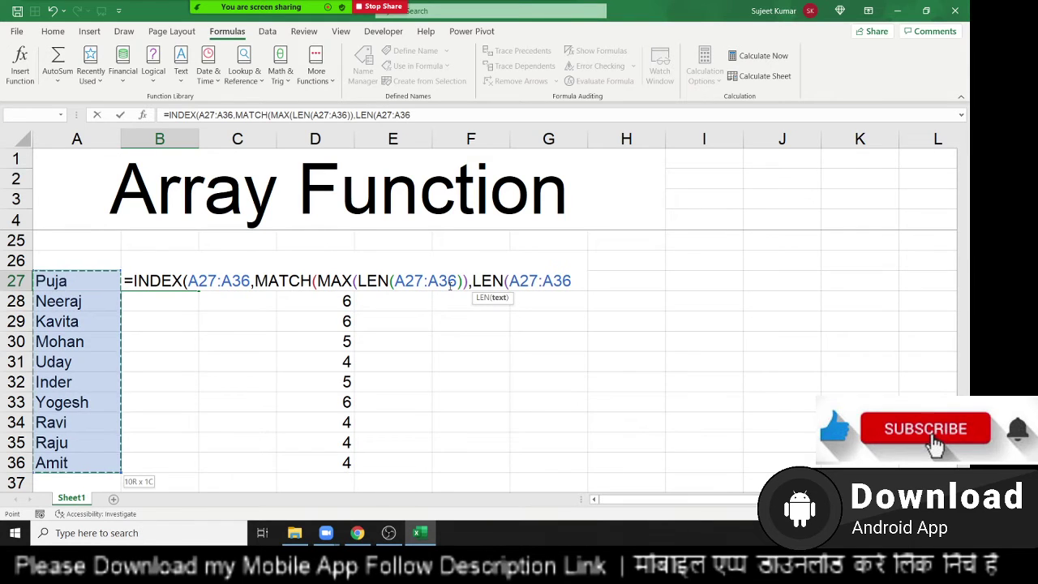
text(),)
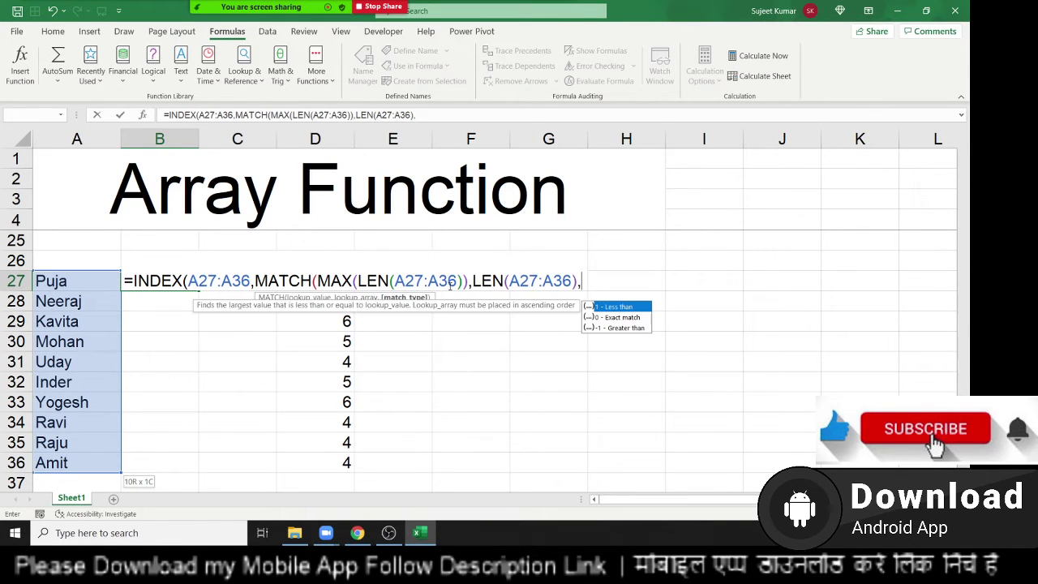
text(0))
key(Return)
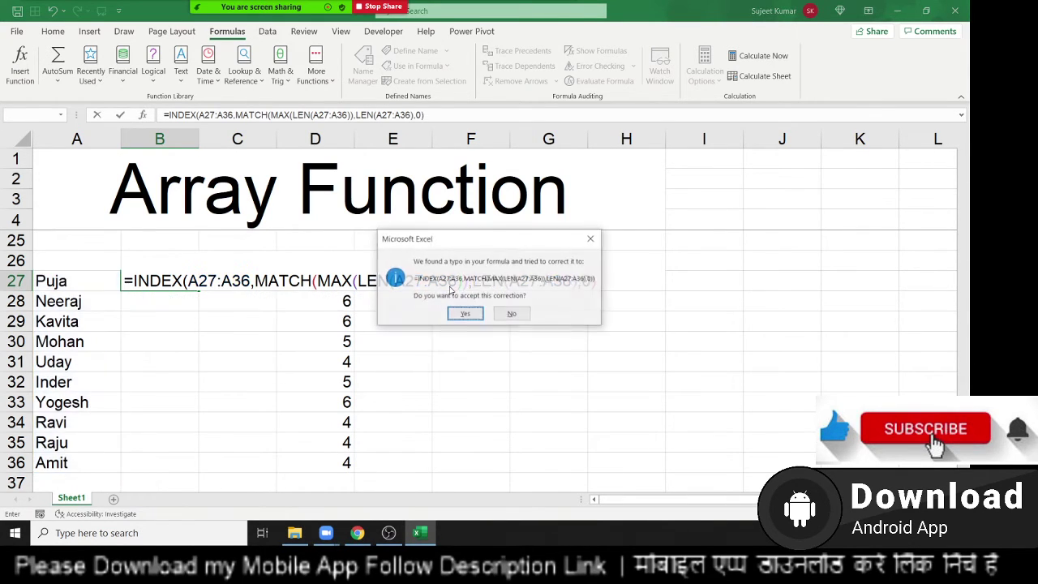
key(Return)
key(Up)
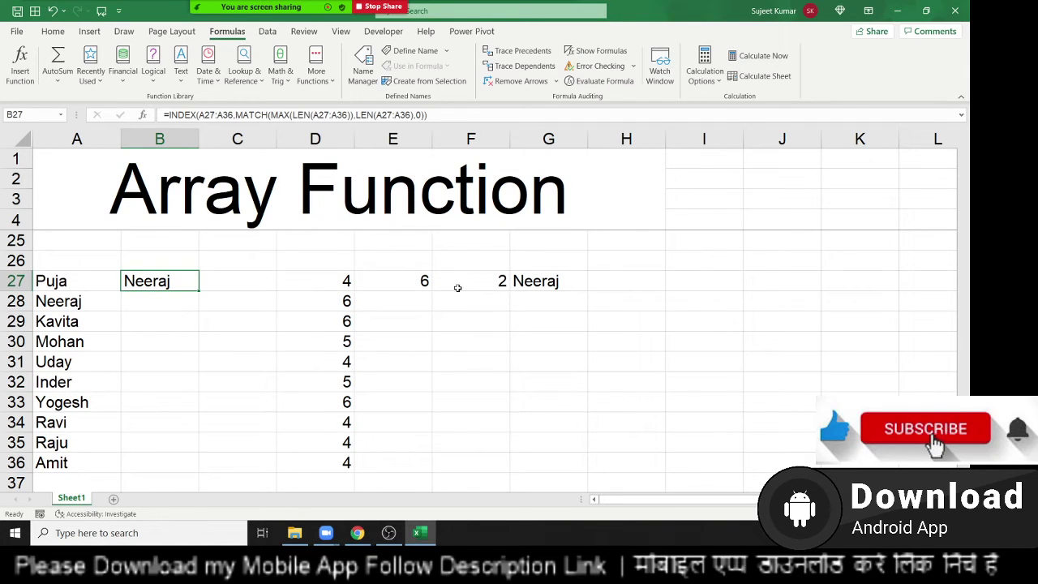
Step: Evaluate B27's formula through LEN arrays, MAX 6 and MATCH 2 to Neeraj, then close
click(600, 81)
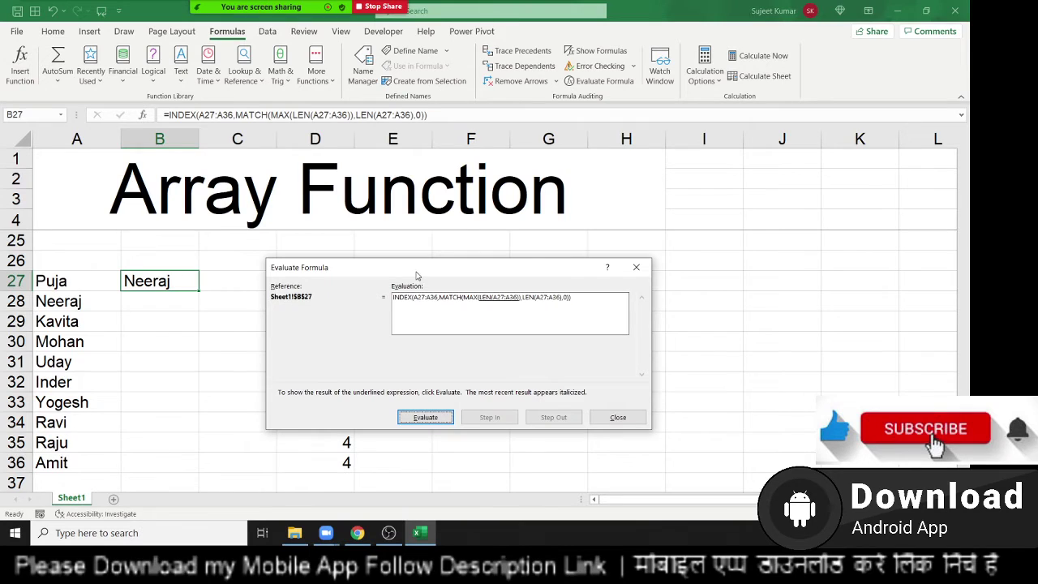
drag(417, 276, 409, 257)
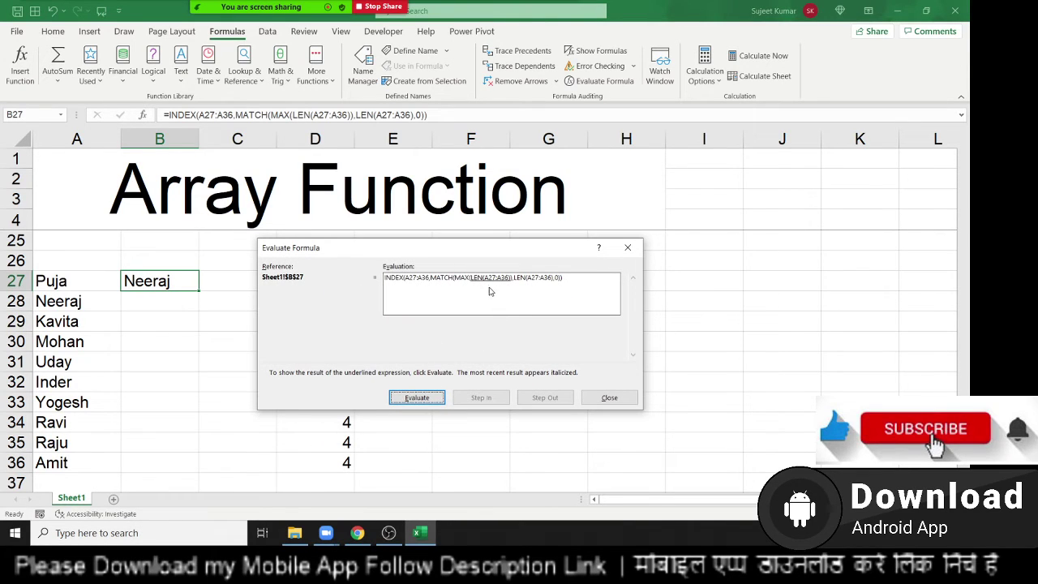
click(427, 397)
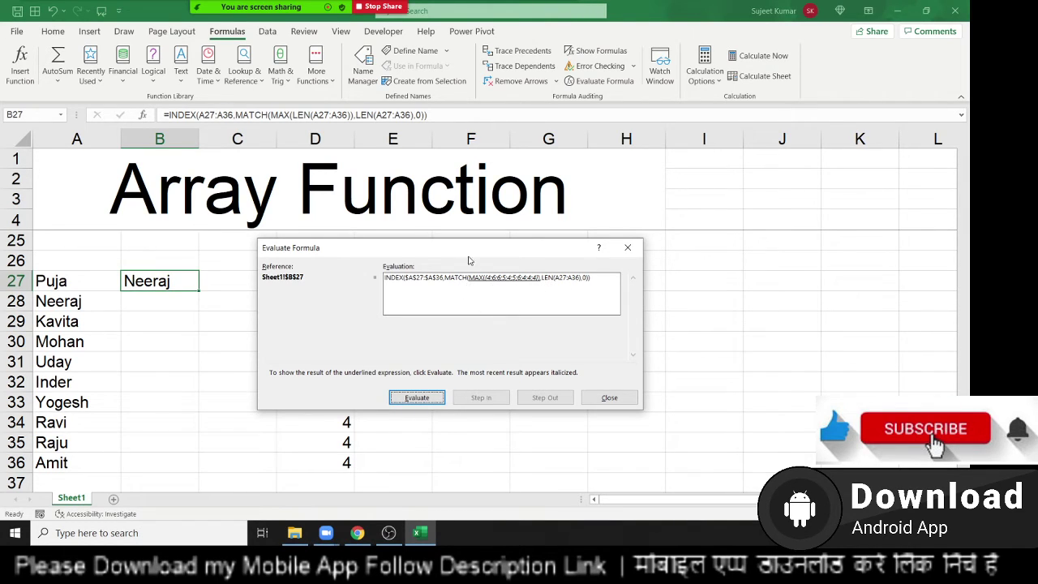
drag(460, 247, 603, 240)
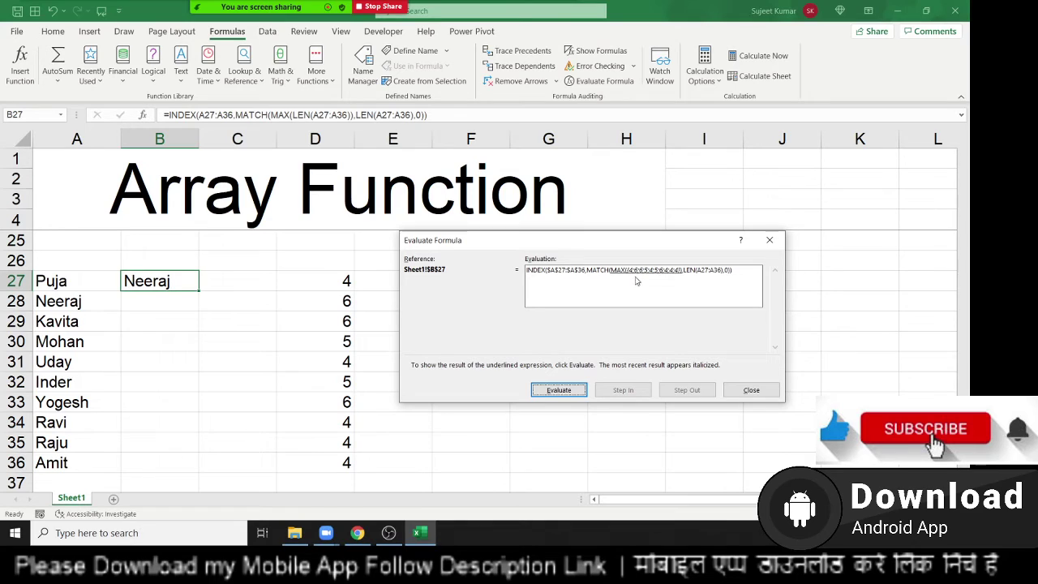
click(572, 390)
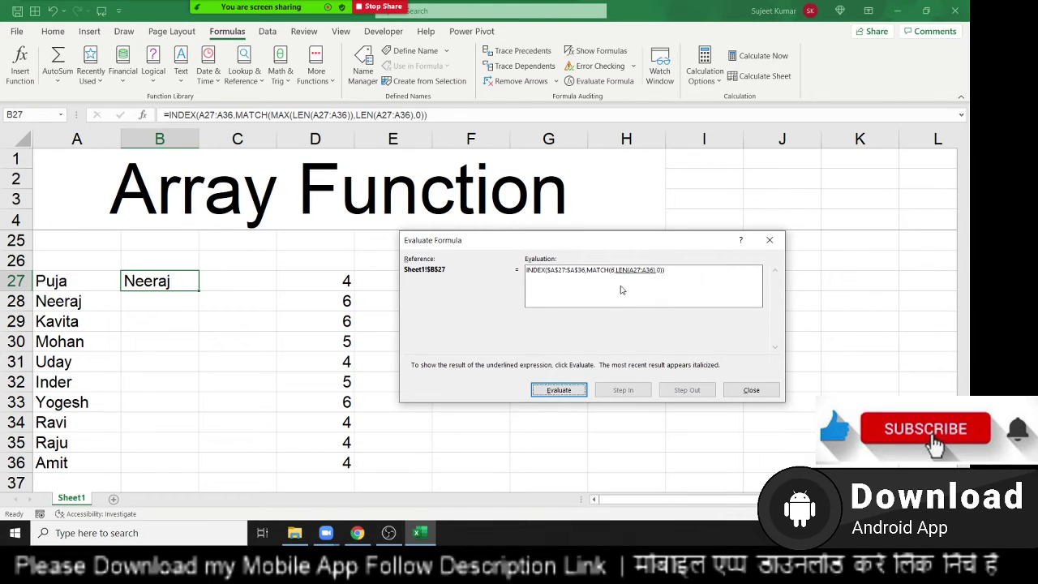
click(573, 391)
click(585, 390)
click(568, 391)
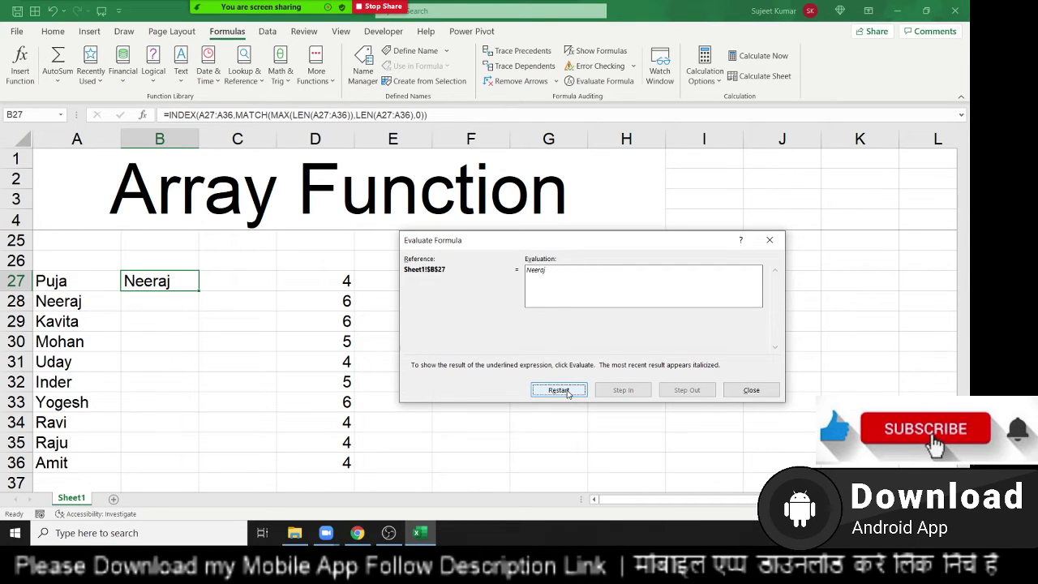
click(751, 390)
double_click(95, 404)
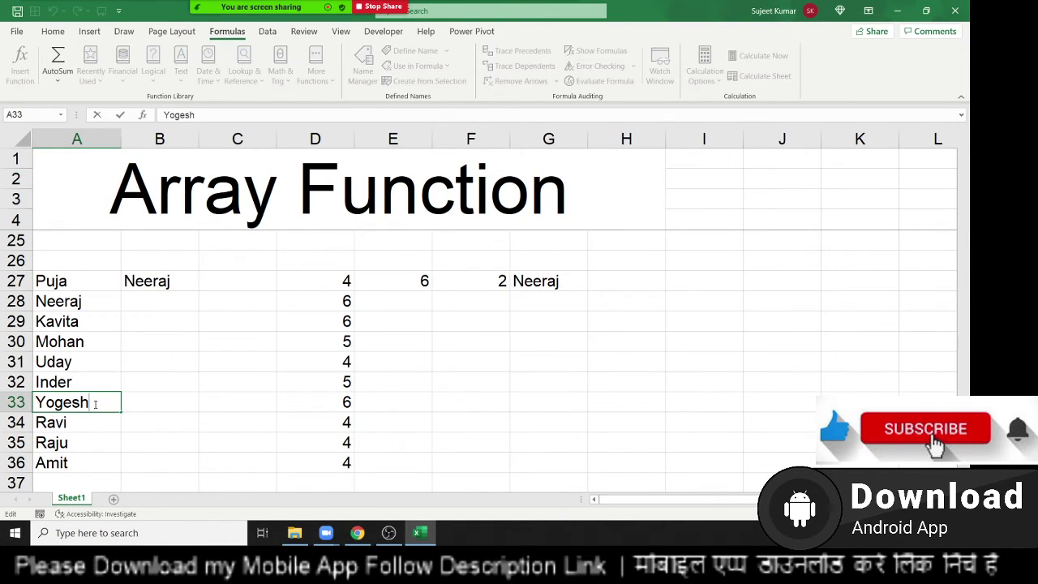
text(Si)
text(ngh)
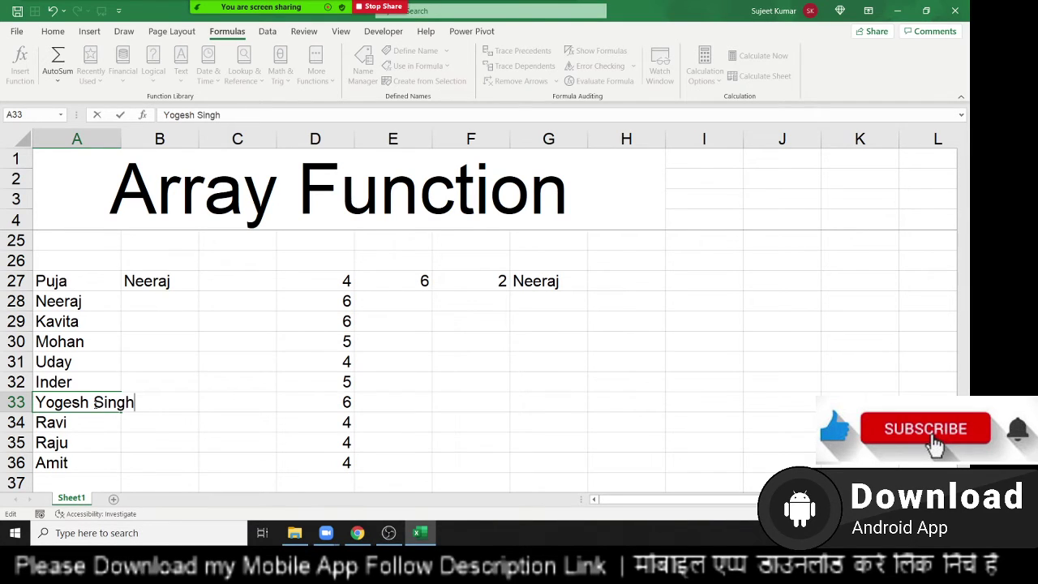
key(Return)
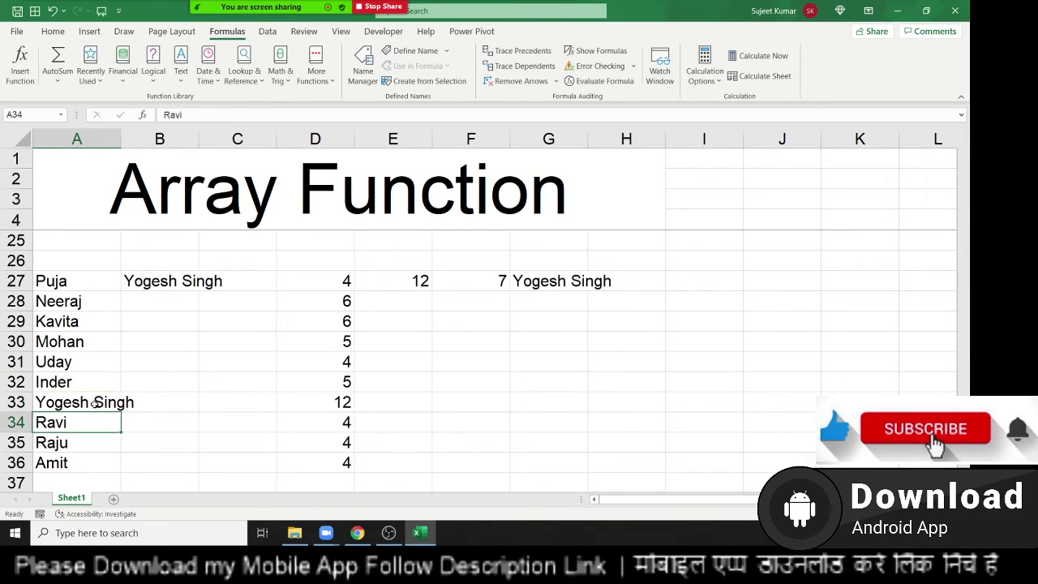
key(Up)
key(Up)
key(Up)
key(Up)
key(Up)
key(Up)
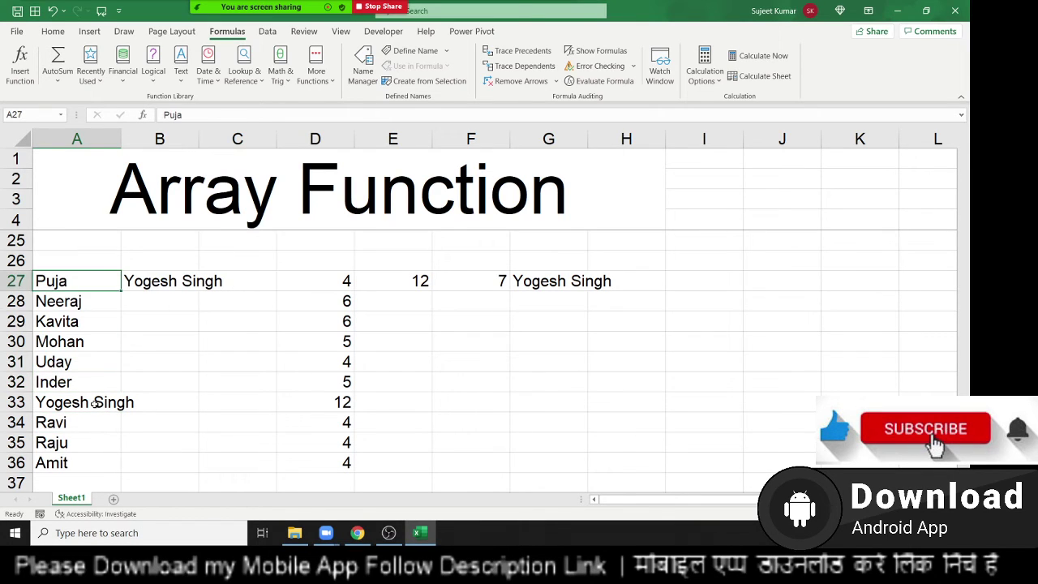
key(Right)
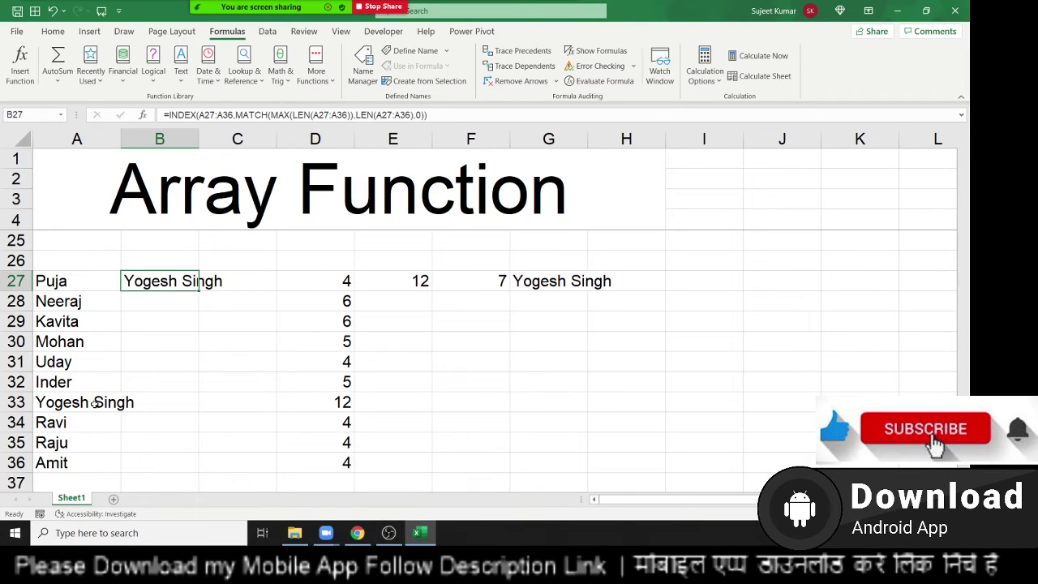
click(347, 358)
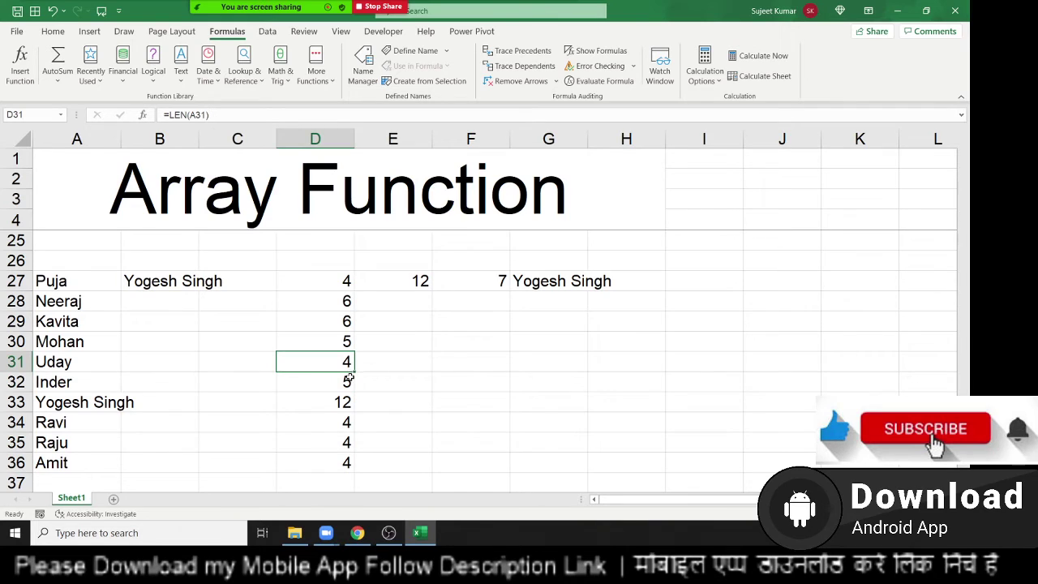
click(479, 286)
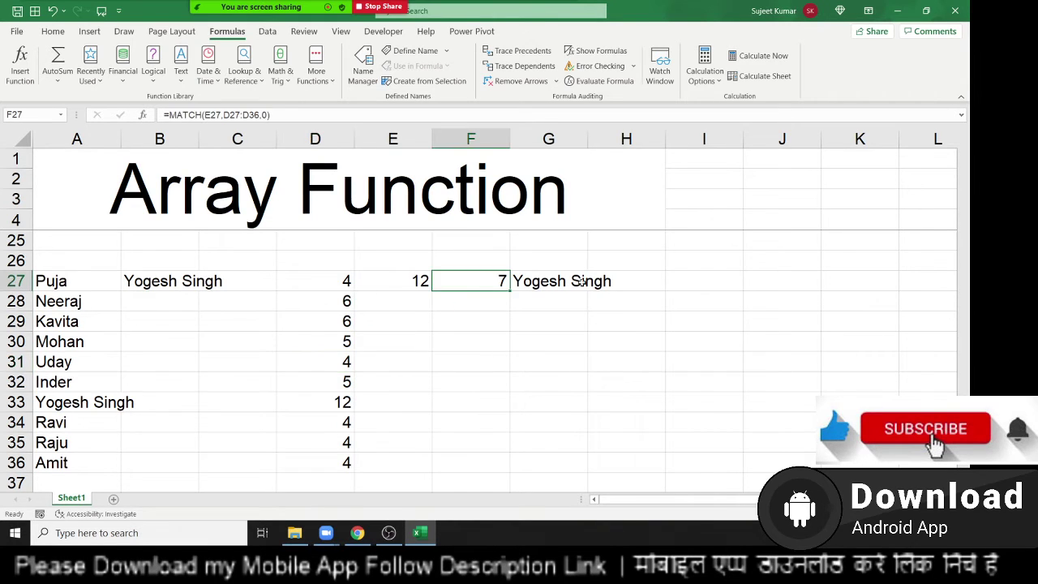
key(Right)
key(Right)
key(Left)
key(Left)
key(Left)
key(Left)
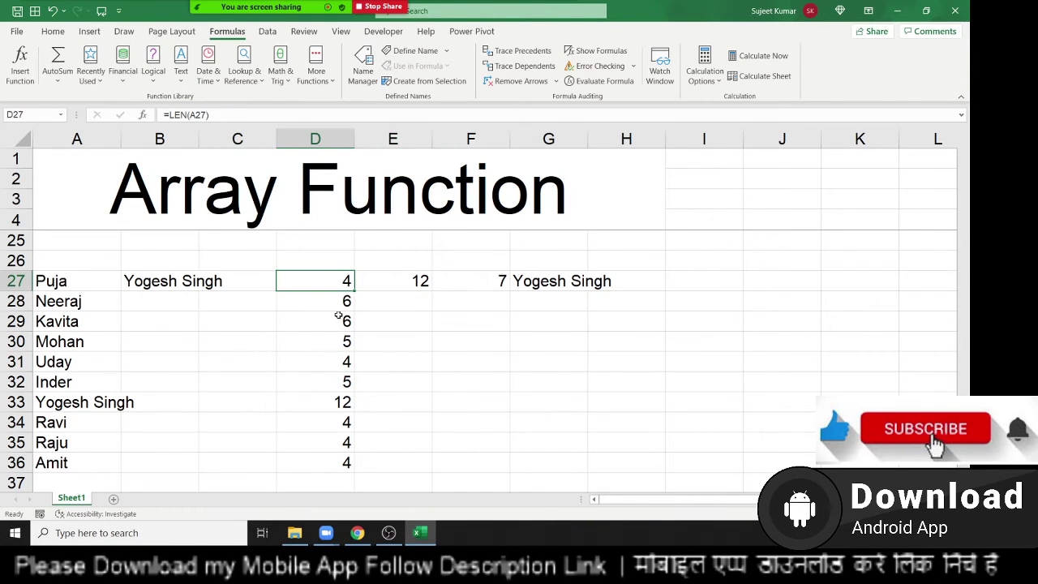
scroll(332, 325, down, 1)
scroll(319, 336, down, 1)
scroll(236, 384, down, 2)
scroll(199, 380, down, 1)
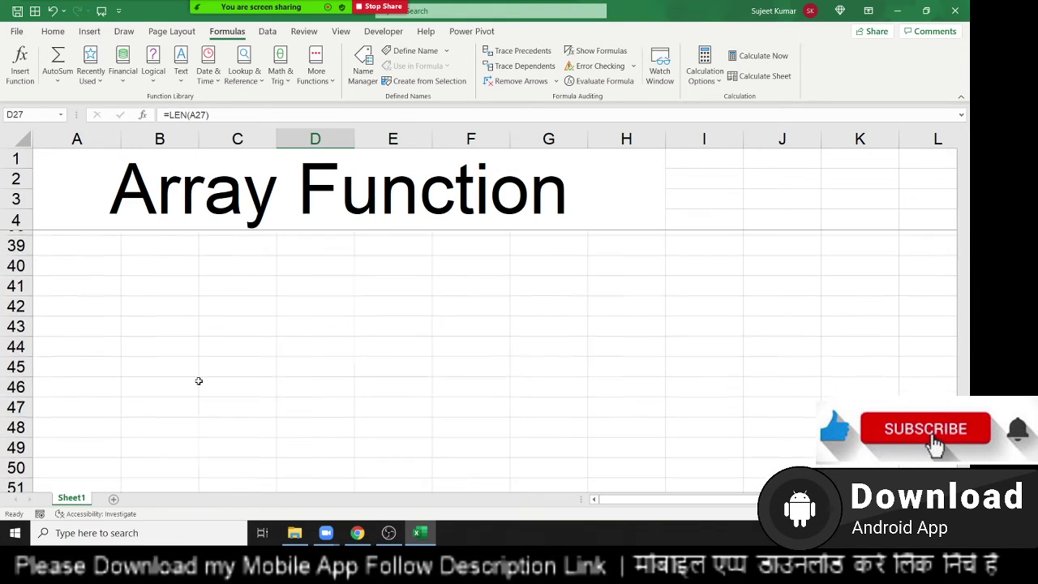
scroll(198, 380, up, 3)
scroll(199, 380, down, 1)
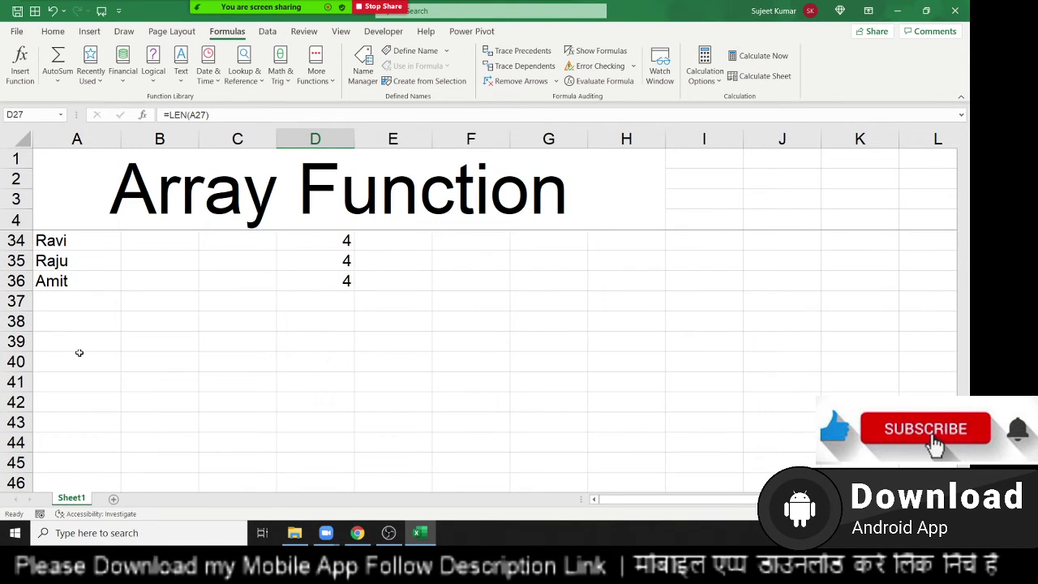
scroll(74, 352, up, 3)
scroll(69, 349, up, 1)
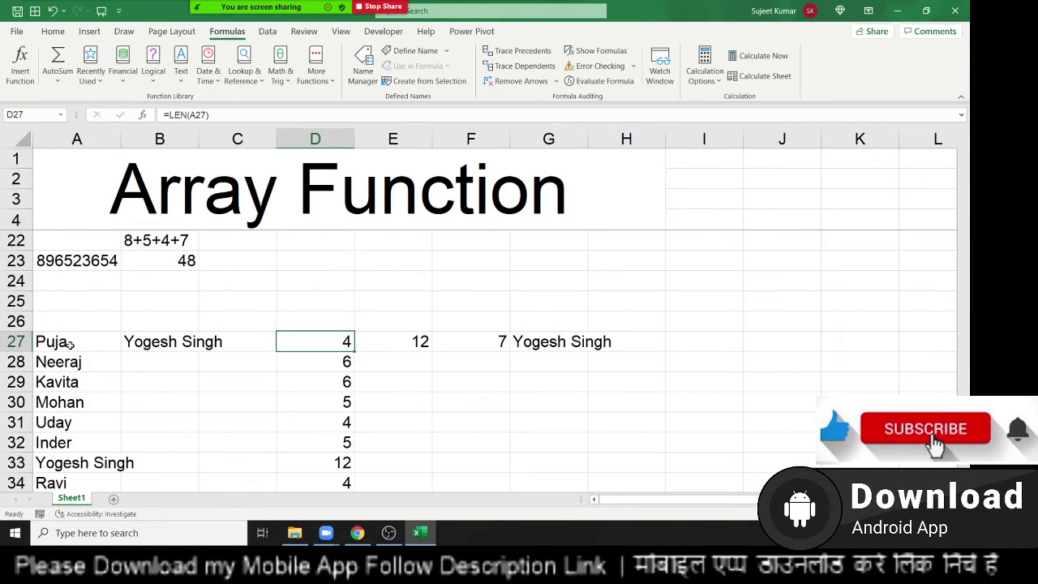
Step: Copy the ten names in A27:A36 and paste them into A39:A48
click(64, 341)
key(ctrl+shift+Down)
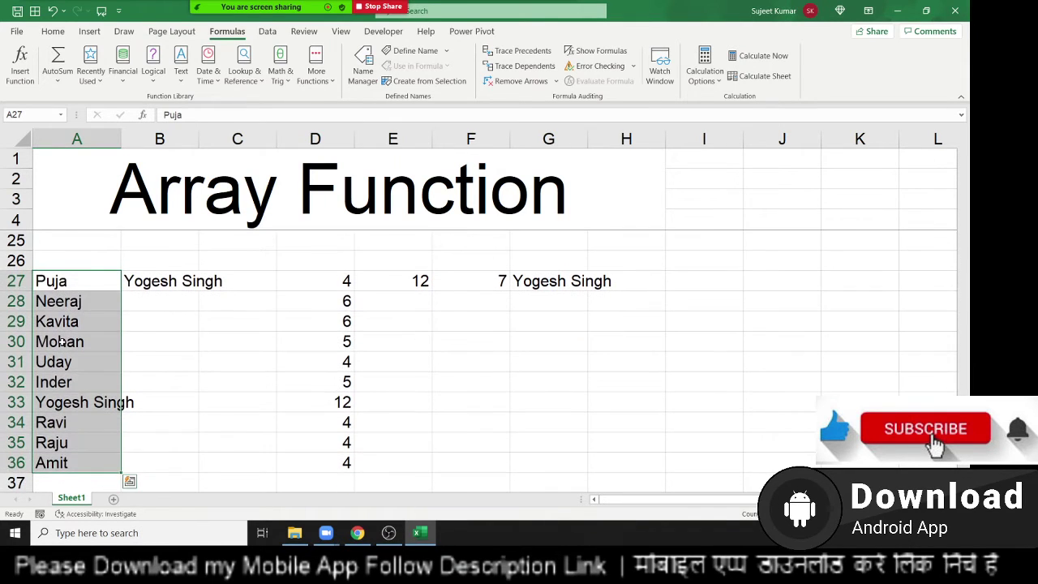
key(ctrl+c)
key(Down)
key(Down)
key(Down)
key(Down)
key(Down)
key(Down)
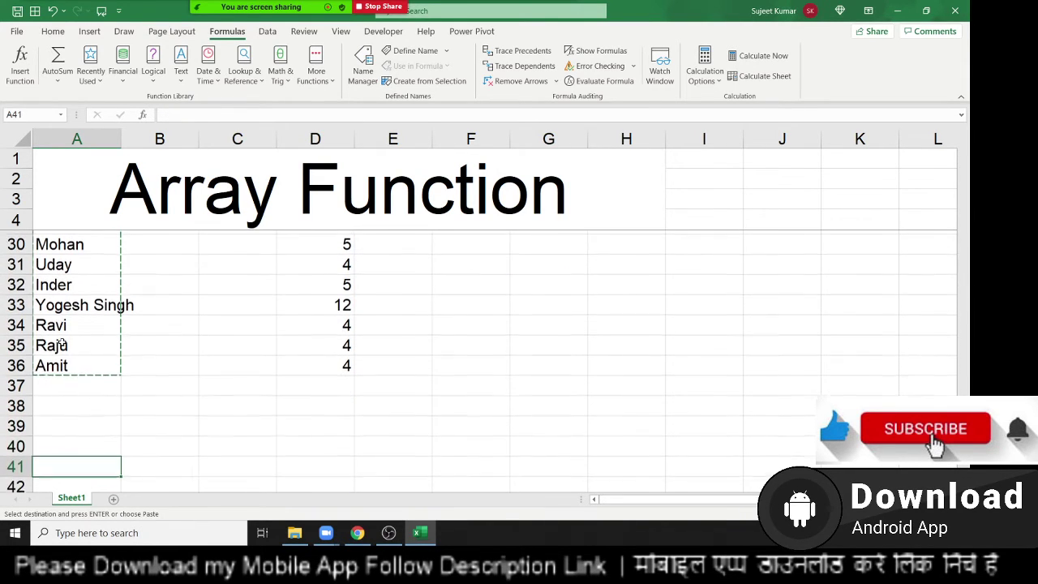
key(Up)
key(Up)
key(ctrl+v)
key(Escape)
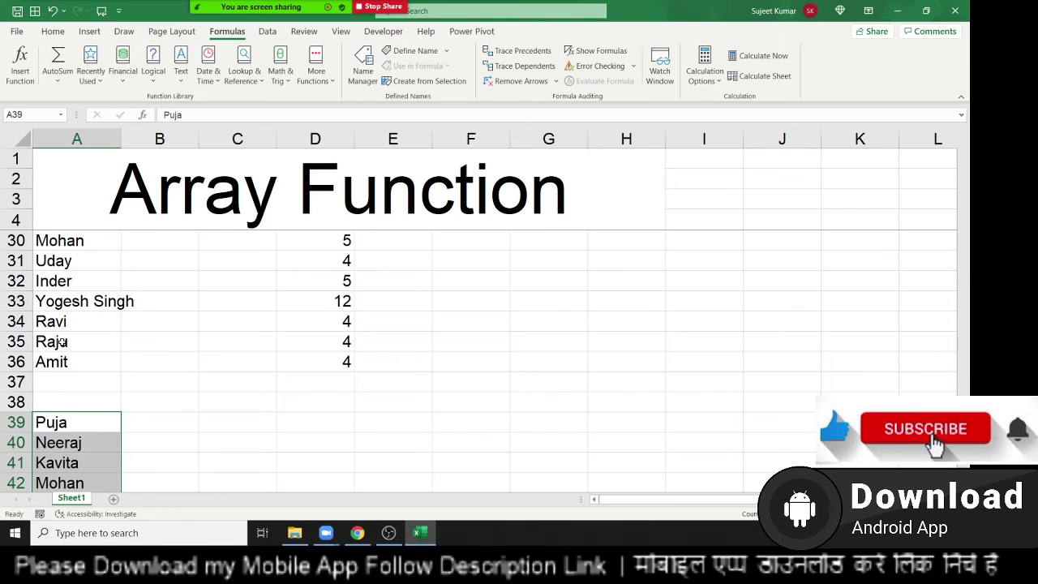
Step: Check the pasted list down to Amit and select C39 beside it
key(Right)
scroll(123, 417, down, 1)
scroll(125, 418, down, 1)
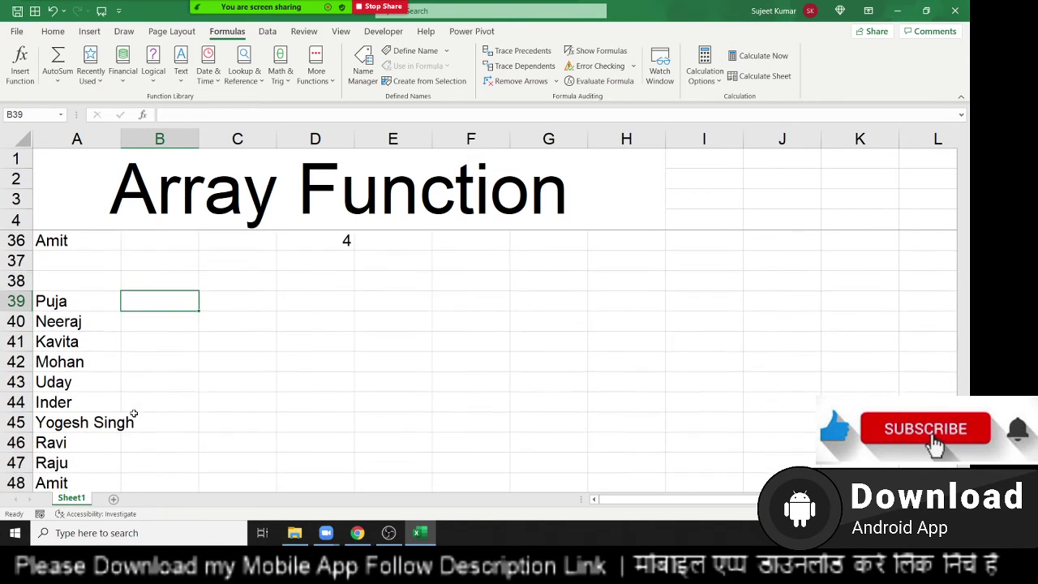
scroll(129, 418, down, 1)
scroll(134, 414, up, 2)
scroll(134, 414, down, 1)
scroll(134, 413, down, 1)
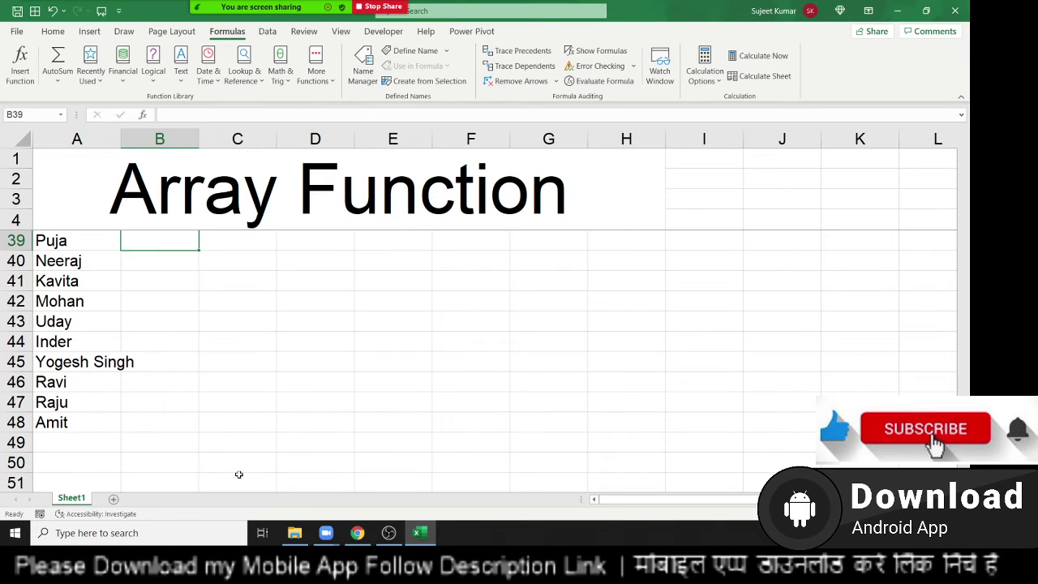
click(91, 425)
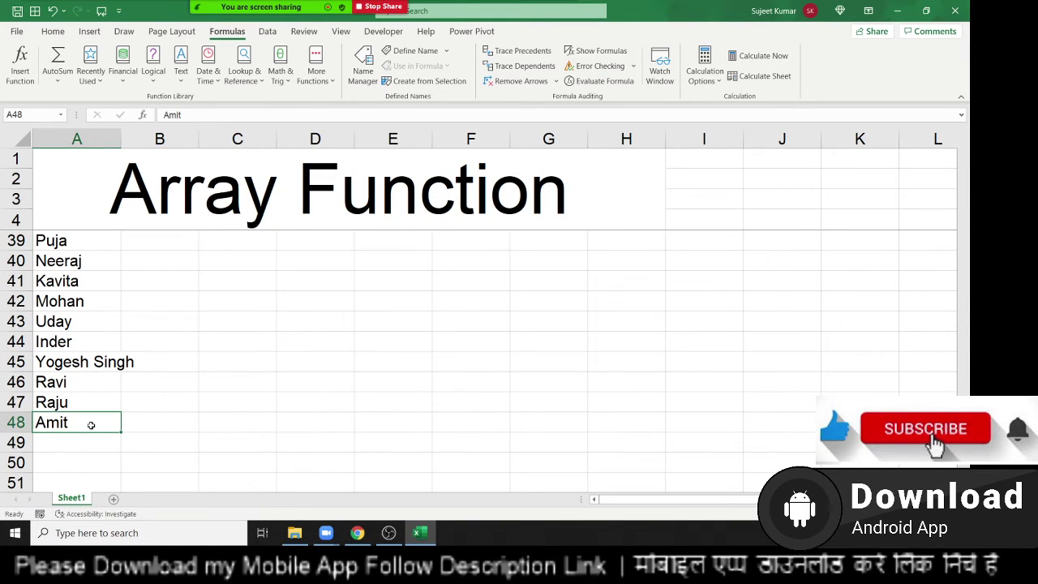
click(81, 446)
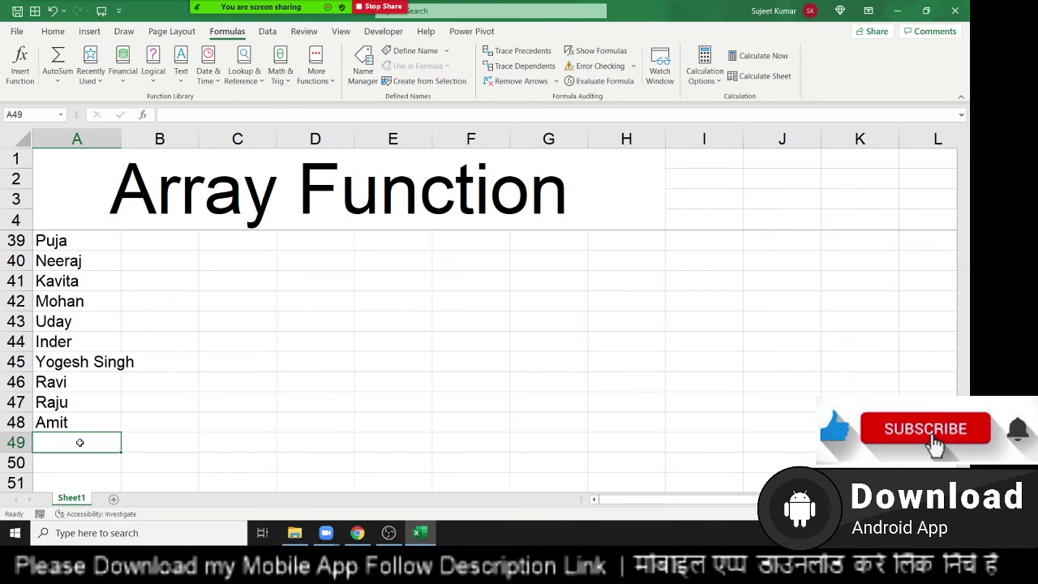
click(228, 264)
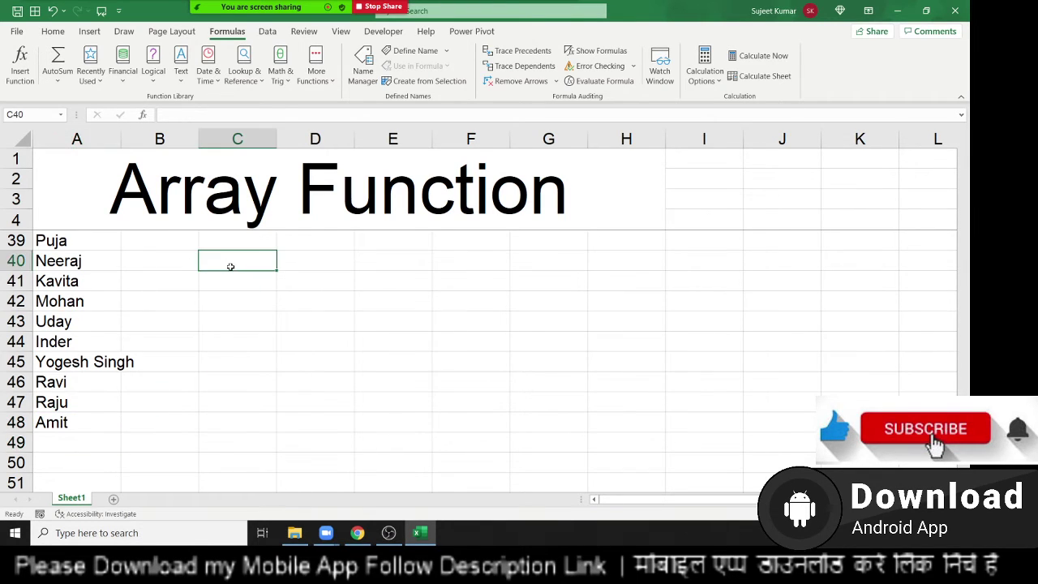
scroll(229, 263, up, 1)
click(228, 298)
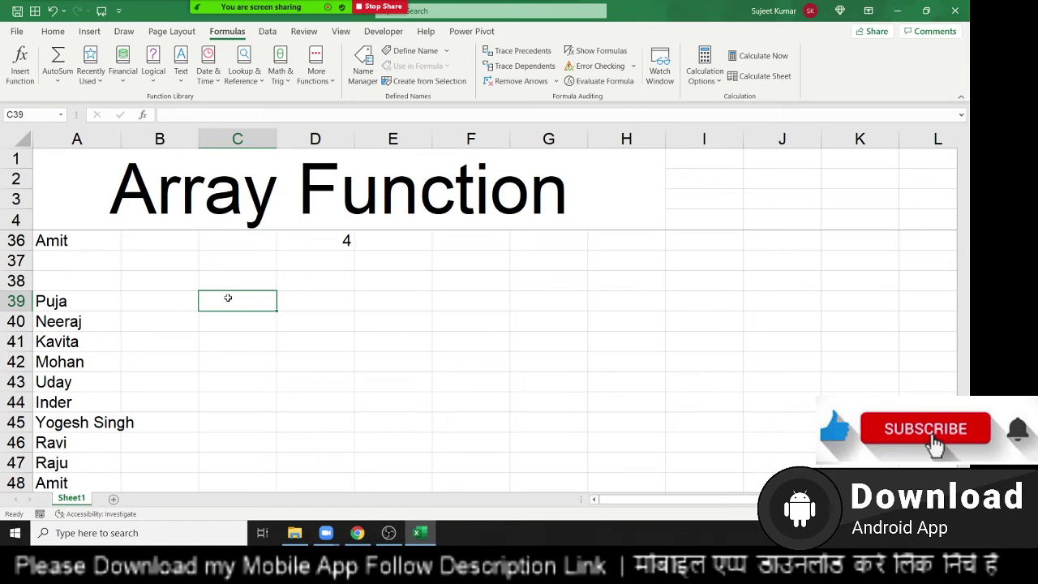
Step: Cancel the half-typed formula in C39 and check the cells below the pasted names
text(=)
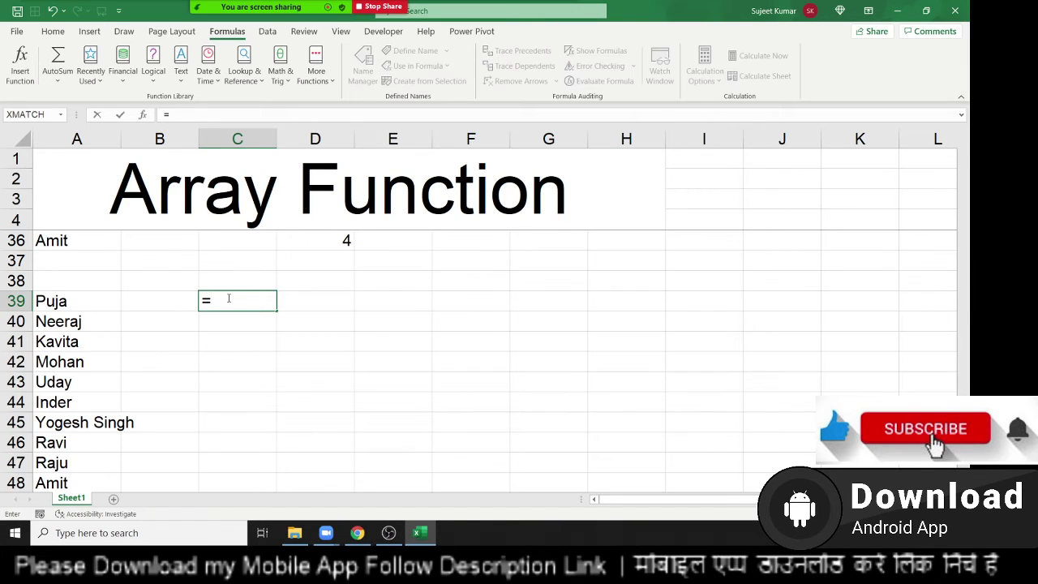
text(ma)
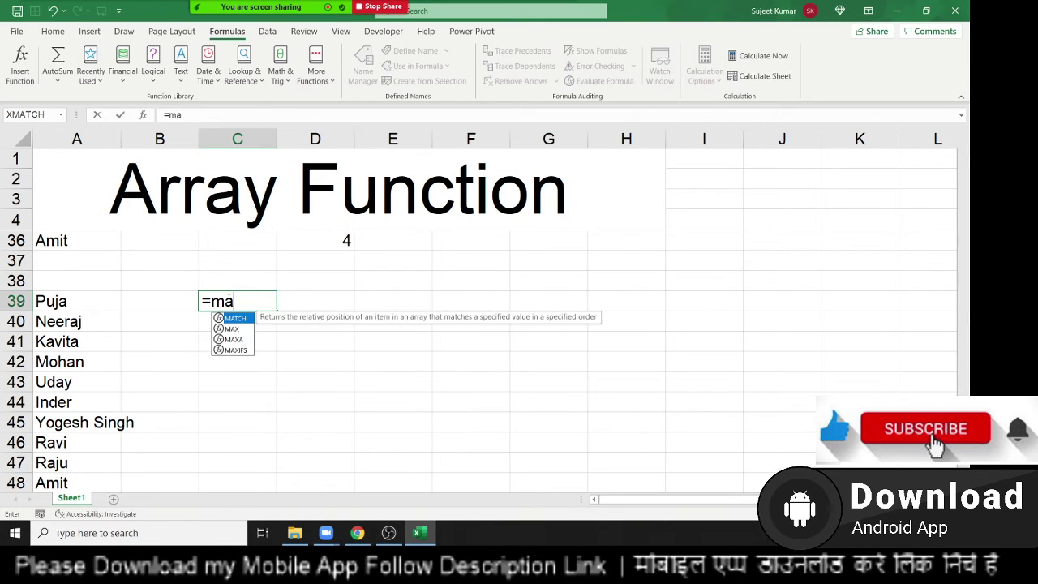
key(Escape)
key(Escape)
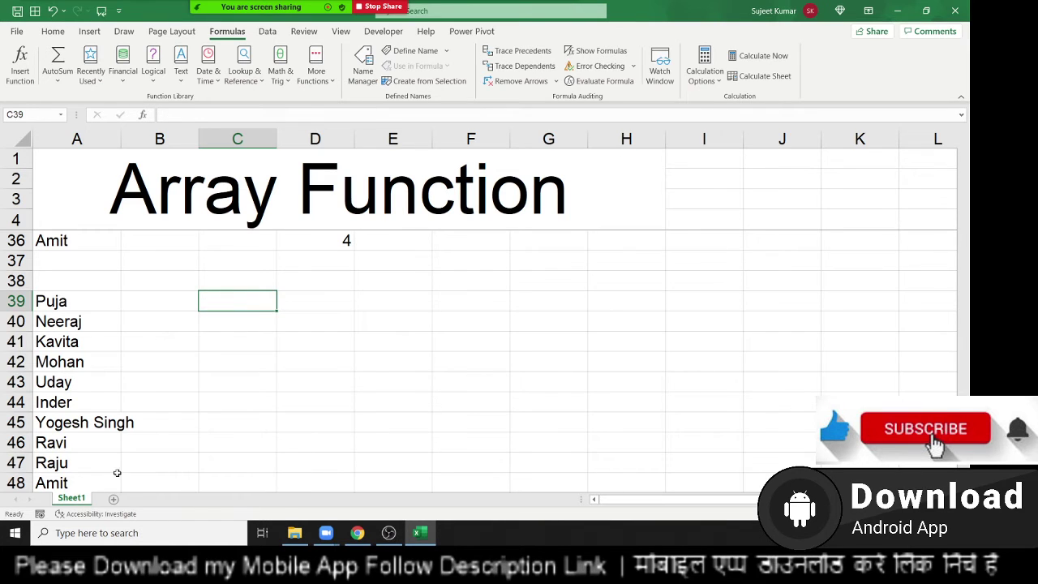
scroll(116, 473, down, 3)
click(61, 318)
drag(61, 318, 86, 419)
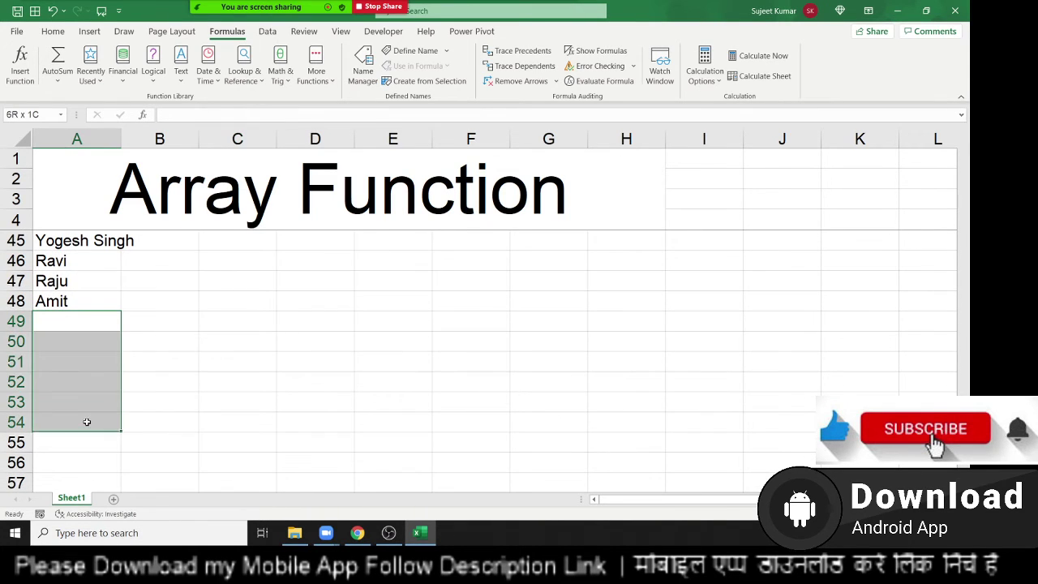
scroll(86, 422, up, 1)
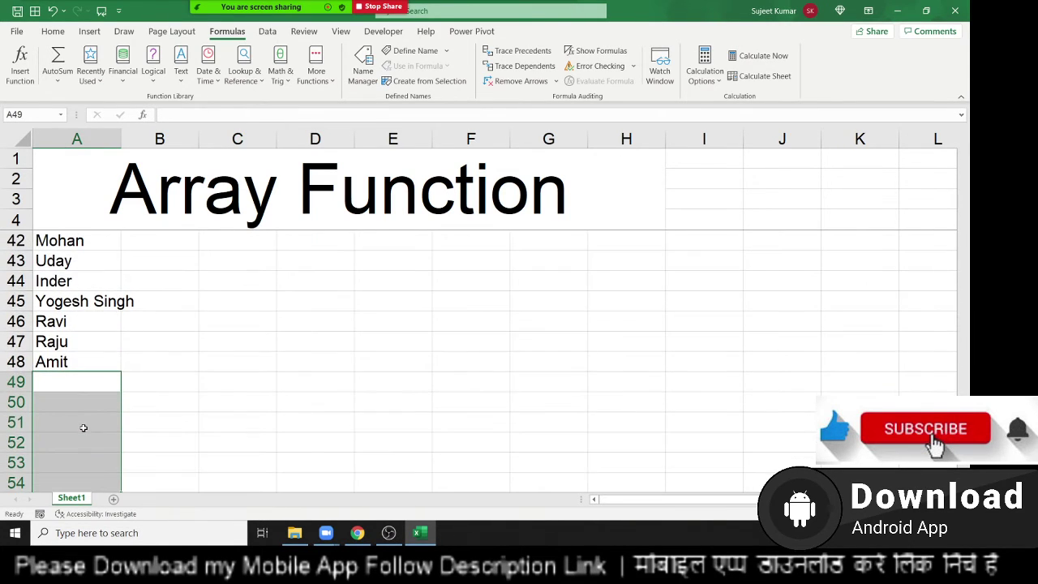
scroll(85, 425, up, 1)
scroll(90, 418, up, 1)
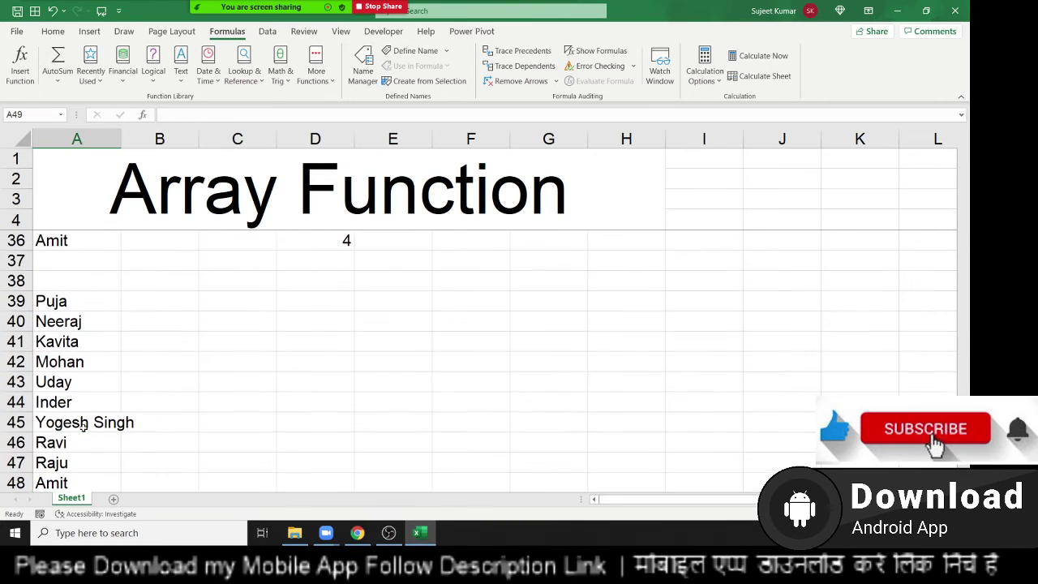
click(215, 298)
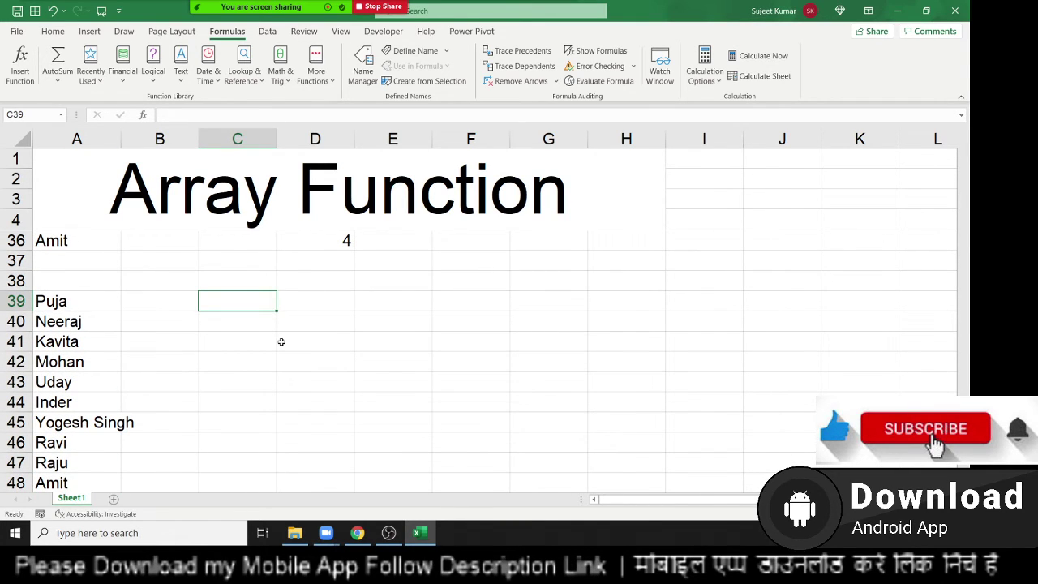
Step: Enter =IF(A39>0,ROW()) in B39, returning row number 39
key(Left)
key(Left)
key(Right)
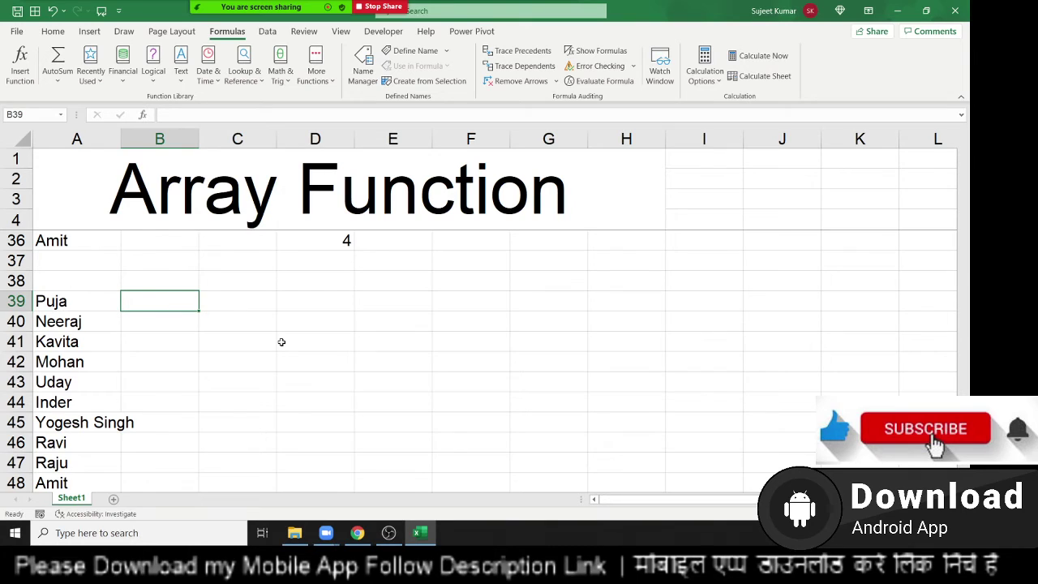
text(=if)
key(Tab)
key(Left)
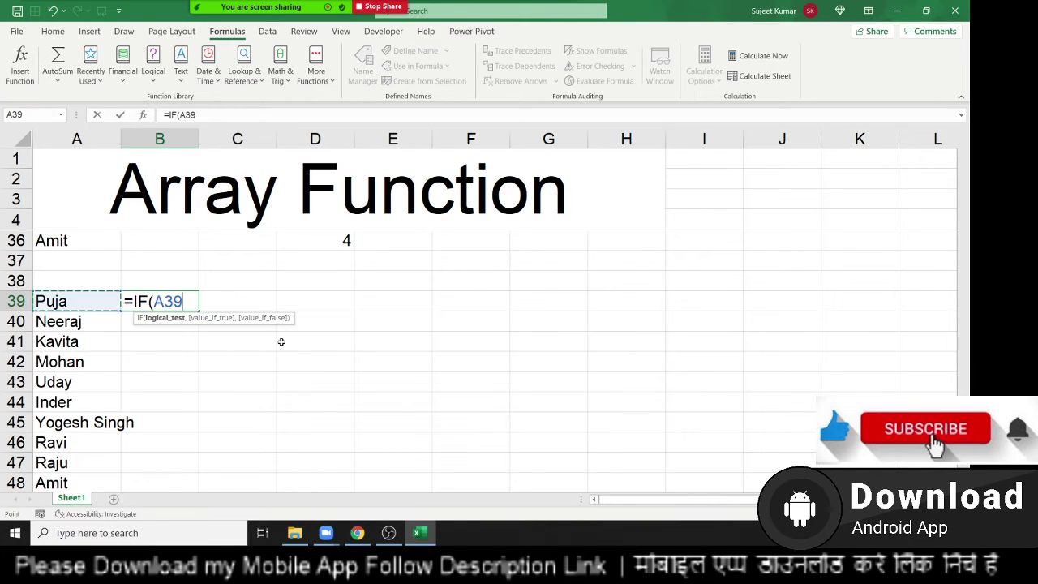
text(>0)
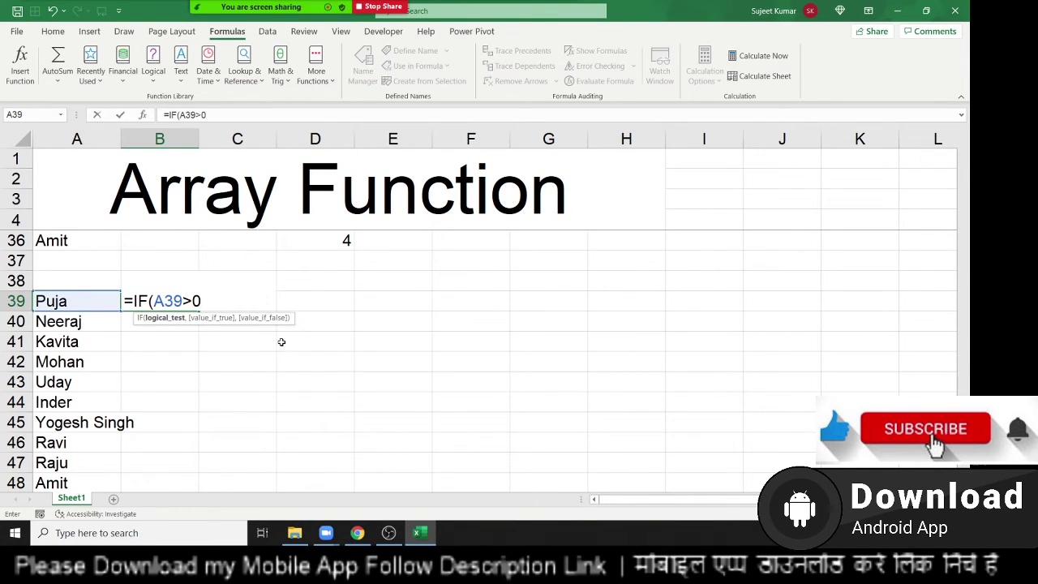
text(,row)
key(Tab)
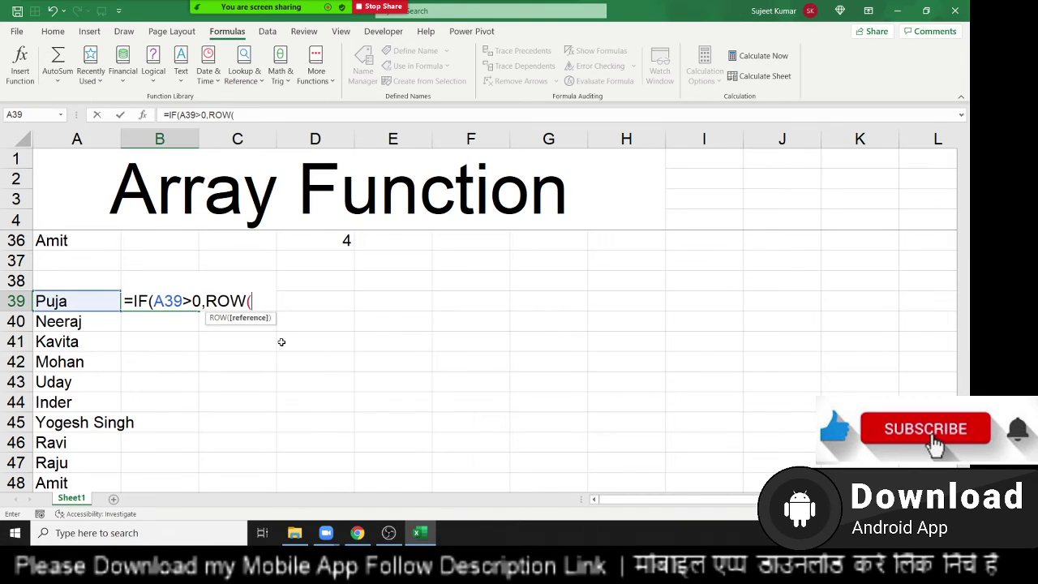
text())
key(Return)
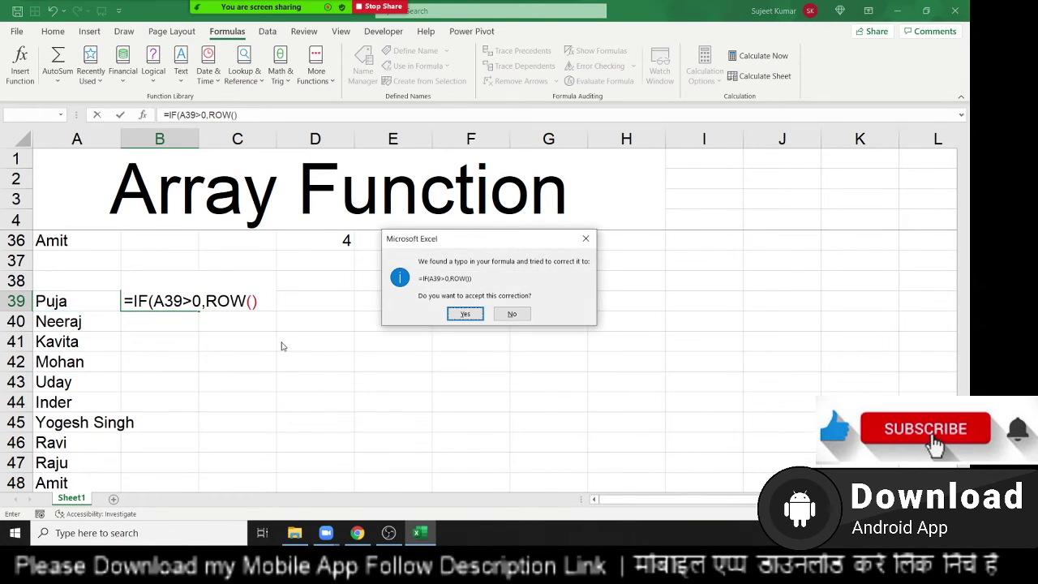
key(Return)
key(Up)
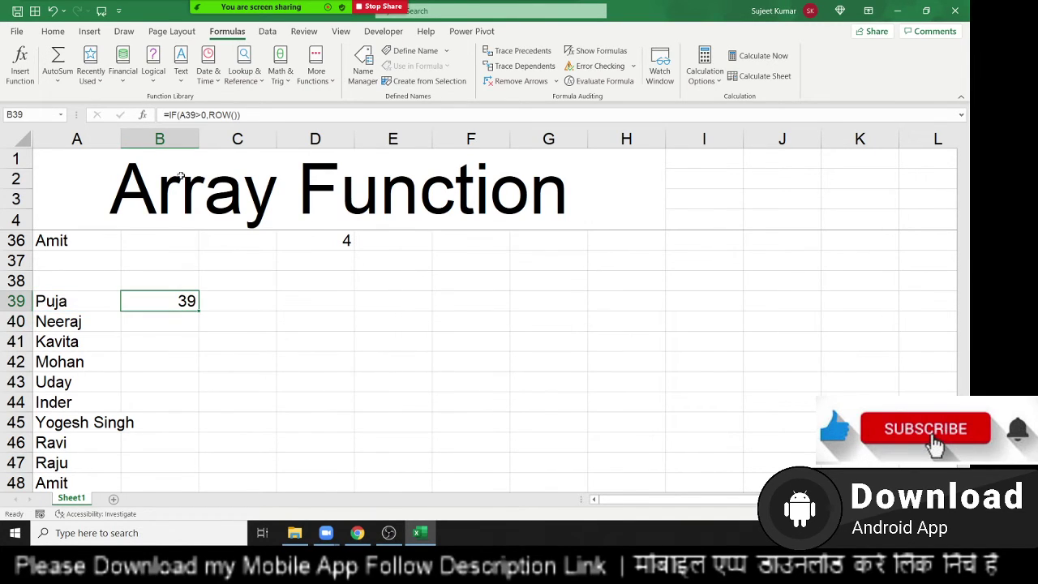
Step: Fill the IF formula down to B53, giving row numbers 39–48 and FALSE below
scroll(225, 300, down, 1)
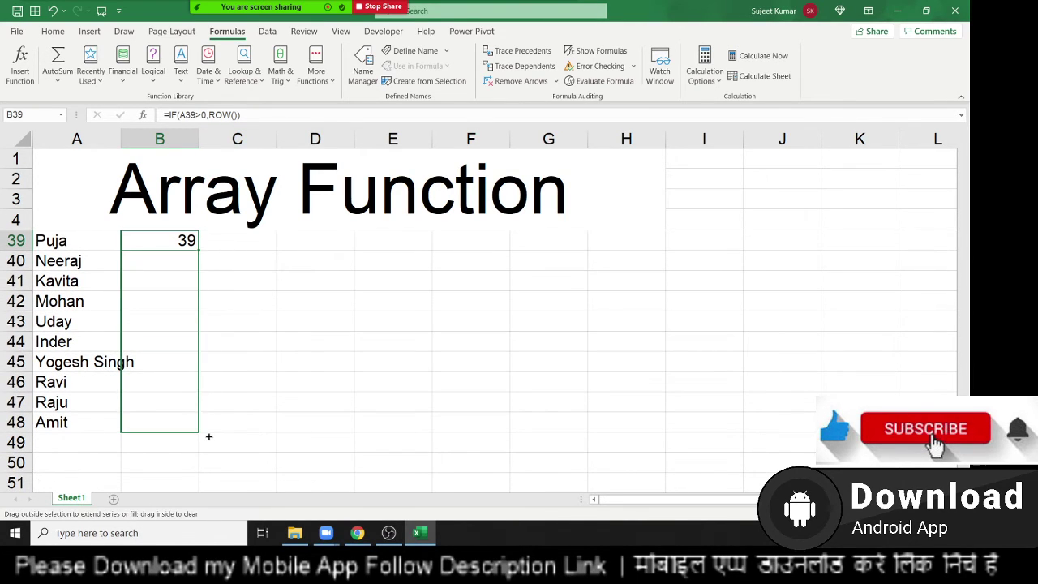
drag(198, 251, 205, 432)
scroll(203, 430, down, 2)
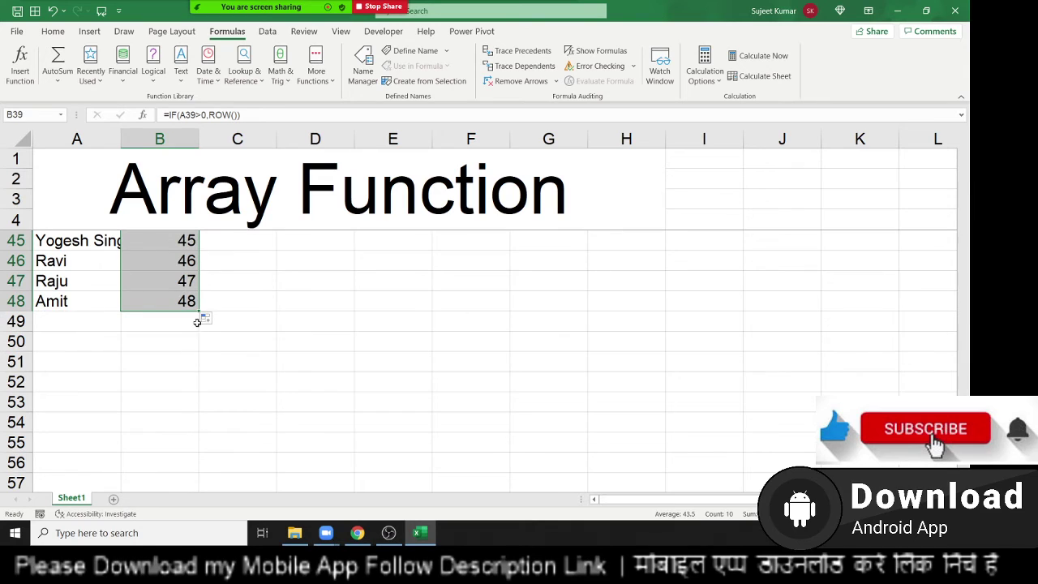
drag(201, 312, 203, 405)
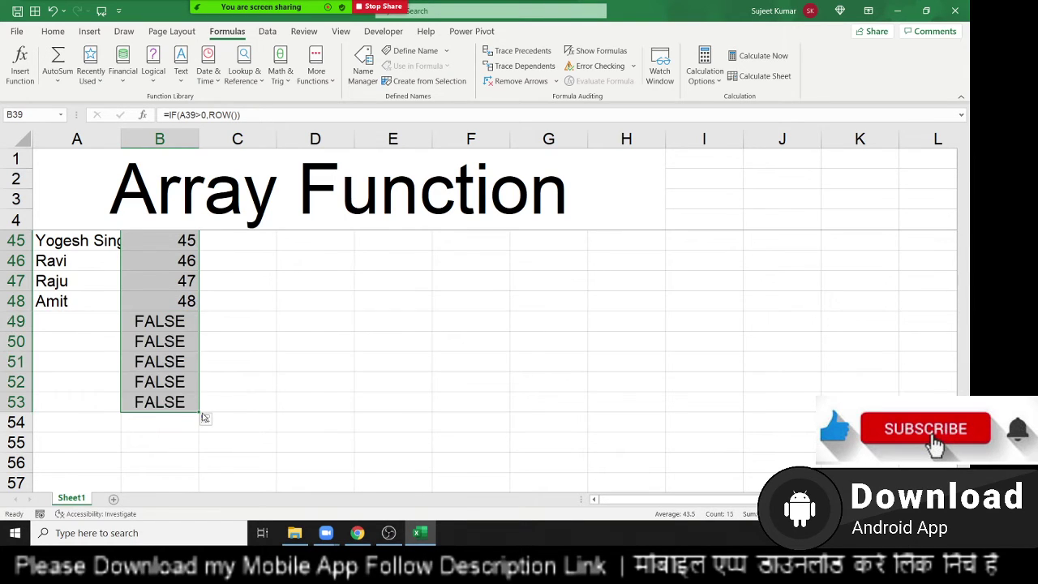
scroll(202, 410, up, 3)
click(285, 295)
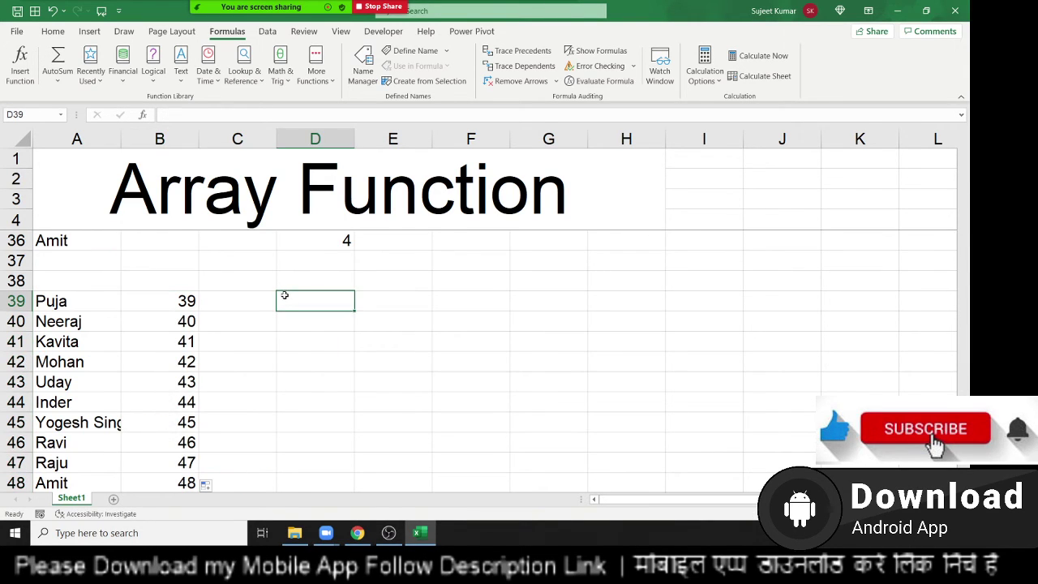
Step: Enter =MAX(B39:B53) in D39, returning the maximum 48
text(=max)
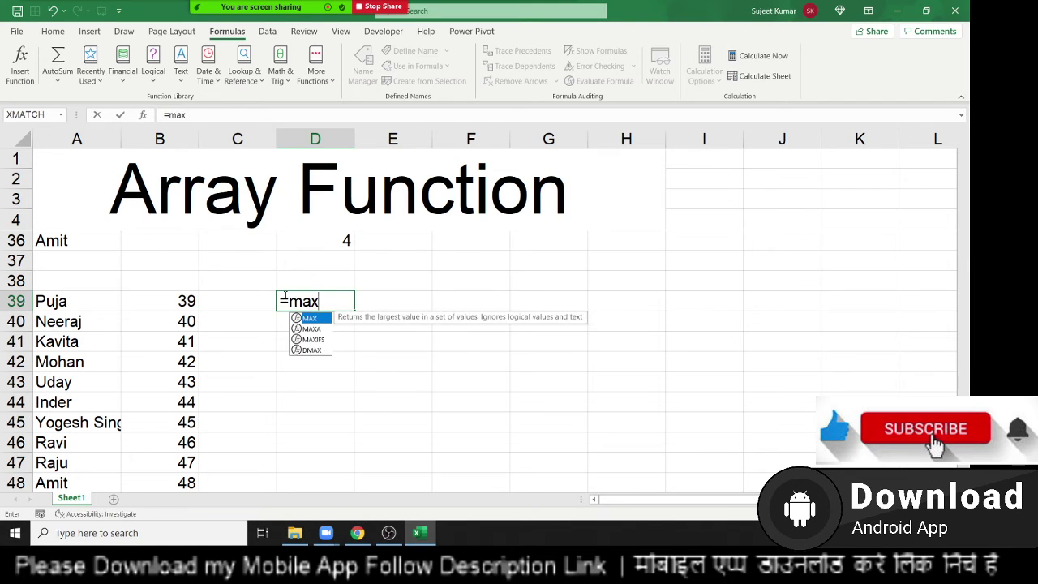
key(Tab)
key(Left)
key(Left)
key(ctrl+shift+Down)
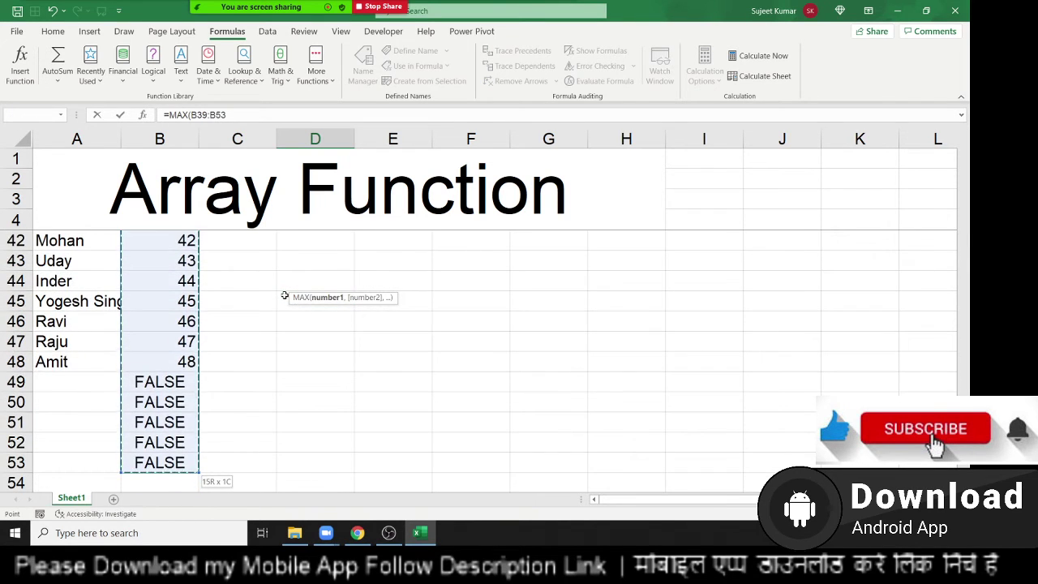
key(Return)
key(Up)
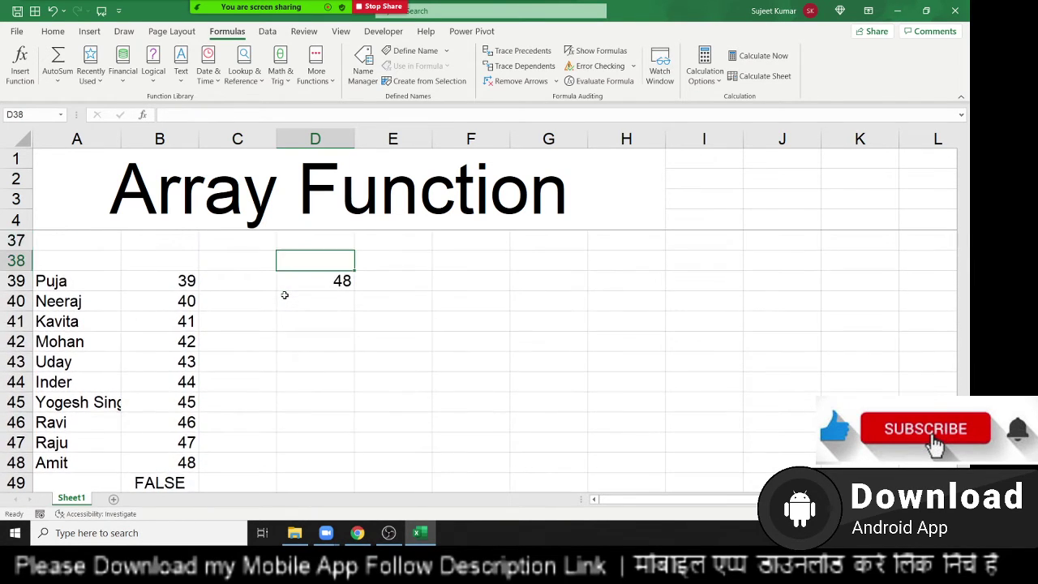
Step: Enter =MATCH(D39,B39:B53,0) in E39 to get the maximum's position, 10
key(Right)
text(=ma)
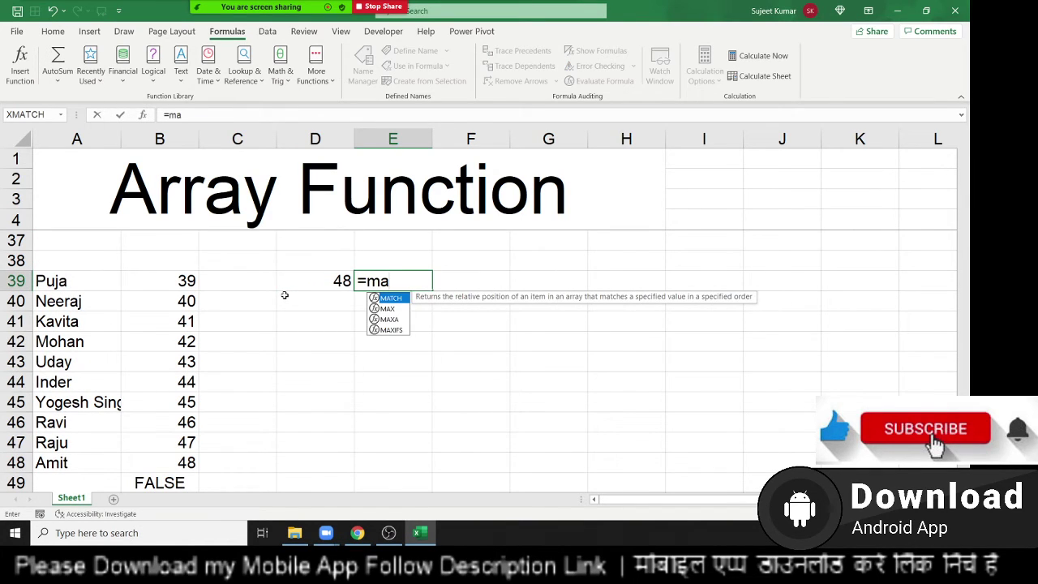
key(Tab)
key(Left)
text(,)
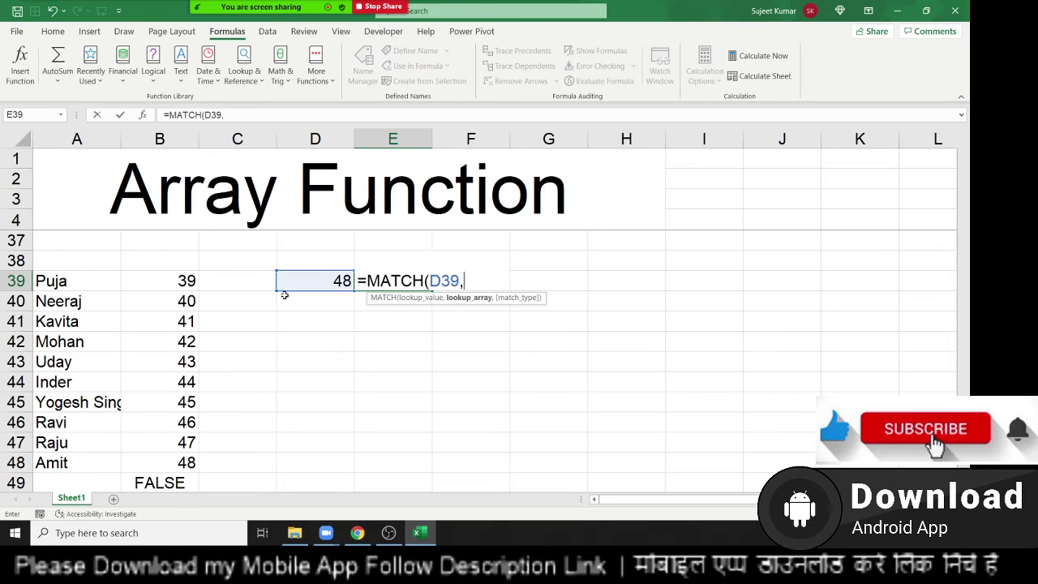
key(Left)
key(Left)
key(Left)
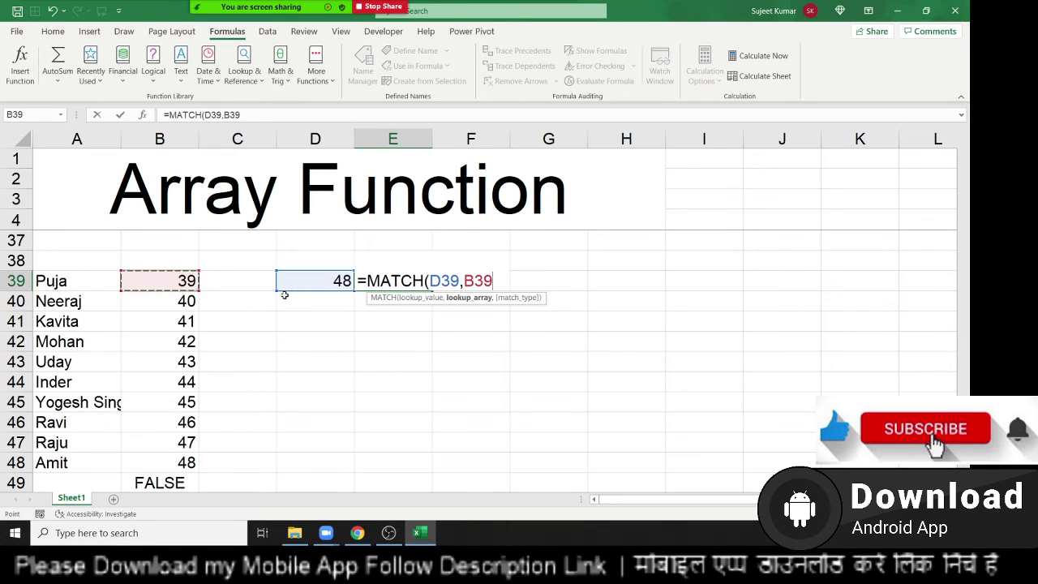
key(ctrl+shift+Down)
text(:B53,0)
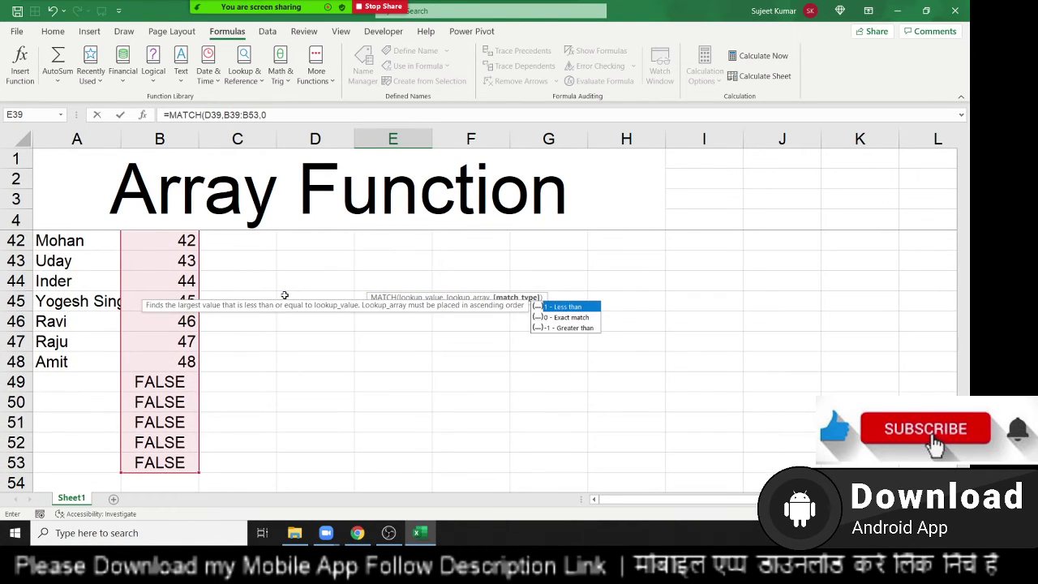
key(Return)
key(Up)
key(Right)
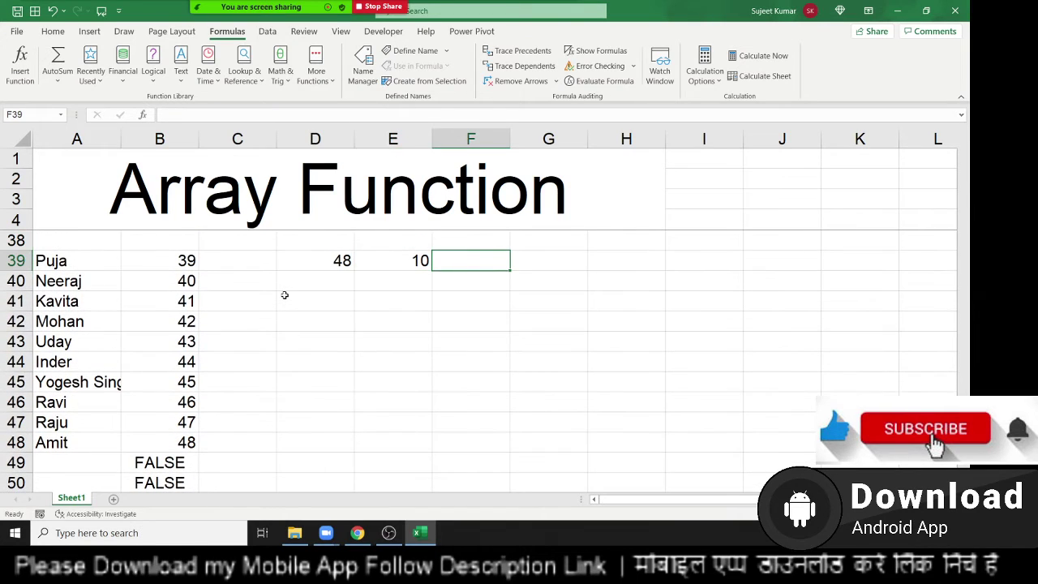
Step: Enter =INDEX(A39:A53,E39) in F39, returning the last name Amit
text(=)
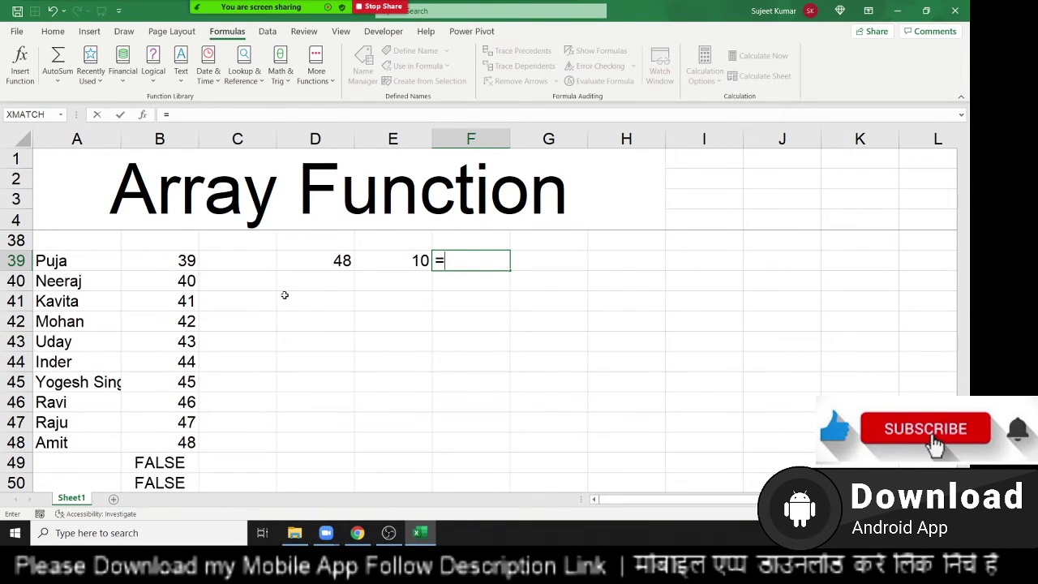
text(id)
key(BackSpace)
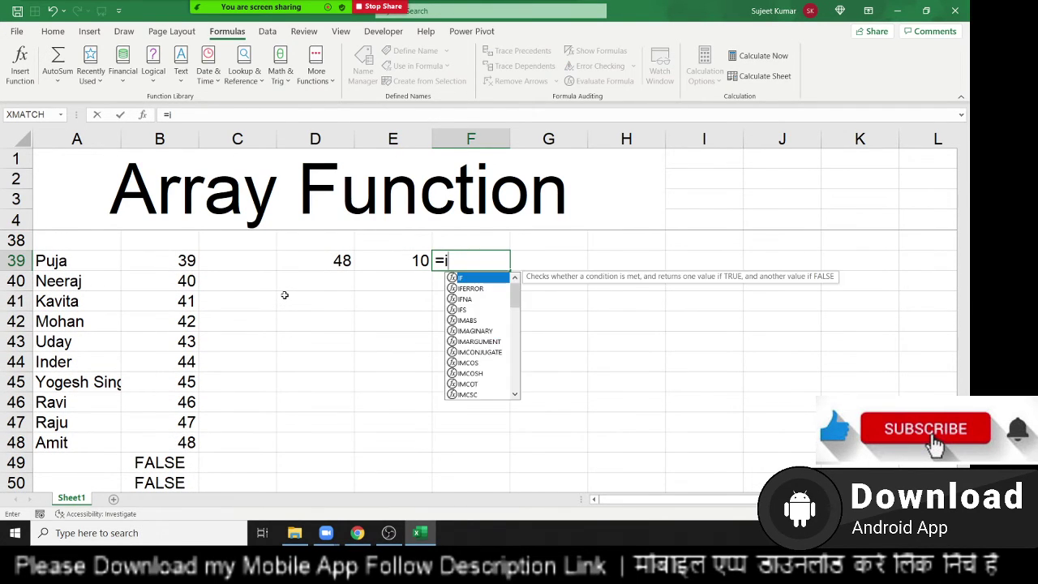
text(n)
key(Tab)
key(Left)
key(Left)
key(Left)
key(Left)
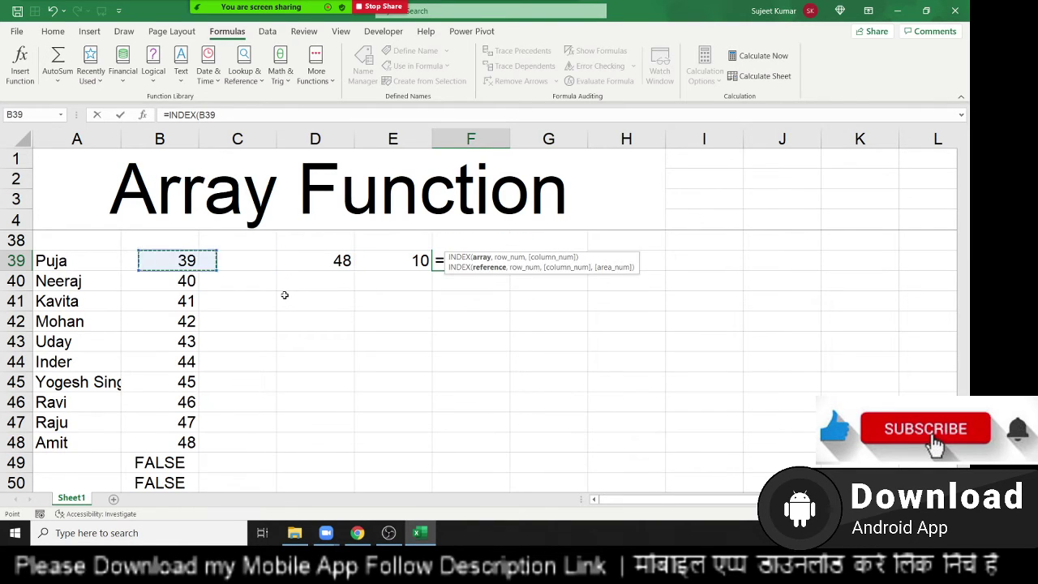
key(Left)
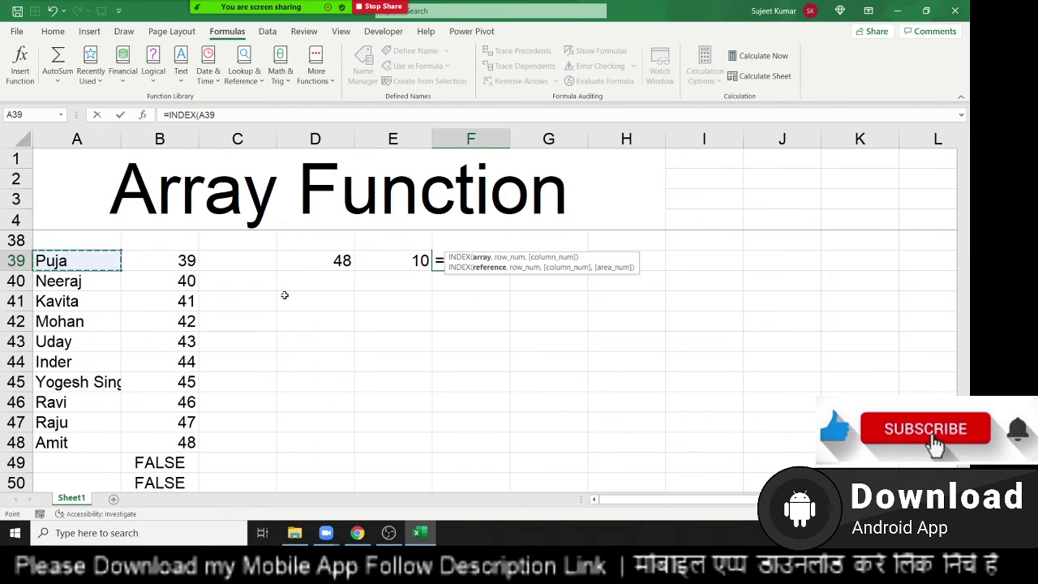
key(Right)
key(Left)
key(shift+Down)
key(shift+Down)
key(shift+Down)
key(shift+Down)
key(shift+Down)
key(shift+Down)
key(shift+Down)
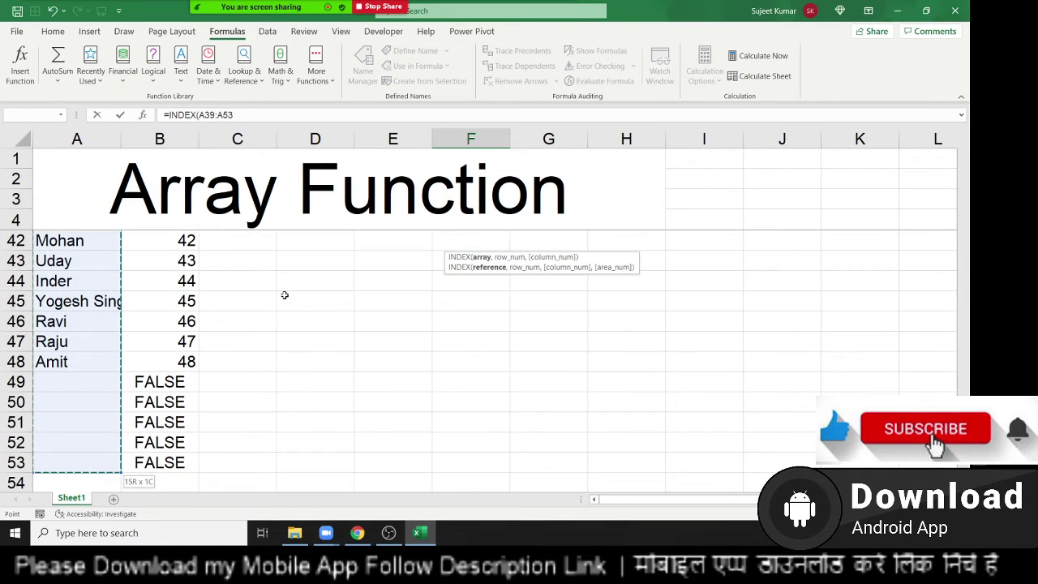
text(,)
text(E)
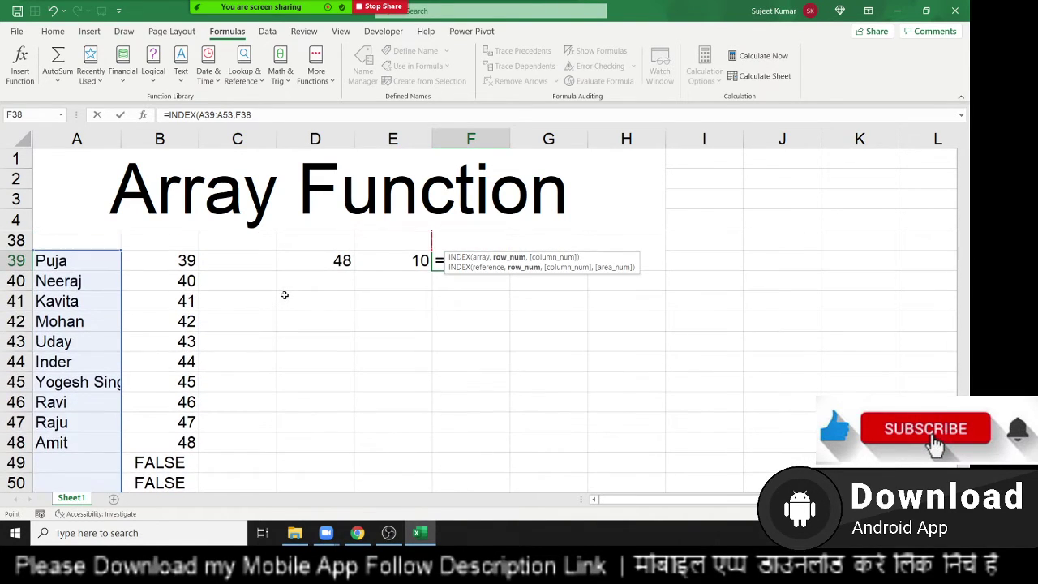
text(39)
key(Return)
key(Up)
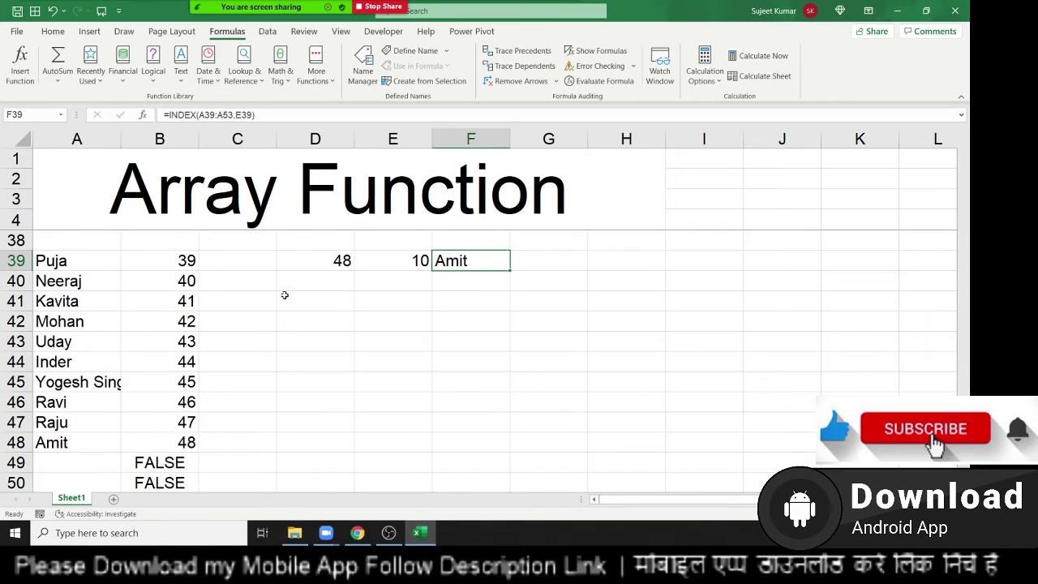
click(83, 467)
Step: Add the name Pua in A49 so the results update to 49, 11 and Pua
text(Pu)
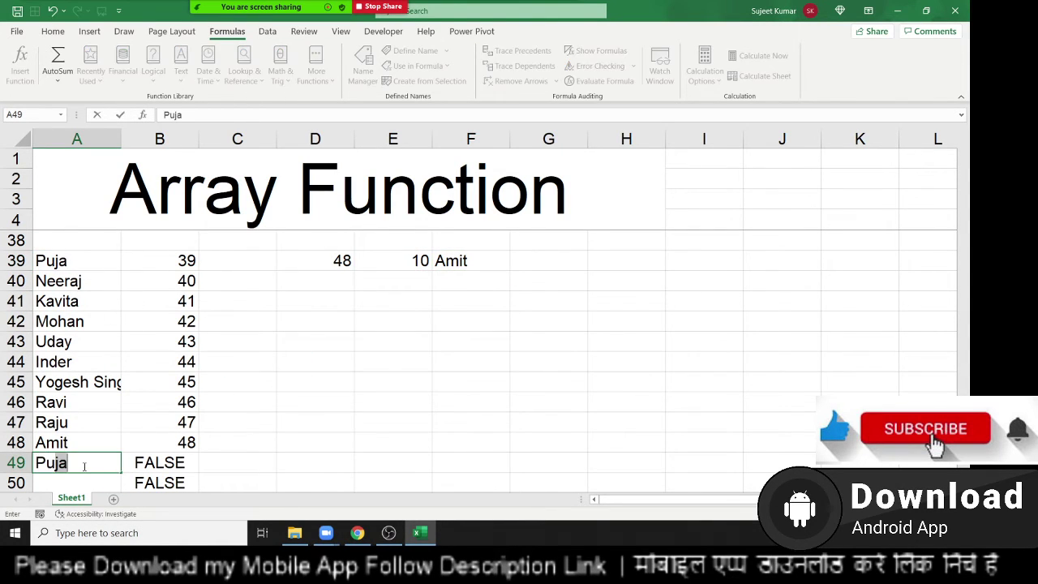
text(a)
key(Return)
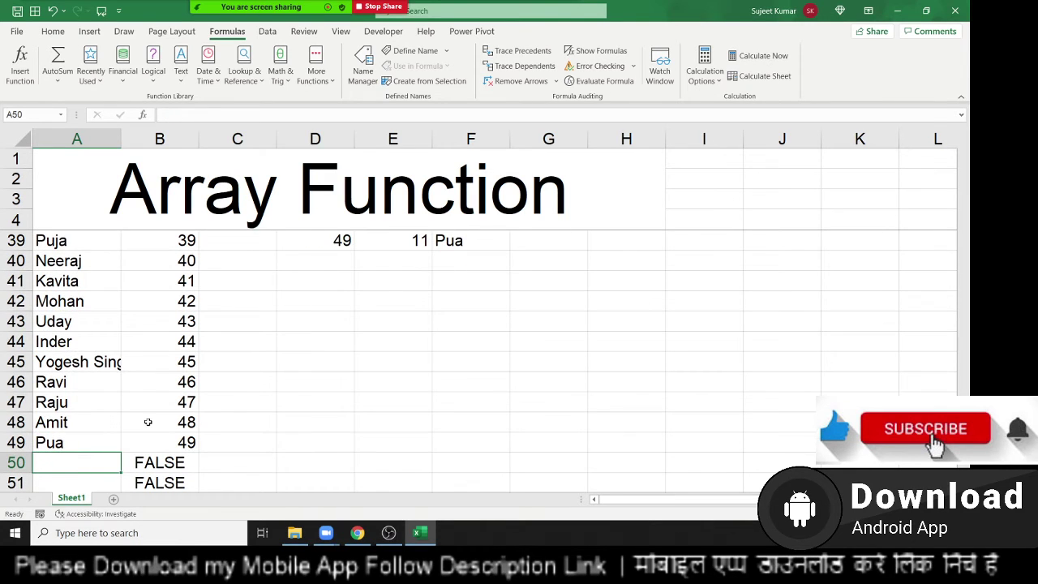
scroll(186, 442, up, 3)
scroll(186, 422, down, 2)
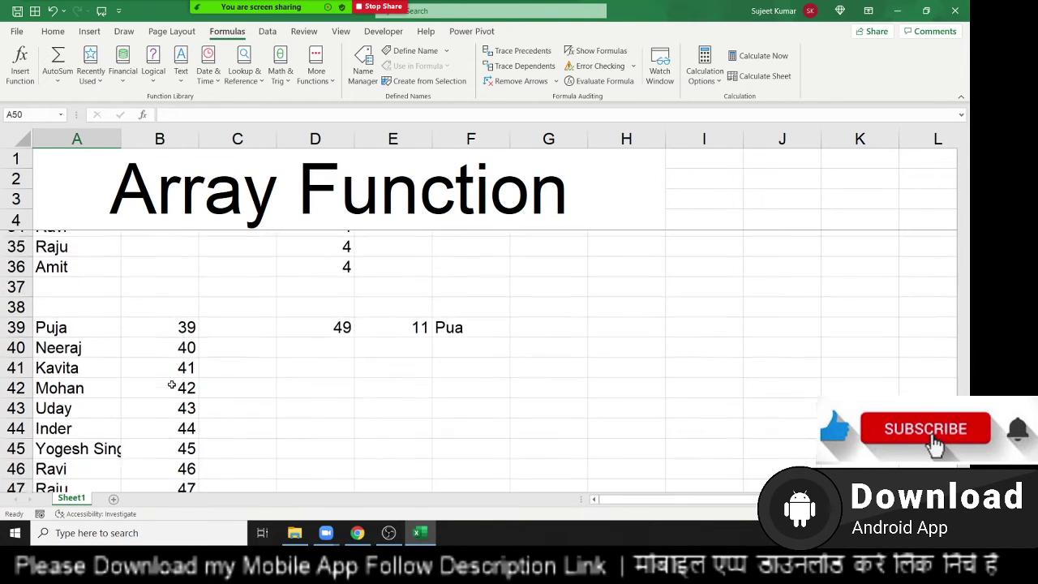
Step: Move the B39:F53 formula block two columns right to D39:H53
click(180, 300)
scroll(256, 325, down, 2)
shift+click(403, 459)
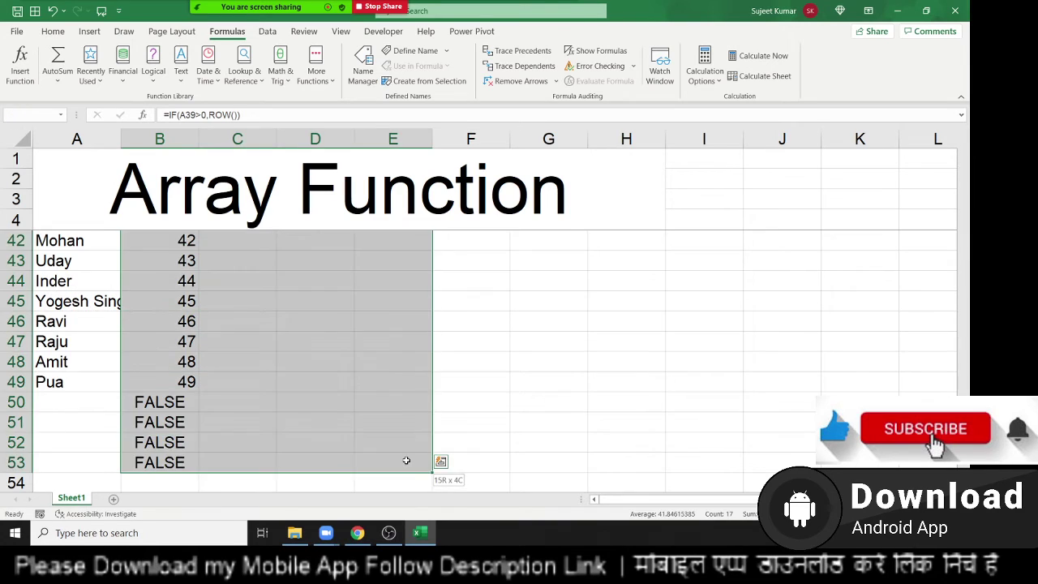
scroll(406, 457, up, 2)
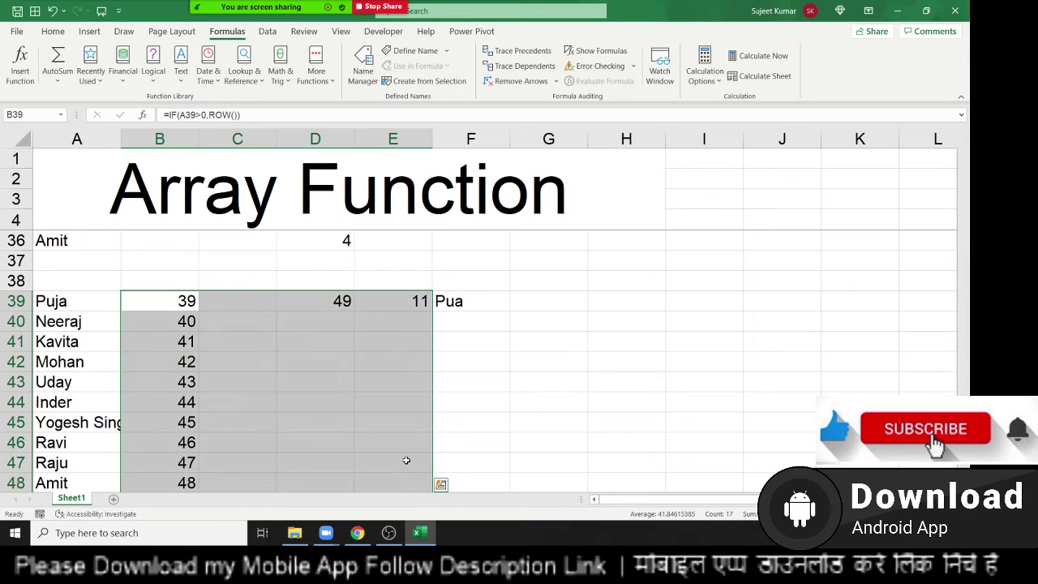
scroll(475, 463, down, 2)
shift+click(487, 464)
scroll(364, 408, up, 3)
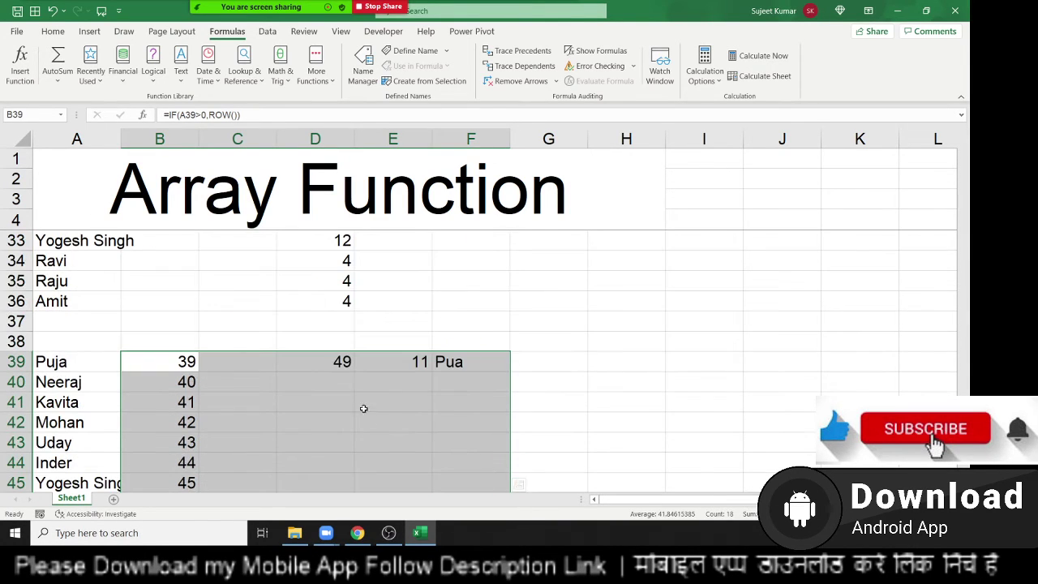
drag(331, 354, 442, 361)
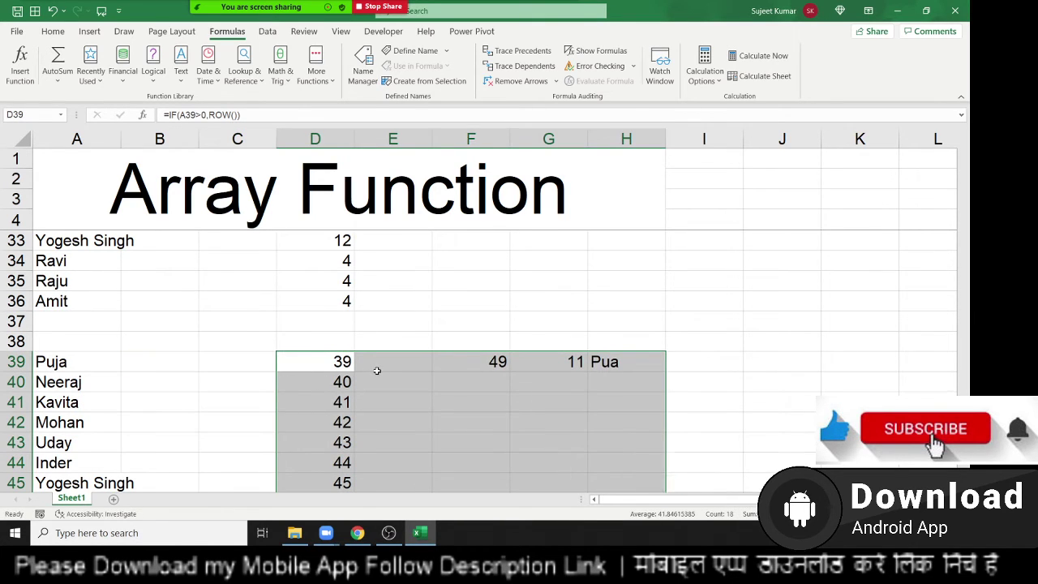
scroll(360, 367, down, 3)
scroll(446, 431, up, 2)
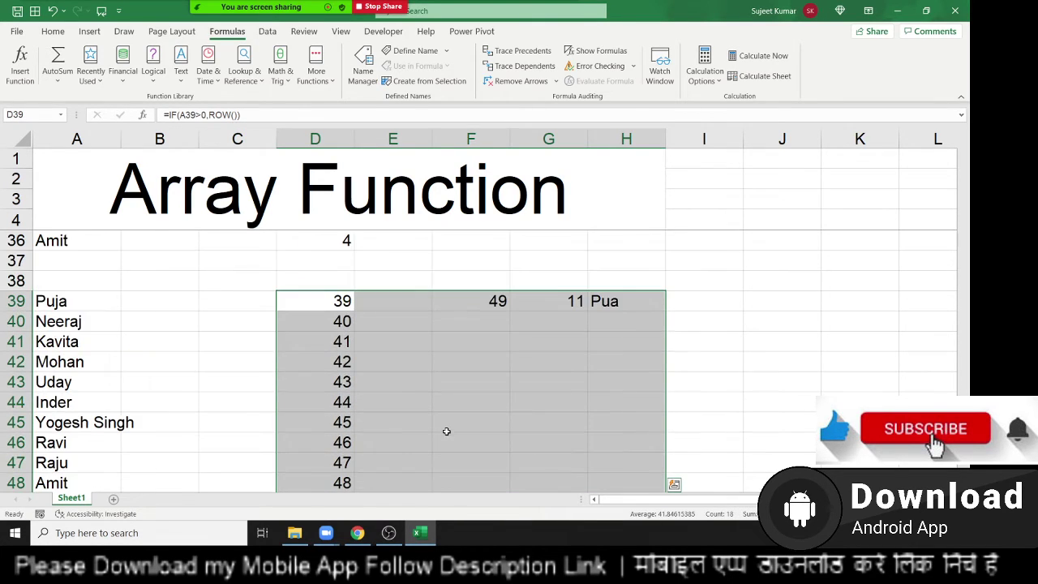
click(178, 301)
Step: Start the B39 formula as =INDEX(A39:A52,MATCH(MAX(ROW(A39:A52), selecting ranges with Shift+arrows
text(=)
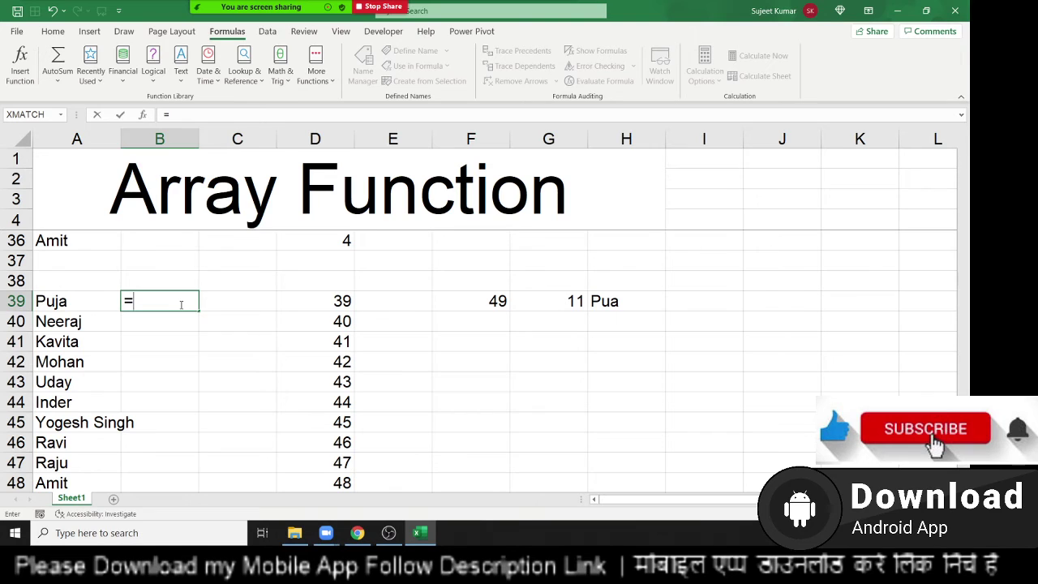
text(in)
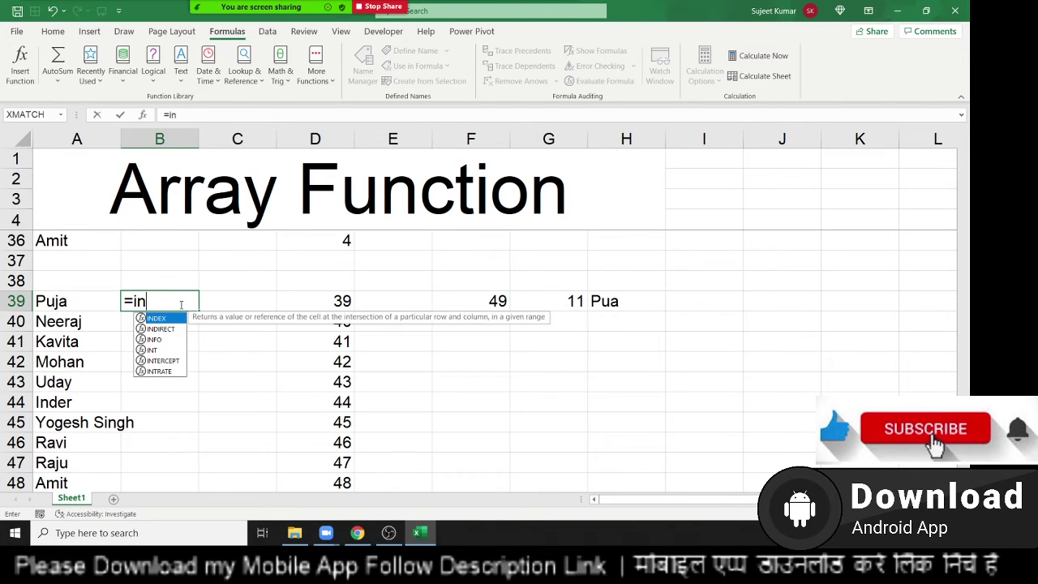
text(dex()
key(Left)
key(ctrl+shift+Down)
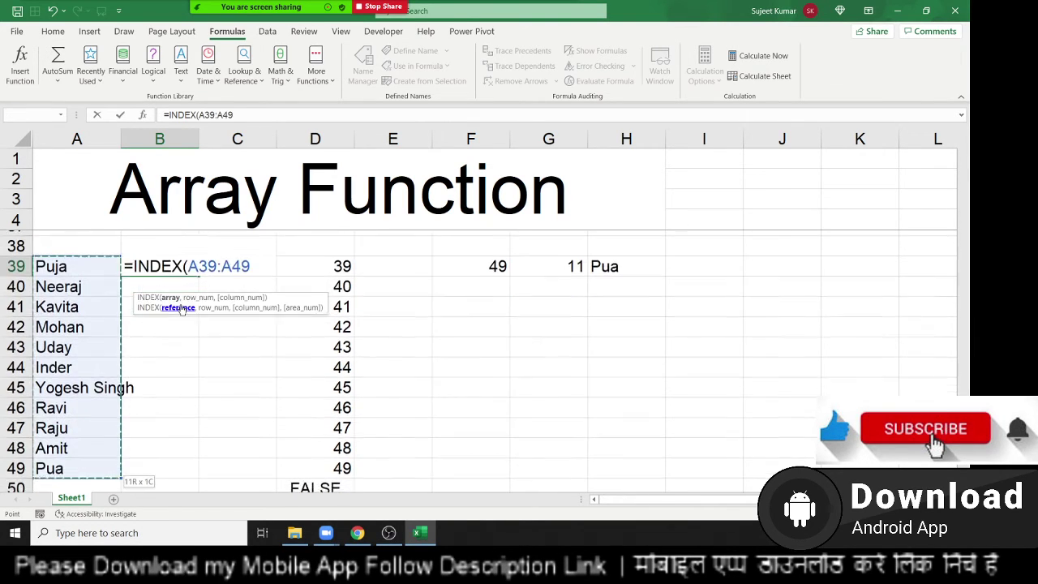
key(shift+Down)
key(shift+Down)
key(shift+Down)
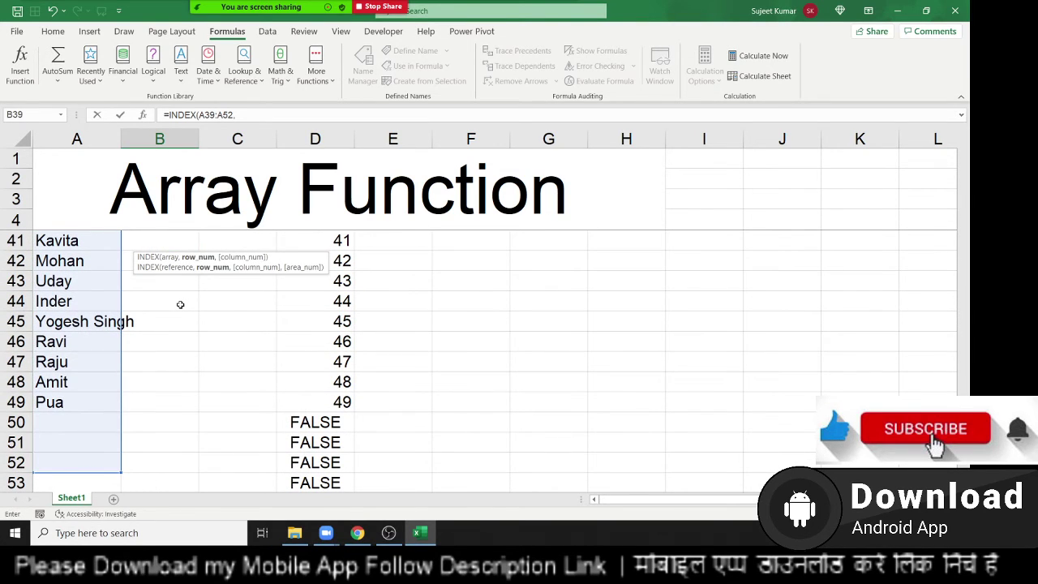
text(ma)
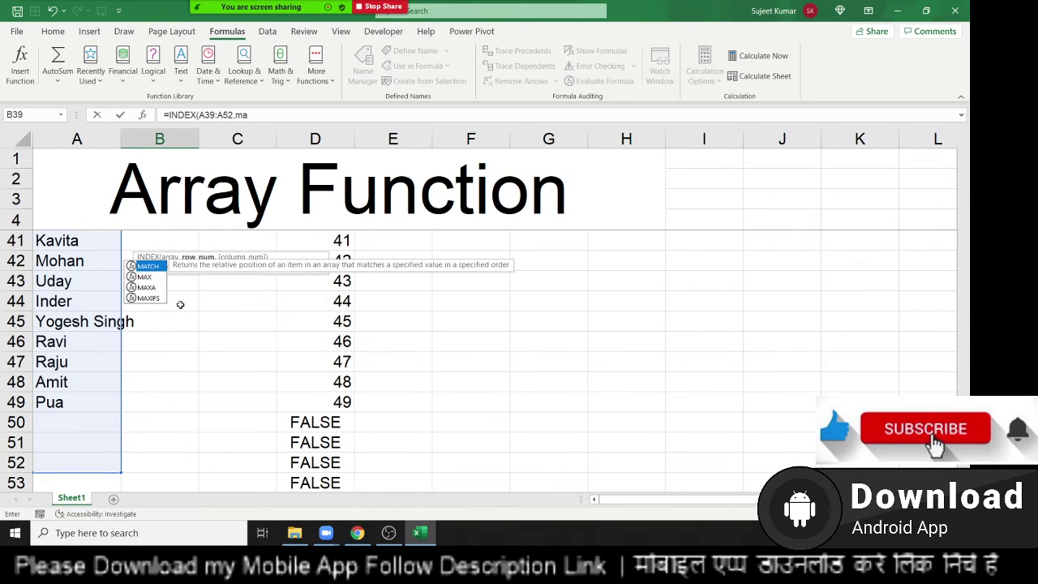
key(Tab)
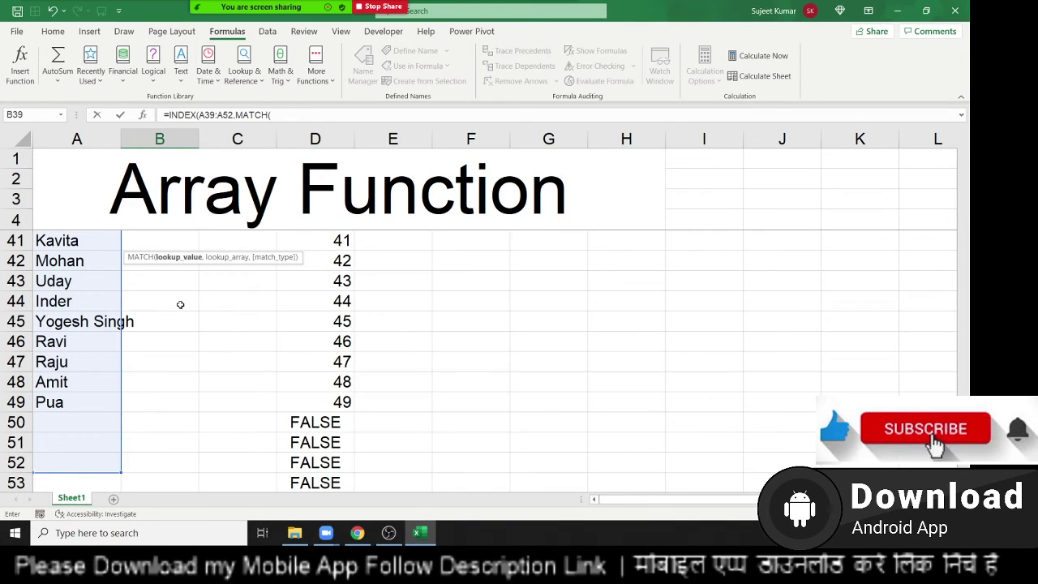
text(max)
key(Tab)
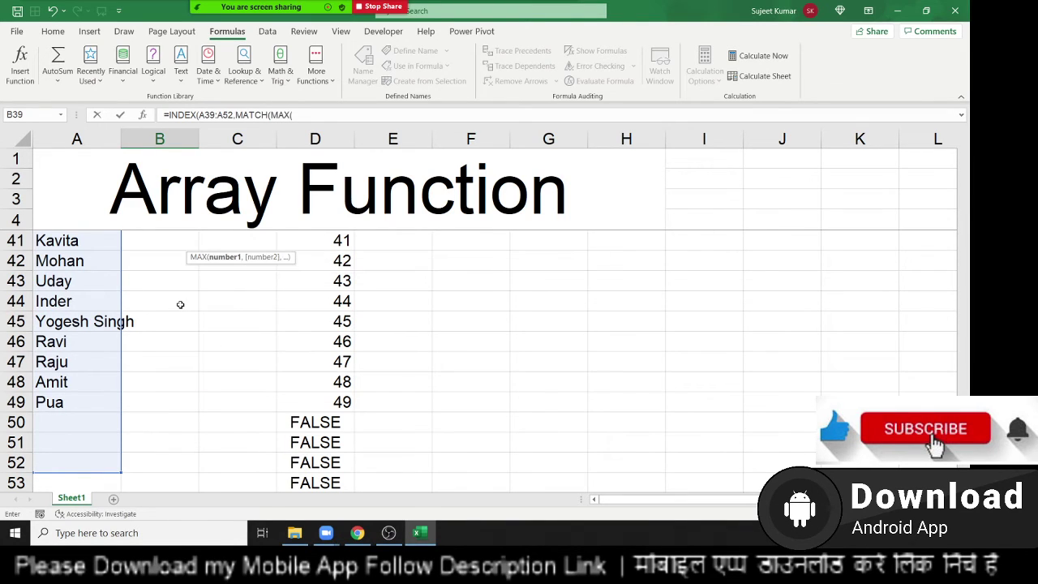
text(row)
key(Tab)
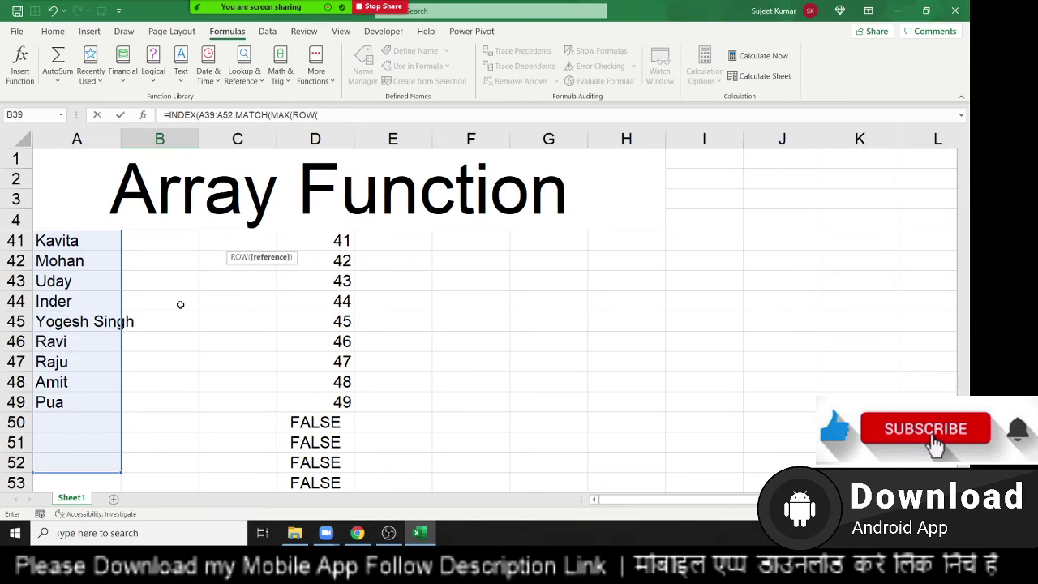
key(Left)
key(ctrl+shift+Down)
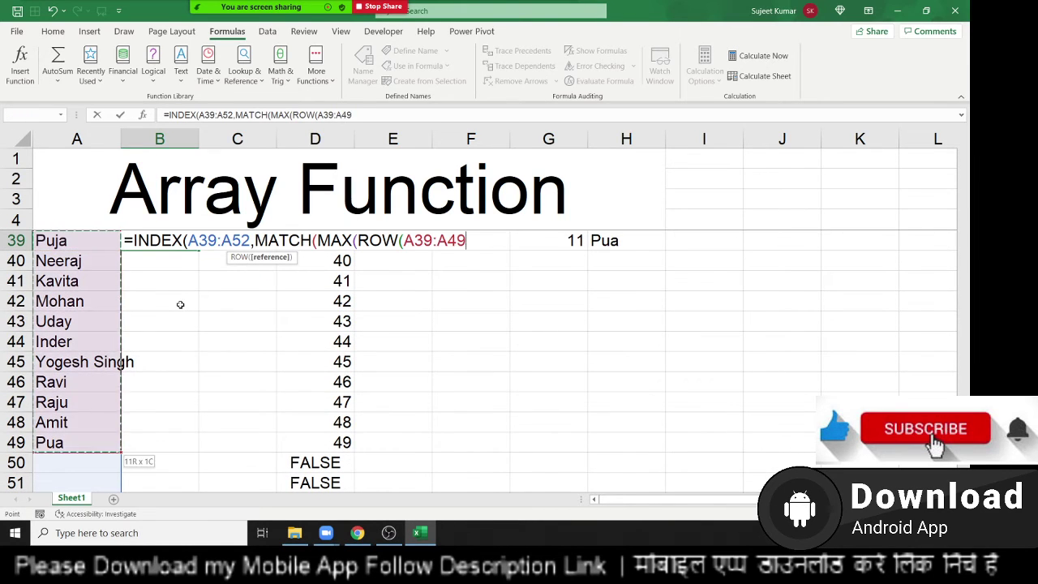
key(shift+Down)
key(shift+Down)
key(shift+Down)
key(shift+Down)
key(shift+Up)
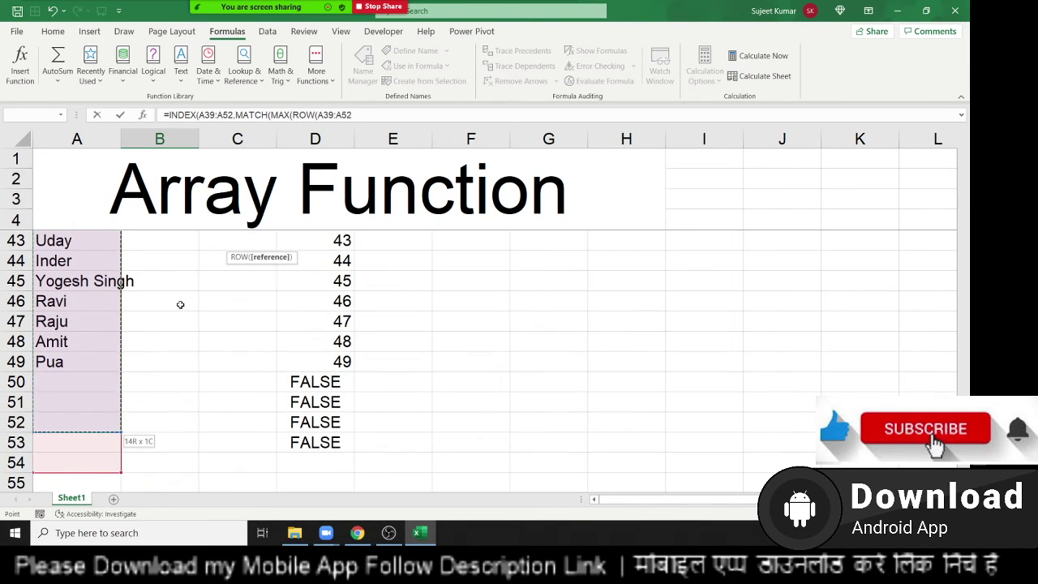
key(shift+Down)
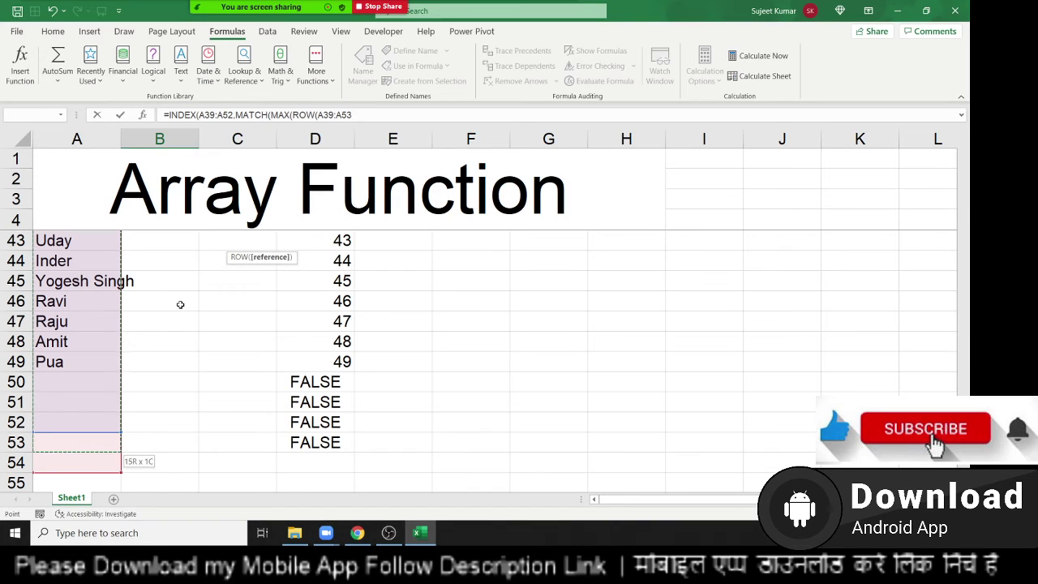
key(shift+Down)
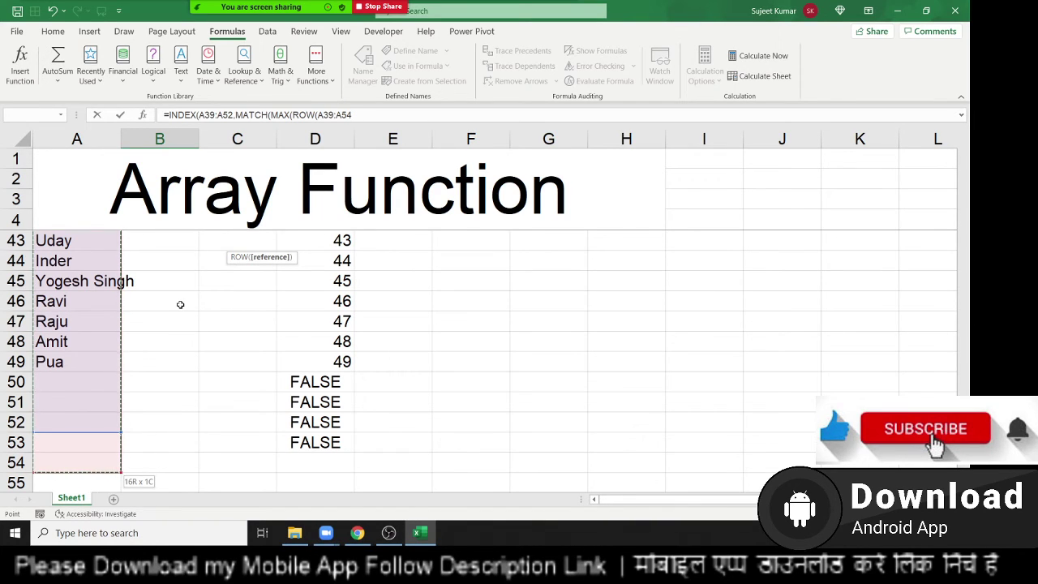
key(shift+Up)
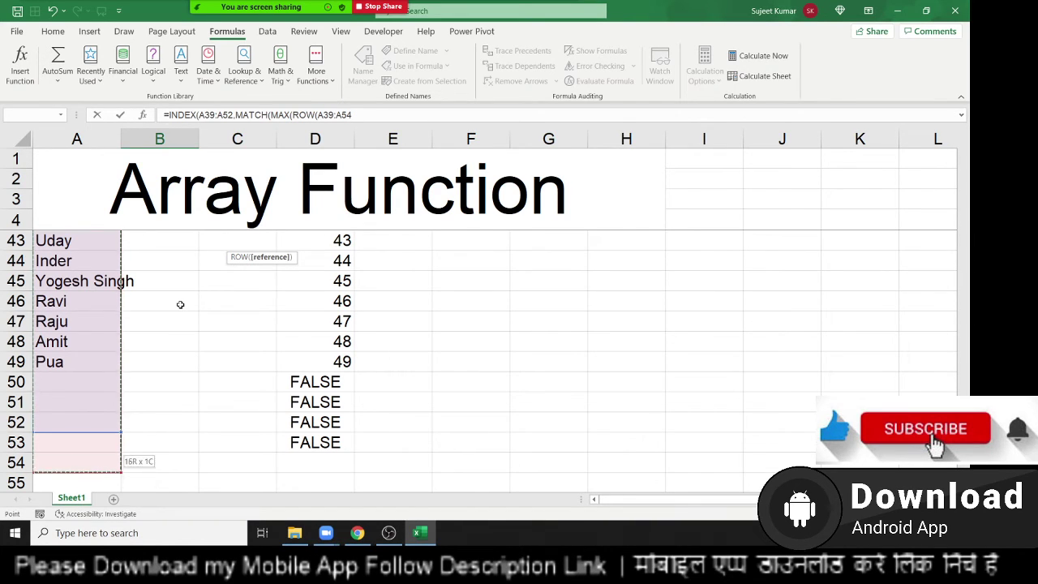
key(shift+Up)
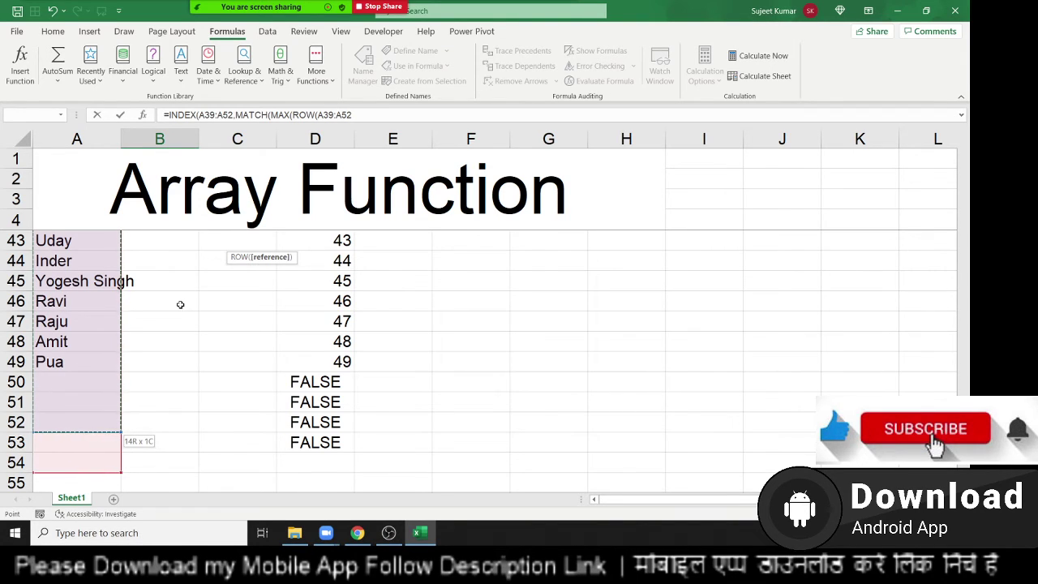
Step: Finish it with ,ROW(A39:A52),0) and try entering it, dismissing the missing-parenthesis warning
text())
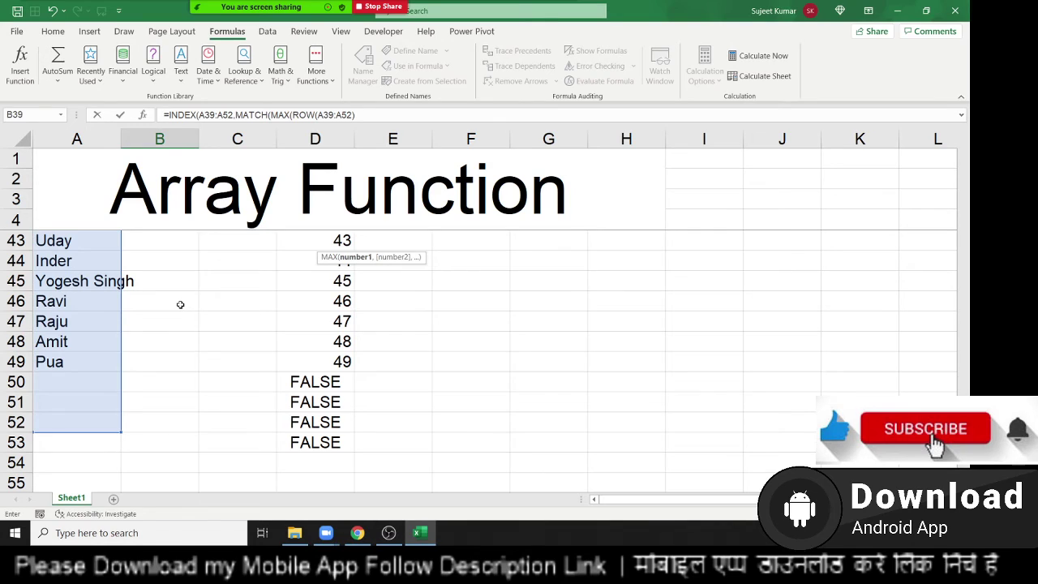
text(,)
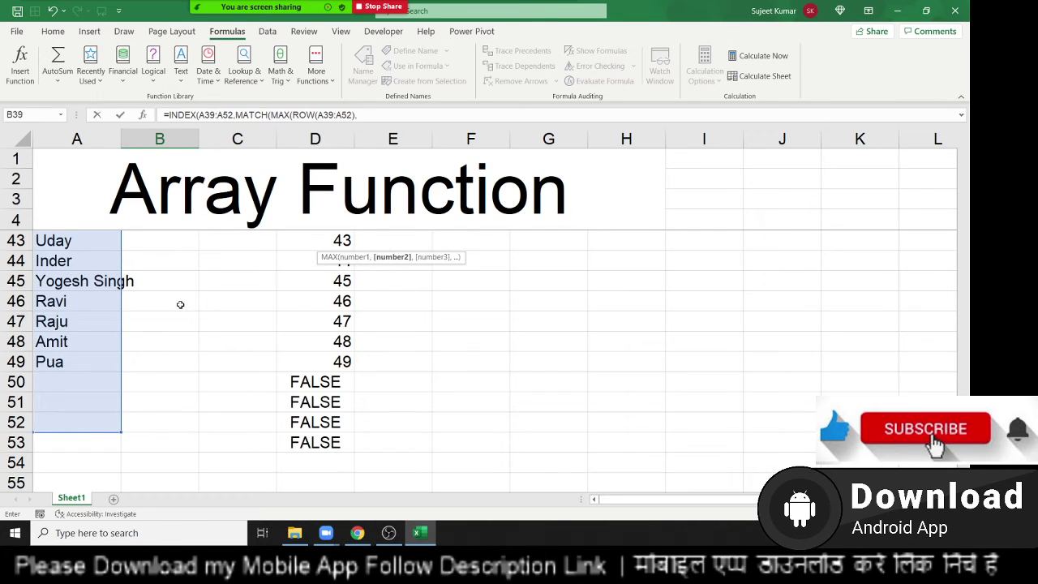
text(R)
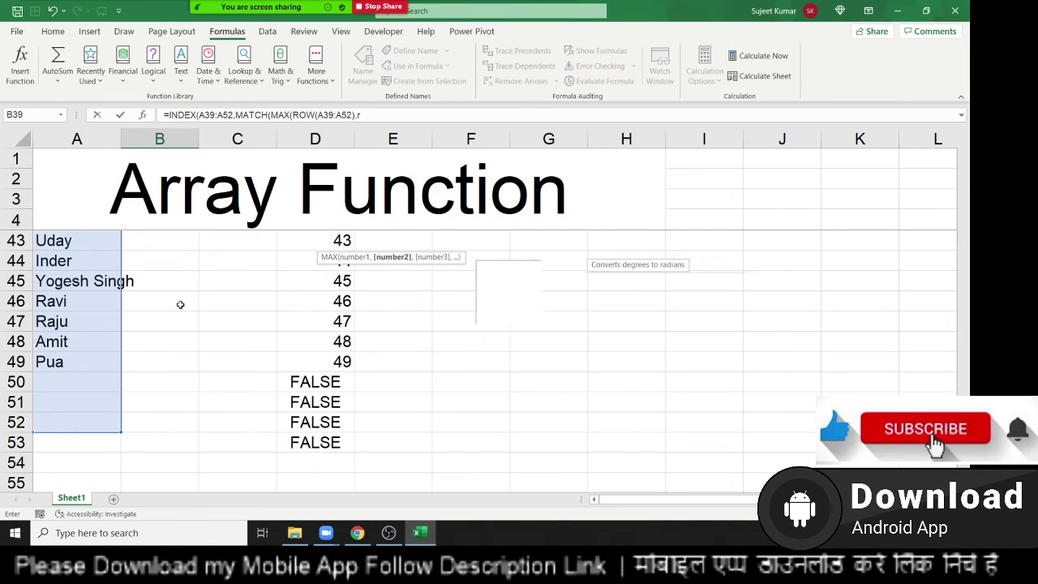
text(OW()
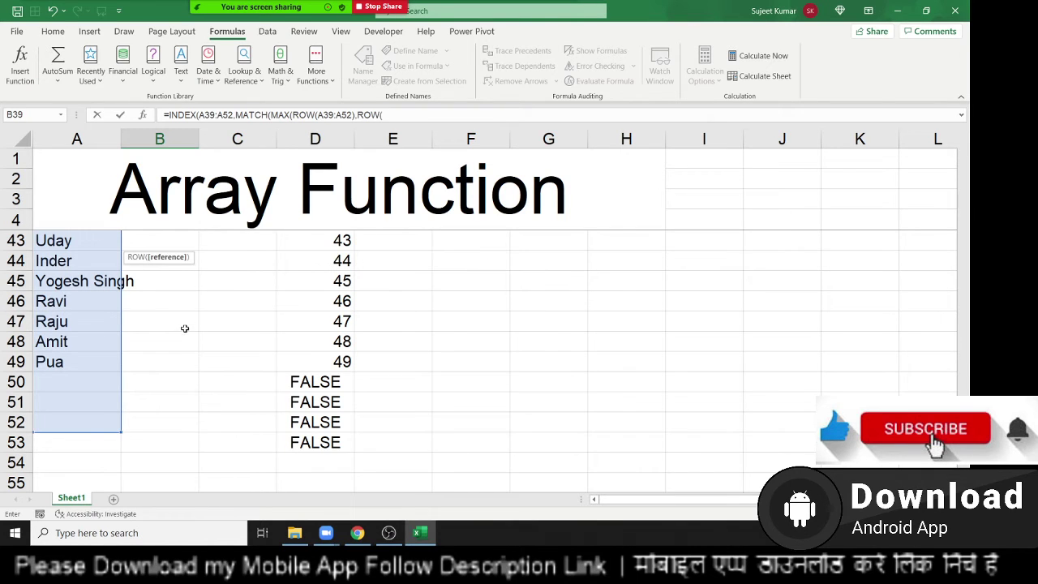
scroll(61, 358, up, 3)
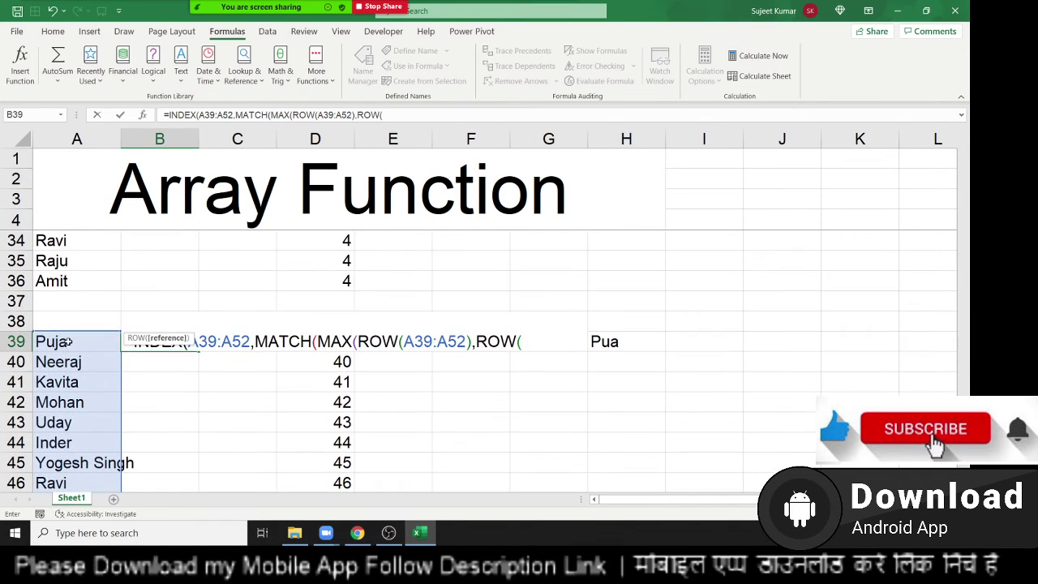
drag(64, 338, 68, 342)
key(shift+Down)
key(shift+Down)
key(shift+Down)
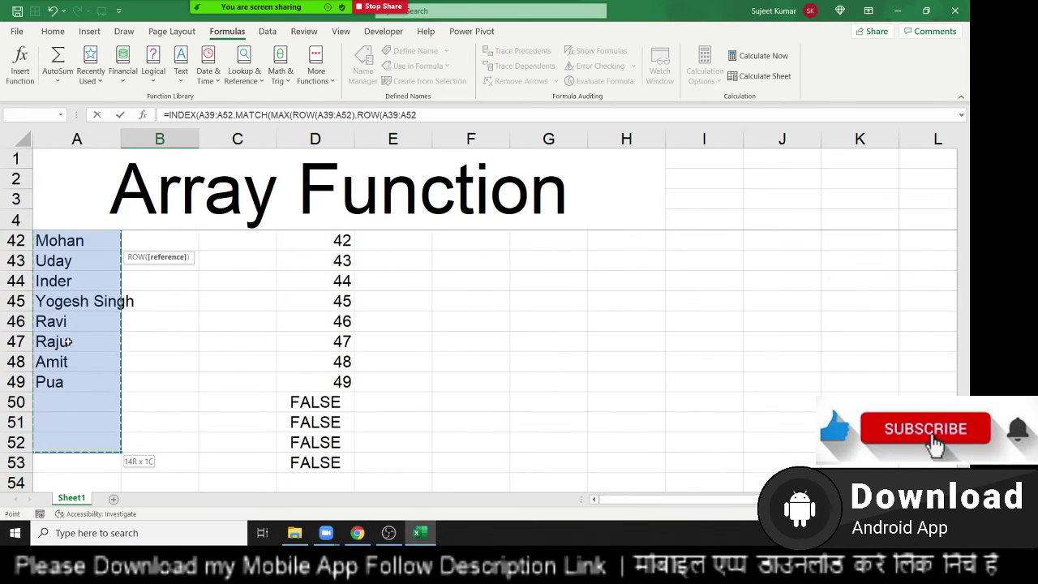
text(),0)
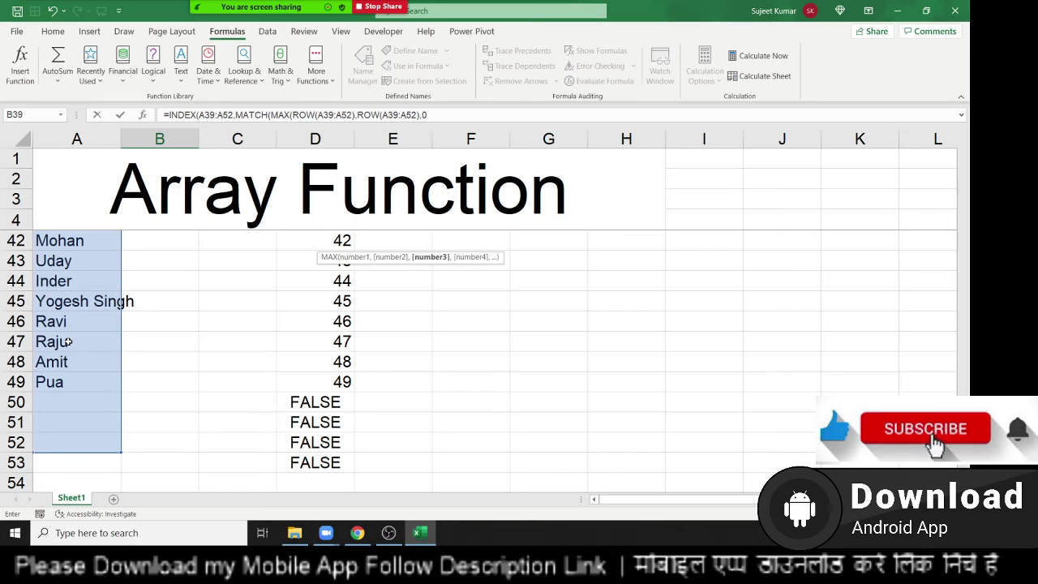
text(),0)
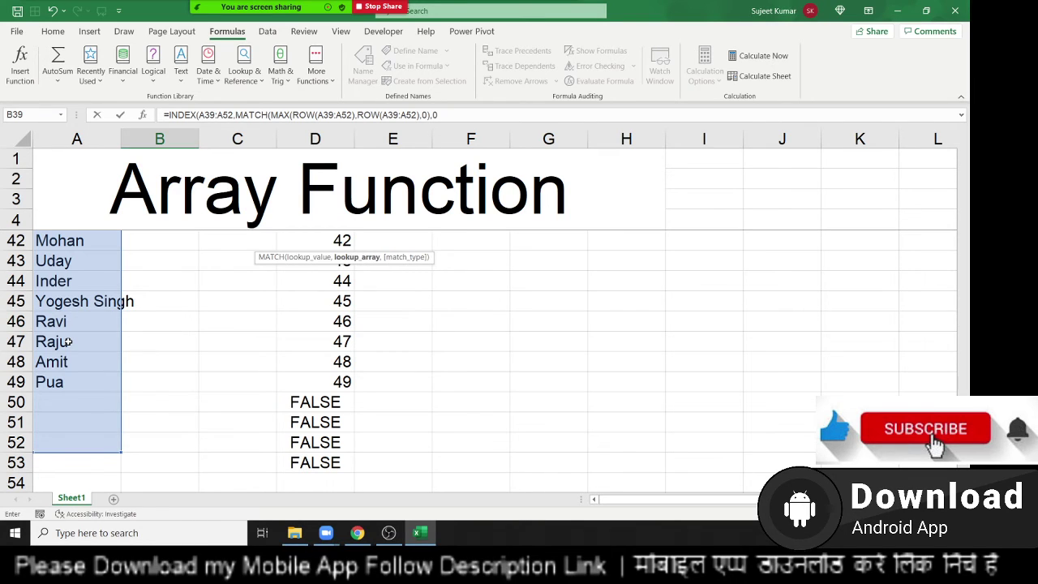
text())
key(ctrl+shift+Return)
key(Return)
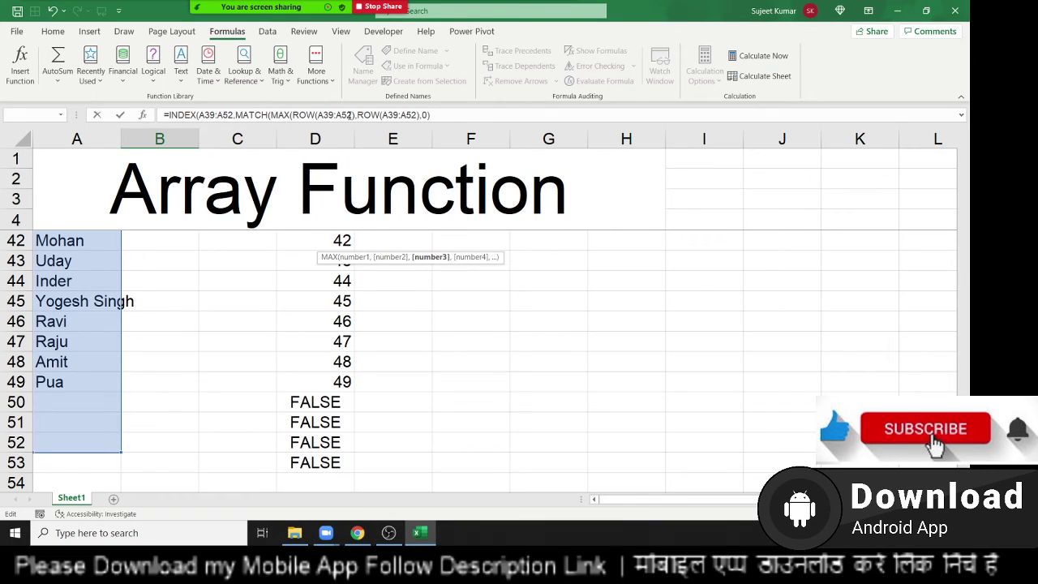
click(359, 115)
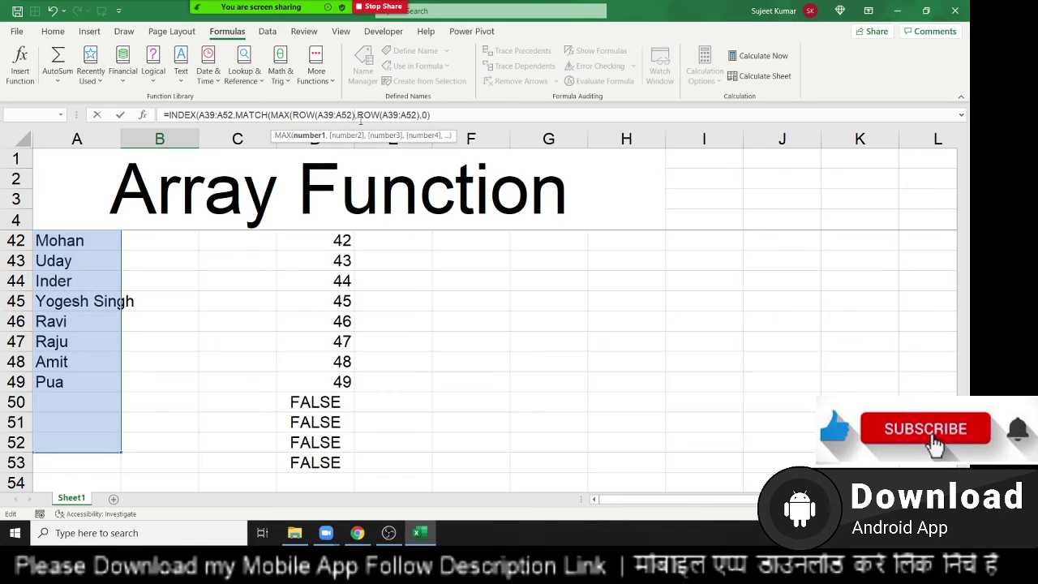
Step: Add the missing ) after MAX(ROW(A39:A52) and enter the B39 formula, which returns 0
text())
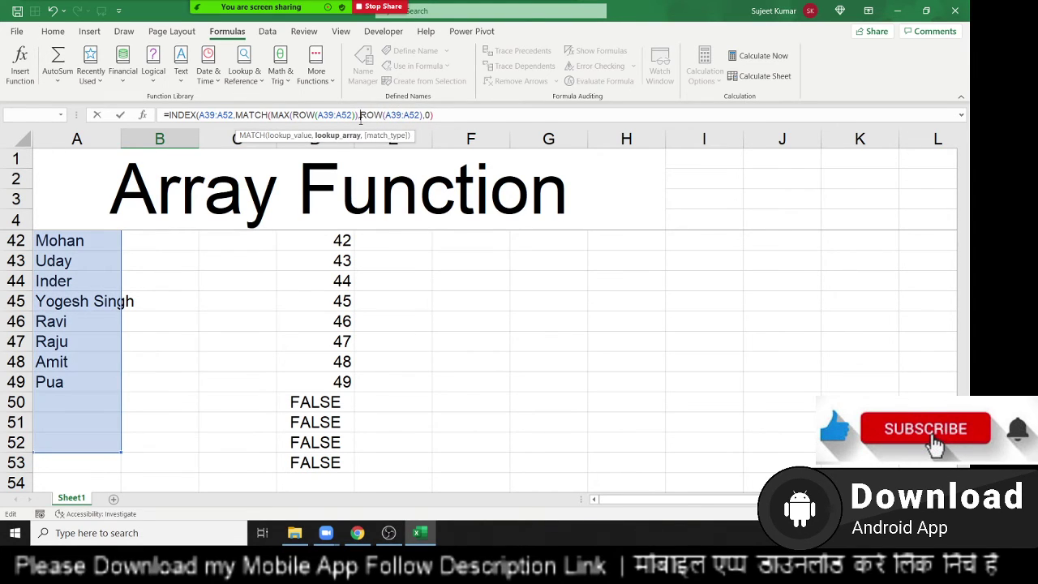
key(Return)
key(Return)
key(Up)
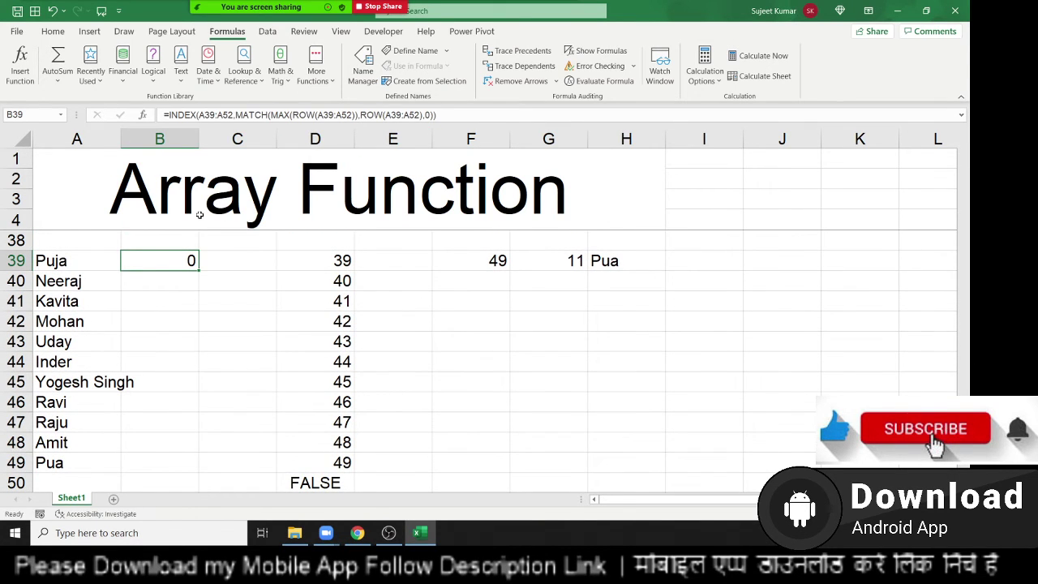
Step: Insert an IF(A39:A52>0, test into the B39 formula; entry fails with a too-many-arguments error
click(271, 115)
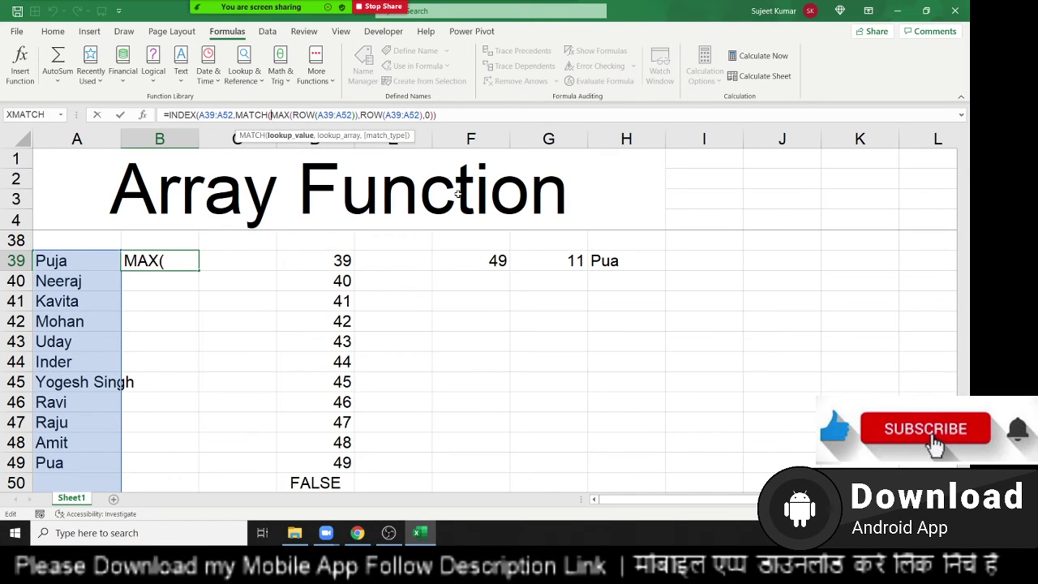
text(IF()
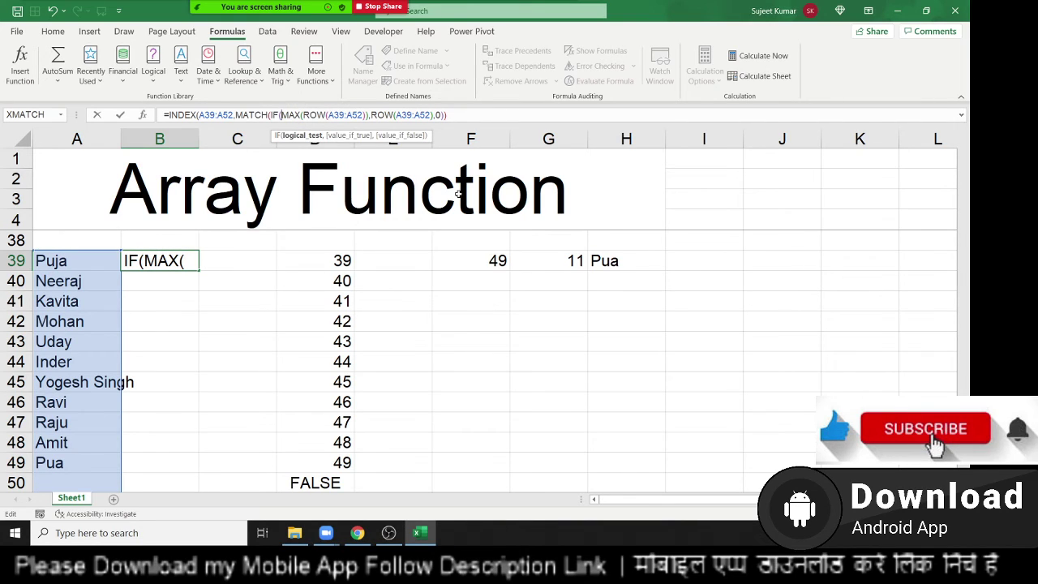
click(63, 264)
key(ctrl+shift+Down)
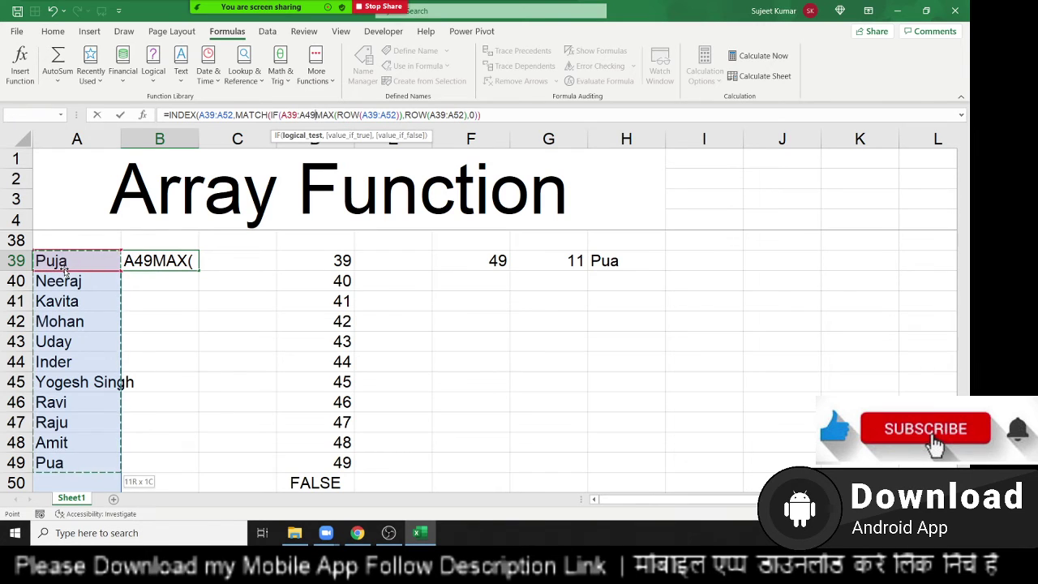
key(ctrl+shift+Down)
key(ctrl+shift+Up)
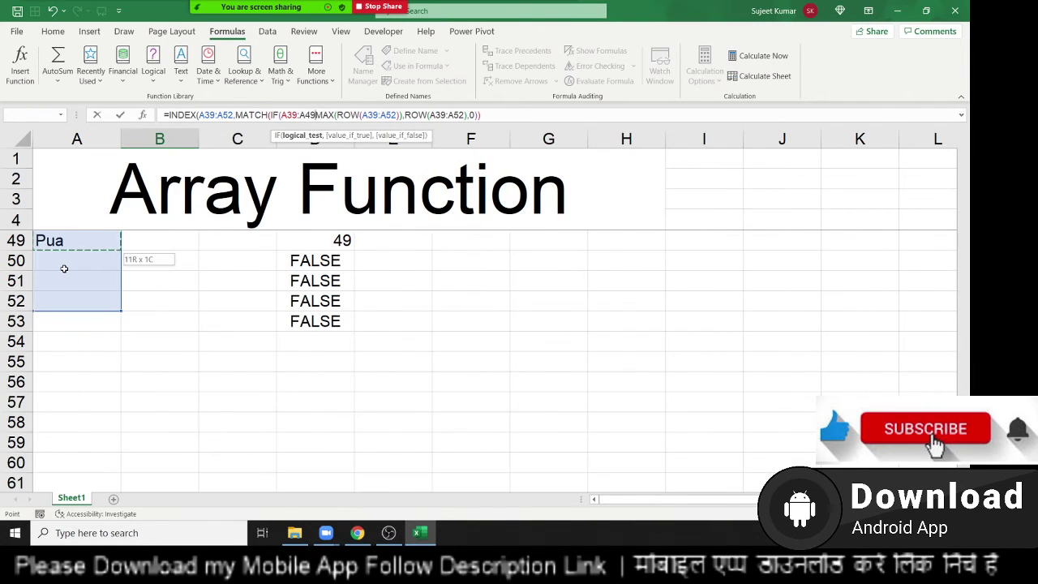
key(shift+Down)
key(shift+Down)
key(shift+Down)
key(shift+Down)
key(shift+Up)
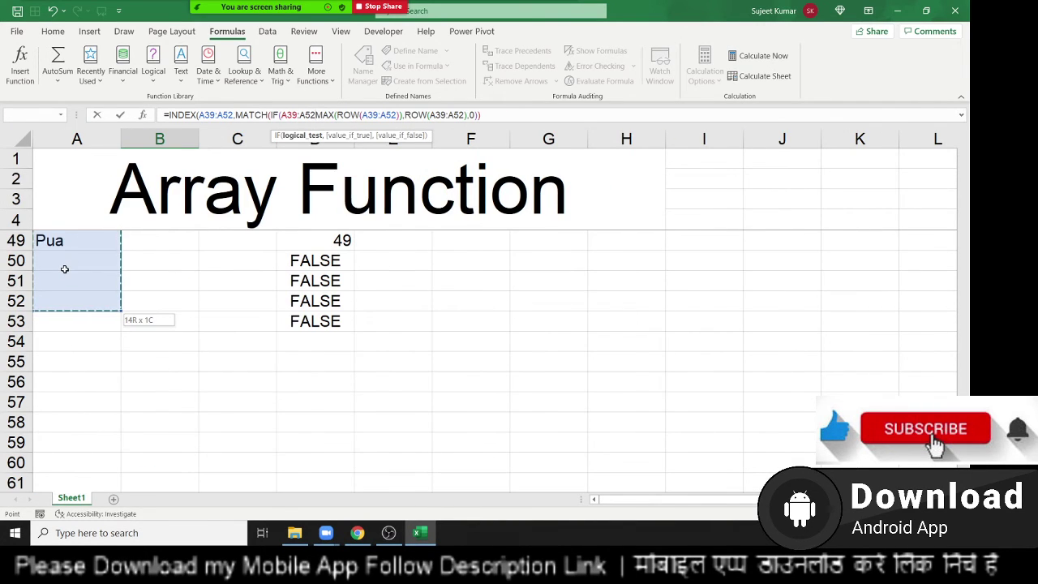
text(>0)
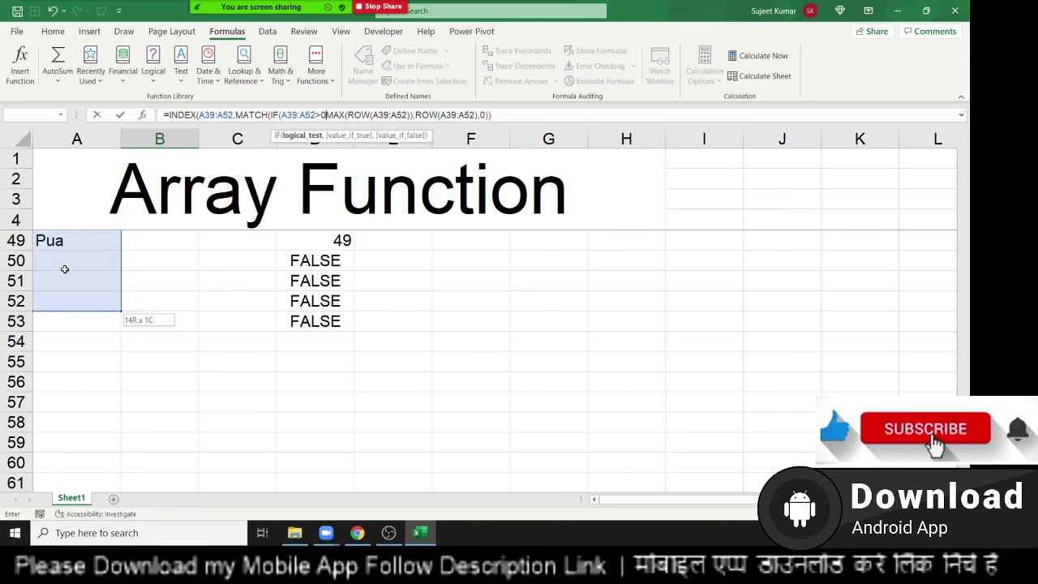
text(,)
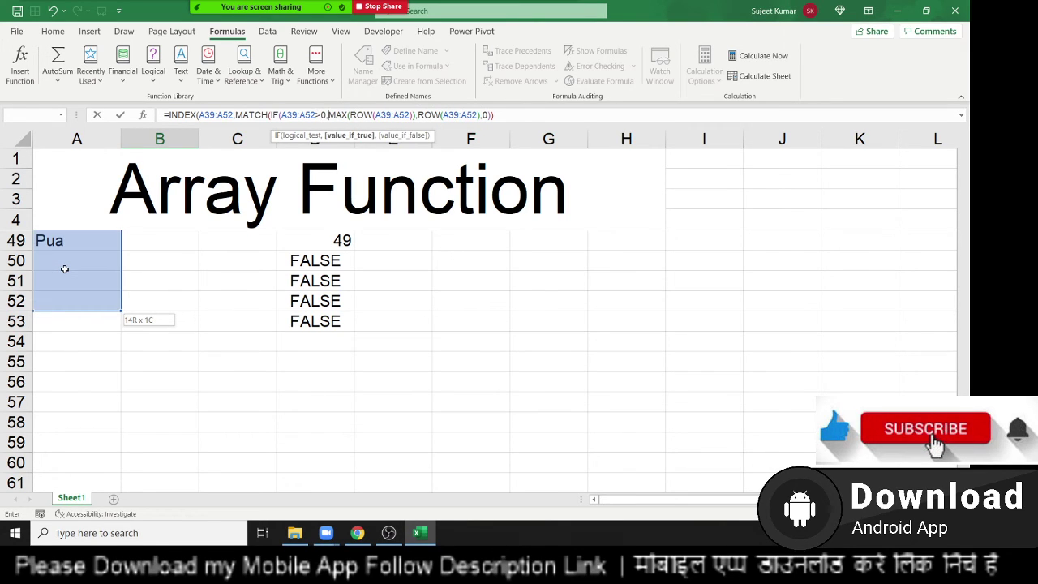
key(ctrl+shift+Return)
key(Return)
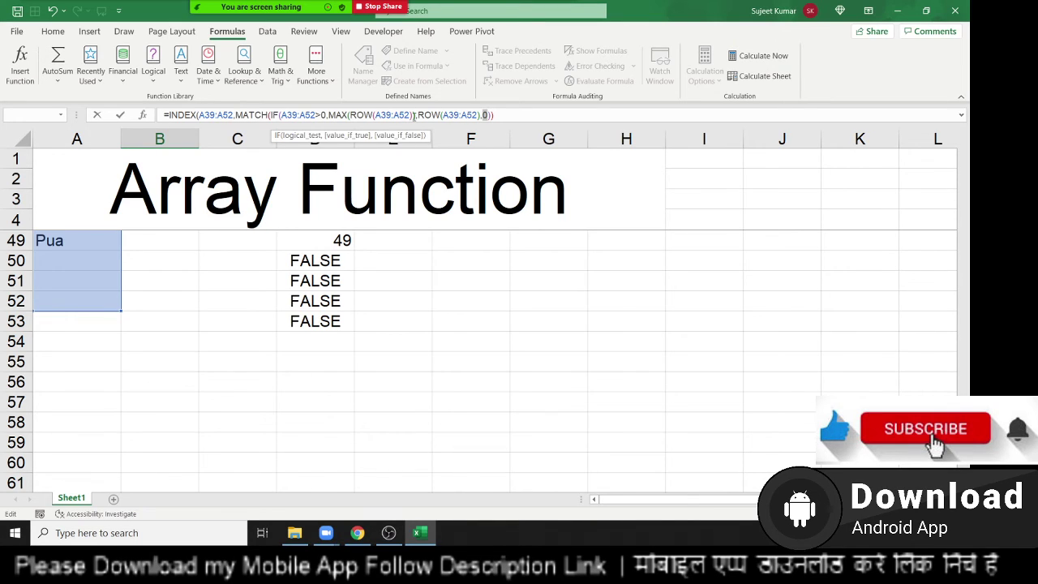
Step: Correct the IF arguments after ROW(A39:A52) and enter it as an array formula
click(414, 116)
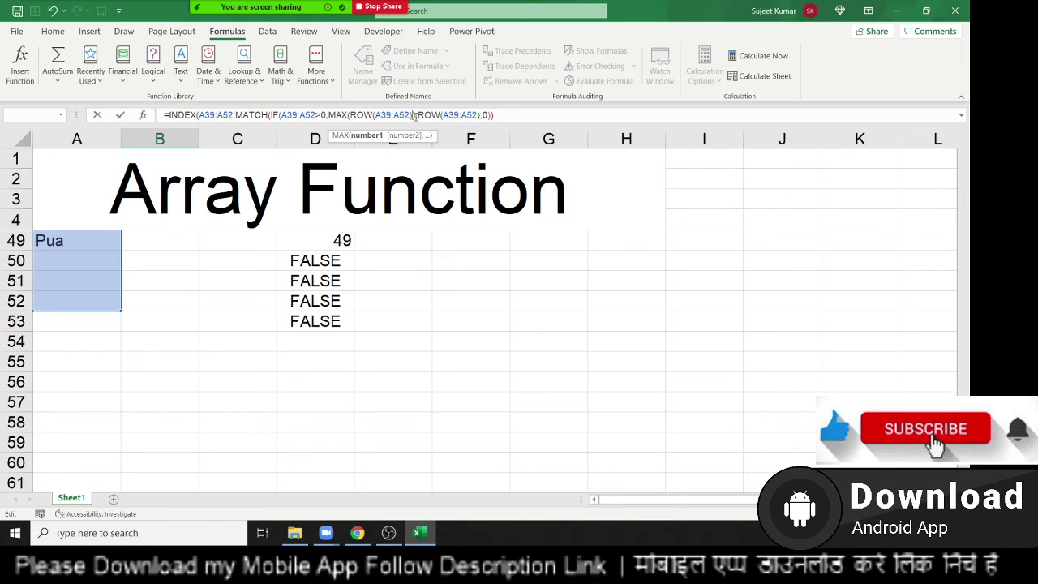
text(),)
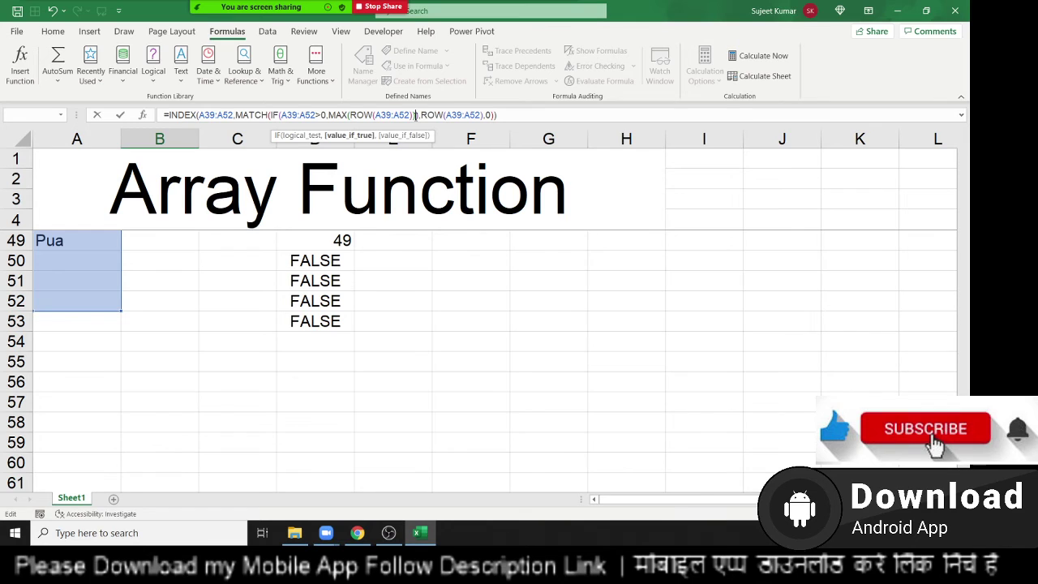
key(ctrl+shift+Return)
Step: Select the wrong results in B39:B53 and delete them, leaving column B empty
key(Up)
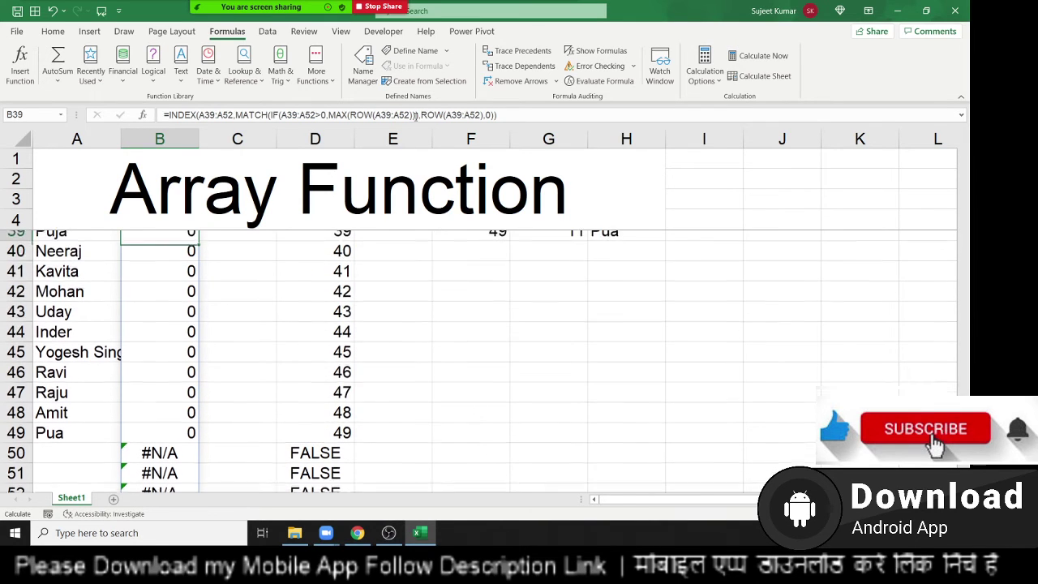
key(Up)
key(Up)
key(Down)
key(Down)
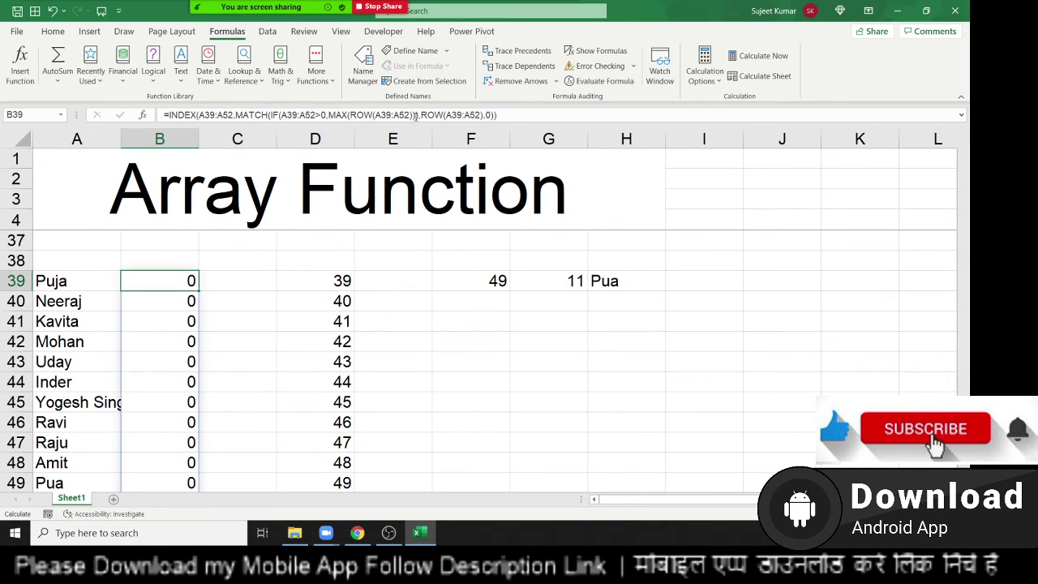
key(ctrl+shift+Down)
key(Delete)
key(Up)
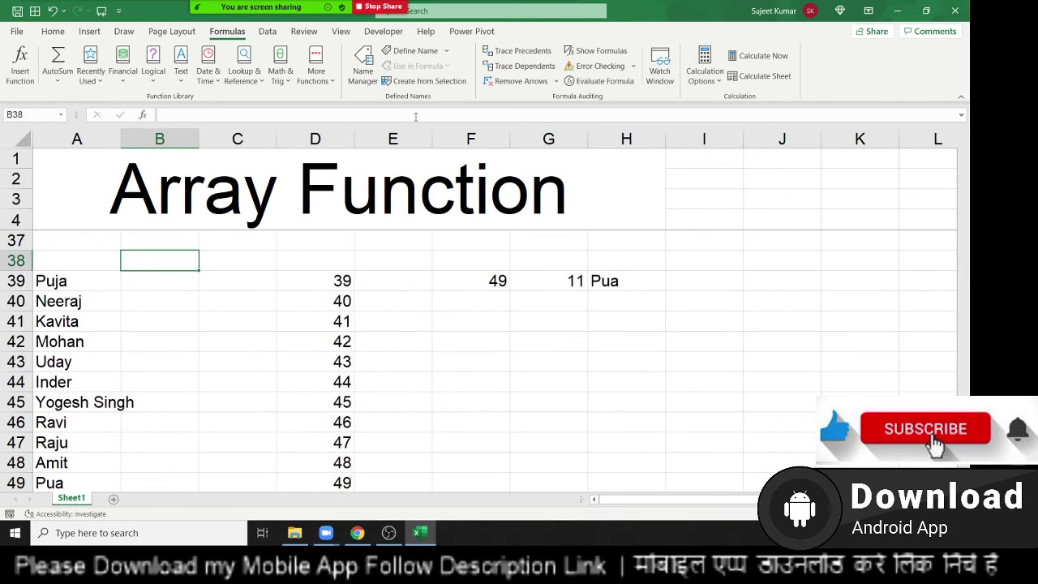
Step: Begin a fresh =MATCH( formula in B39 beside Puja
key(Down)
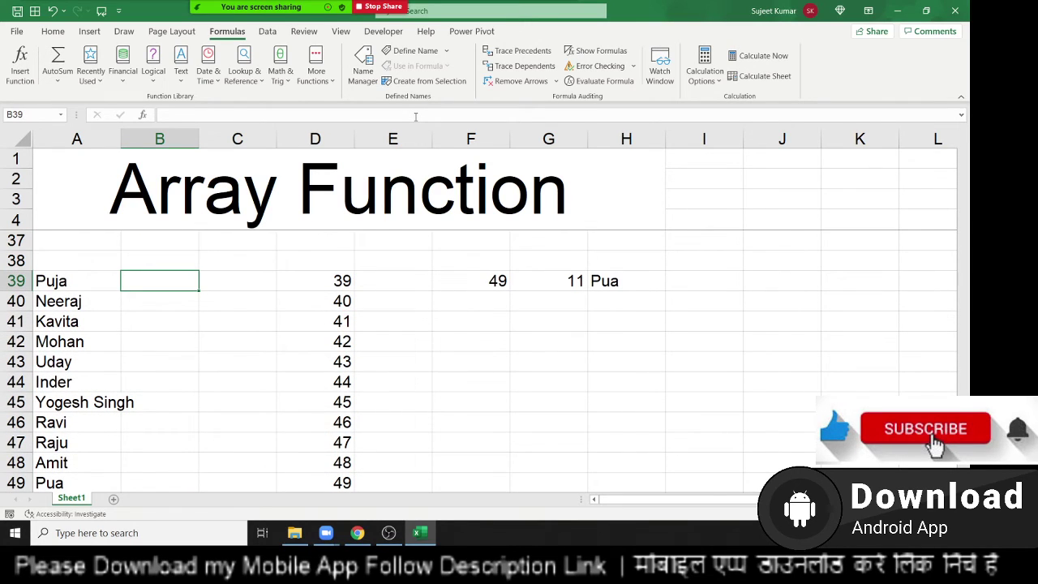
text(=mat)
key(Tab)
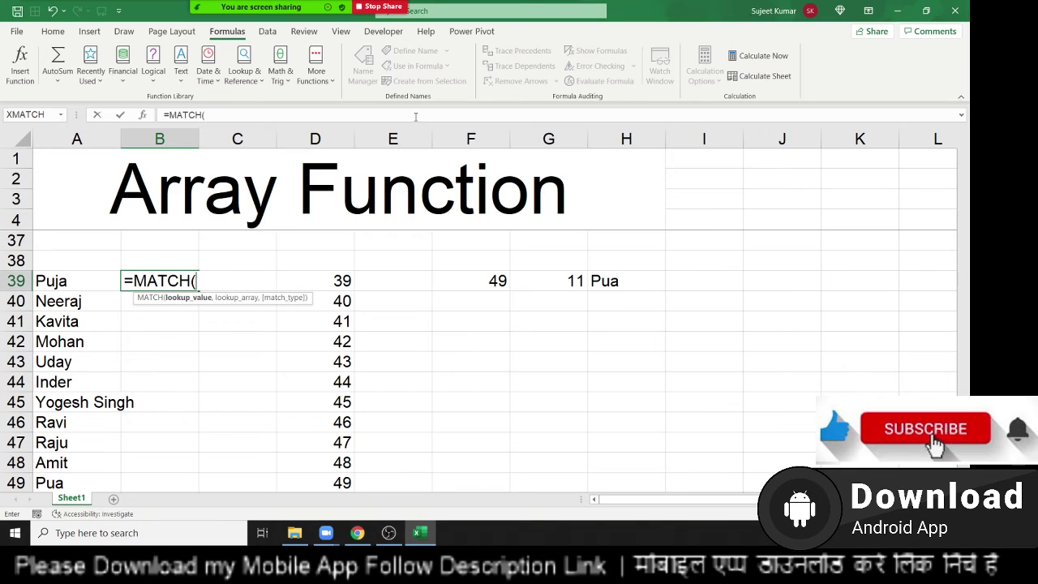
Step: Build the MAX(IF(A39:A51>0,ROW(A39:A51),0)) lookup value inside the B39 MATCH formula
text(max)
key(Tab)
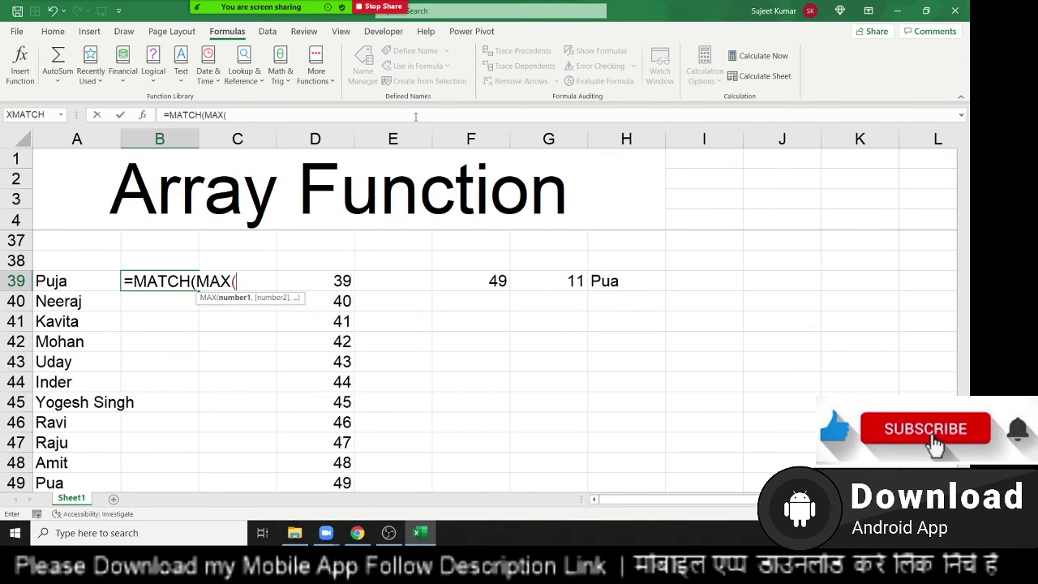
text(if)
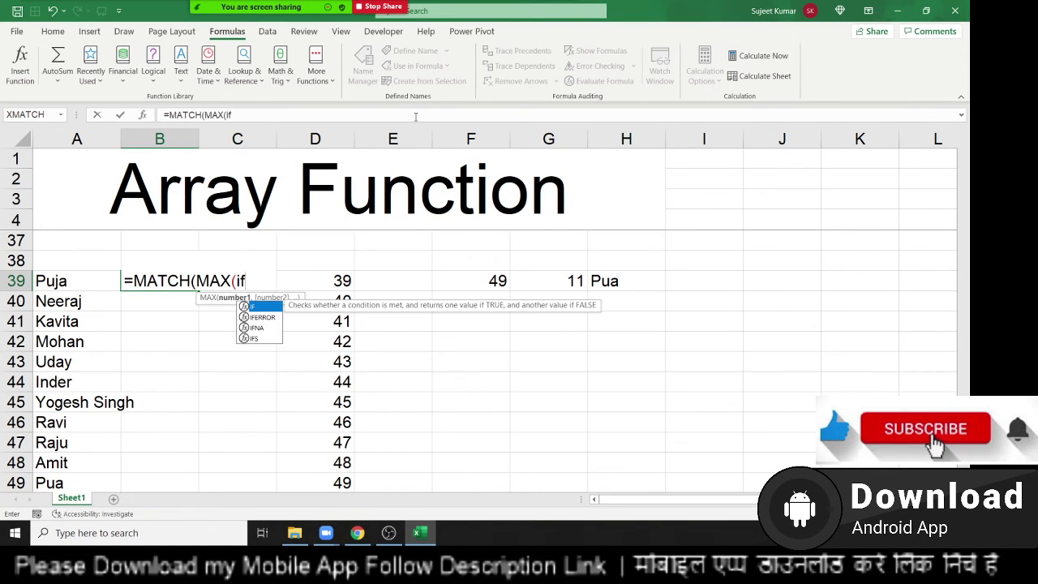
key(Tab)
key(Left)
key(shift+Down)
key(shift+Down)
key(shift+Down)
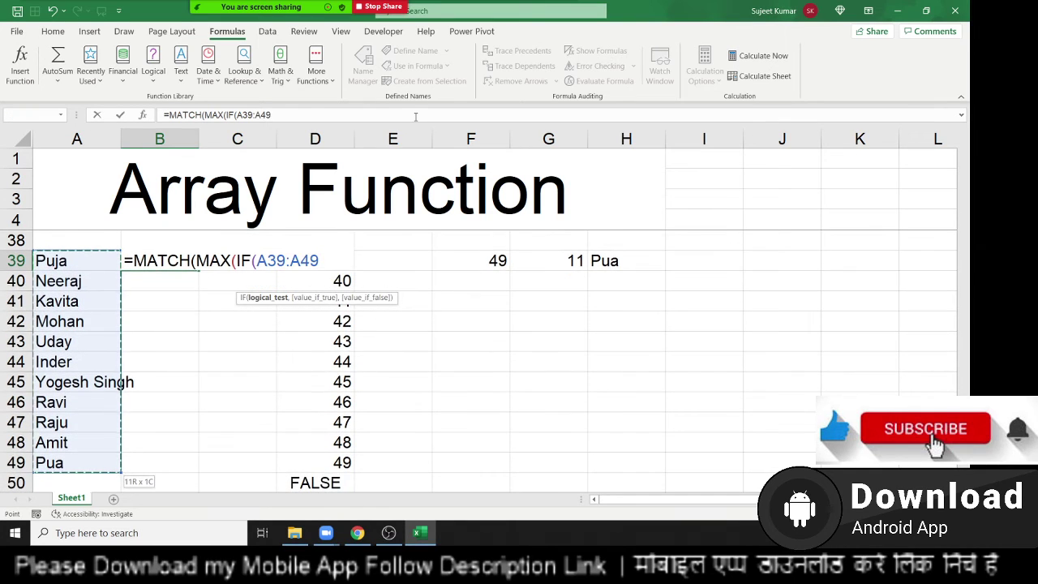
key(shift+Down)
key(shift+Down)
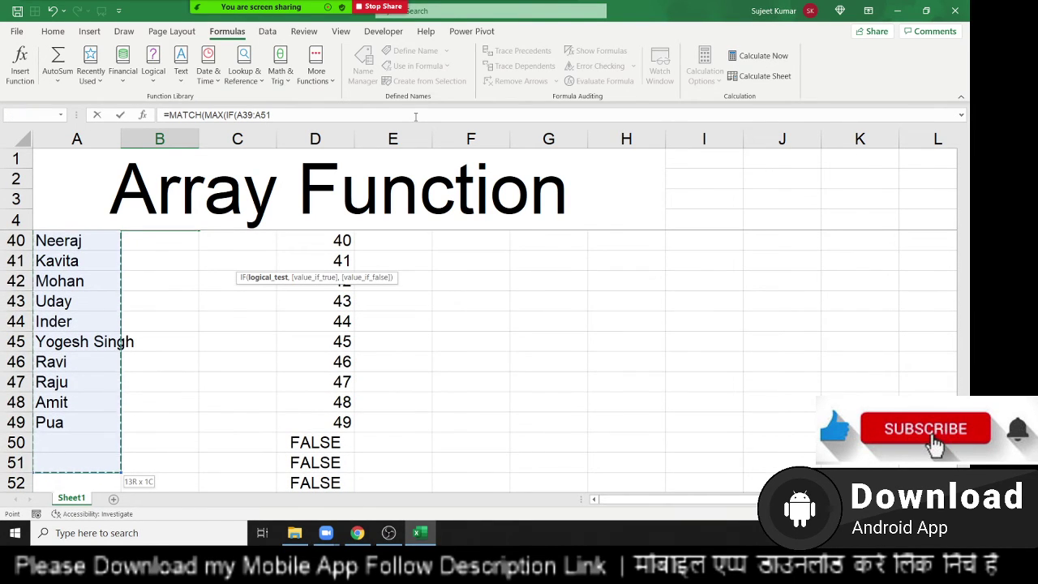
text(>0)
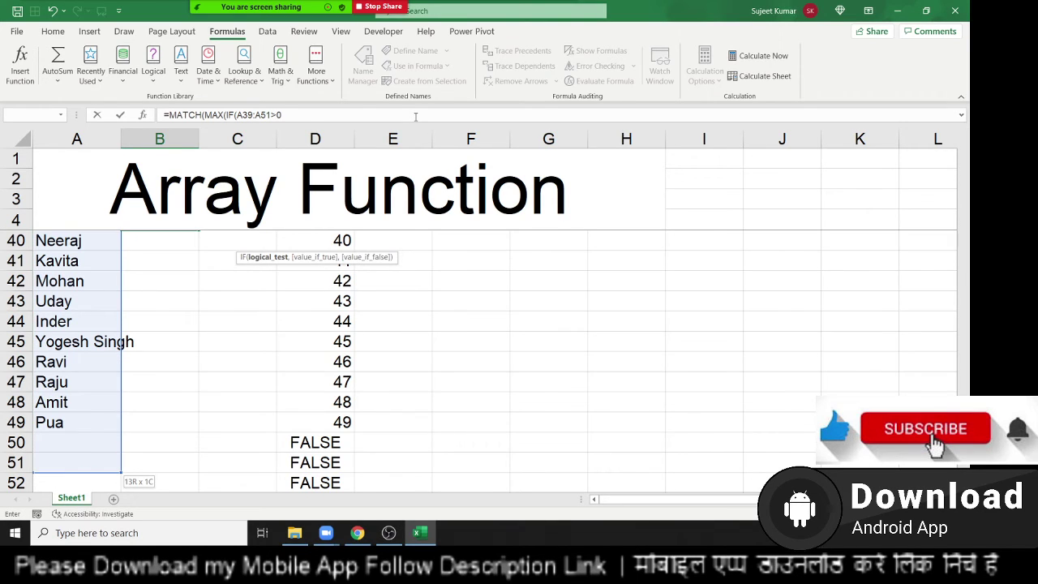
text(,r)
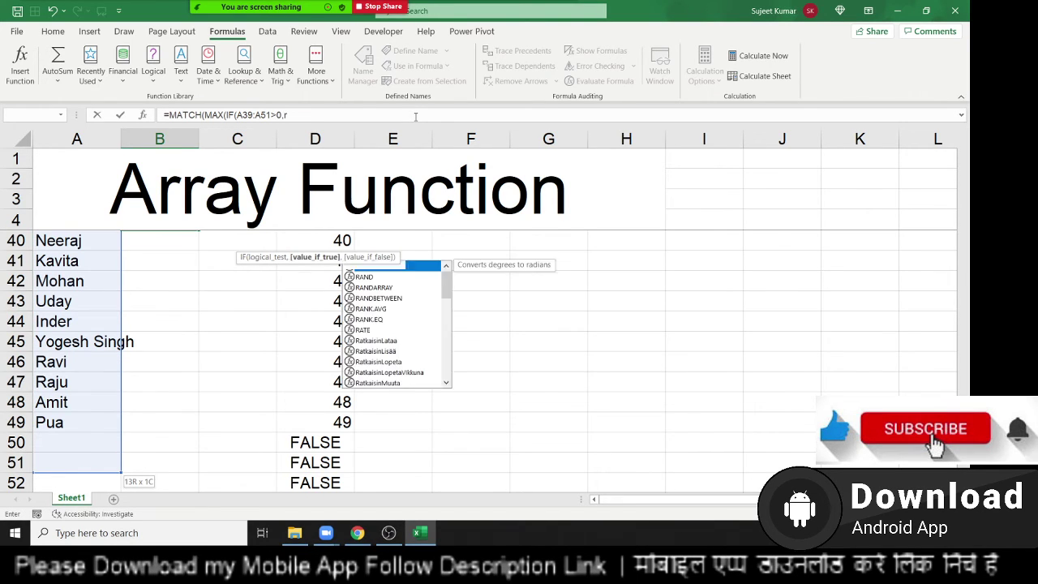
text(ow)
key(Tab)
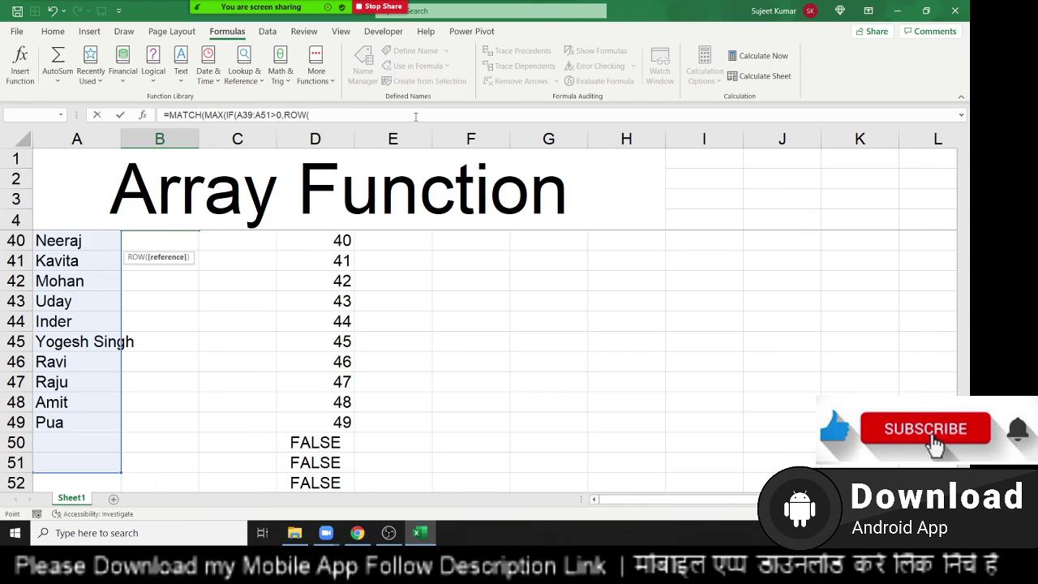
key(Up)
key(Left)
key(Down)
key(shift+Down)
key(shift+Down)
key(shift+Down)
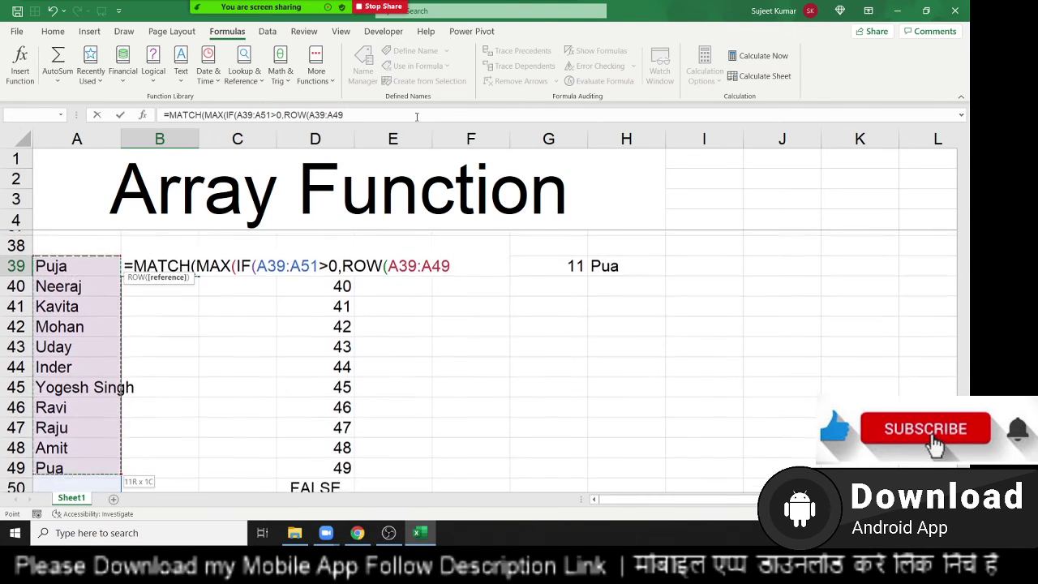
key(shift+Down)
key(shift+Down)
key(shift+Down)
key(shift+Up)
key(shift+Up)
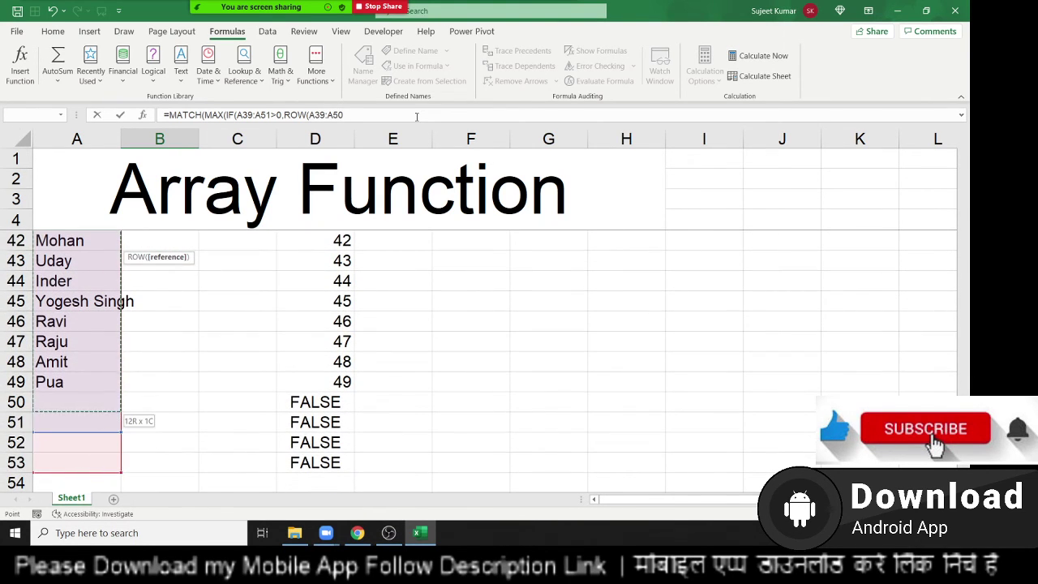
key(shift+Down)
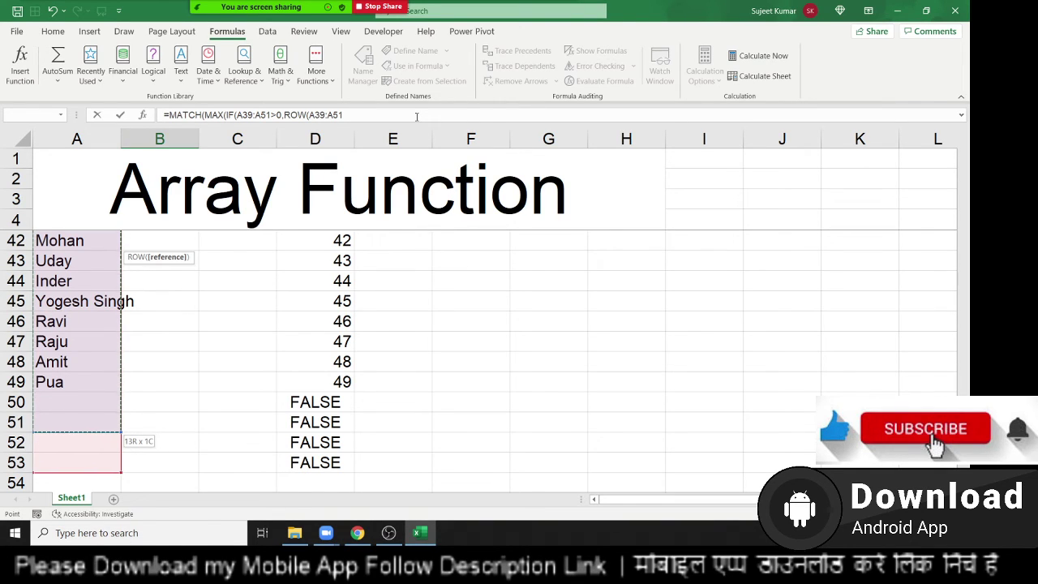
text(,0)
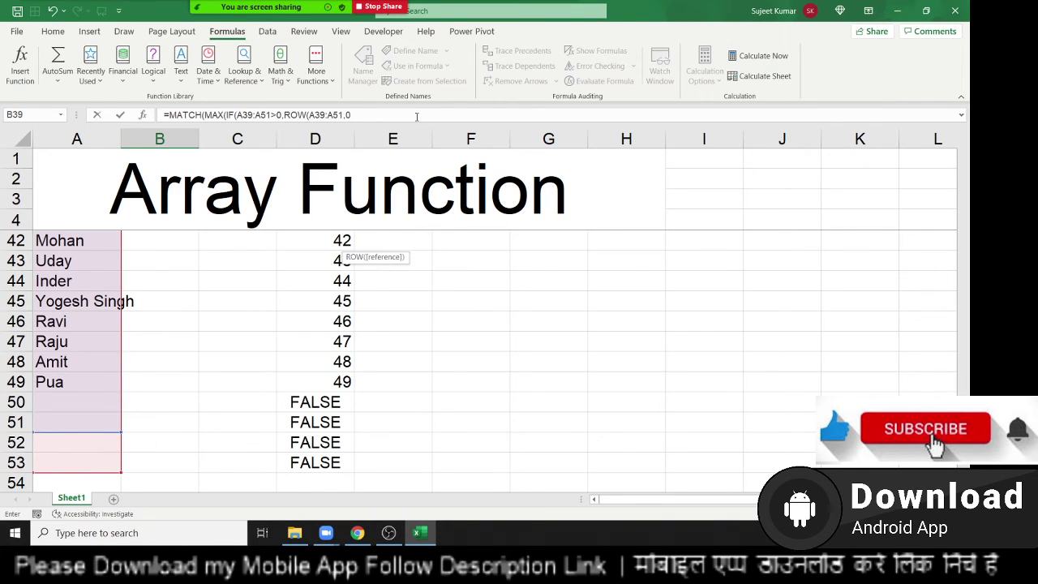
text())
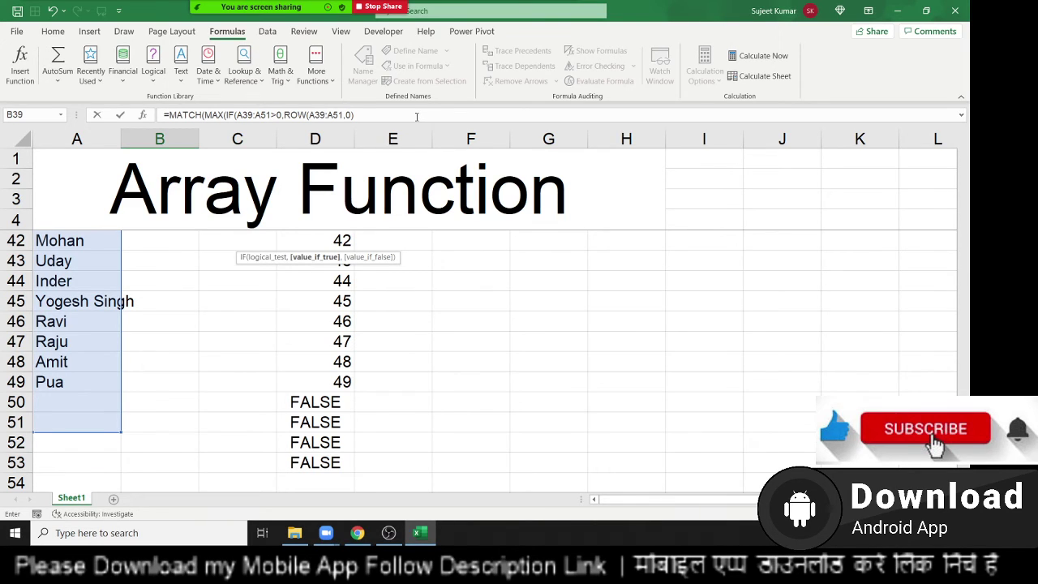
Step: Fix the parentheses, add ROW(A39:A51),0 as lookup array, and enter it, returning 11
click(346, 114)
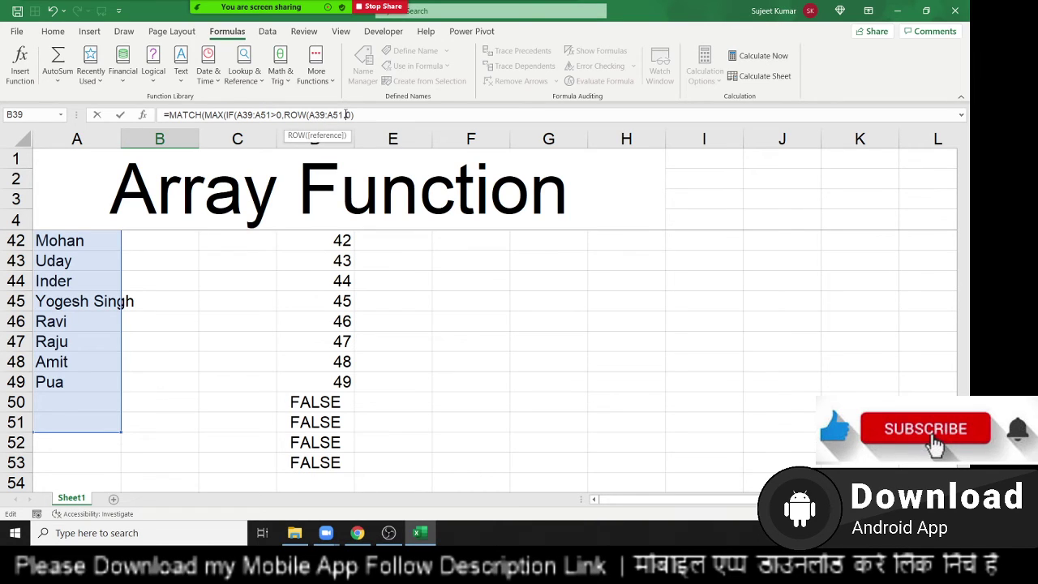
text())
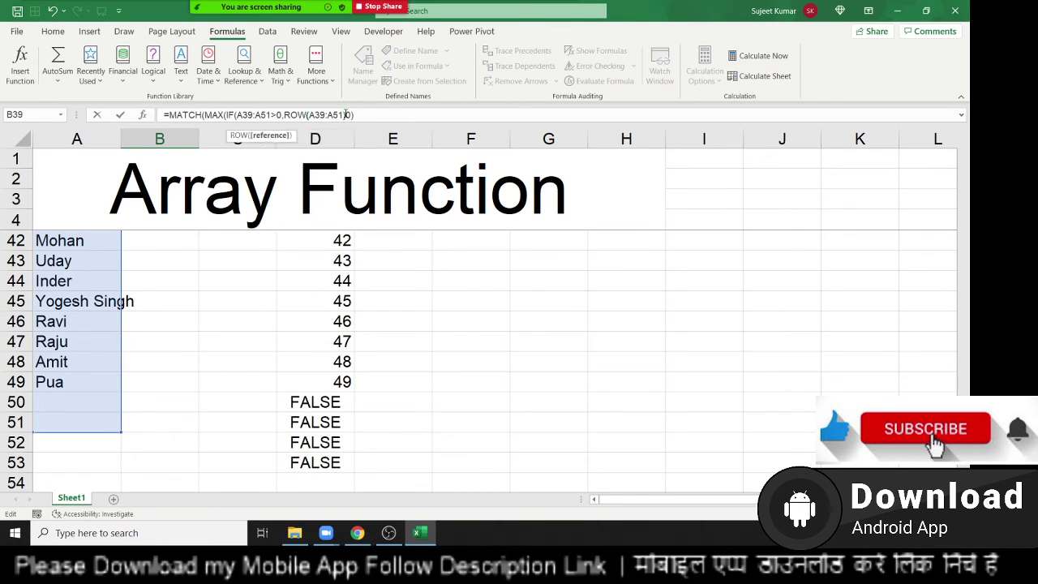
text(,)
click(366, 113)
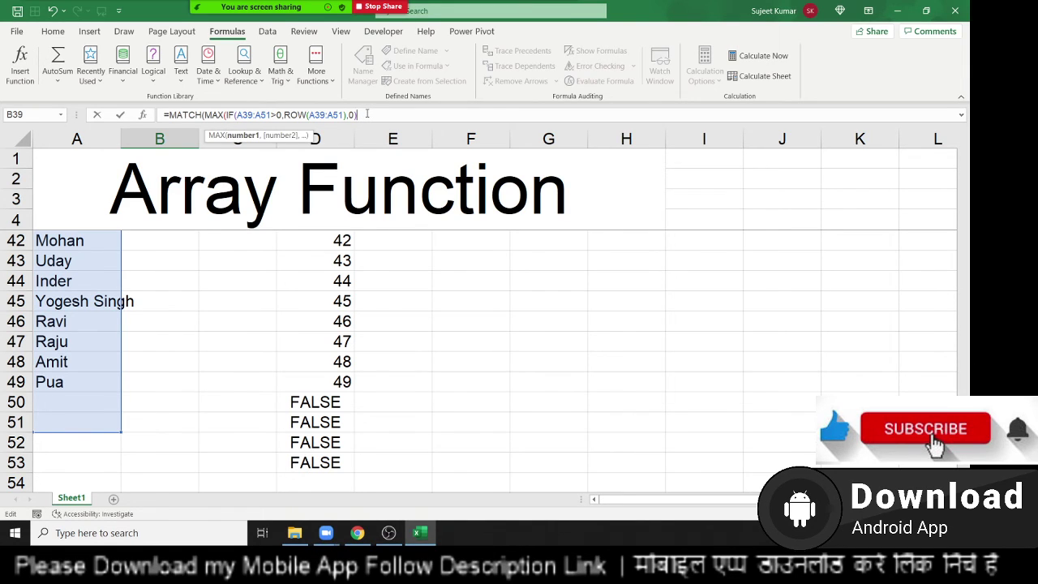
text())
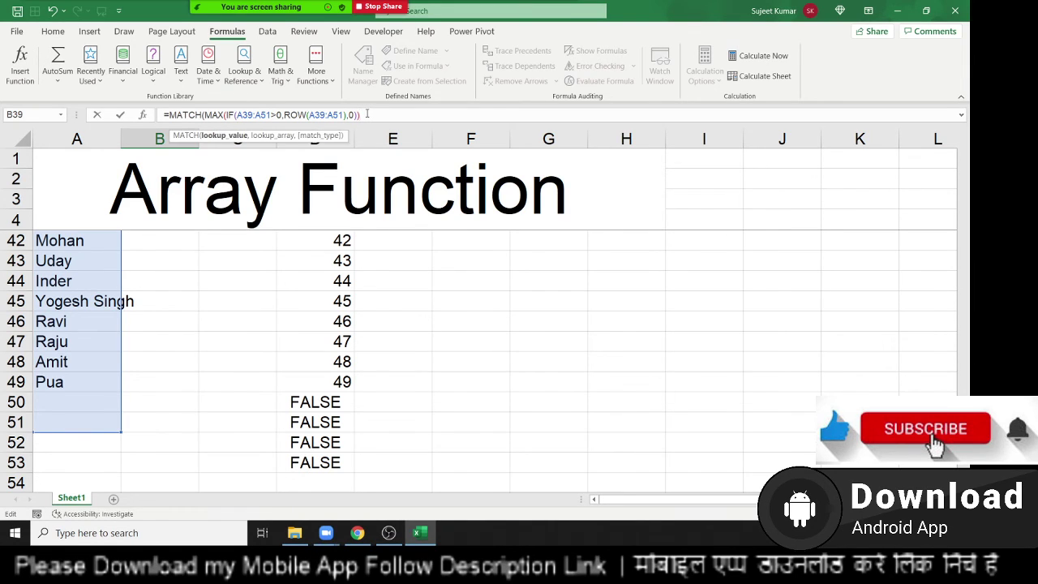
text(,)
text(ROW()
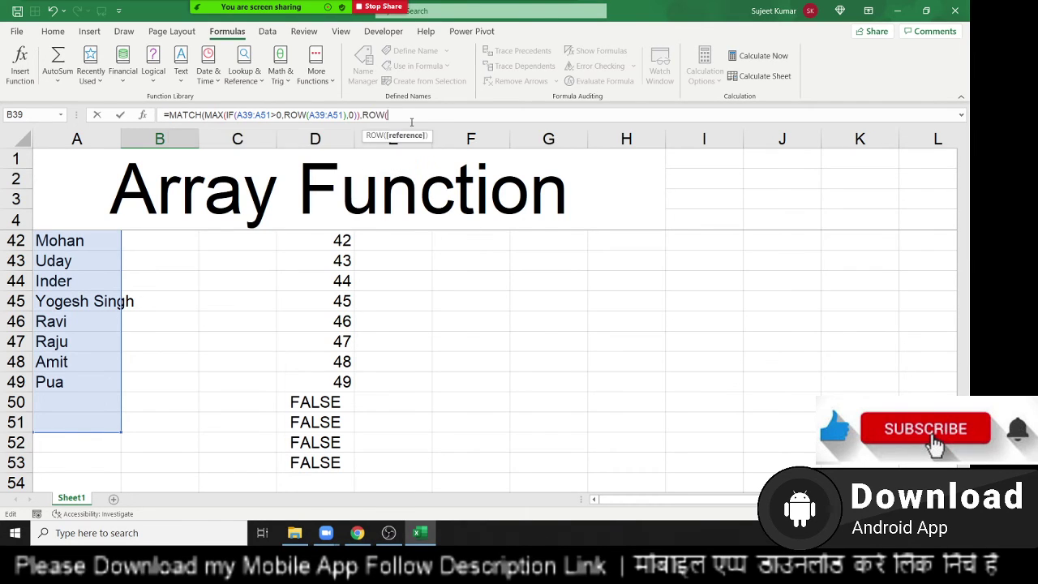
key(Left)
key(Left)
key(Right)
key(Right)
text(a3)
text(9)
text(:a51)
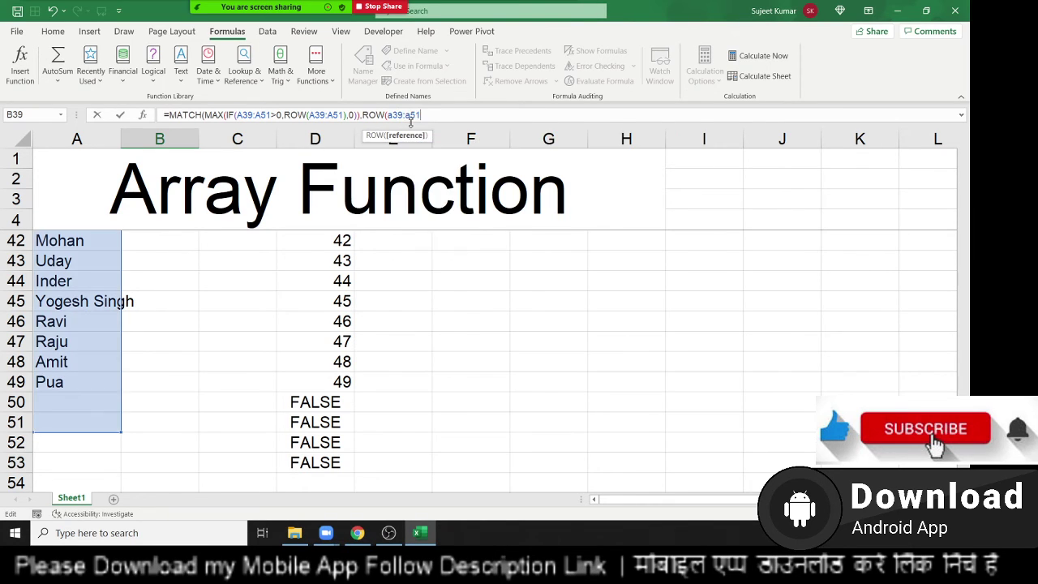
text())
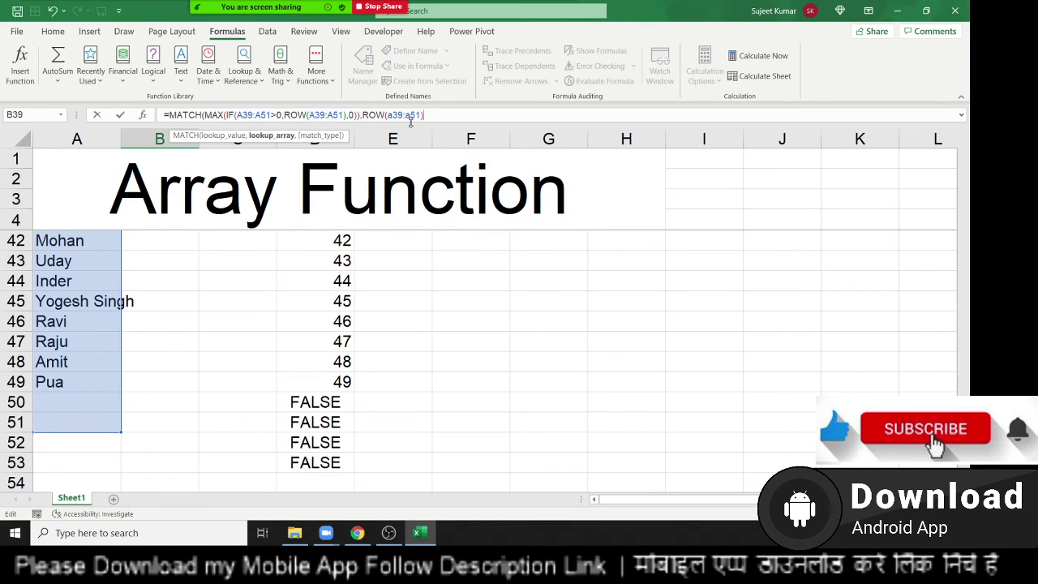
text(,)
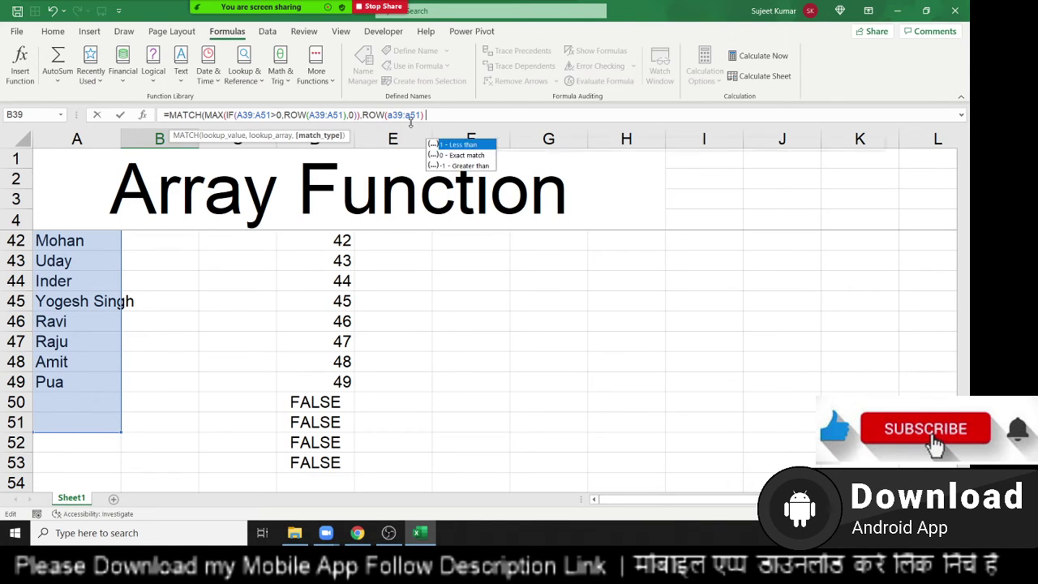
text(0))
key(Return)
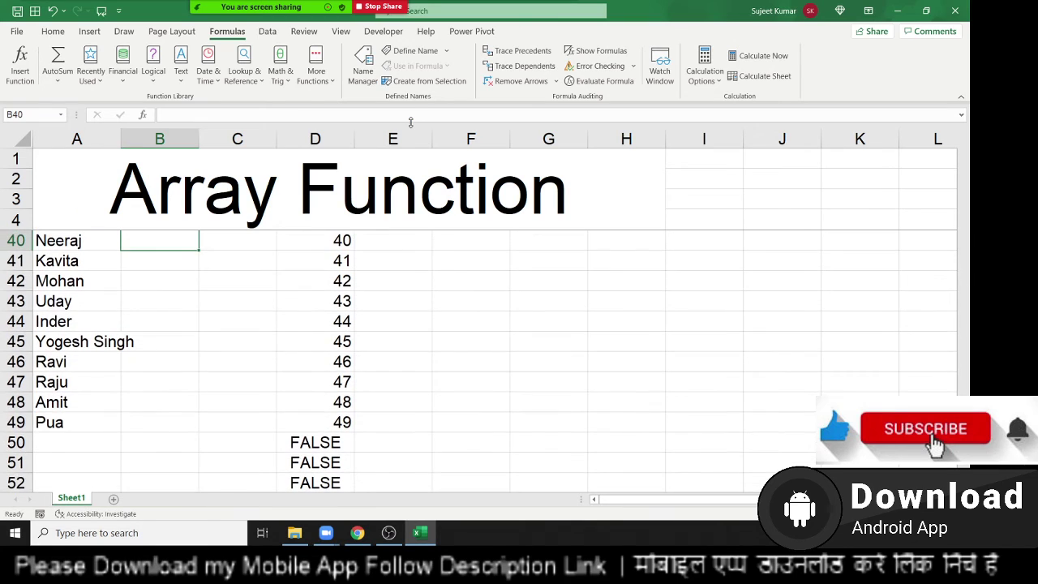
key(Up)
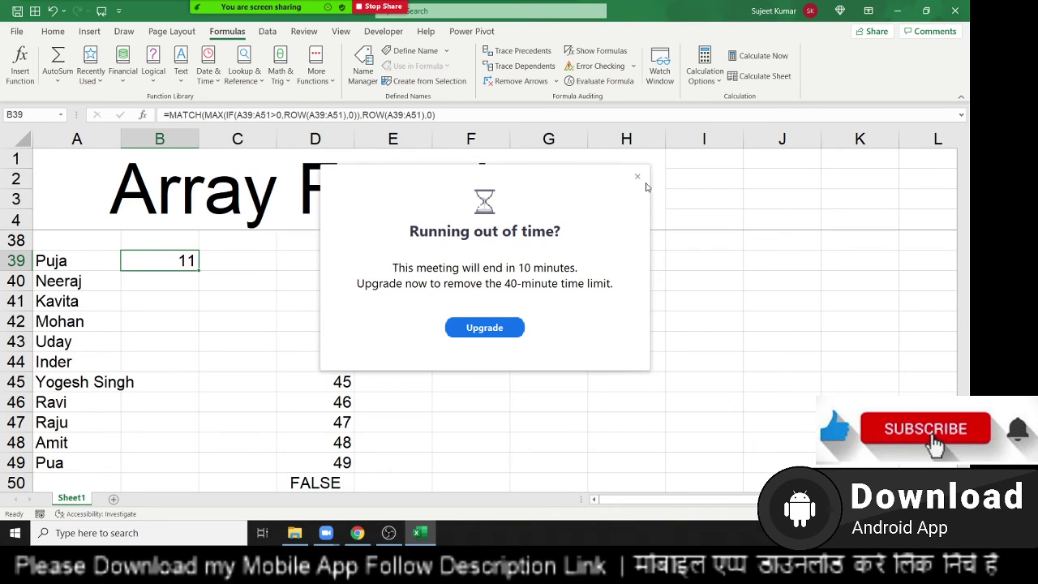
Step: Close the Zoom time-limit popup and select C39 for a new formula
click(637, 178)
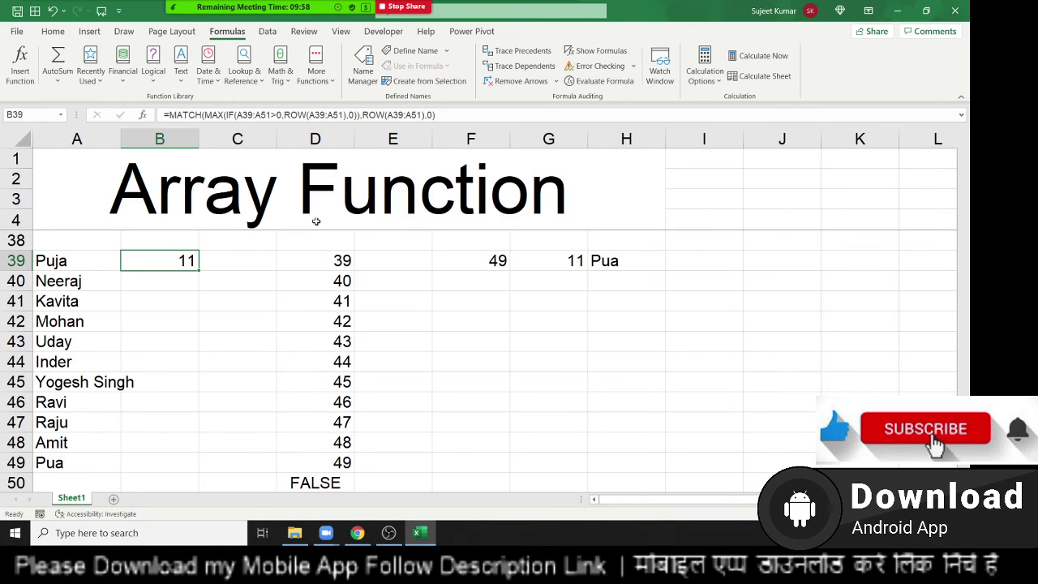
click(243, 261)
Step: Begin an INDEX formula in C39 with the name range A39:A52 as its array
text(i)
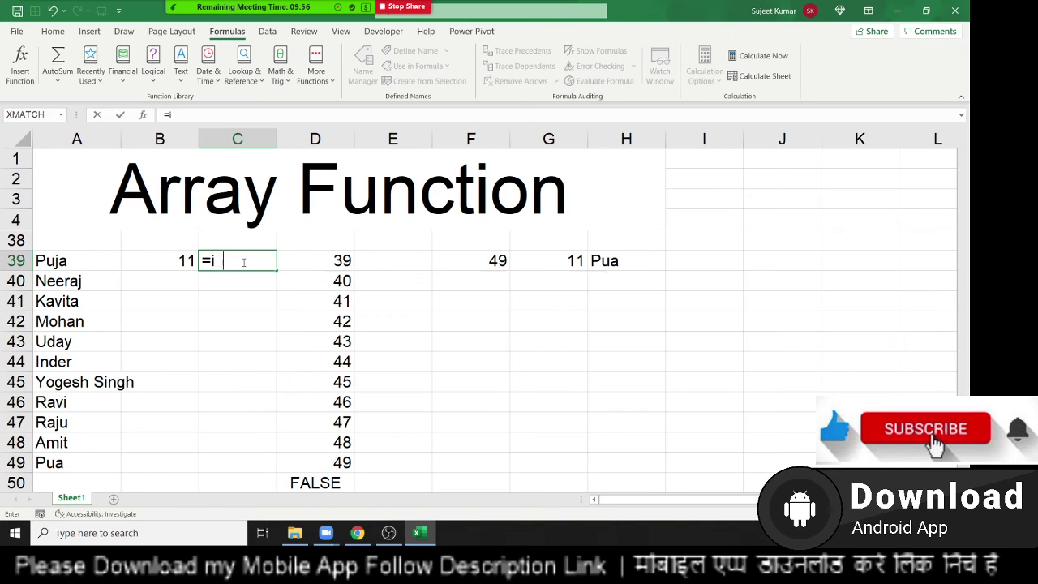
text(d)
key(BackSpace)
text(n)
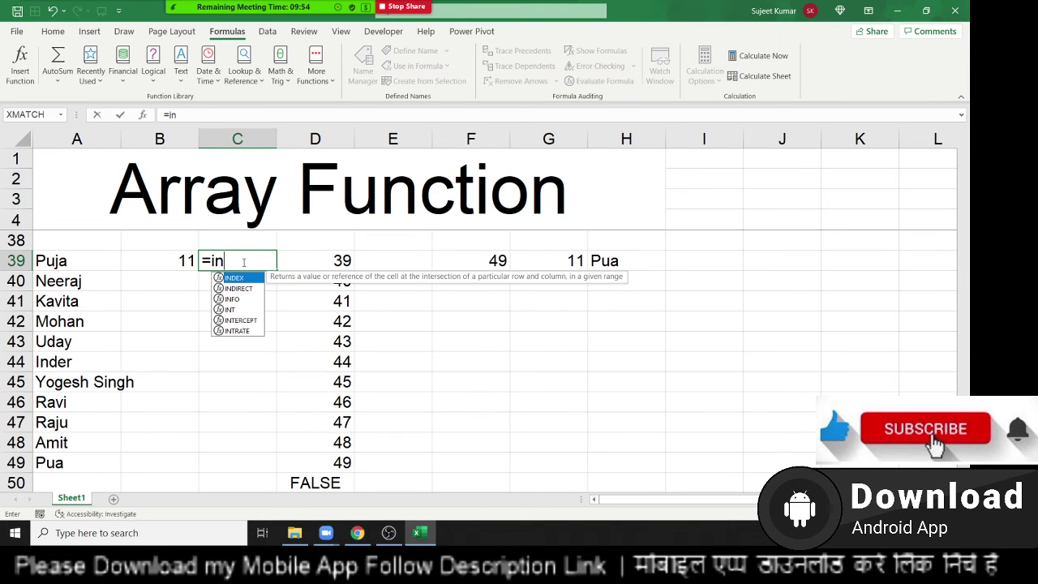
key(Tab)
key(Left)
key(Left)
key(shift+Down)
key(shift+Down)
key(shift+Down)
key(shift+Down)
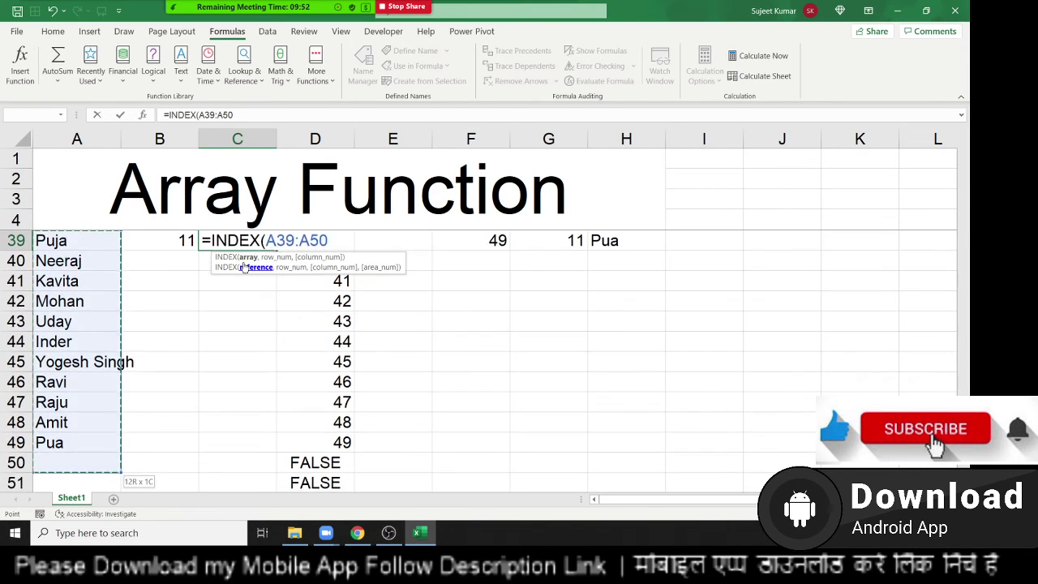
key(shift+Down)
key(shift+Down)
key(Return)
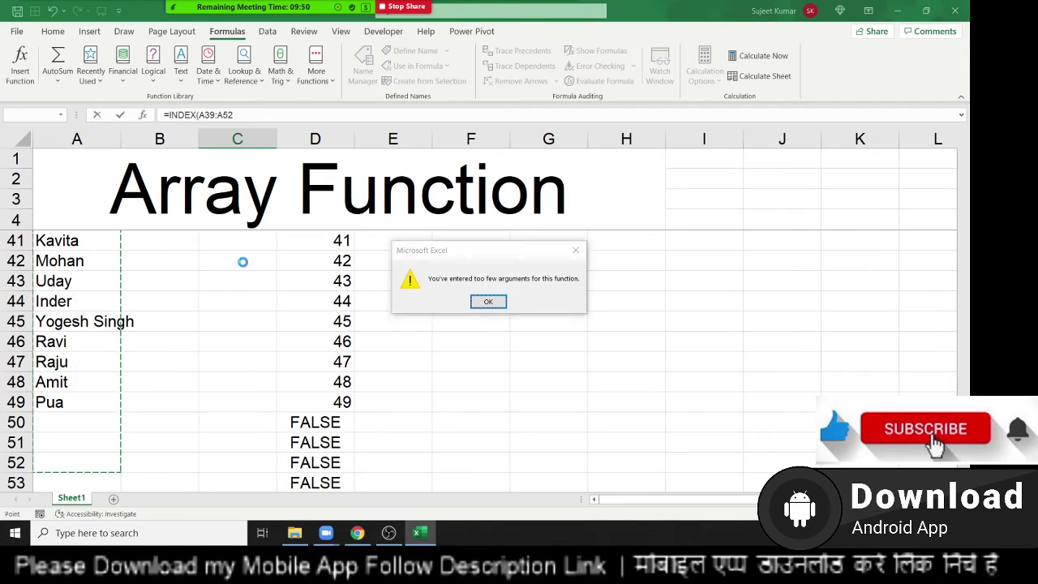
key(Return)
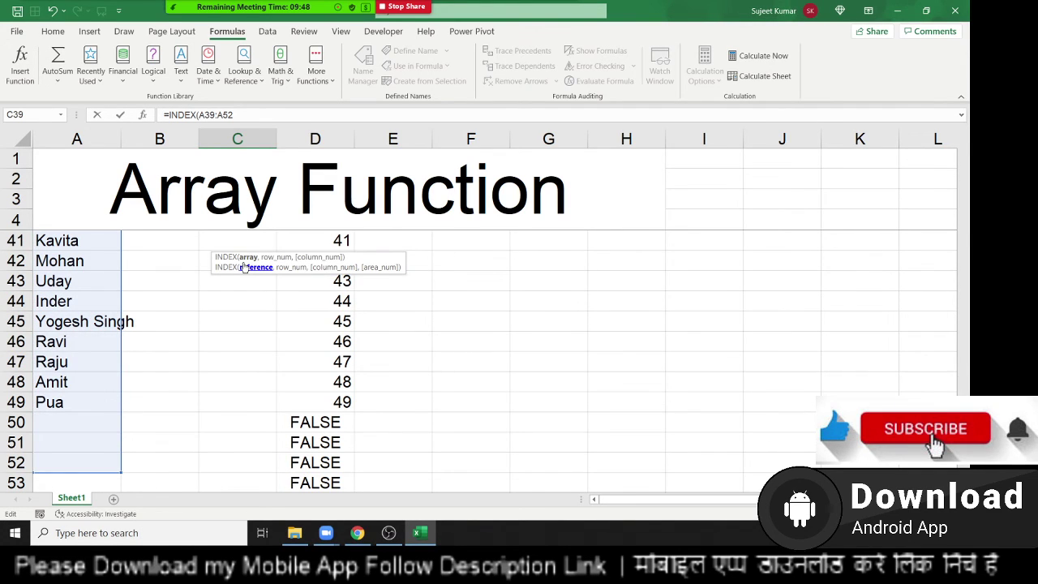
Step: Complete C39 as =INDEX(A39:A52,B39), using B39's position as the row number
text(,)
key(BackSpace)
click(253, 115)
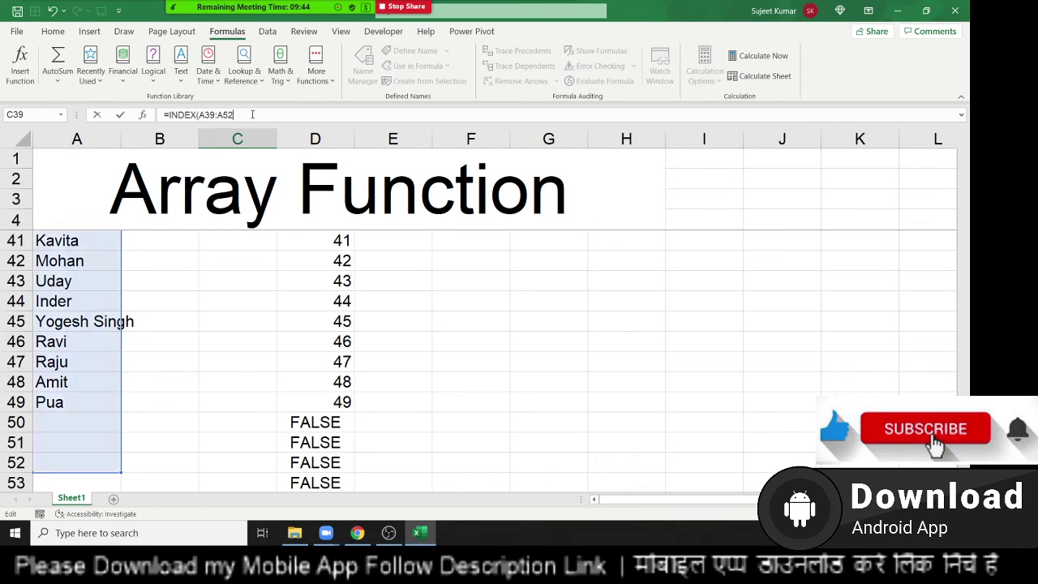
text(,)
scroll(190, 259, up, 3)
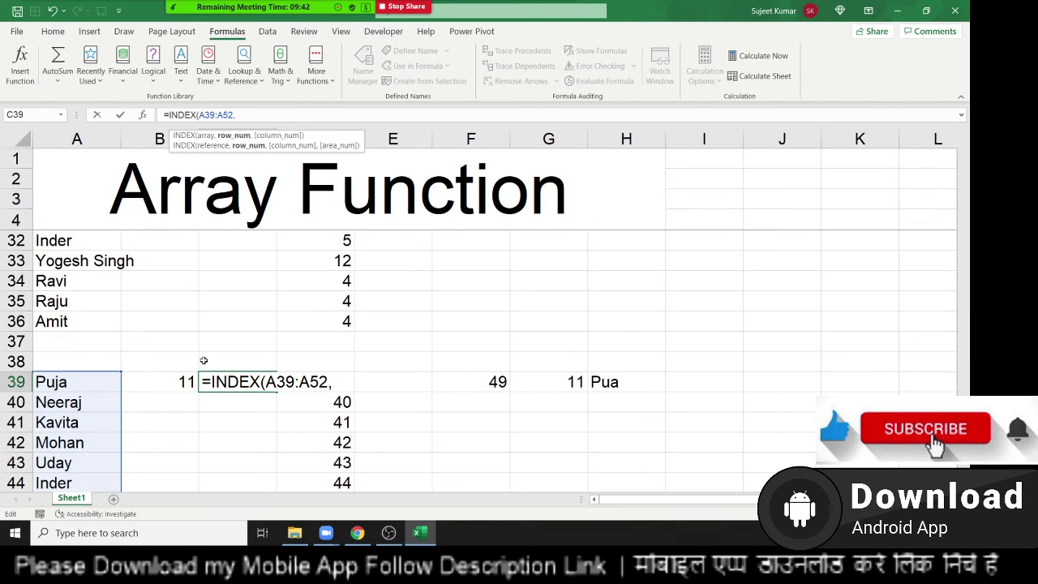
click(186, 389)
key(Return)
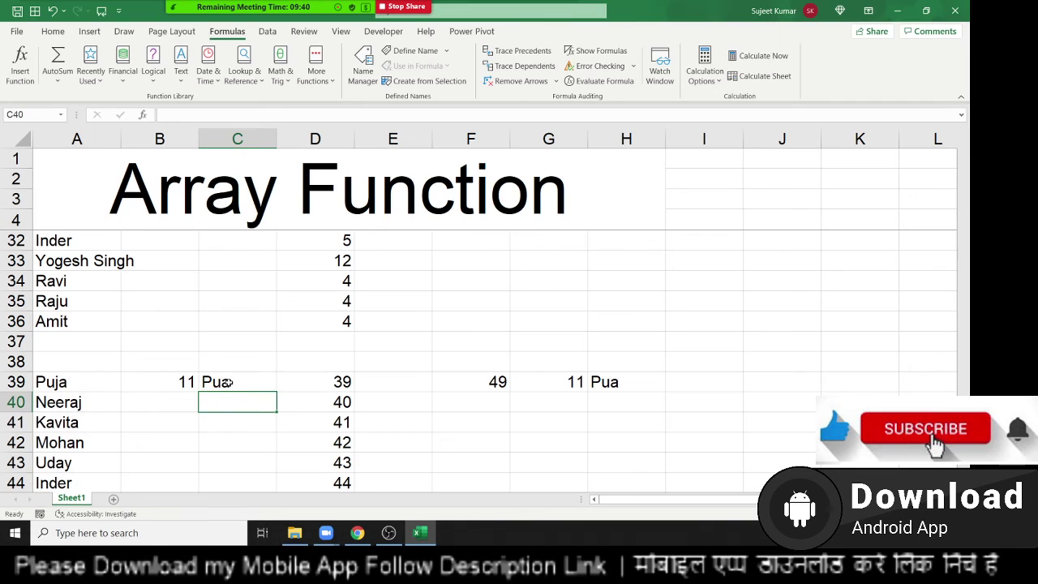
click(228, 382)
Step: Change A49 to Puja and add Om in A50, then check C39 returns Om
scroll(66, 385, down, 4)
click(63, 344)
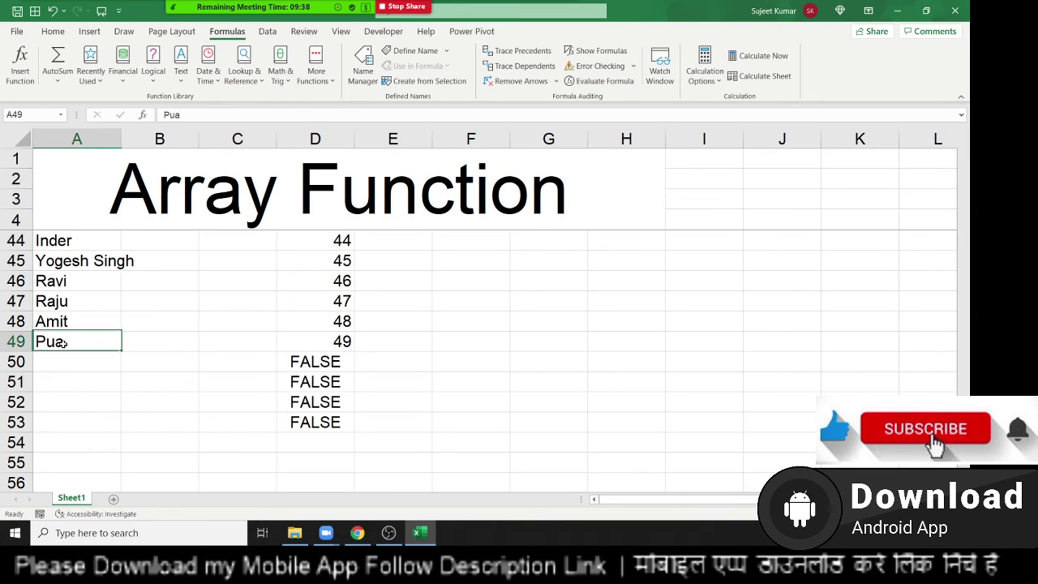
text(Puja)
key(Return)
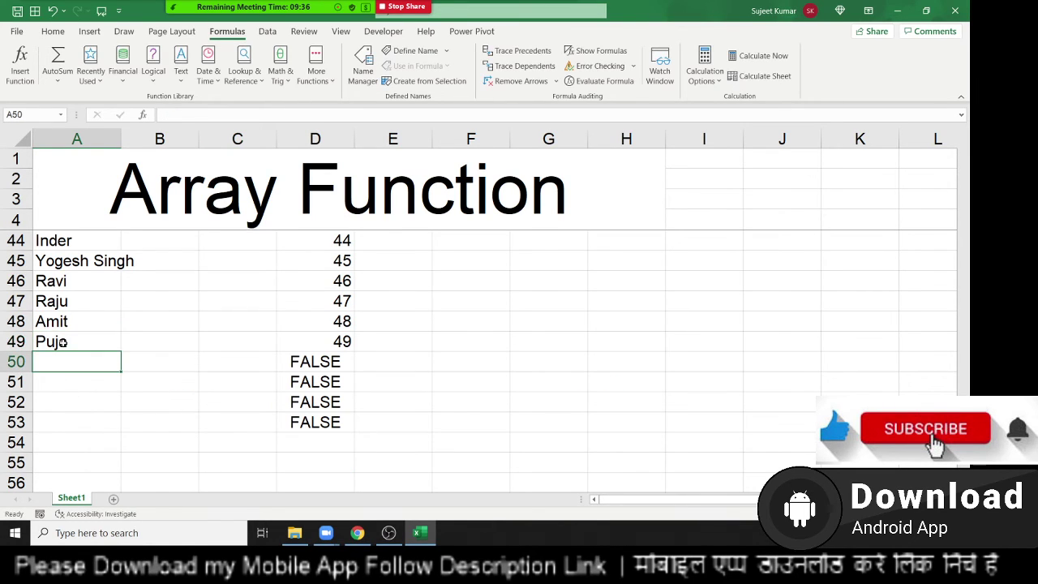
text(Om)
key(Return)
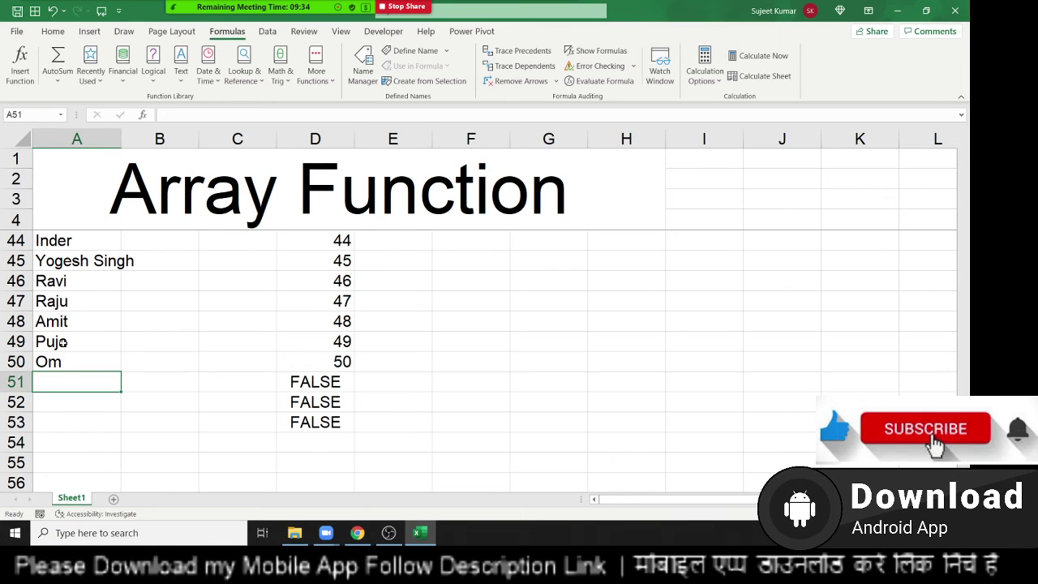
scroll(66, 344, up, 3)
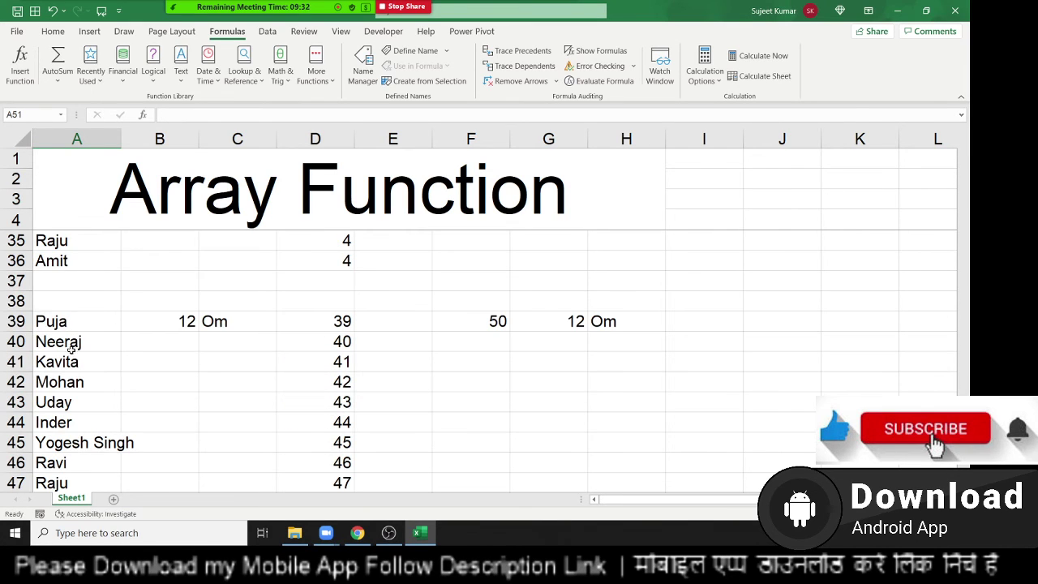
click(246, 327)
mouse_move(248, 8)
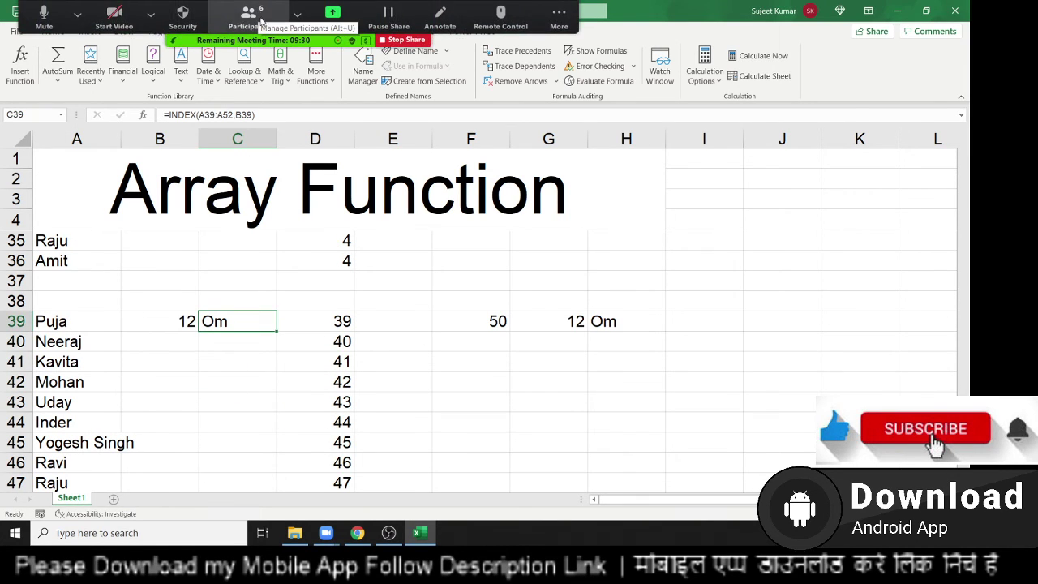
click(253, 27)
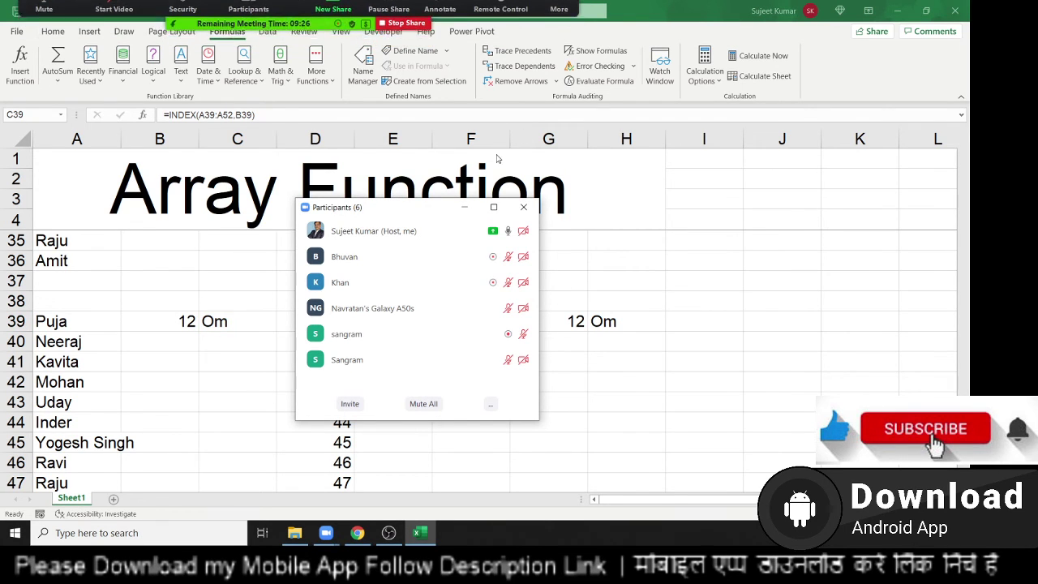
click(524, 210)
scroll(164, 428, down, 5)
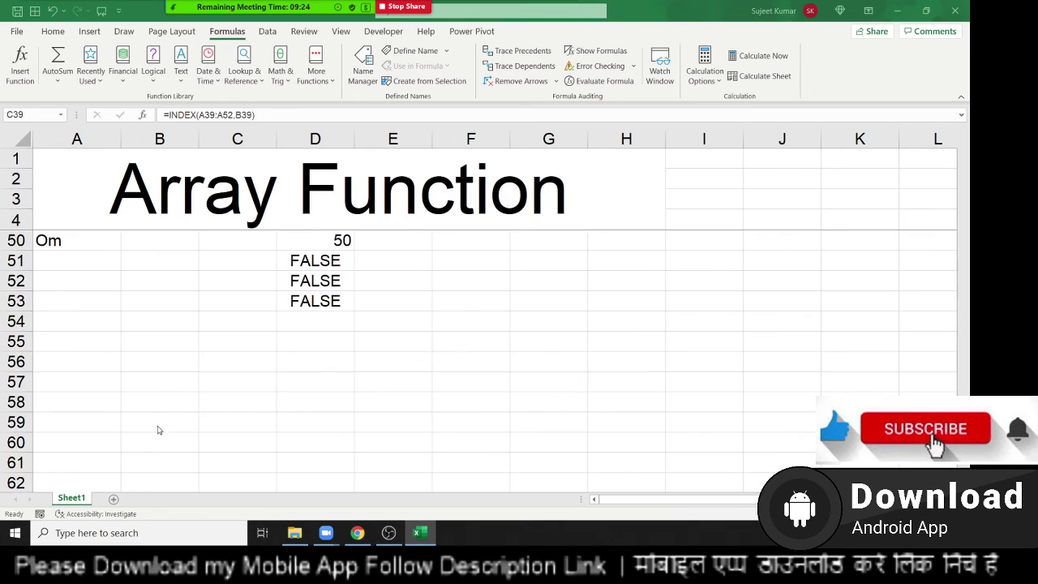
scroll(151, 425, down, 1)
scroll(140, 417, down, 1)
scroll(140, 417, down, 1)
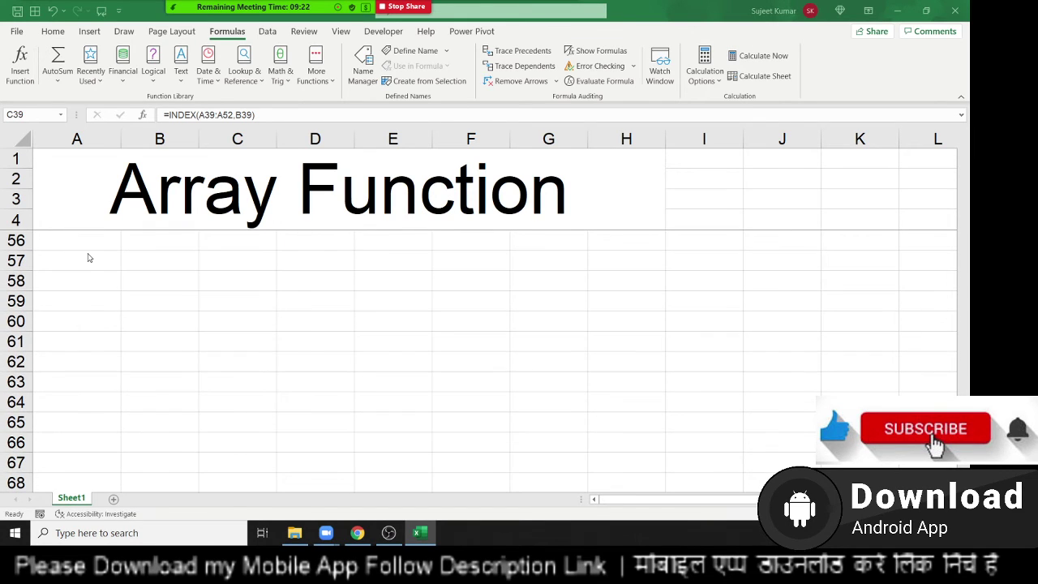
click(63, 279)
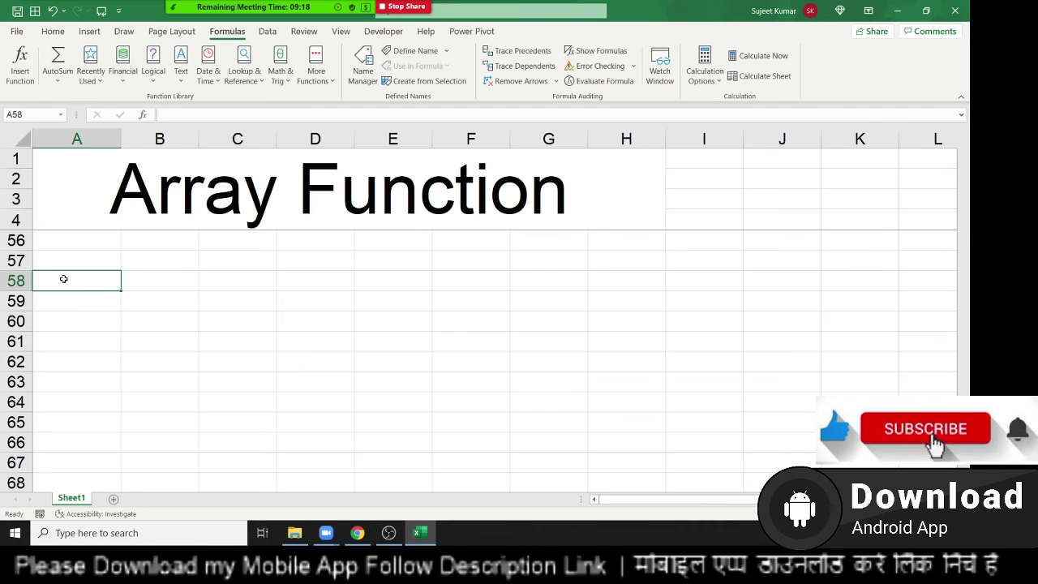
Step: Enter the headers NO in A58 and City in B58
text(NO)
key(Tab)
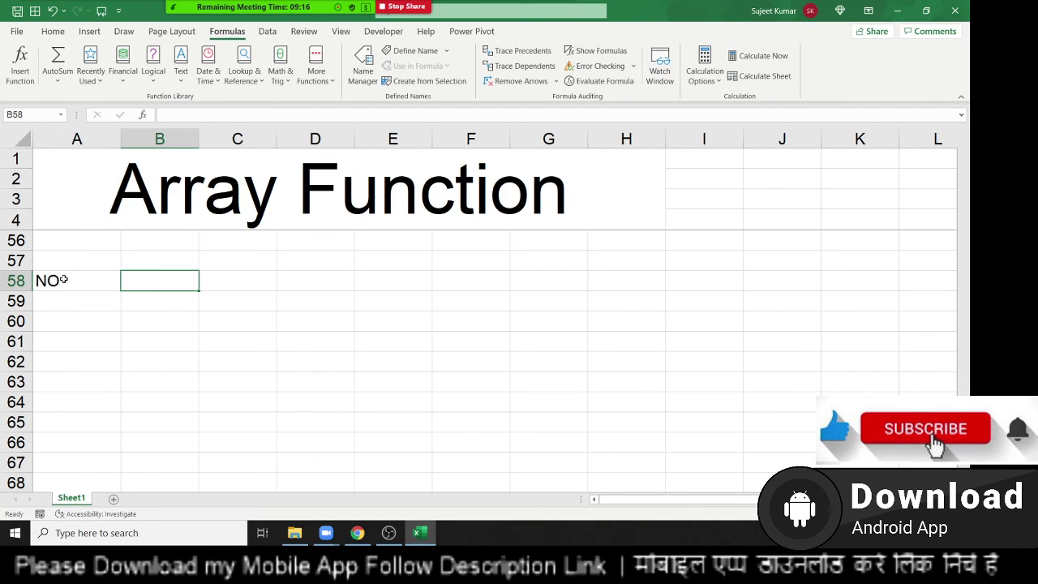
text(Cit)
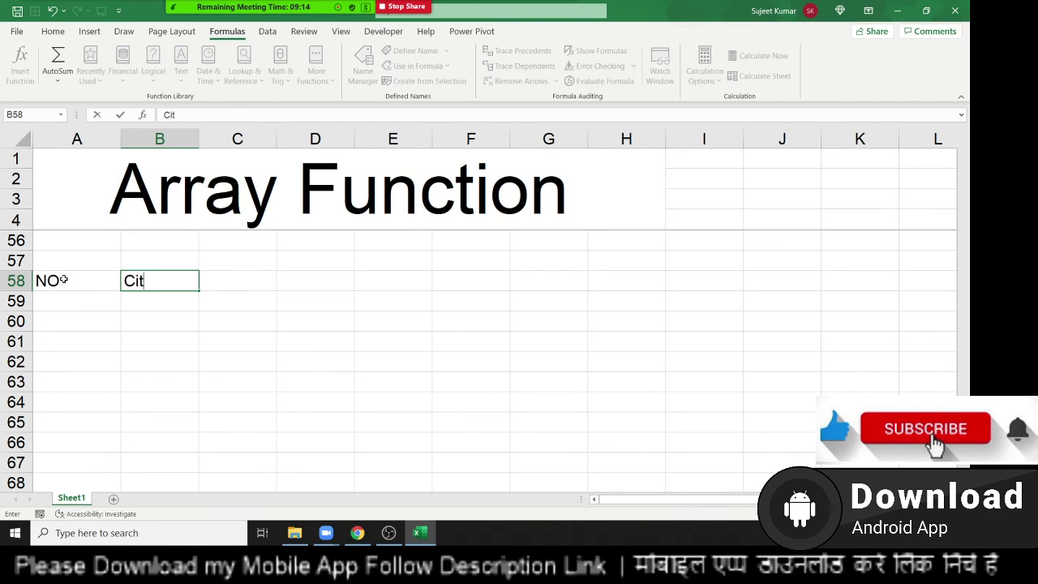
text(y)
key(Return)
text(P)
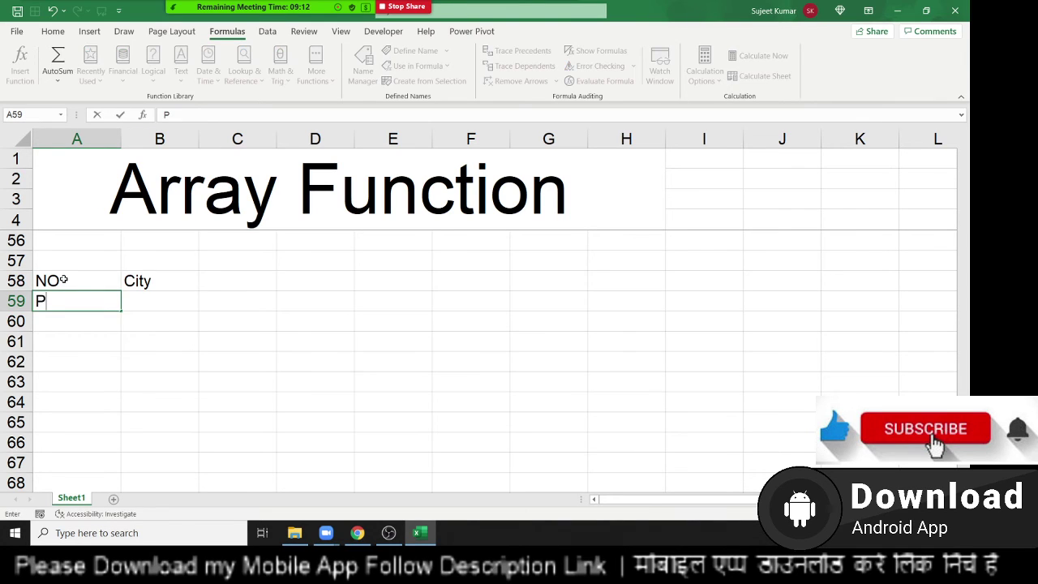
key(Escape)
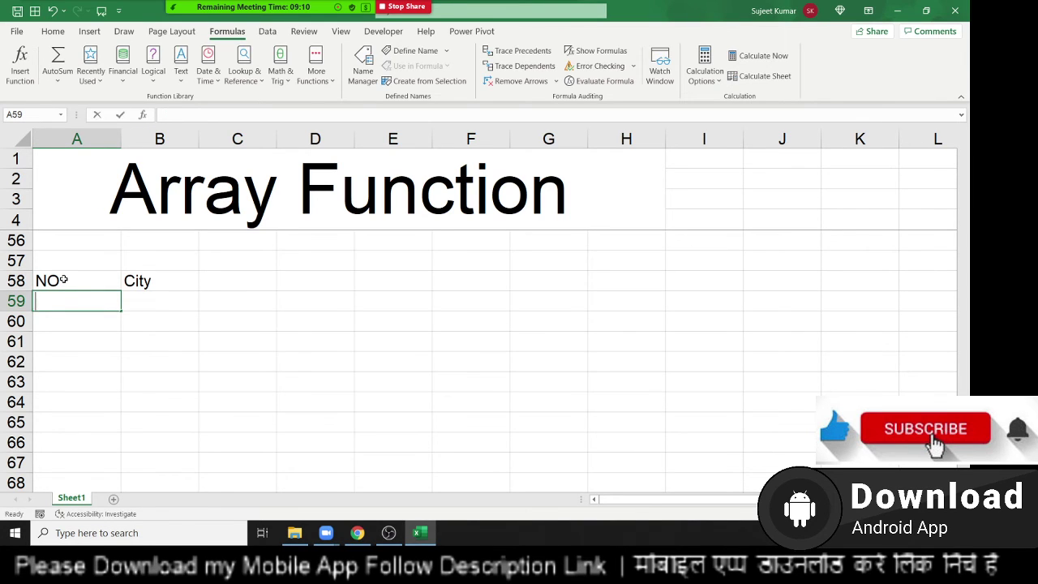
Step: Fill A59:A65 with the numbers 52, 63, 45, 87, 52, 65, 45
text(52)
key(Return)
text(63)
key(Return)
text(45)
key(Return)
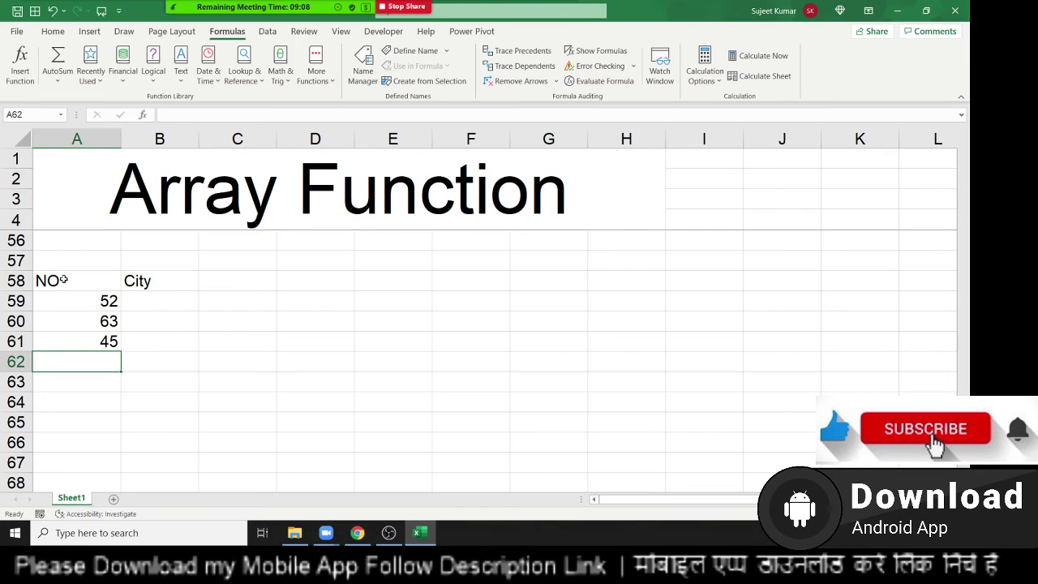
text(87)
key(Return)
text(52)
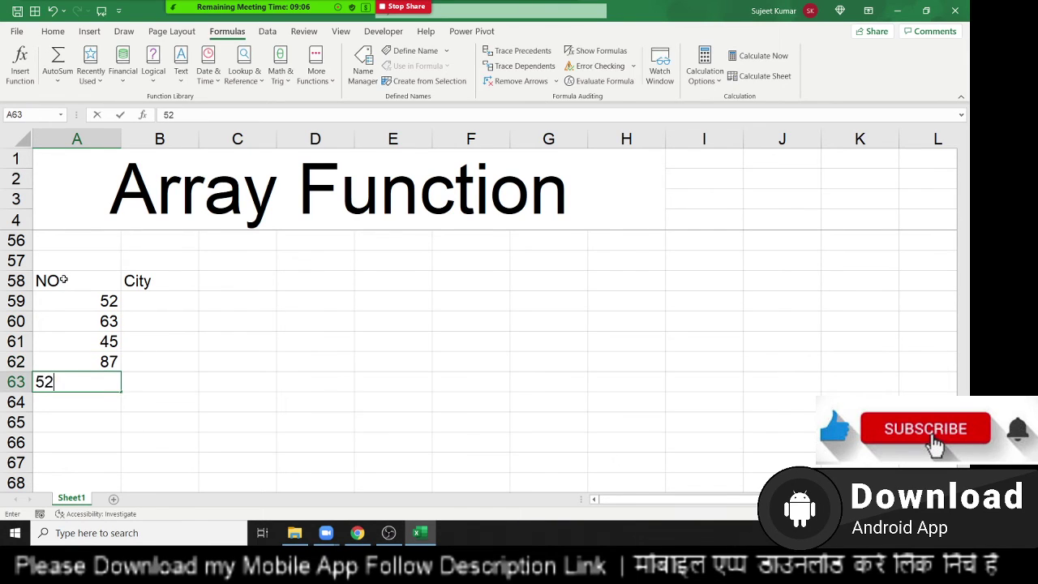
key(Return)
text(.25)
key(Escape)
text(65)
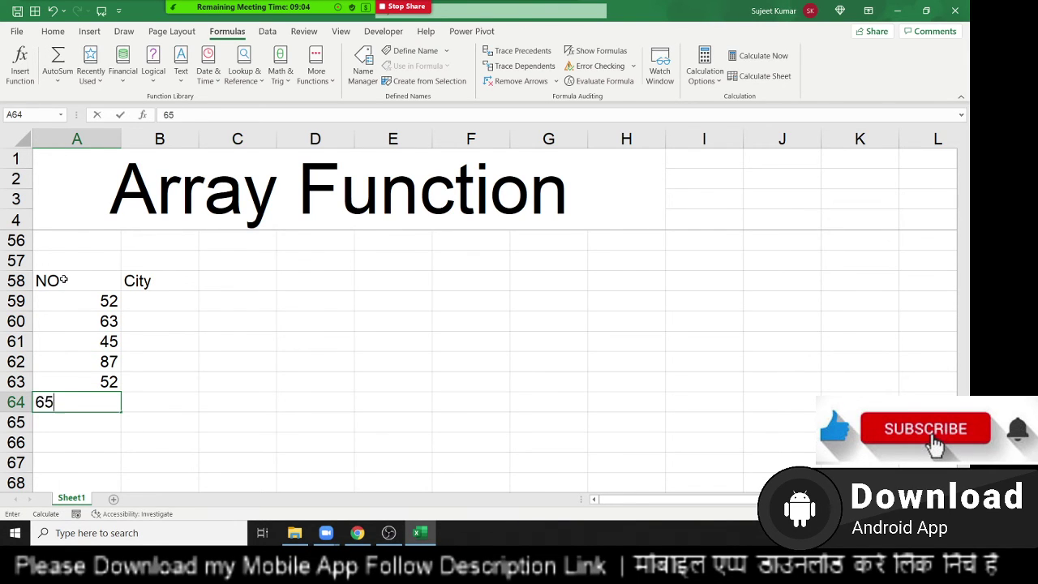
key(Return)
text(457)
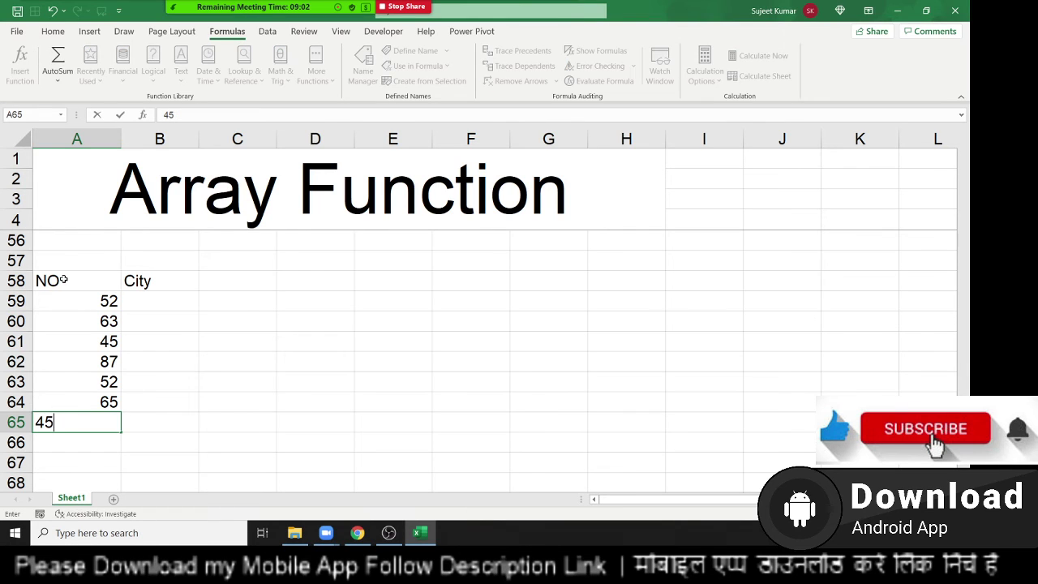
key(BackSpace)
key(Return)
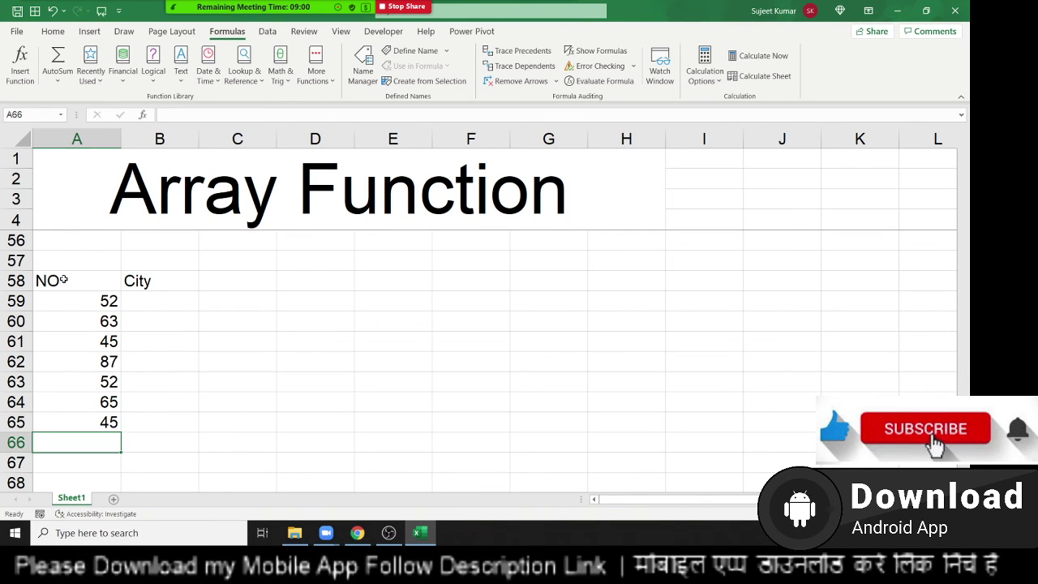
Step: Continue the NO column down to A74 with 96, 36, 45, 25, 65, 85, 47, 21, 12
text(96)
key(Return)
text(36 45)
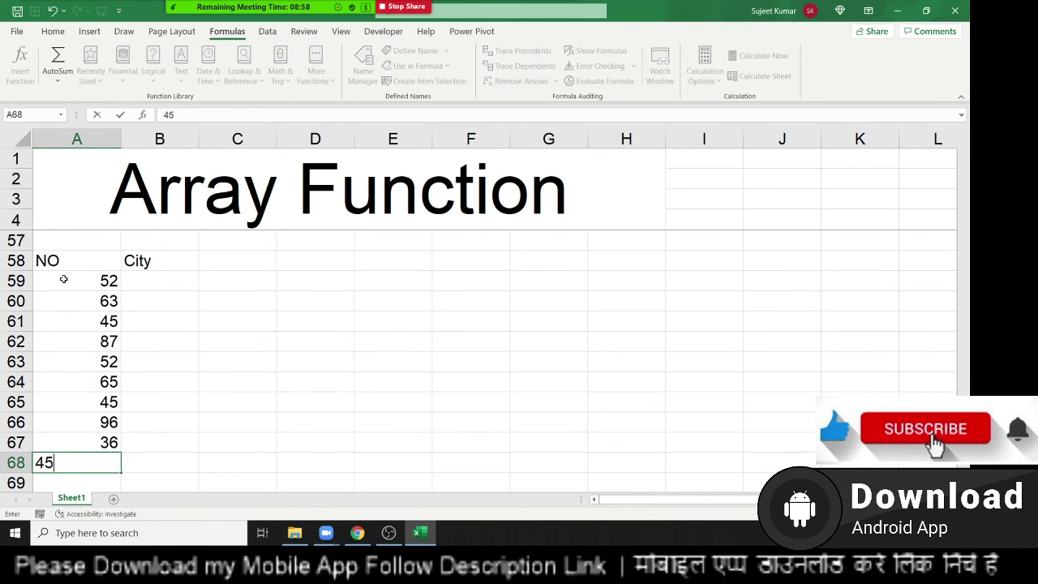
key(Return)
text(25)
key(Return)
text(65)
key(Return)
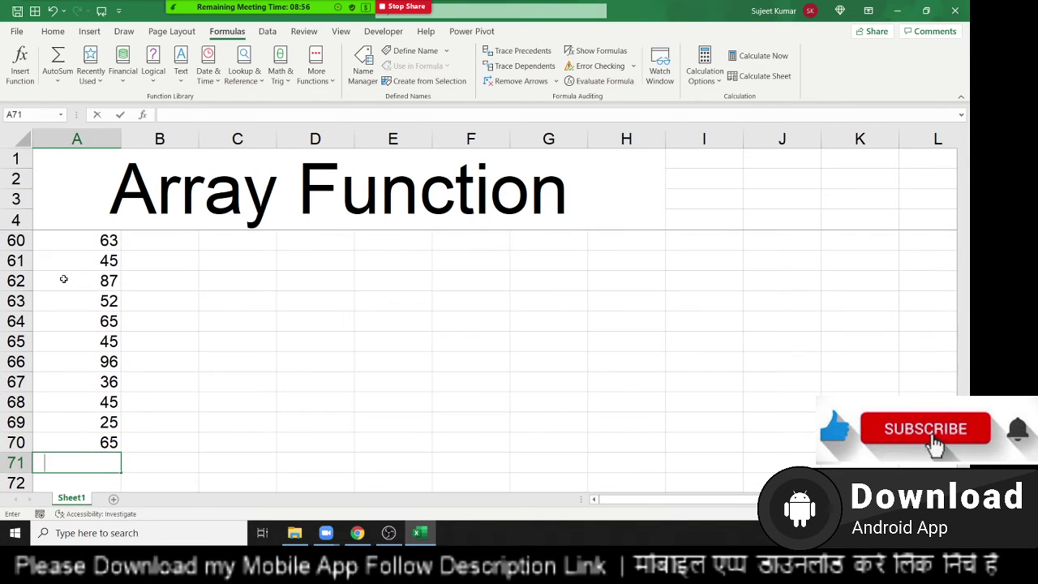
text(85)
key(Return)
text(47)
key(Return)
text(21)
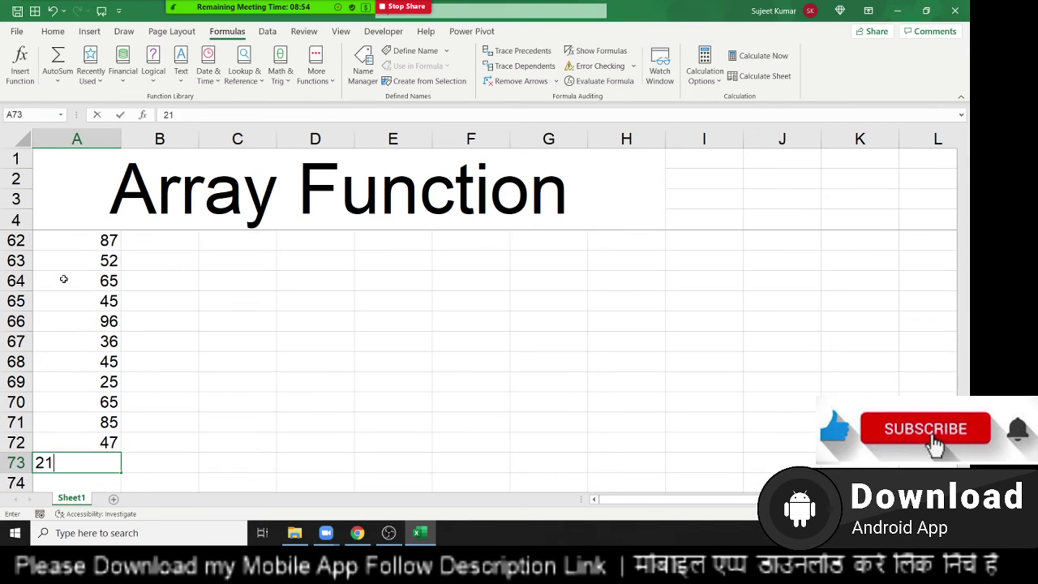
key(Return)
text(21)
key(Escape)
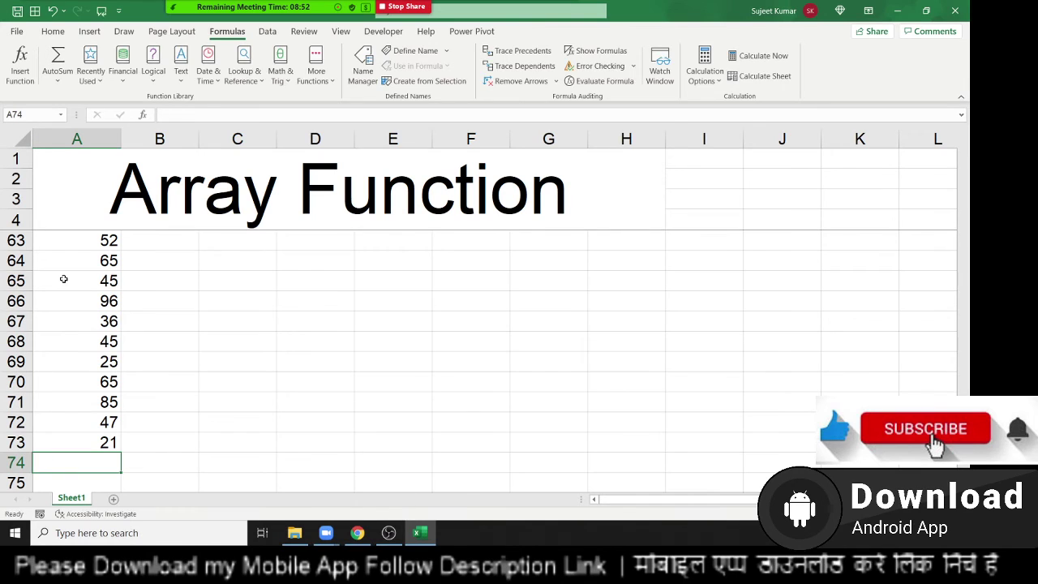
text(12)
key(Return)
Step: Type Pune in B59 and fill the City column down beside the numbers
key(Up)
key(ctrl+Up)
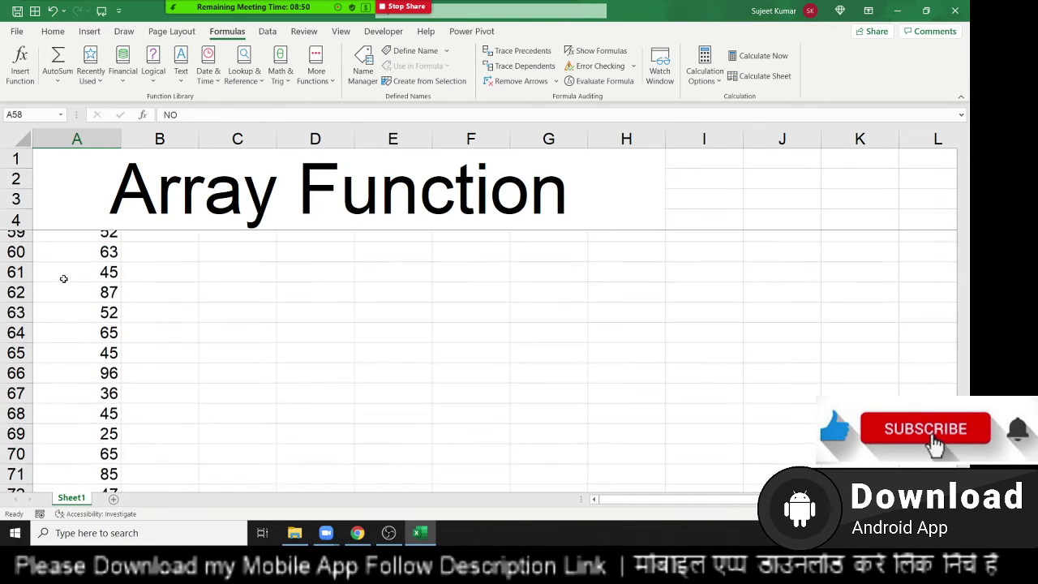
key(Right)
key(Down)
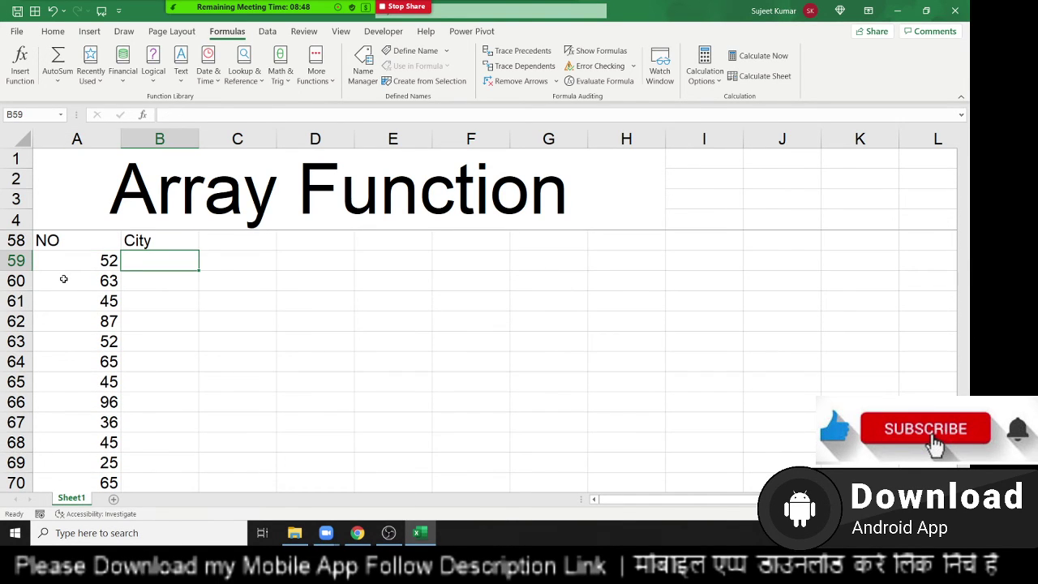
text(Pune)
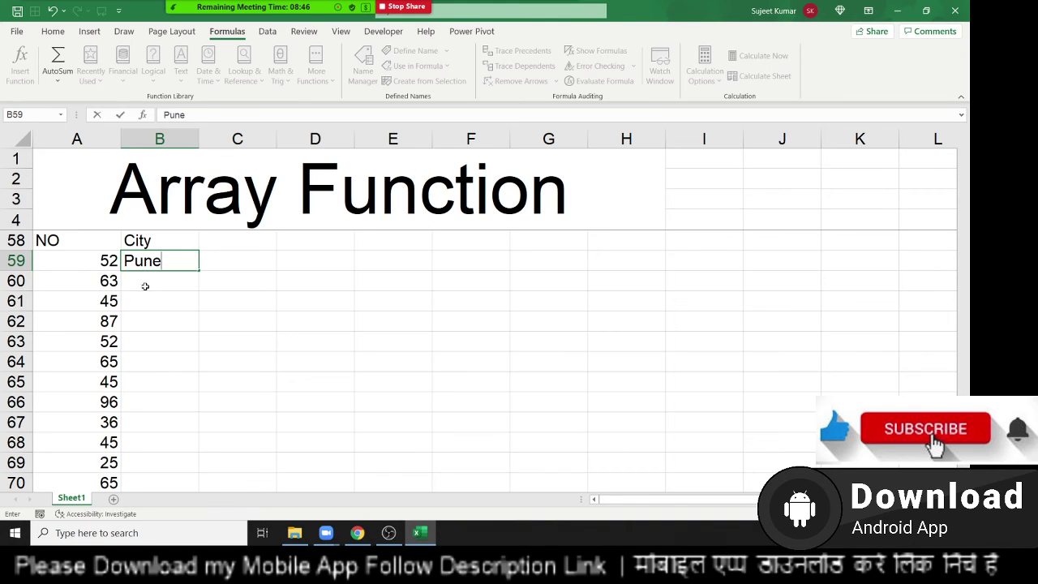
key(Return)
key(Up)
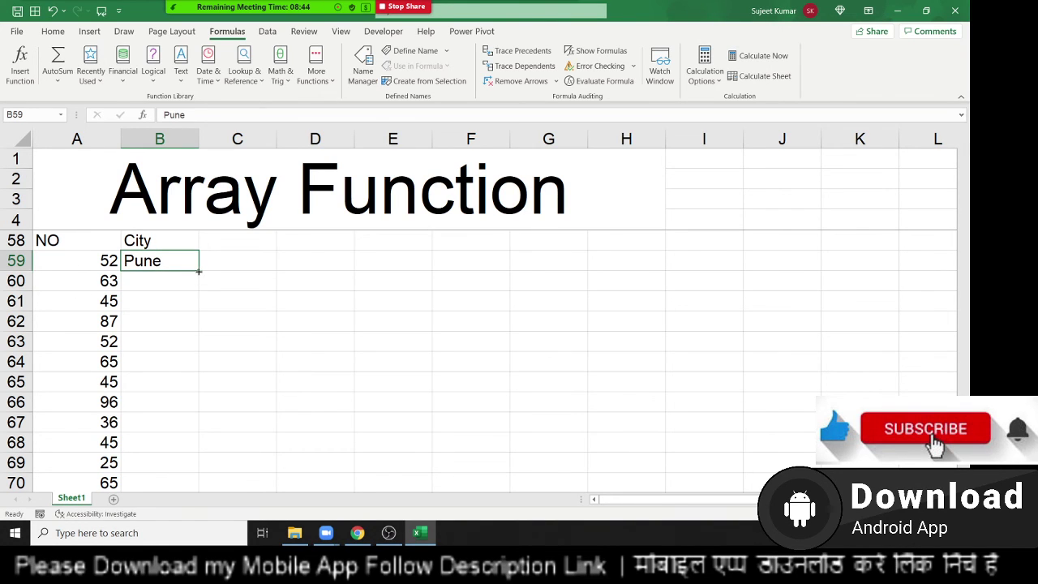
double_click(199, 271)
Step: Enter 50 in D59 as the lookup value and start a VLOOKUP in E59
click(302, 264)
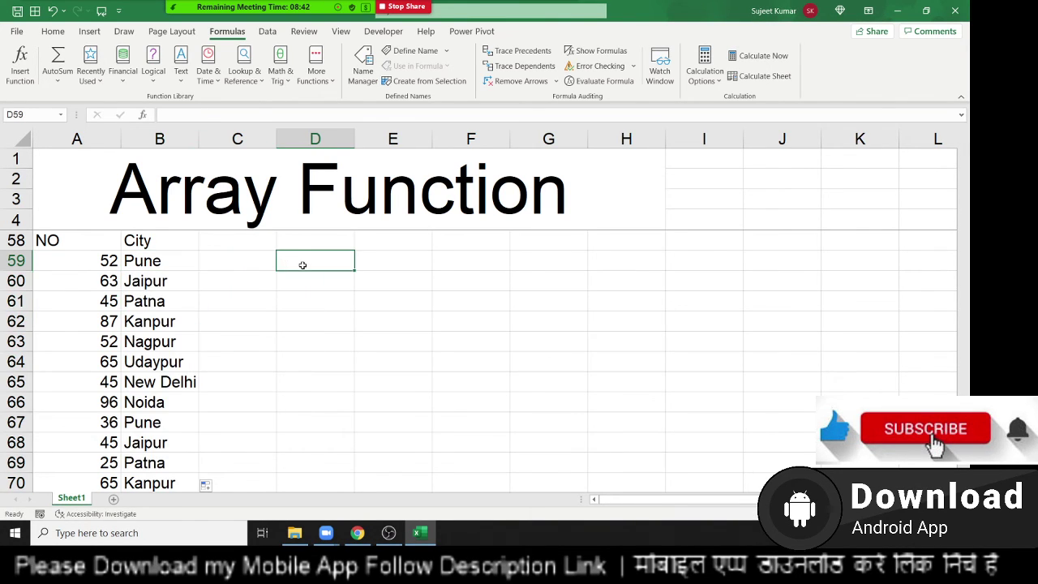
text(50)
key(Tab)
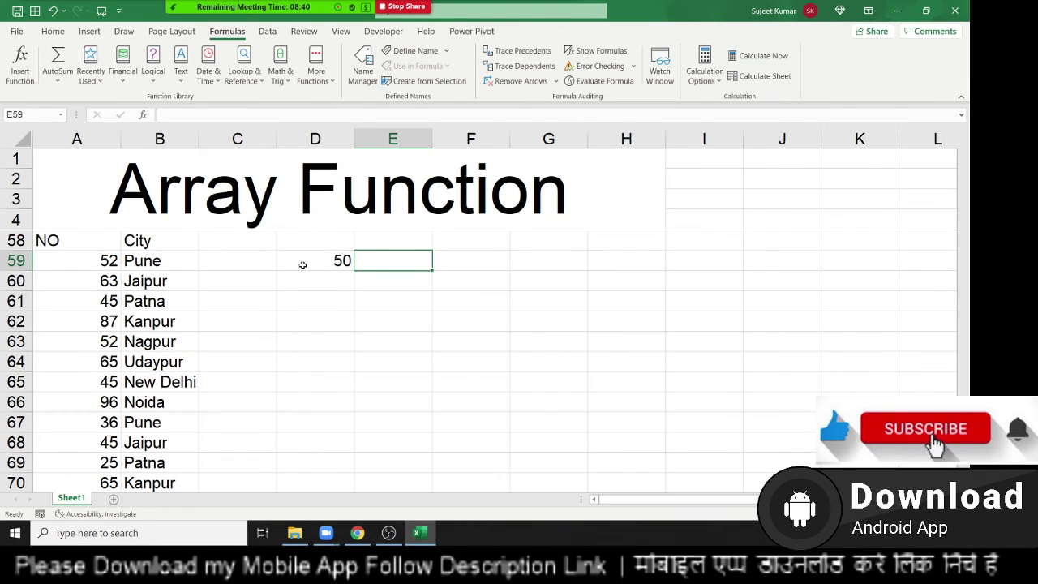
text(=vl)
key(Tab)
click(302, 265)
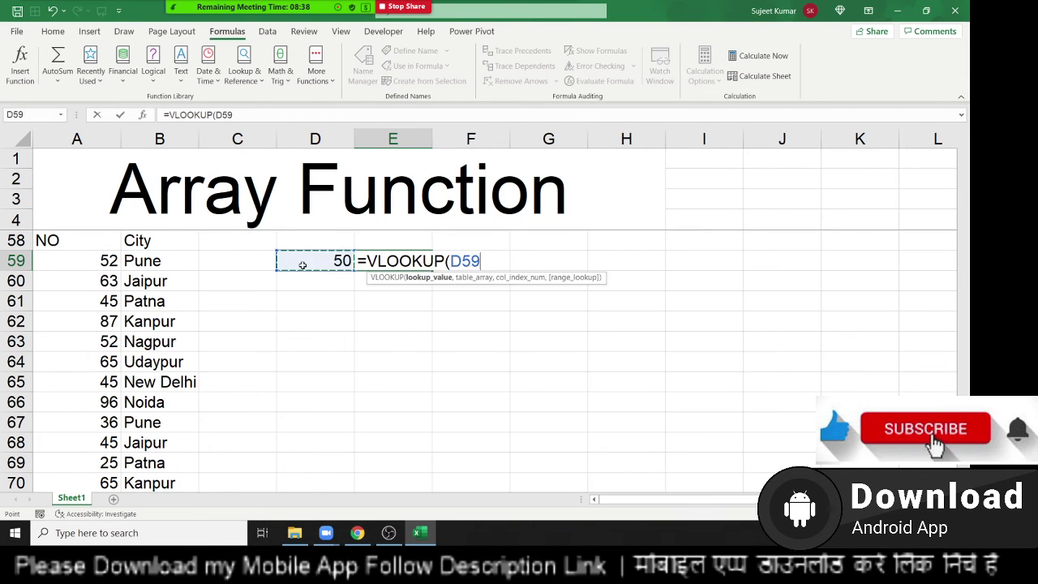
text(,)
key(Left)
key(Left)
key(Left)
key(Up)
key(shift+Right)
key(ctrl+shift+Down)
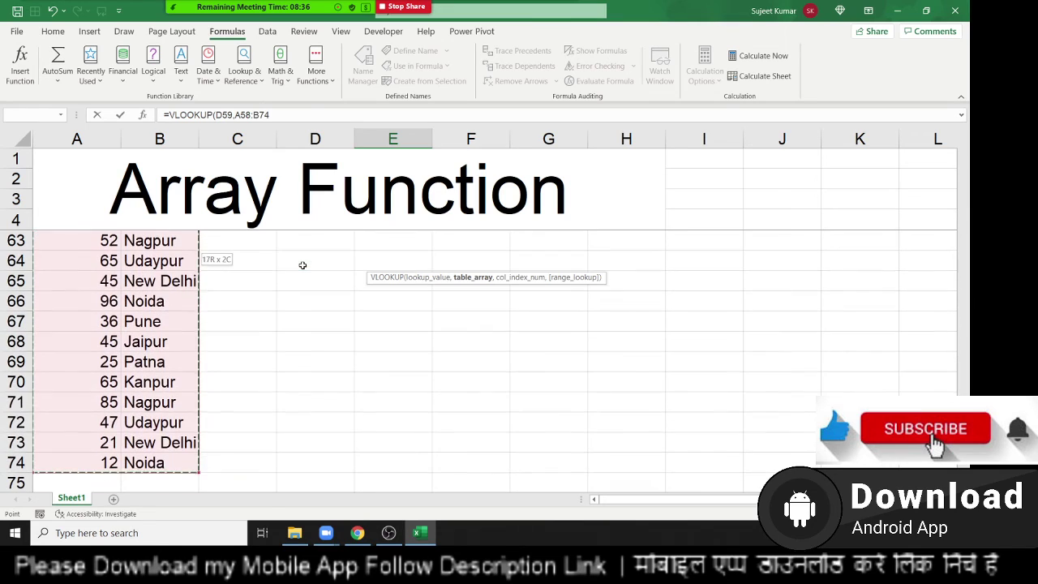
text(.)
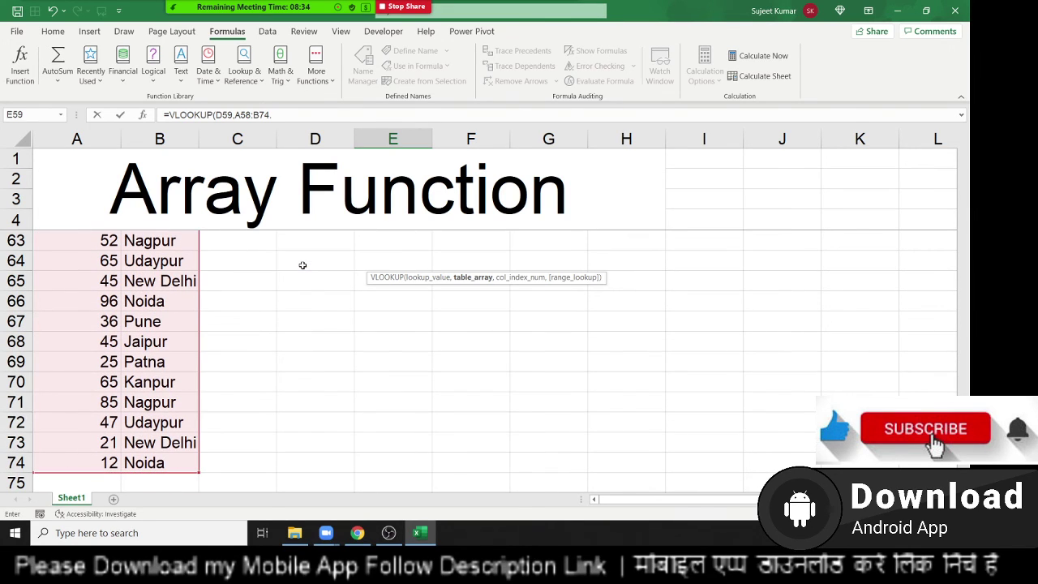
key(BackSpace)
text(,2)
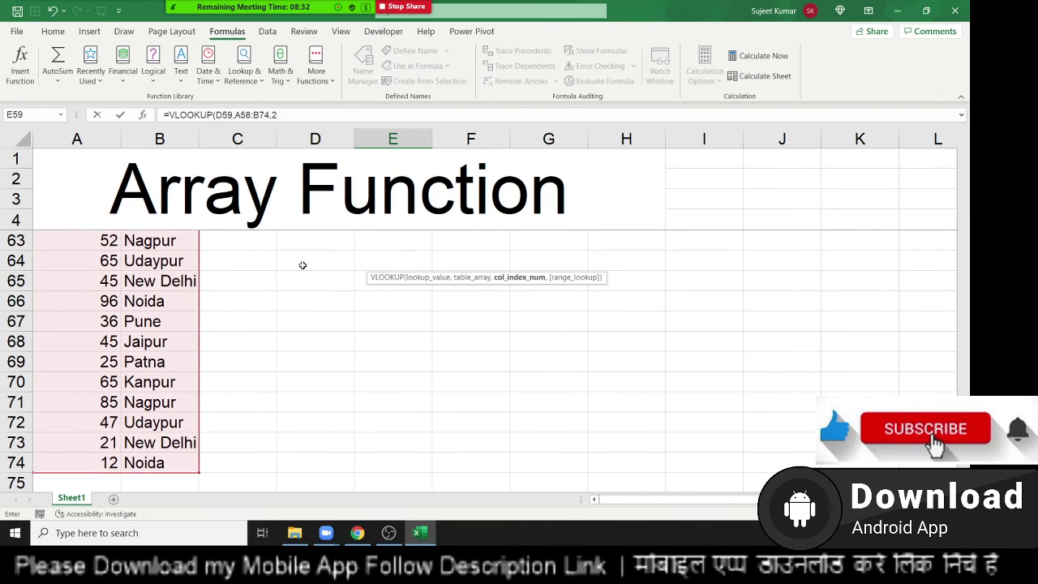
text(,)
key(BackSpace)
key(BackSpace)
text(,0)
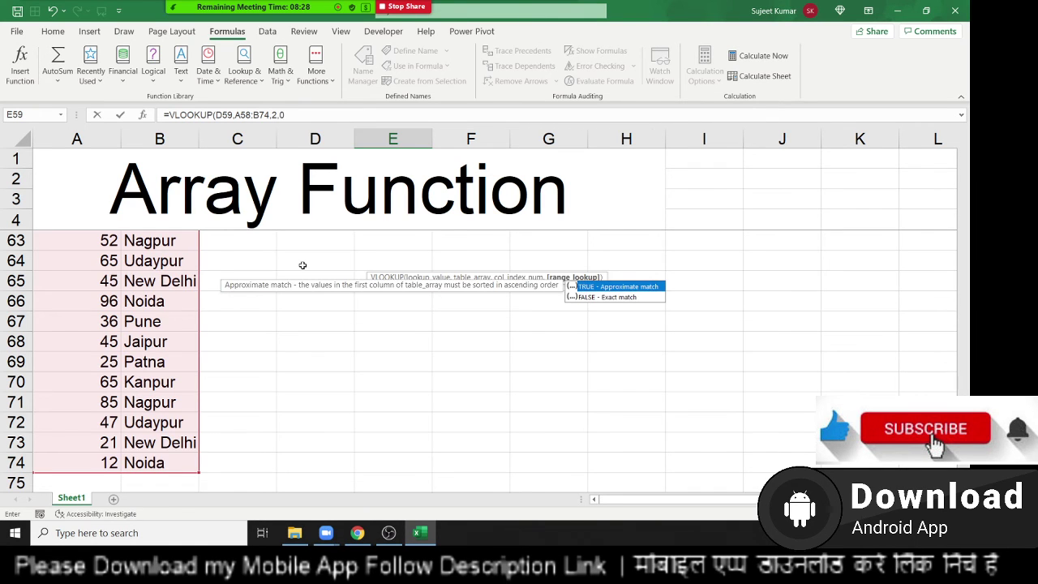
key(Return)
key(Up)
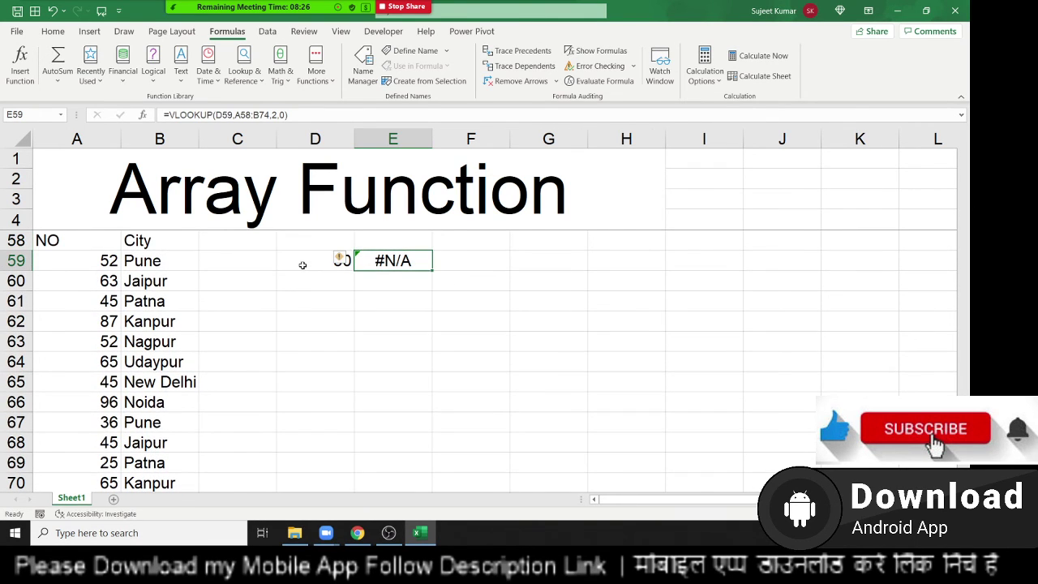
key(F2)
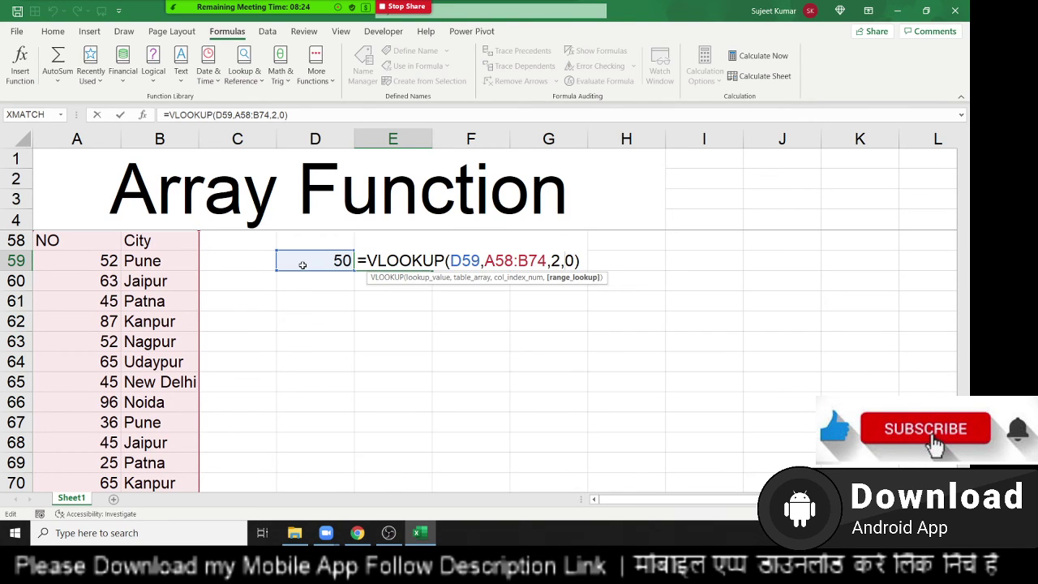
key(BackSpace)
text(1)
key(Return)
key(Up)
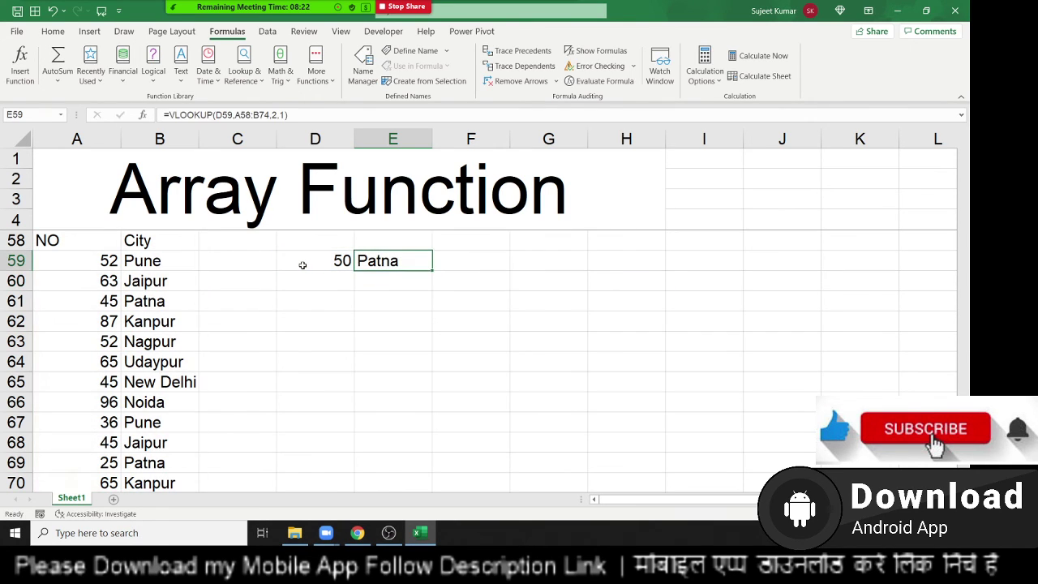
key(Left)
key(Left)
key(Left)
key(Down)
key(Down)
key(Down)
key(Down)
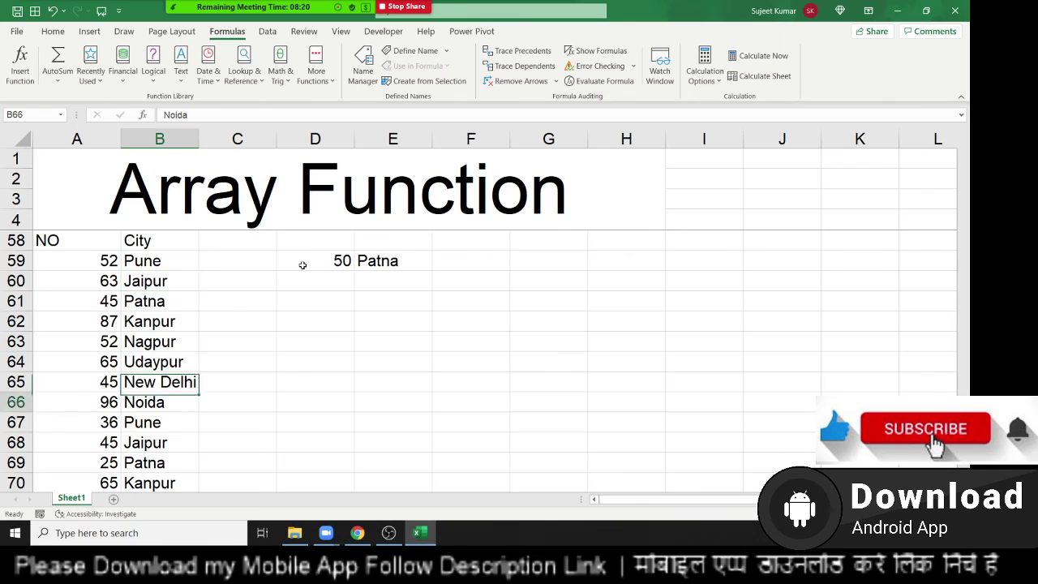
key(Down)
key(Down)
key(Down)
key(Up)
key(Up)
key(Up)
key(Up)
key(Up)
key(Up)
key(Up)
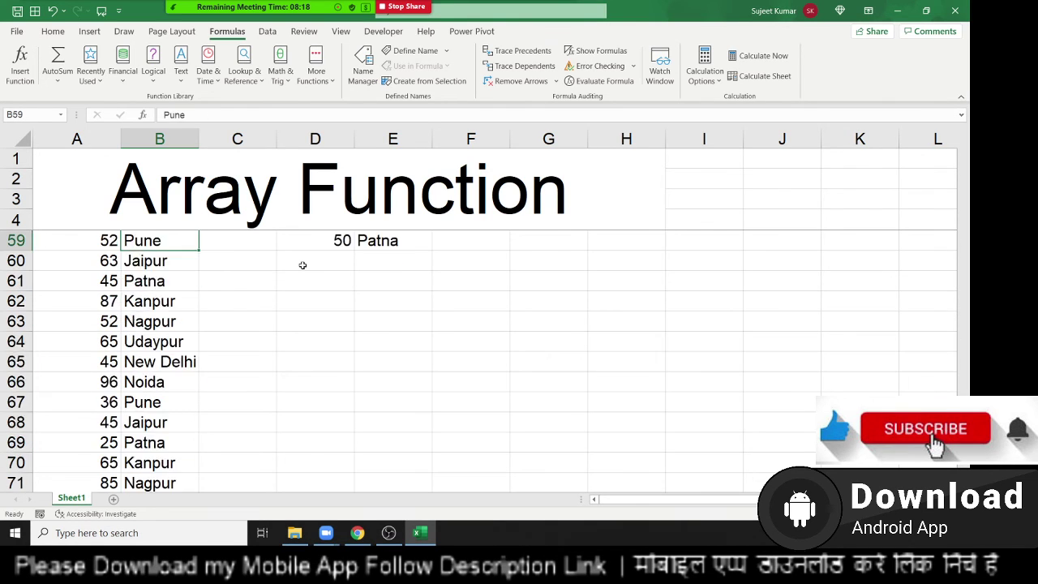
key(Up)
key(Up)
key(Up)
key(Right)
key(Right)
key(Right)
key(Right)
key(Right)
key(Down)
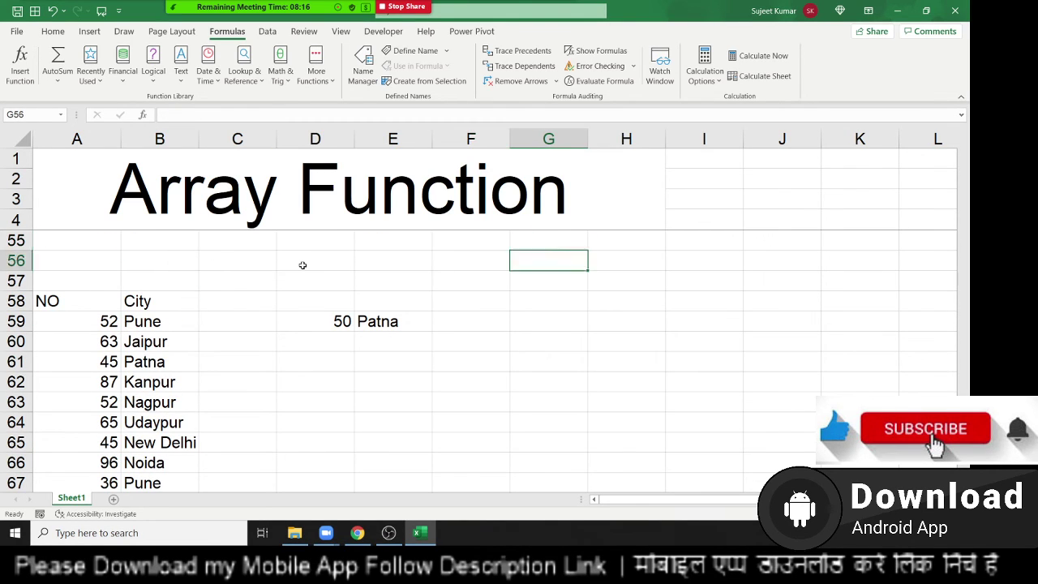
key(Down)
key(Left)
key(Left)
key(Down)
key(Down)
key(Delete)
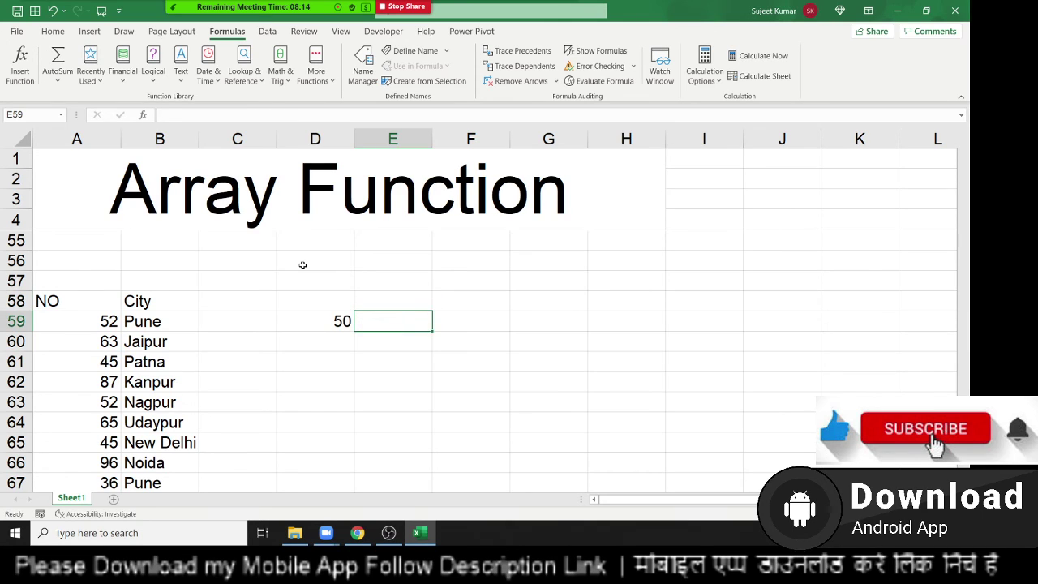
key(Left)
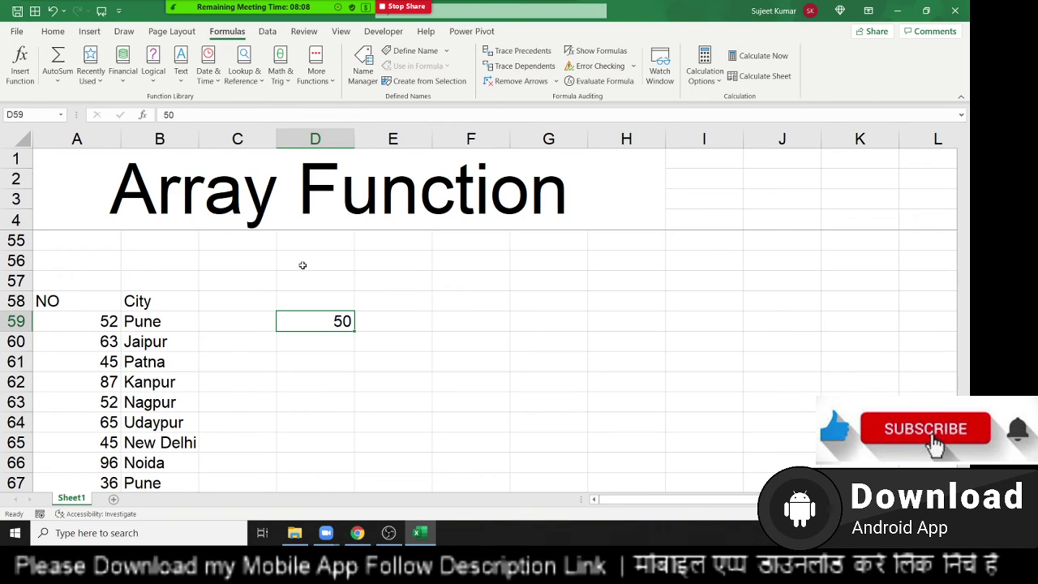
Step: Cut the 50 from D59, paste it into D57, and return to C59
key(Right)
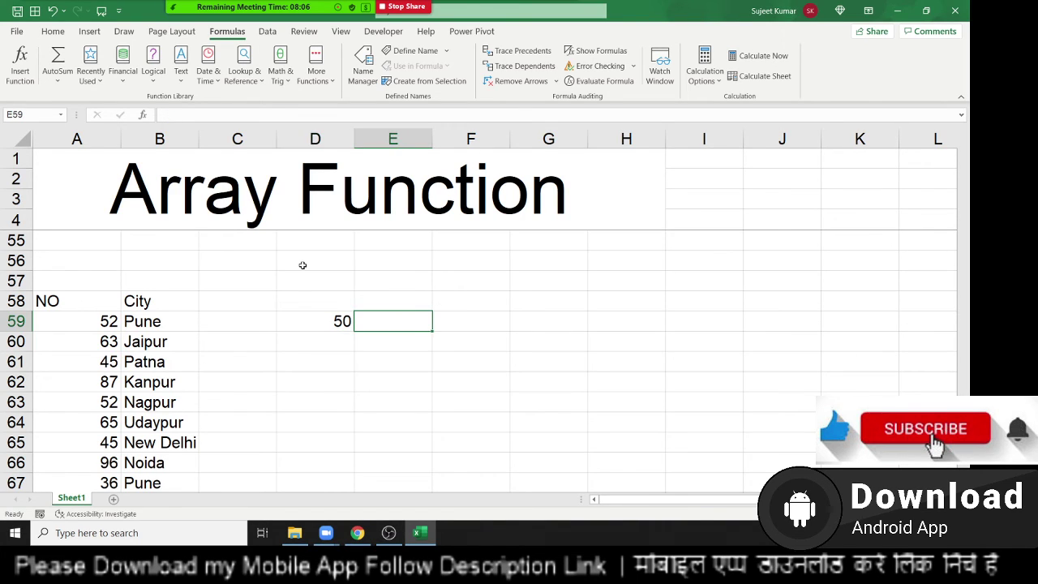
key(Left)
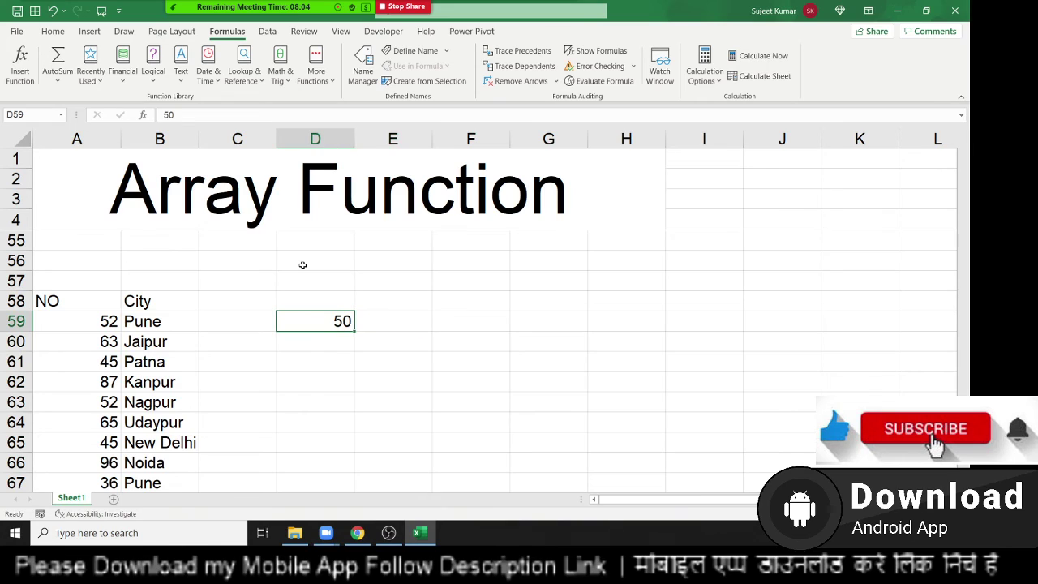
key(ctrl+x)
key(Up)
key(Up)
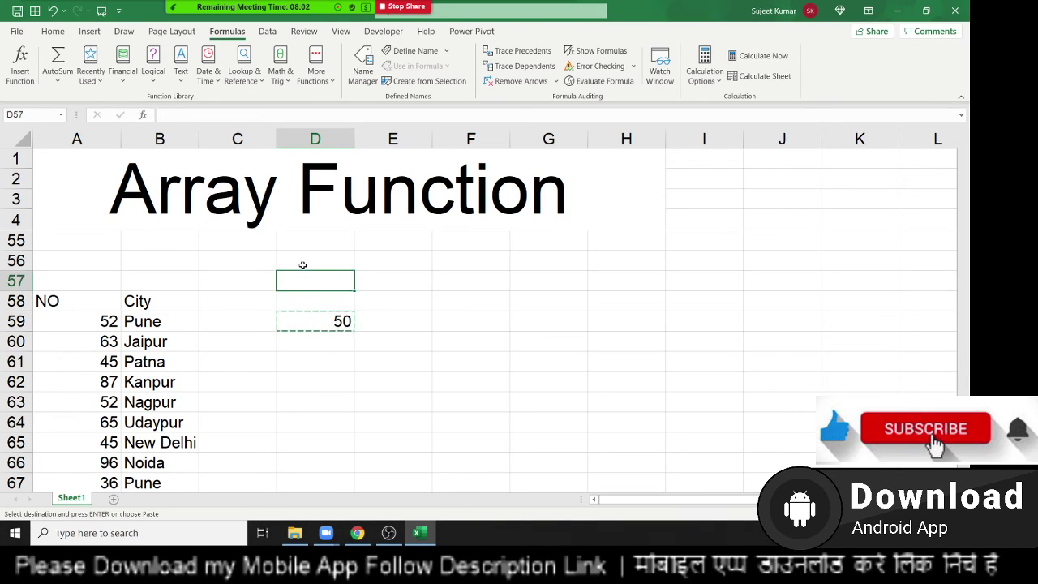
key(ctrl+v)
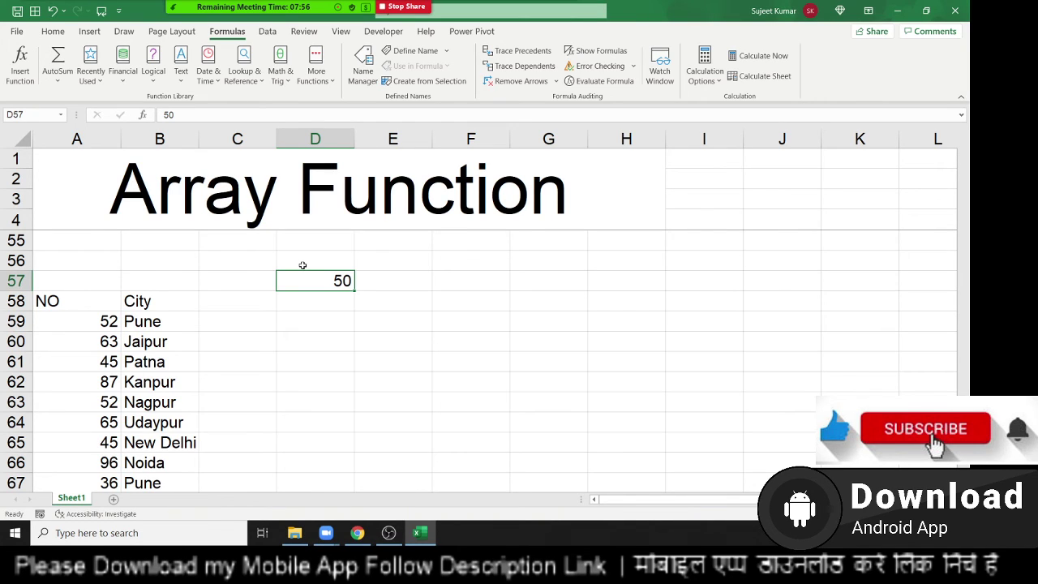
key(Down)
key(Down)
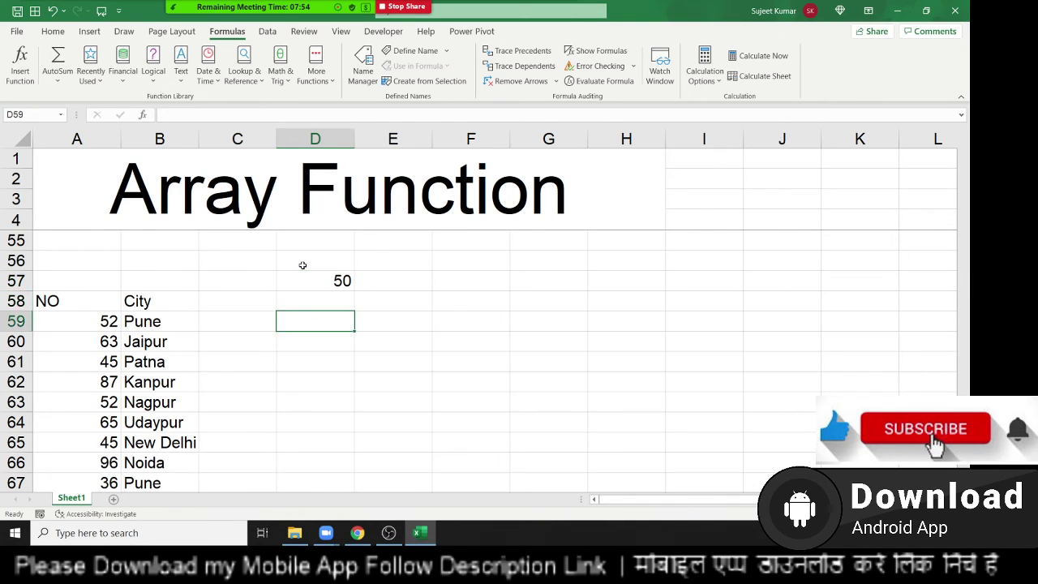
key(Left)
key(Left)
key(Left)
key(Up)
key(Down)
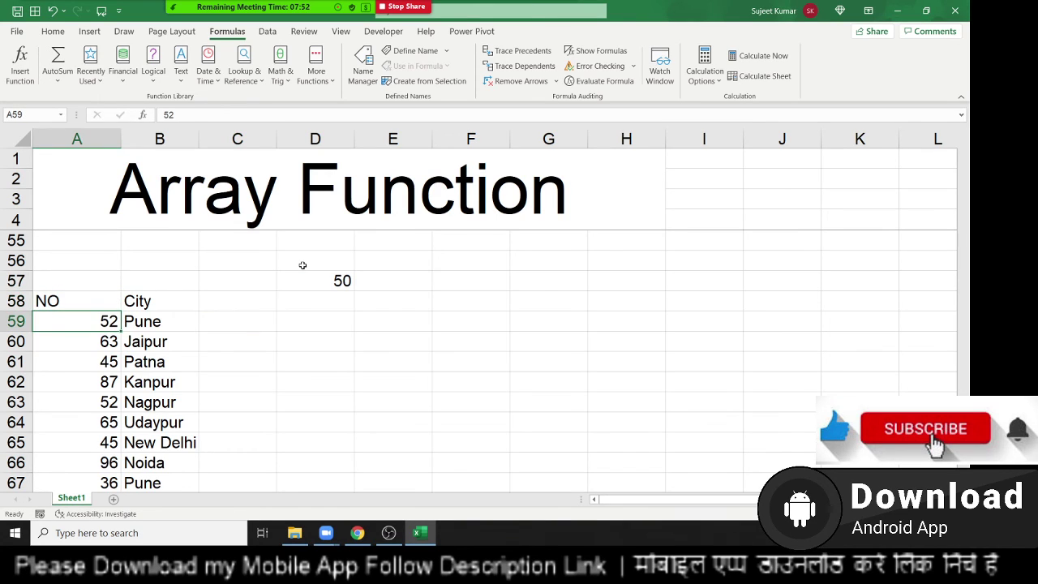
key(Right)
key(Right)
Step: Enter =ABS(50-A59) in C59
text(=)
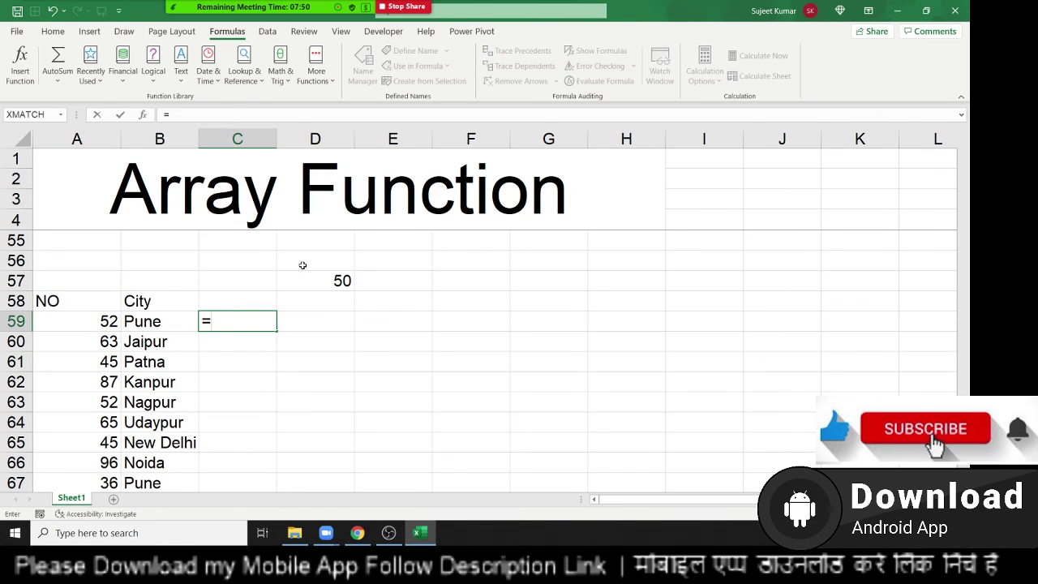
text(50-)
key(Left)
key(Left)
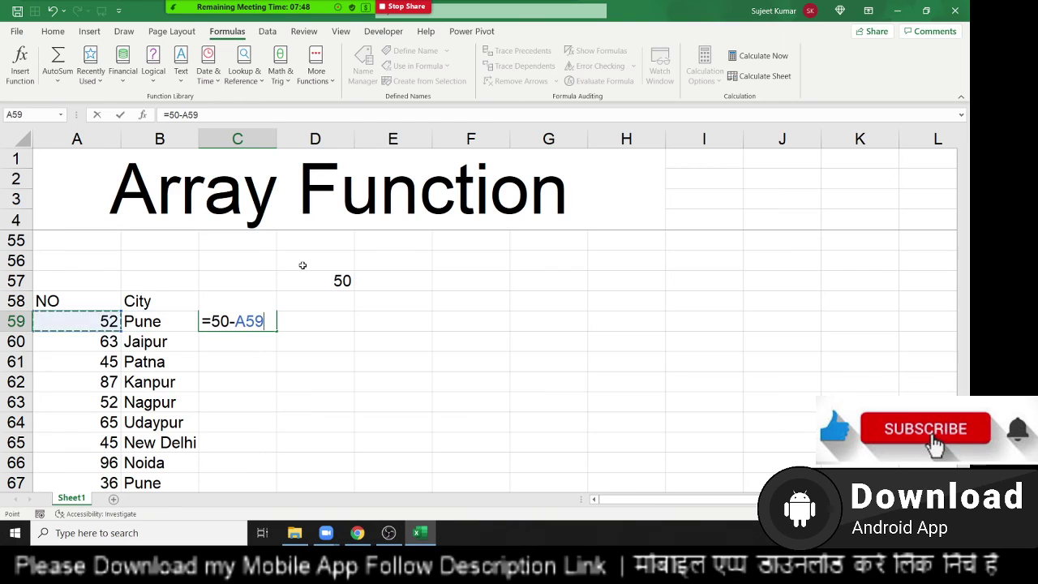
key(ctrl+Return)
key(F2)
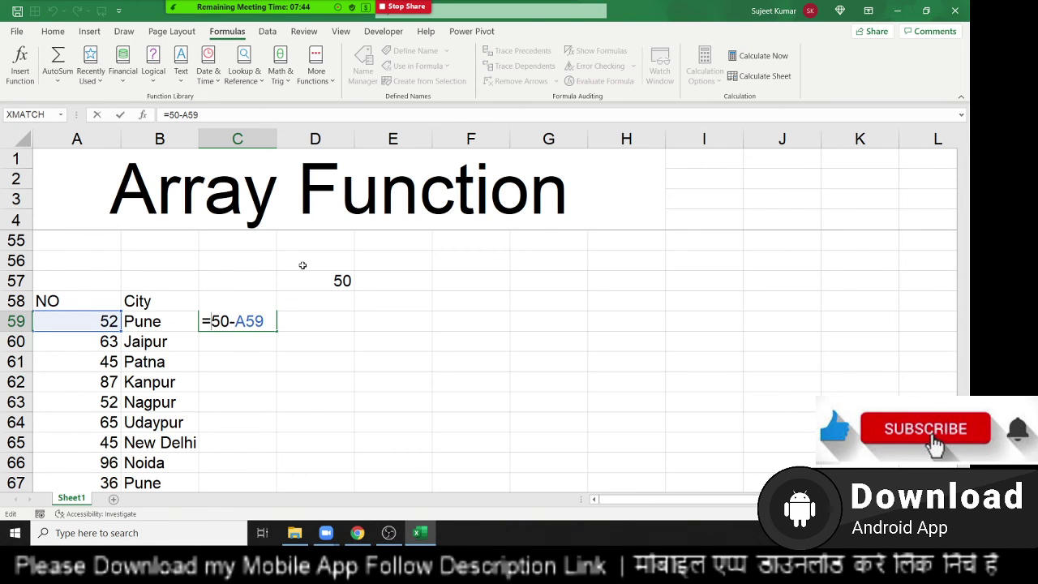
text(abs)
key(Tab)
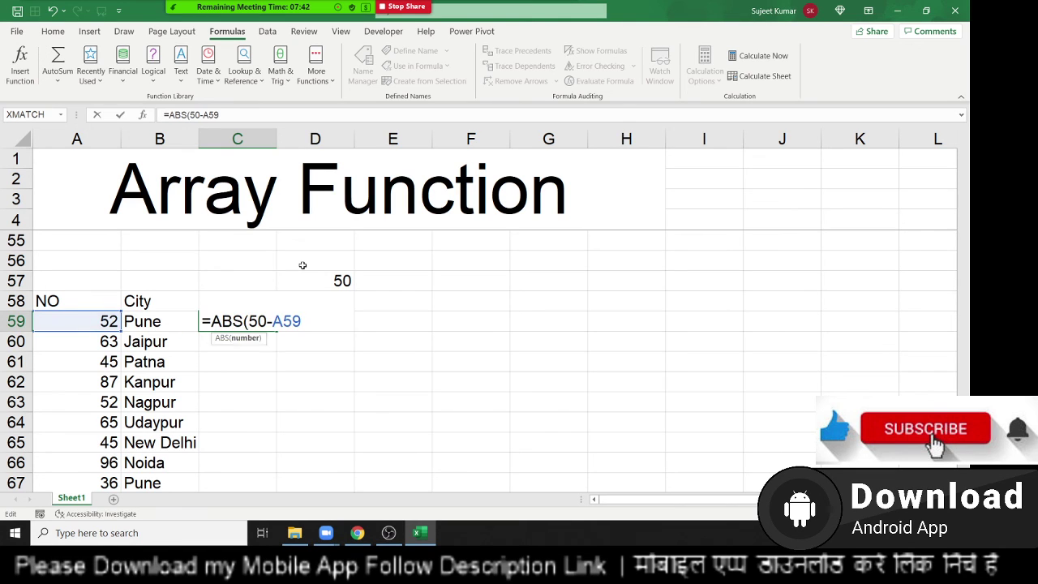
key(Return)
Step: Fill the ABS formula down C59:C74, giving differences 2, 13, 5, 37
key(Left)
key(ctrl+Down)
key(Right)
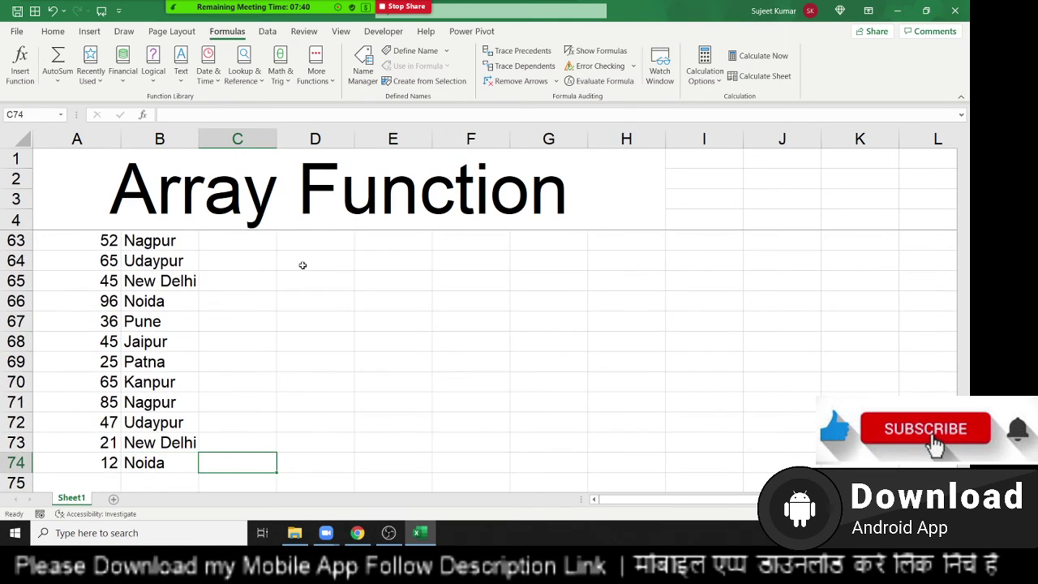
key(ctrl+shift+Up)
key(ctrl+d)
key(ctrl+Up)
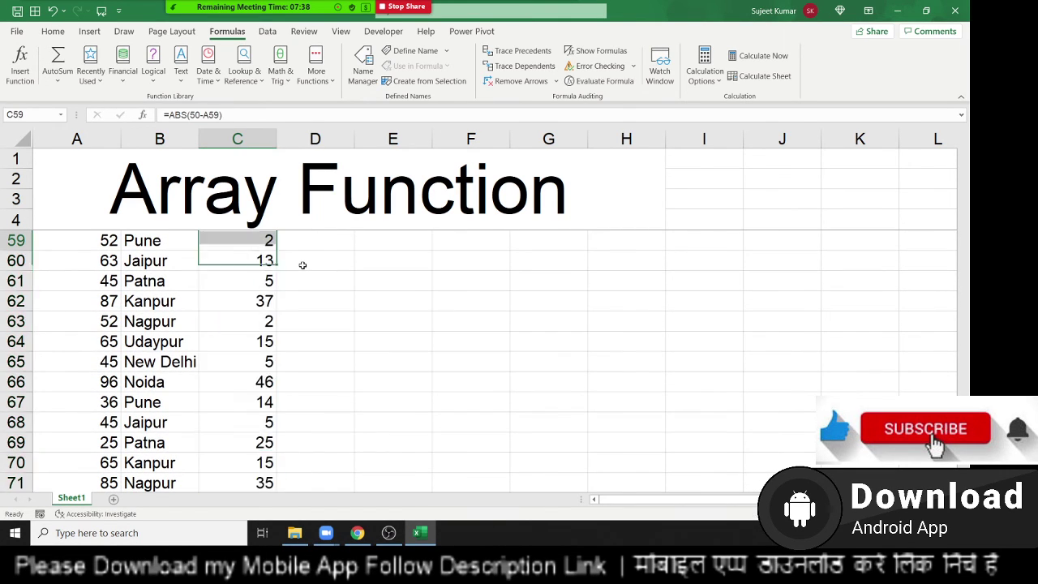
key(Up)
key(Up)
key(Down)
key(Down)
key(Up)
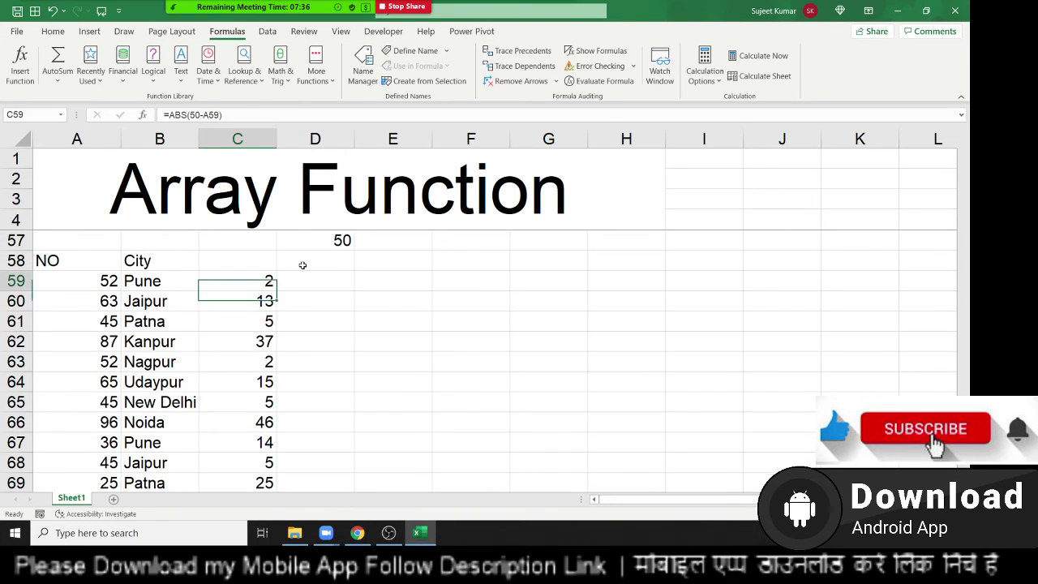
key(Right)
Step: Enter =MIN(C59:C74) in D59, returning the smallest difference 2
text(=min)
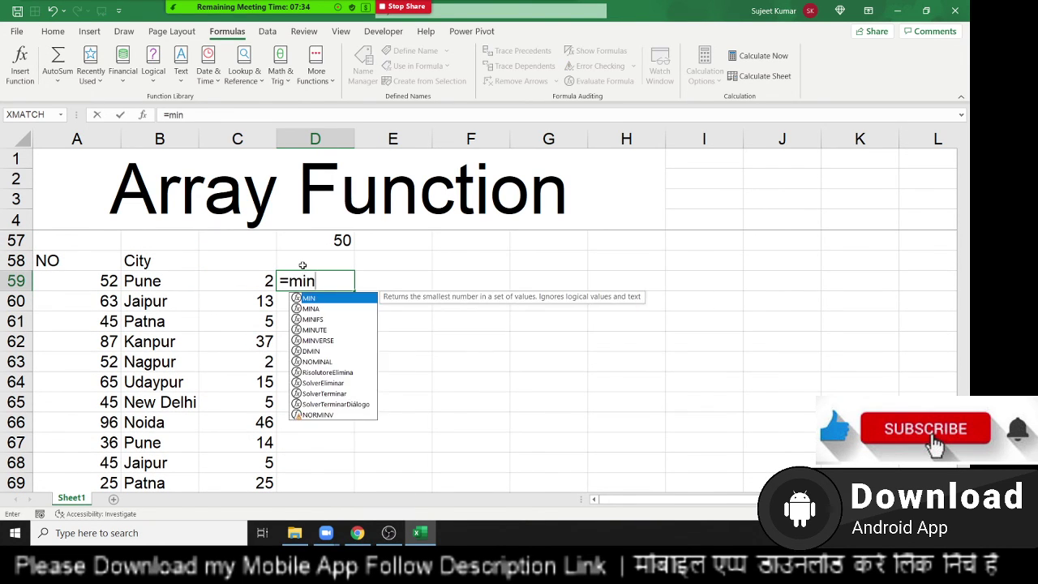
text(()
key(Left)
key(ctrl+shift+Down)
key(Return)
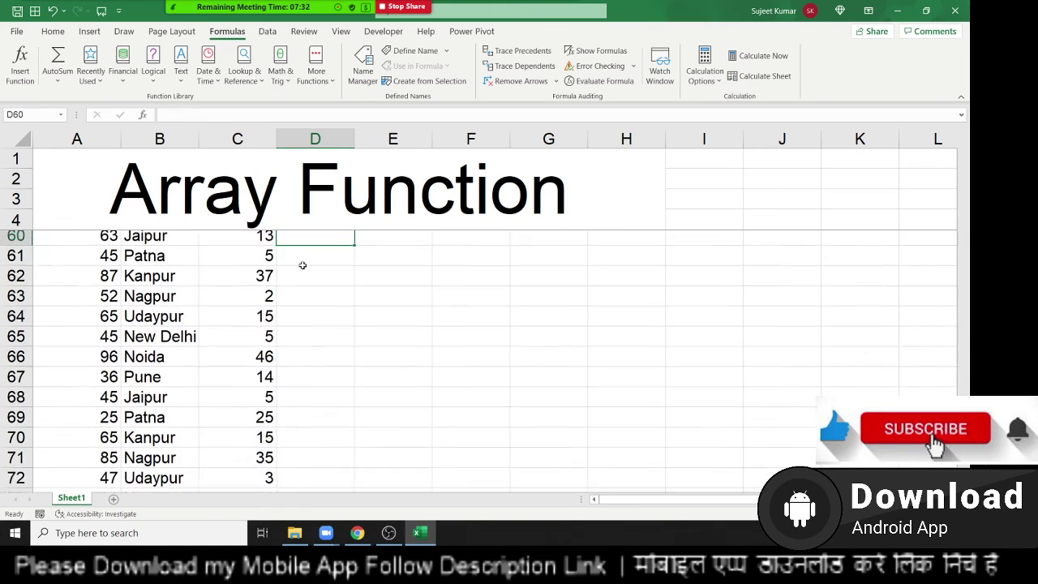
key(Up)
key(Right)
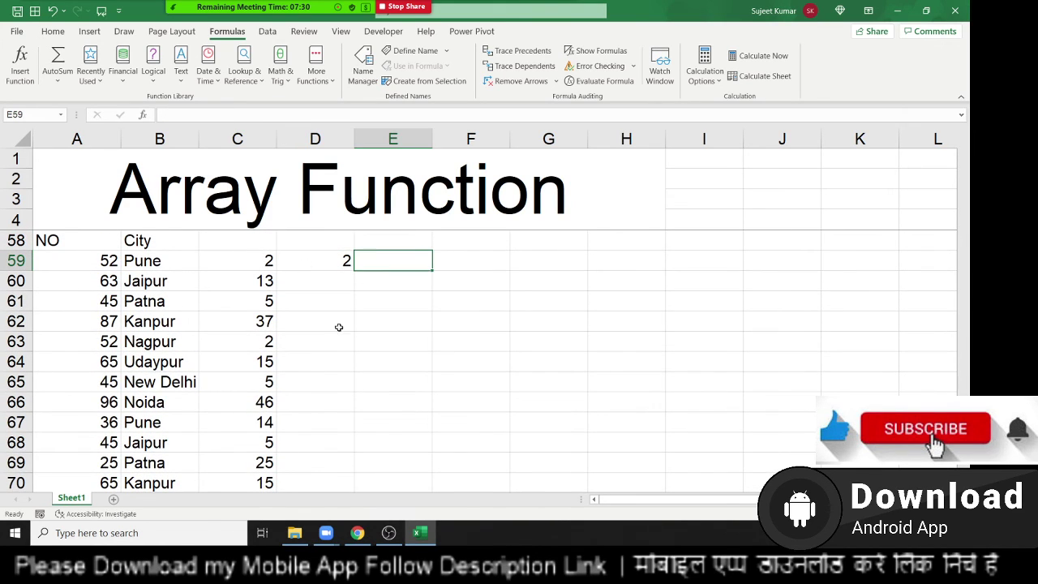
Step: Type a MATCH formula in E59 looking up D59 in C59:C74
scroll(376, 425, up, 1)
text(=)
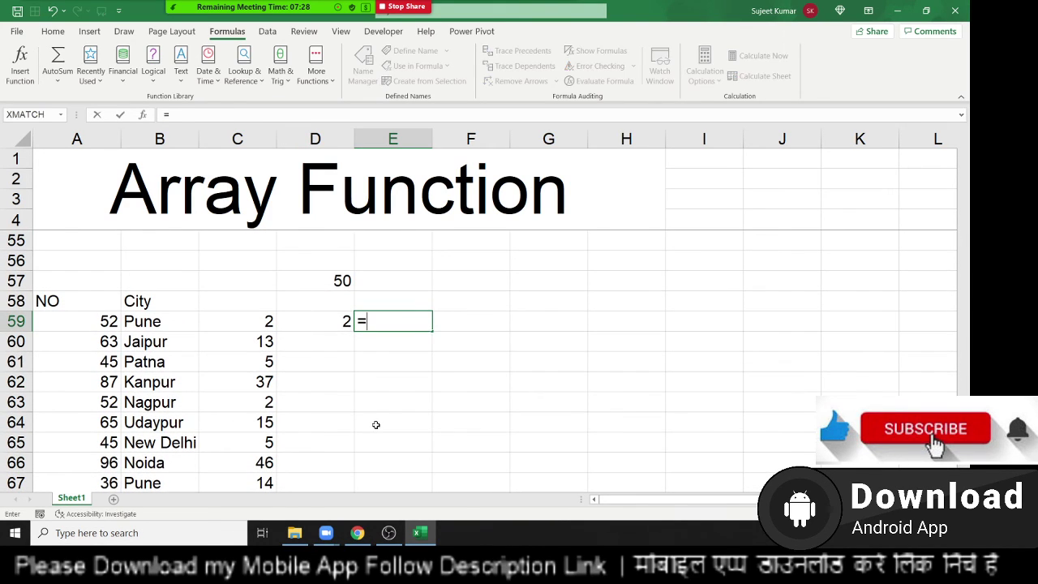
text(ma)
key(Tab)
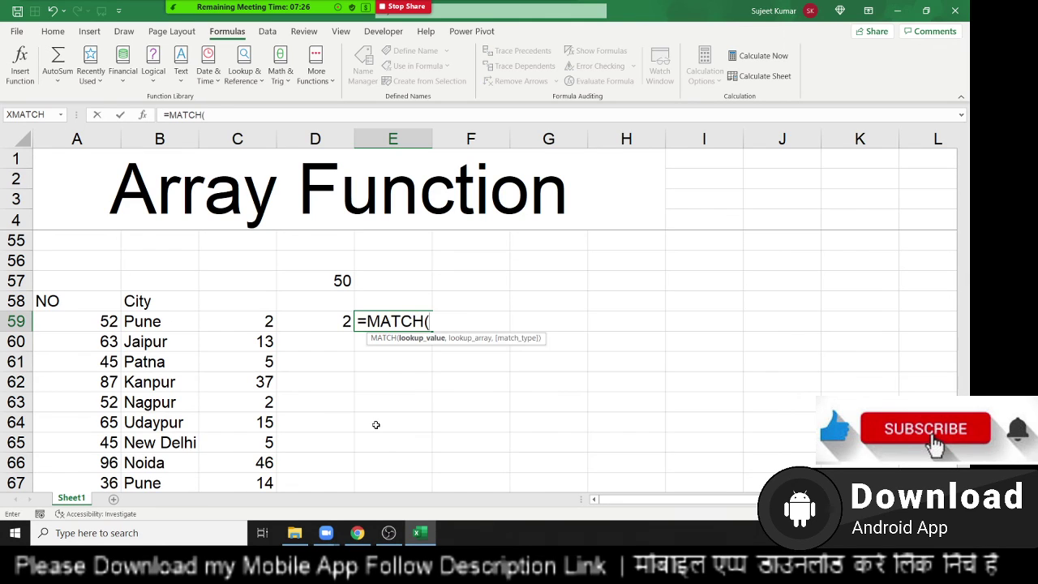
key(Left)
key(Left)
key(Right)
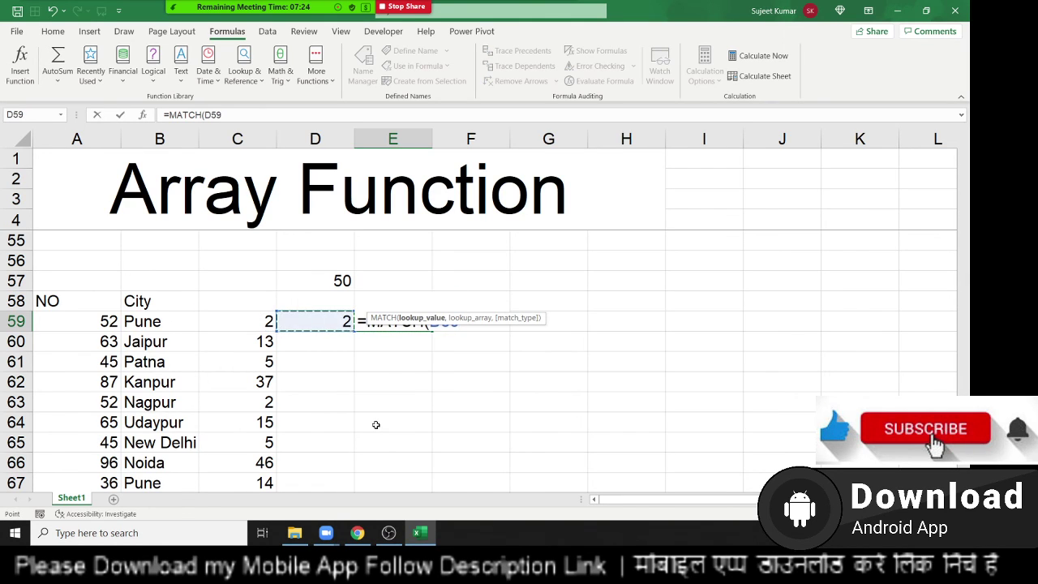
text(,)
key(Left)
key(Left)
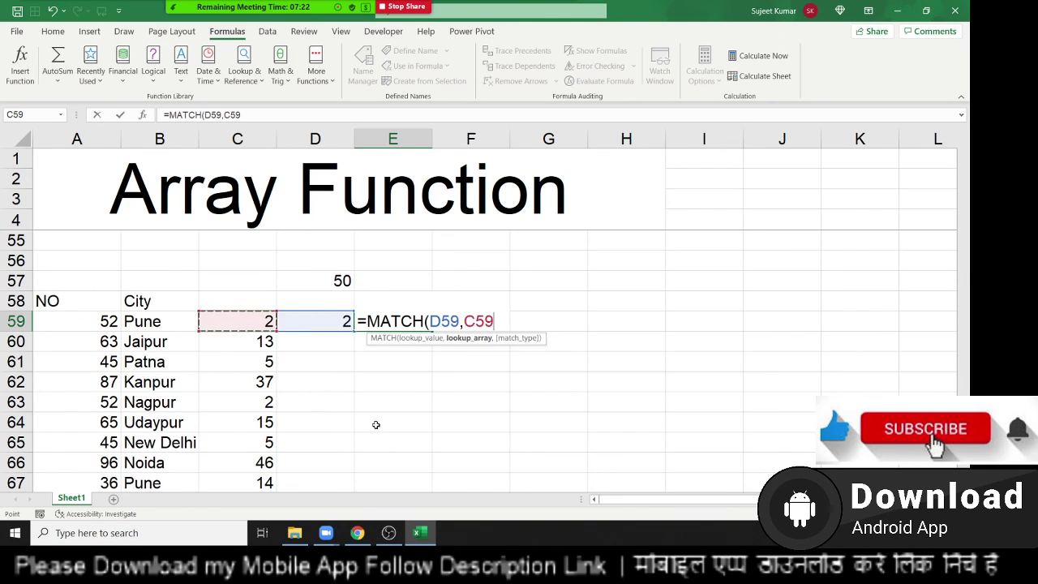
key(ctrl+shift+Down)
text(,2)
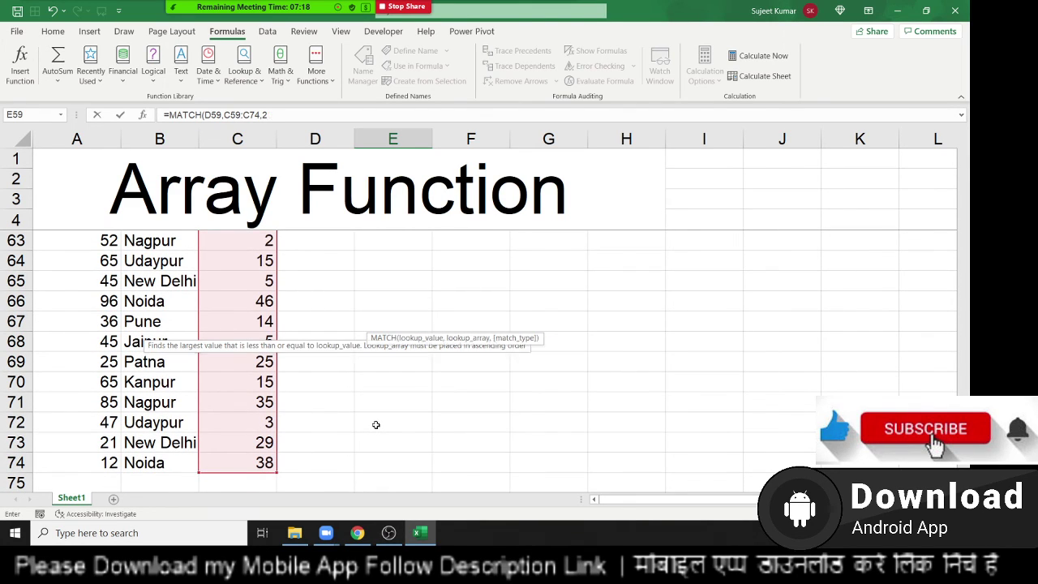
text())
Step: Dismiss the too-many-arguments error and remove the extra comma so MATCH(D59,C59:C74,0) returns 1
key(Return)
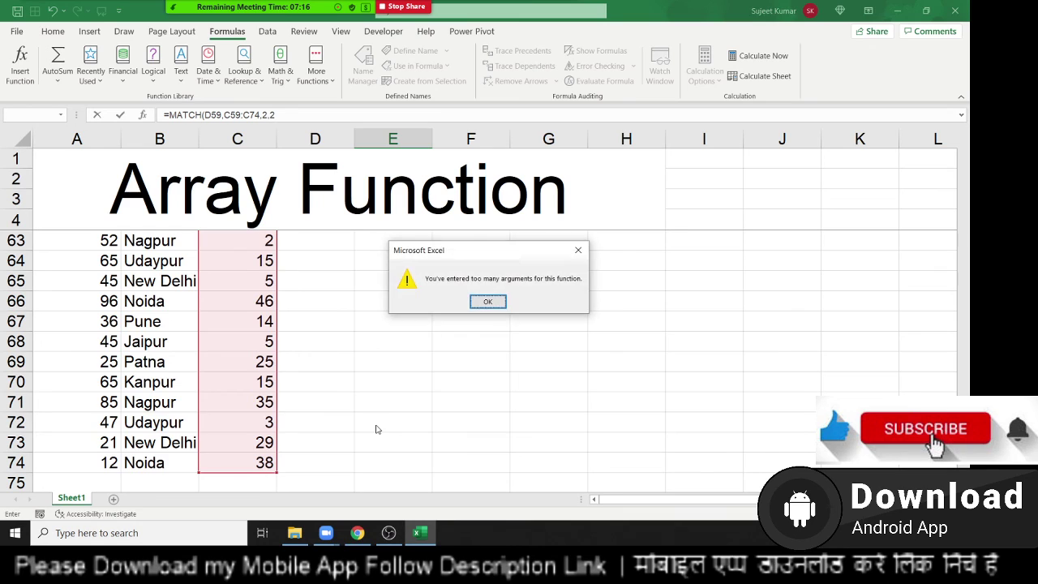
key(Return)
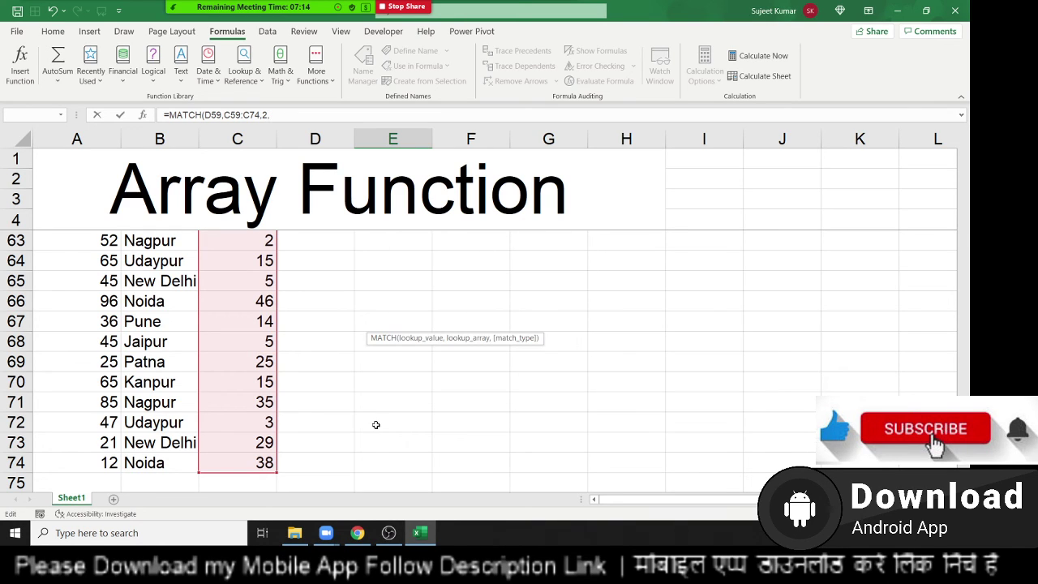
key(BackSpace)
text(0)
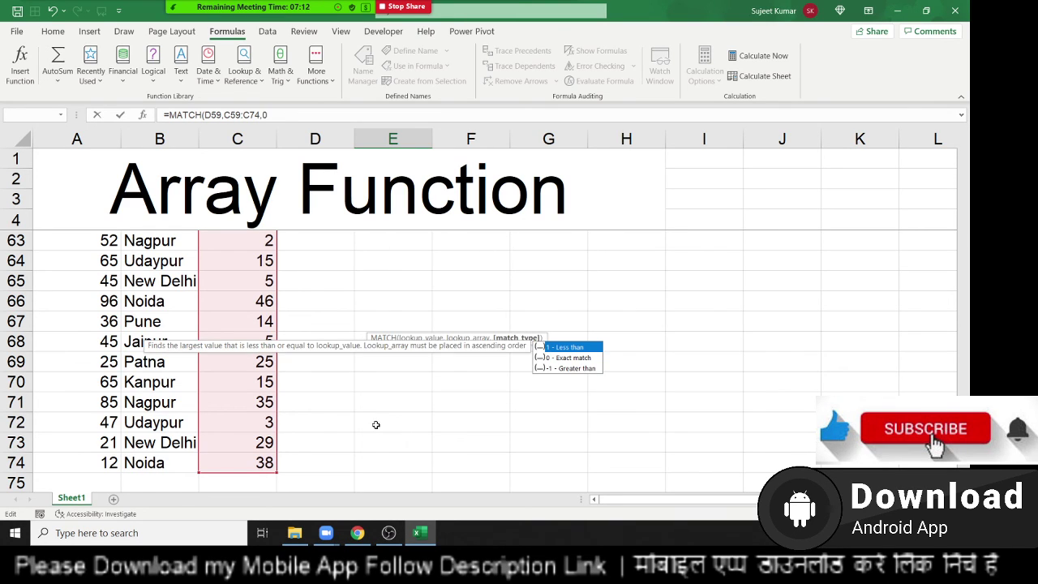
key(Return)
scroll(376, 425, up, 1)
key(Up)
key(Right)
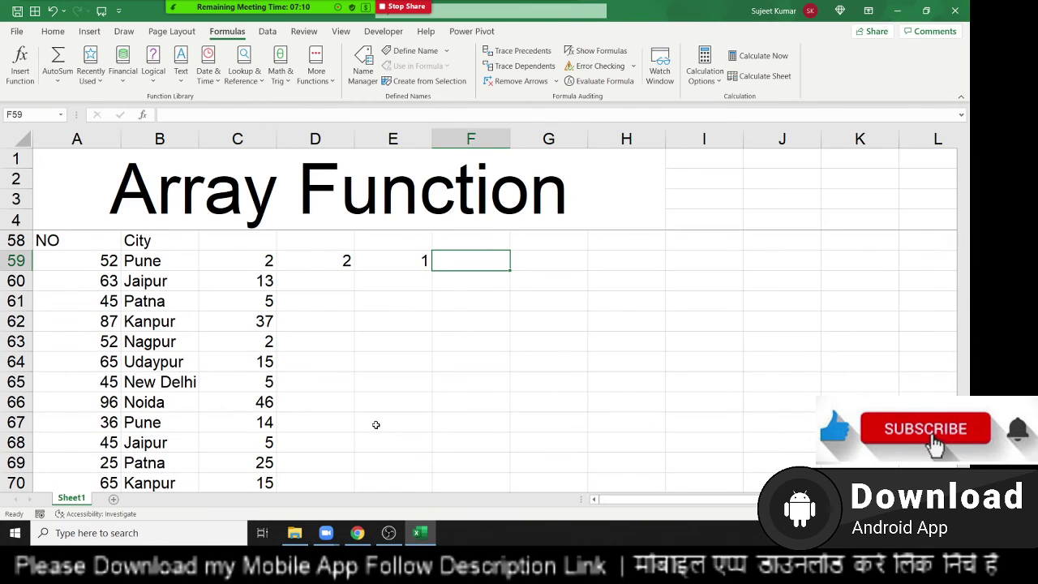
Step: Enter =INDEX(B59:B74,E59) in F59, returning Pune
text(=)
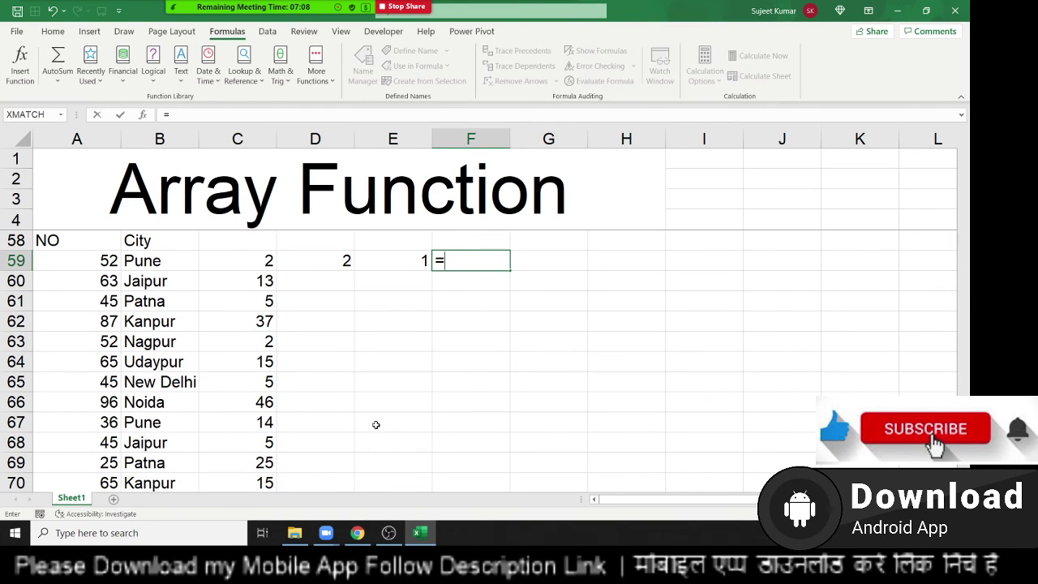
text(ind)
key(Tab)
key(Left)
key(Left)
key(Left)
key(Left)
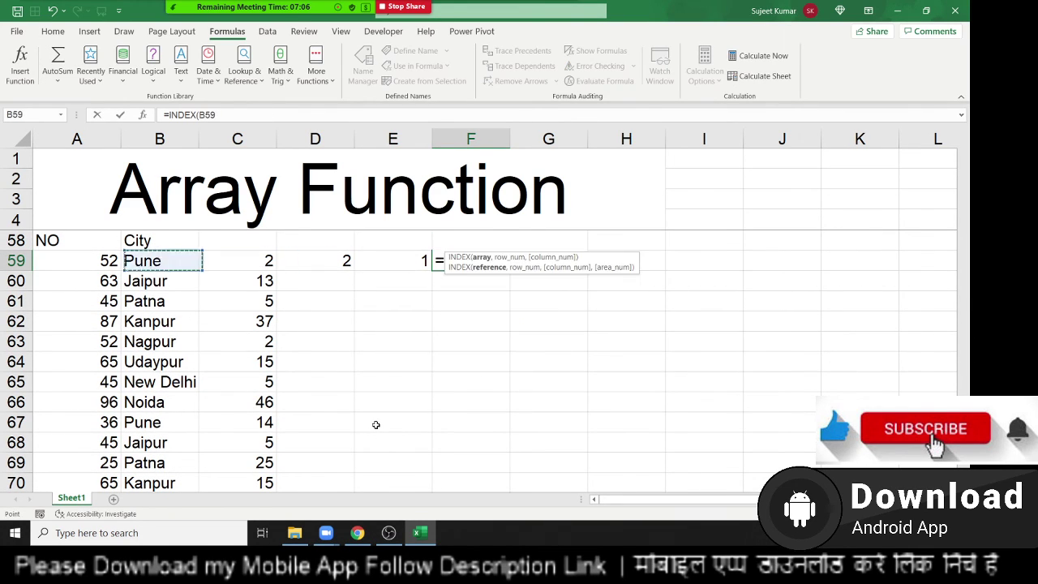
key(ctrl+shift+Down)
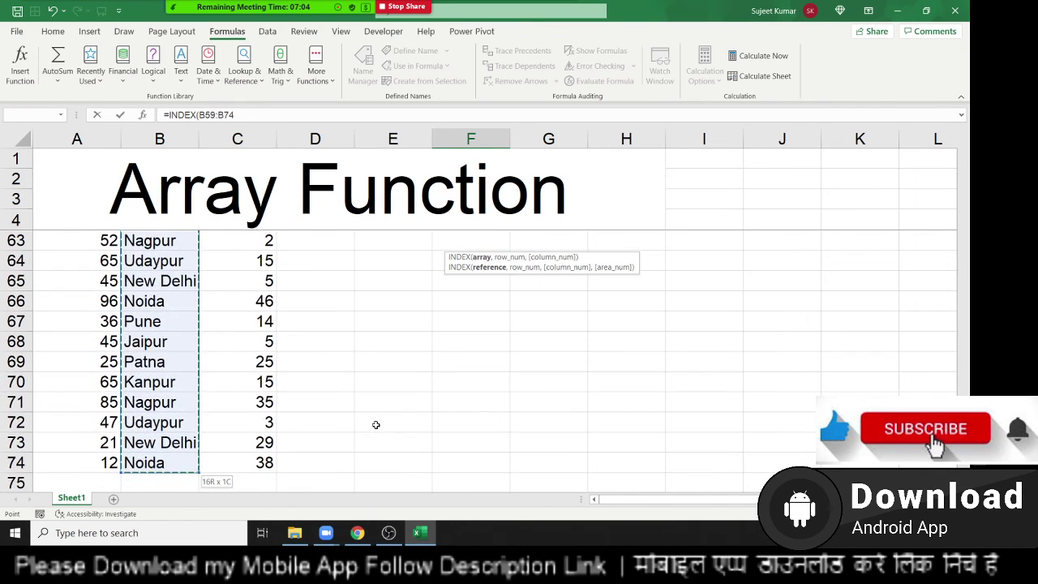
text(,)
key(Left)
key(Return)
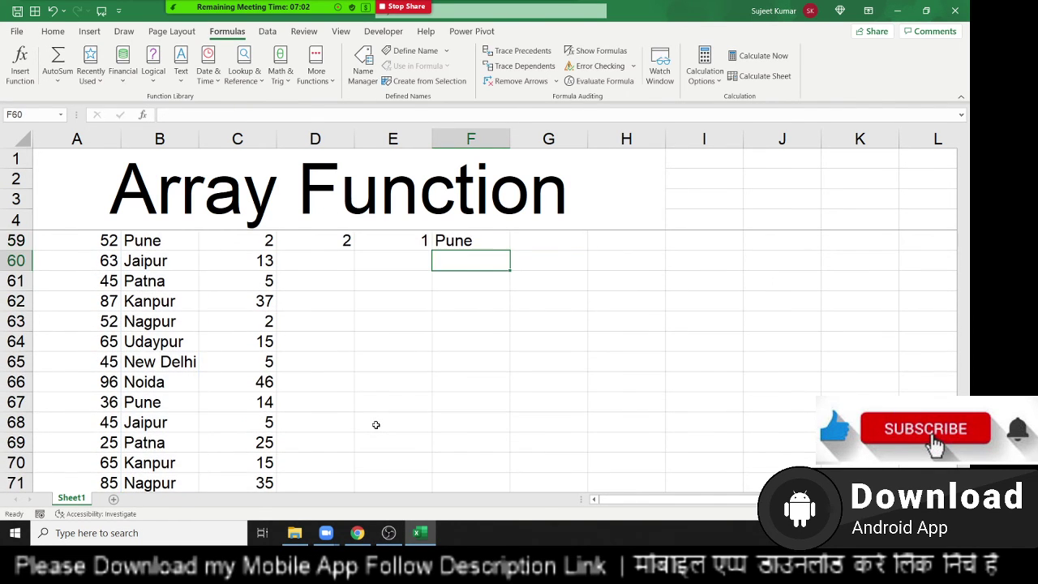
Step: Move the helper block C59:F74 over to columns E–H and reselect C59
key(Up)
key(Up)
key(Up)
key(Up)
key(Left)
key(Left)
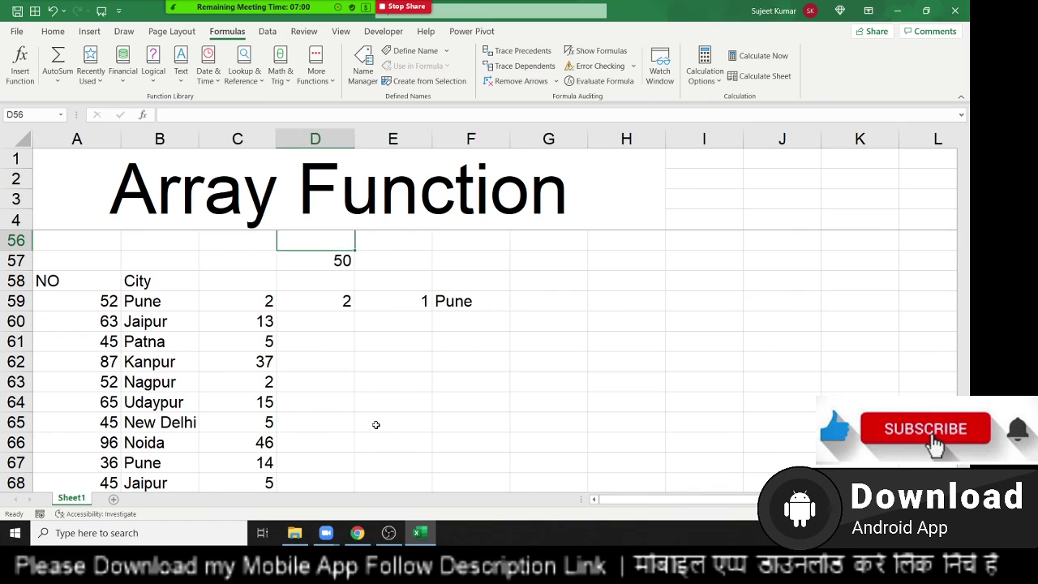
key(Left)
key(Left)
key(Right)
key(Down)
key(Down)
key(Down)
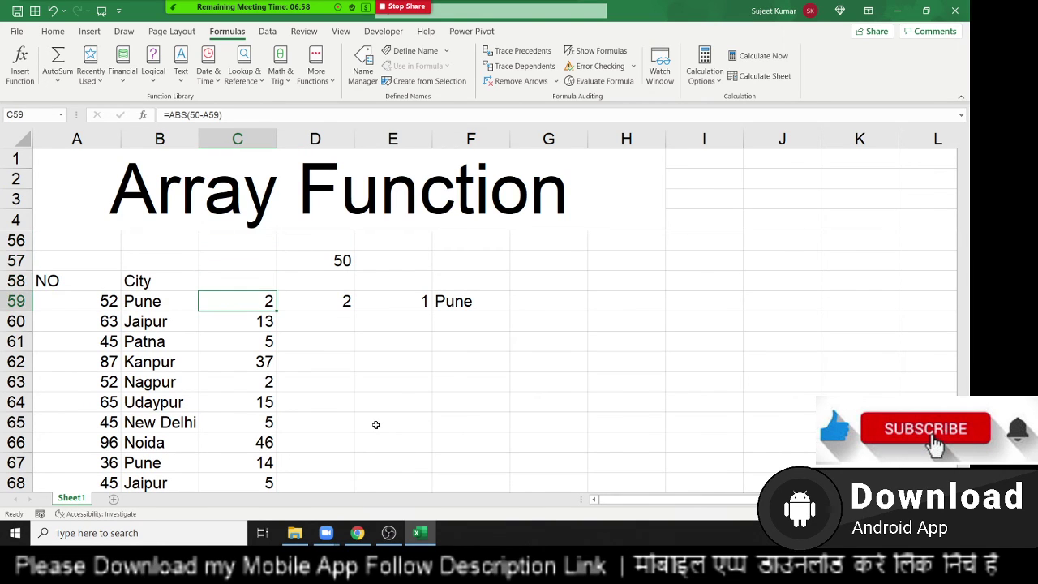
key(ctrl+shift+Right)
key(ctrl+shift+Down)
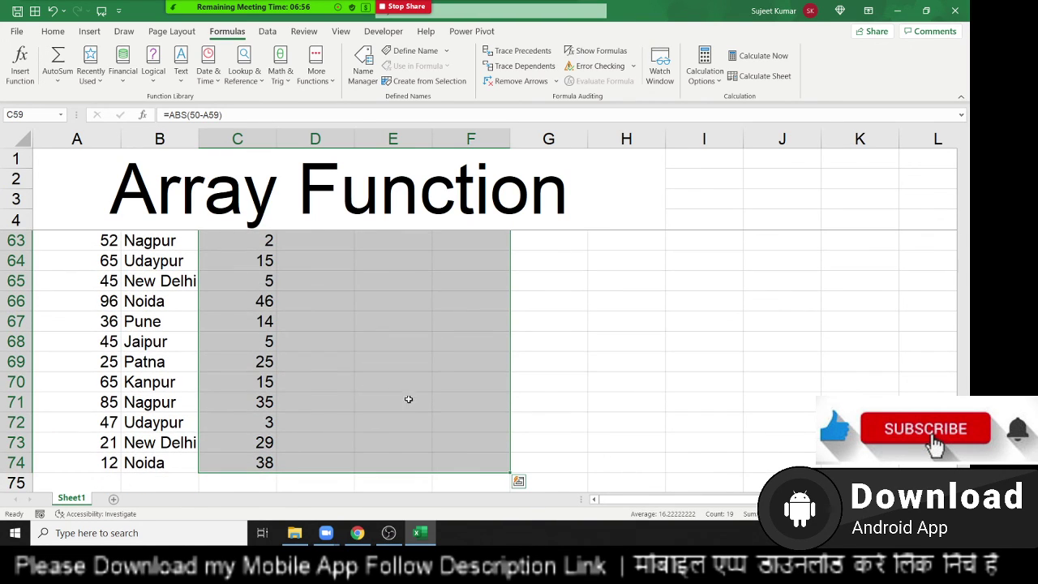
drag(511, 378, 653, 382)
scroll(616, 405, up, 3)
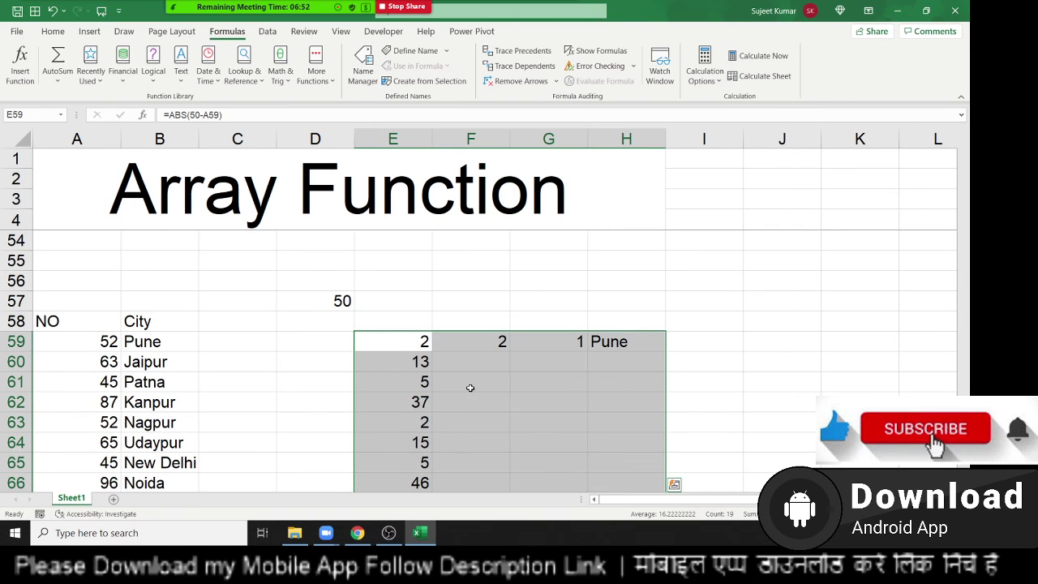
scroll(470, 388, down, 1)
scroll(470, 388, up, 2)
scroll(470, 388, down, 2)
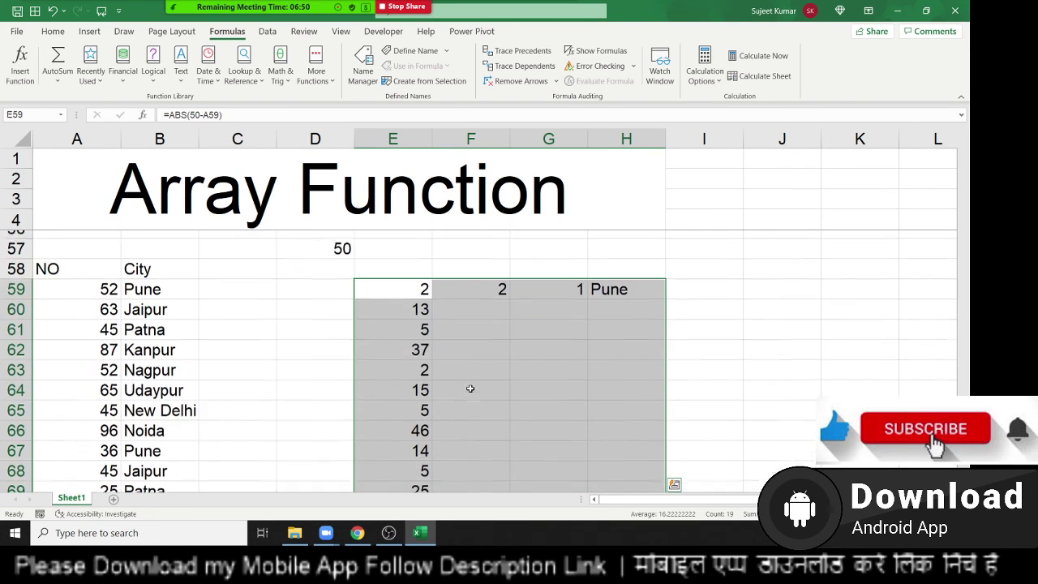
scroll(470, 388, up, 2)
click(256, 400)
scroll(254, 403, down, 2)
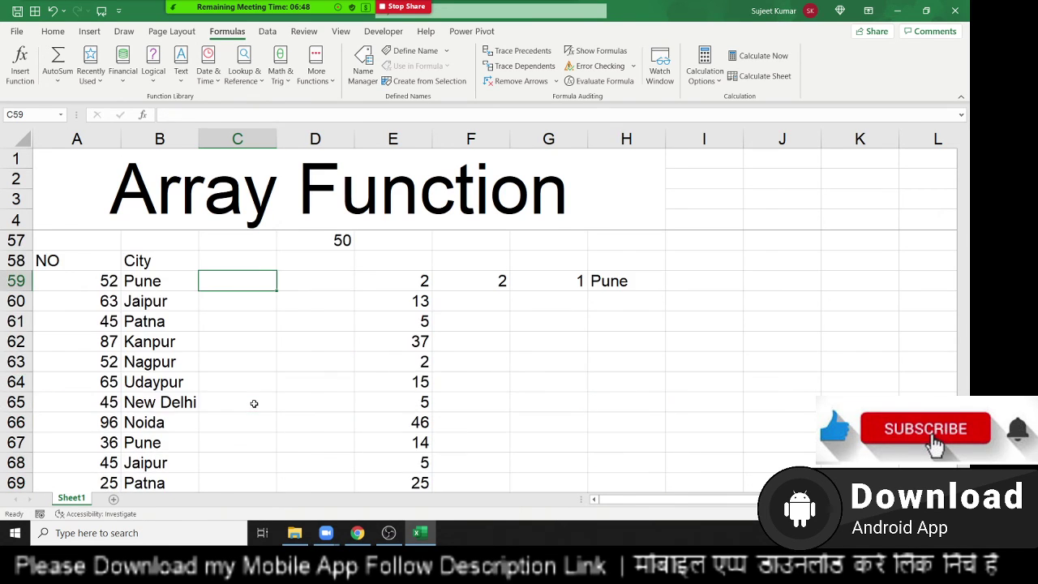
scroll(254, 403, up, 1)
Step: Try a D57-A59 difference formula in C59, then cancel it
text(=)
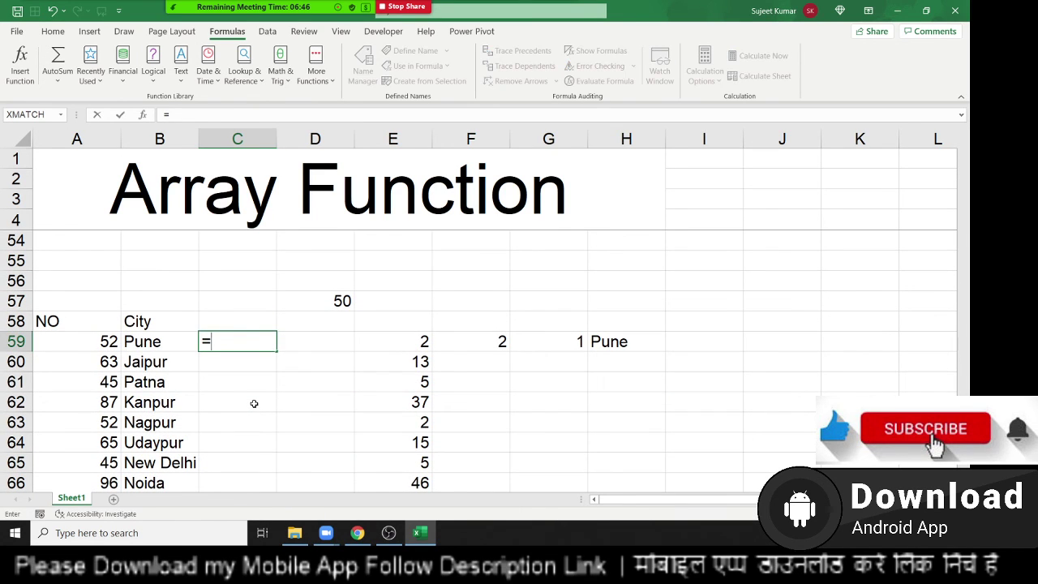
click(339, 301)
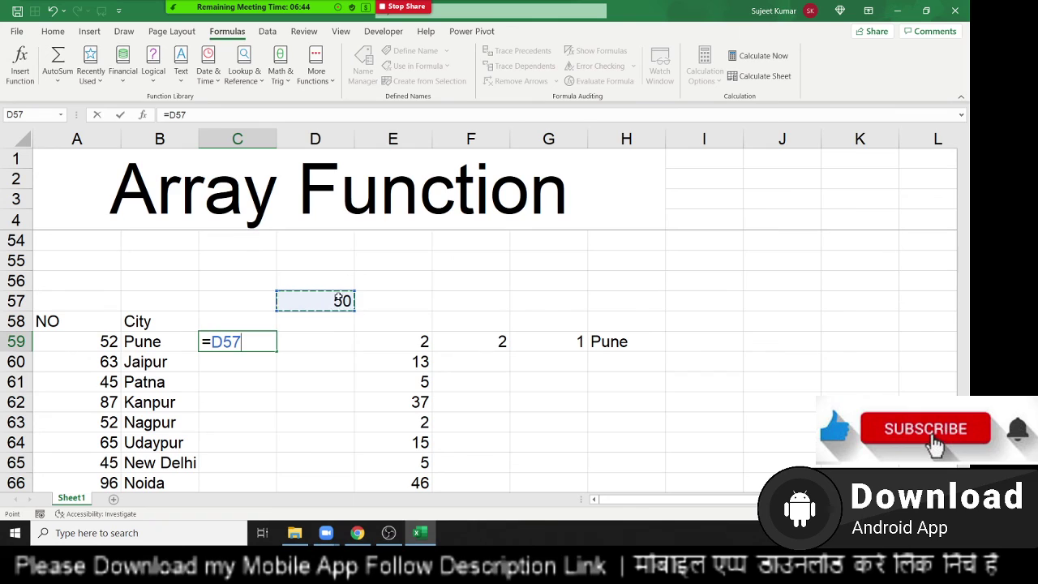
text(-)
click(98, 340)
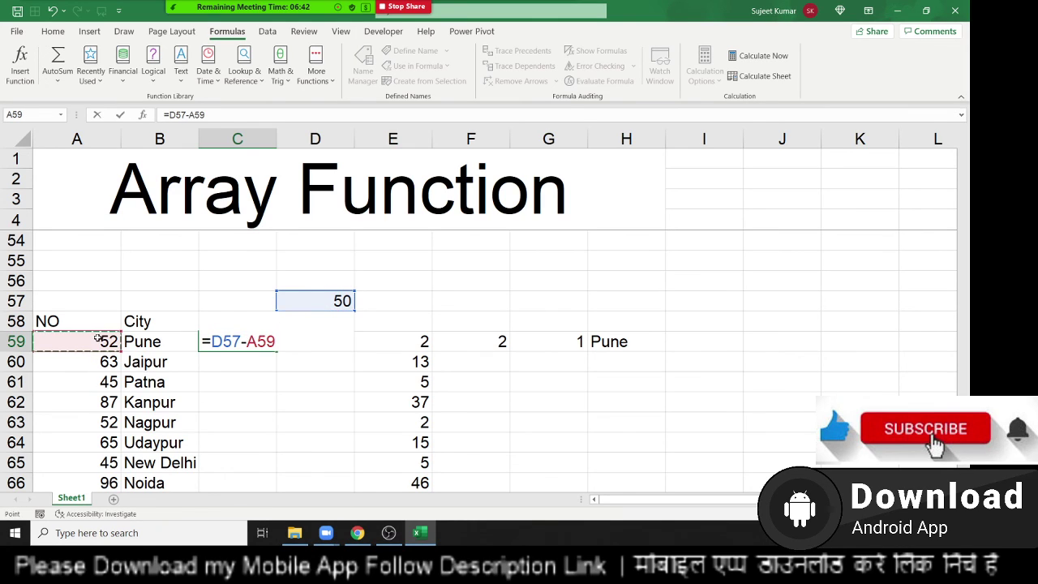
key(Escape)
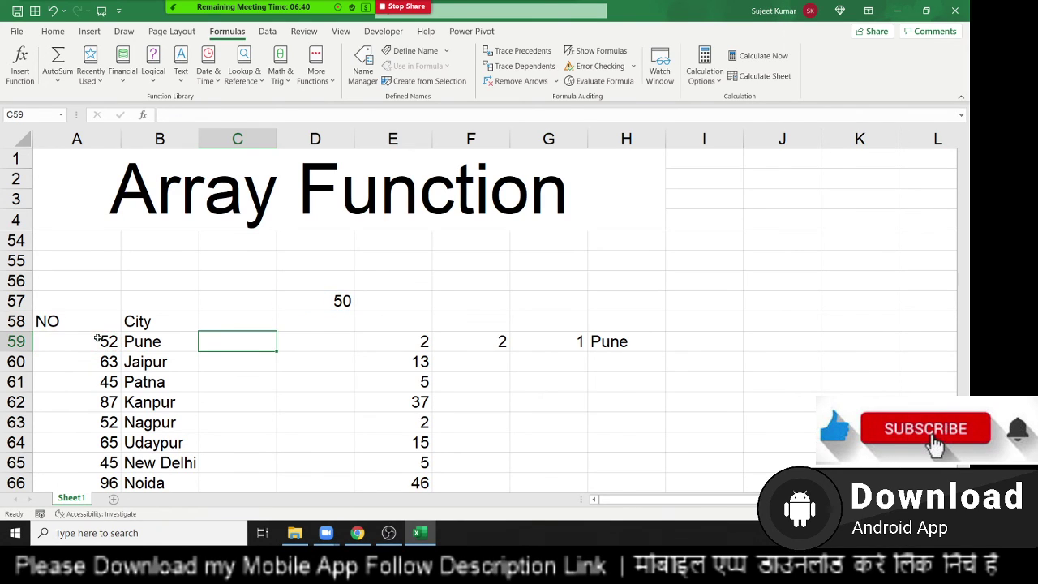
Step: Begin =INDEX(B59:B74,MATCH( in C59
text(=m)
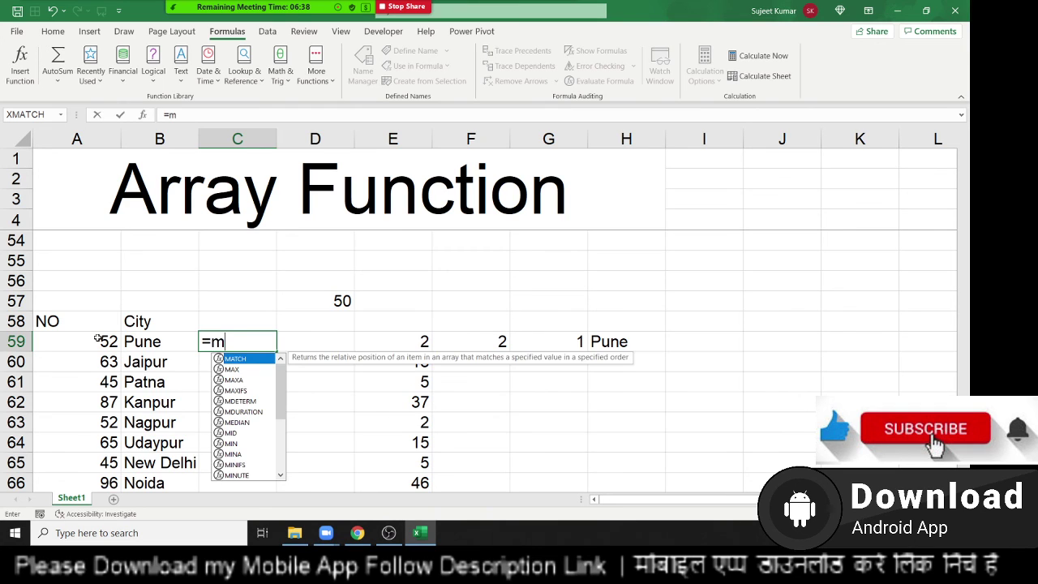
key(Escape)
key(BackSpace)
text(in)
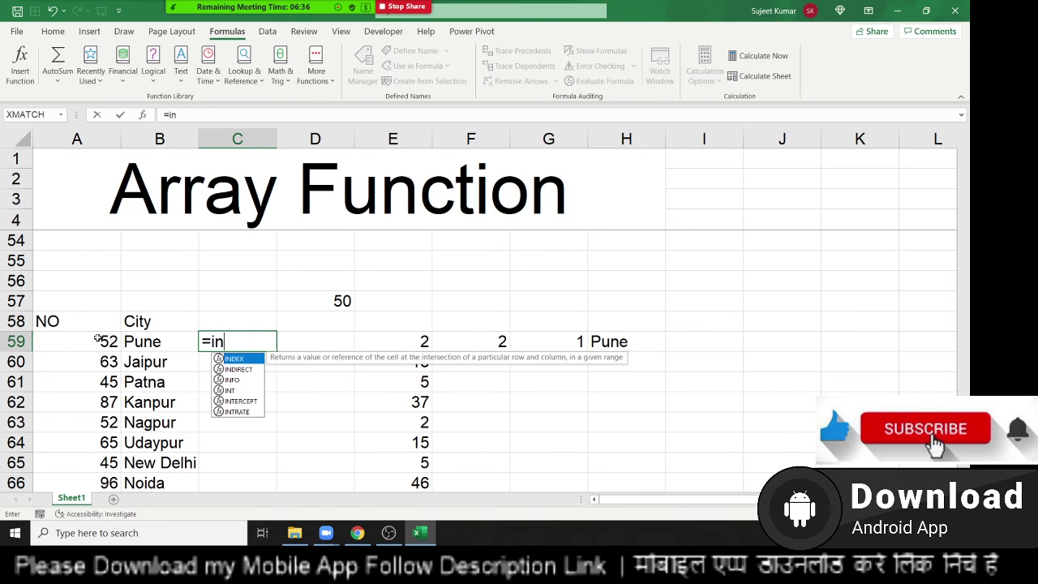
text(d)
key(Tab)
key(Left)
key(ctrl+shift+Down)
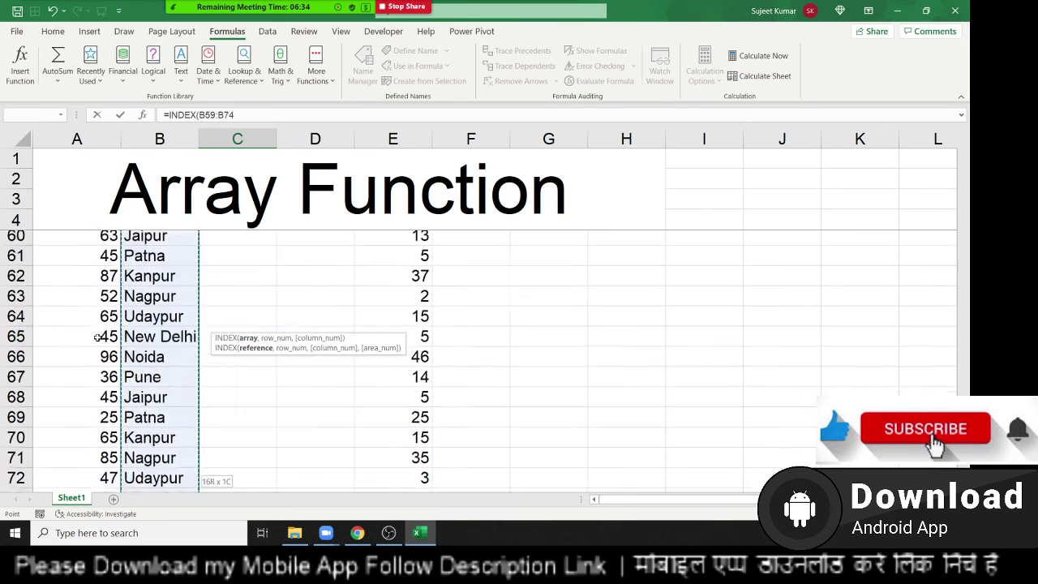
text(,mat)
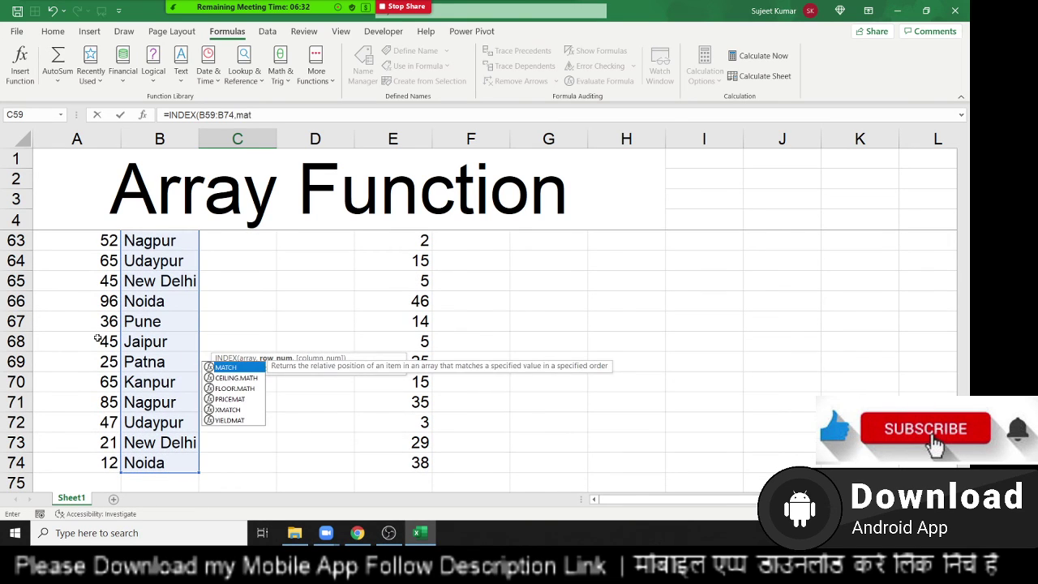
key(Tab)
key(Up)
key(Up)
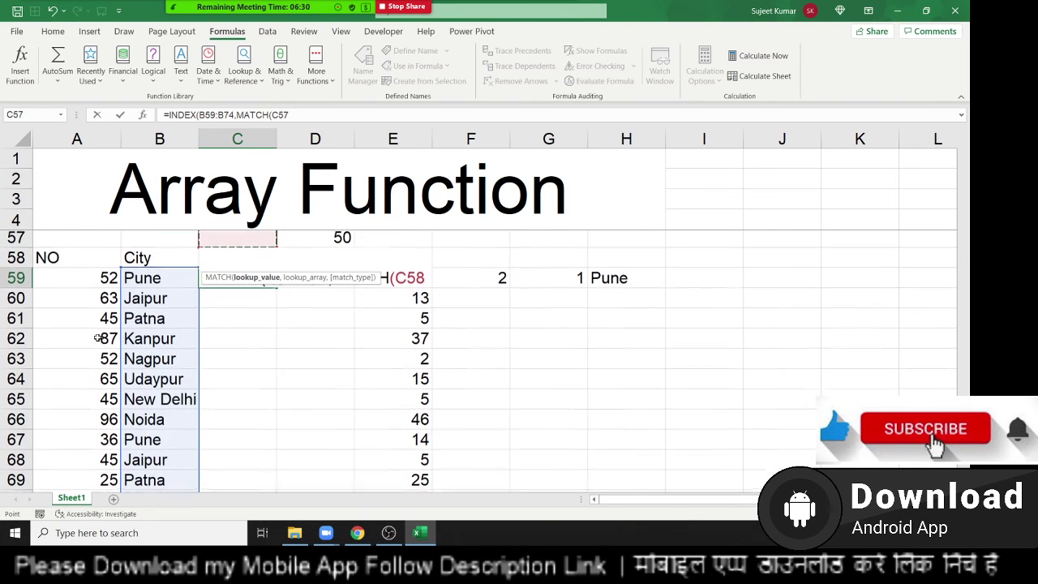
key(BackSpace)
key(BackSpace)
key(BackSpace)
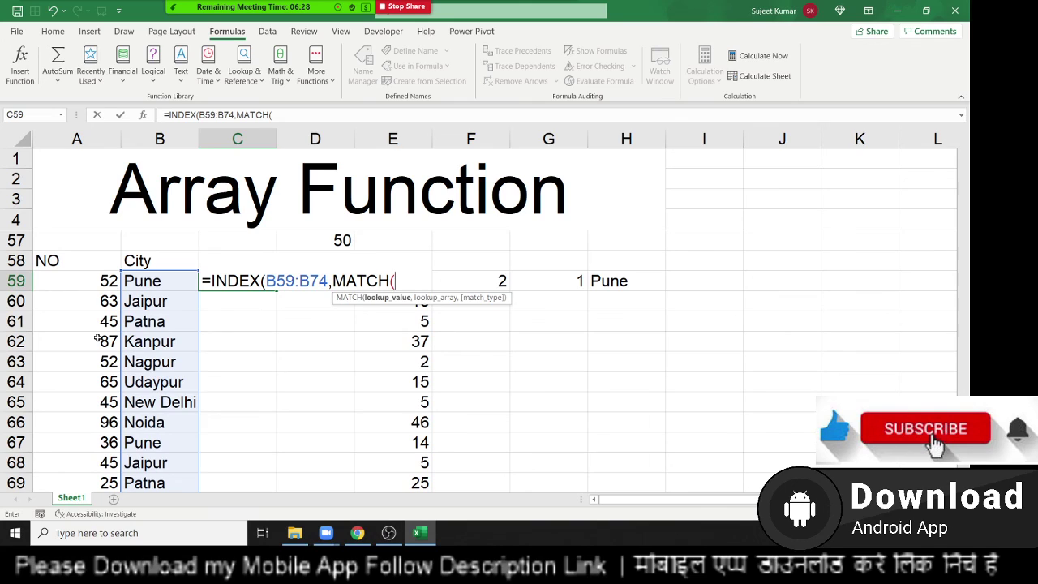
Step: Add MIN(D57-A59:A74) as the MATCH lookup value
text(min)
key(Tab)
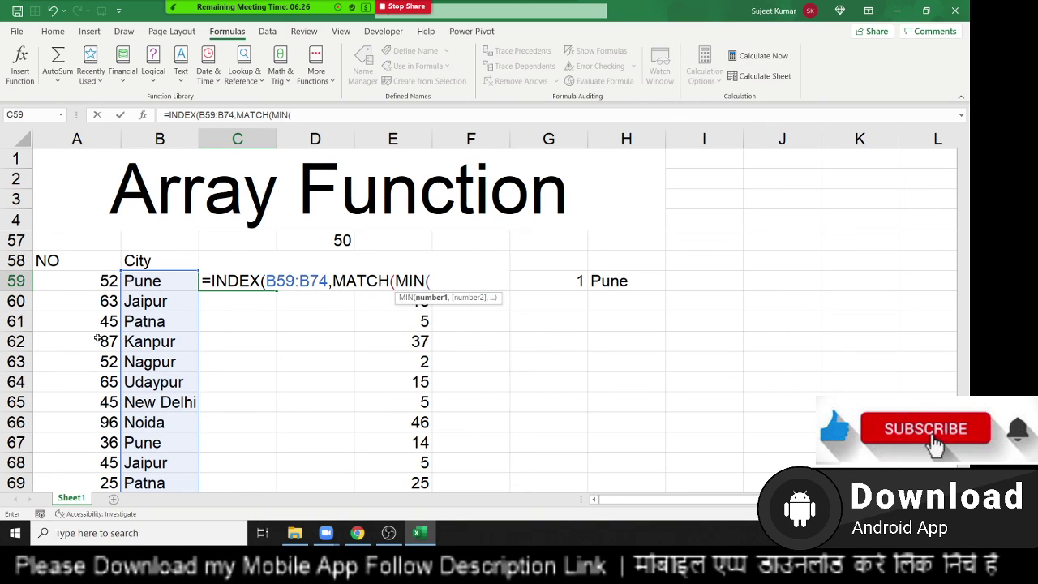
click(331, 240)
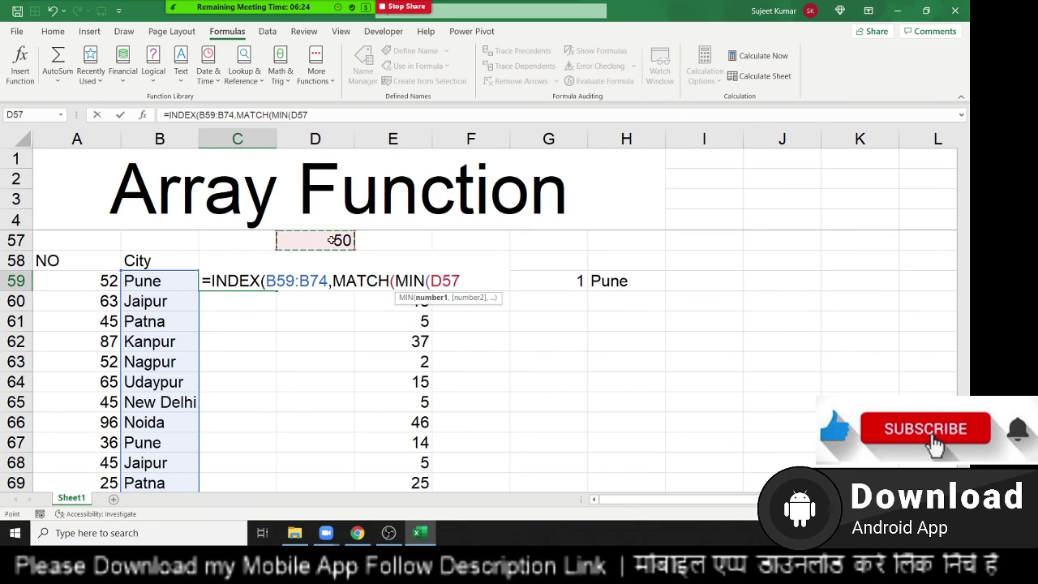
text(-)
click(87, 281)
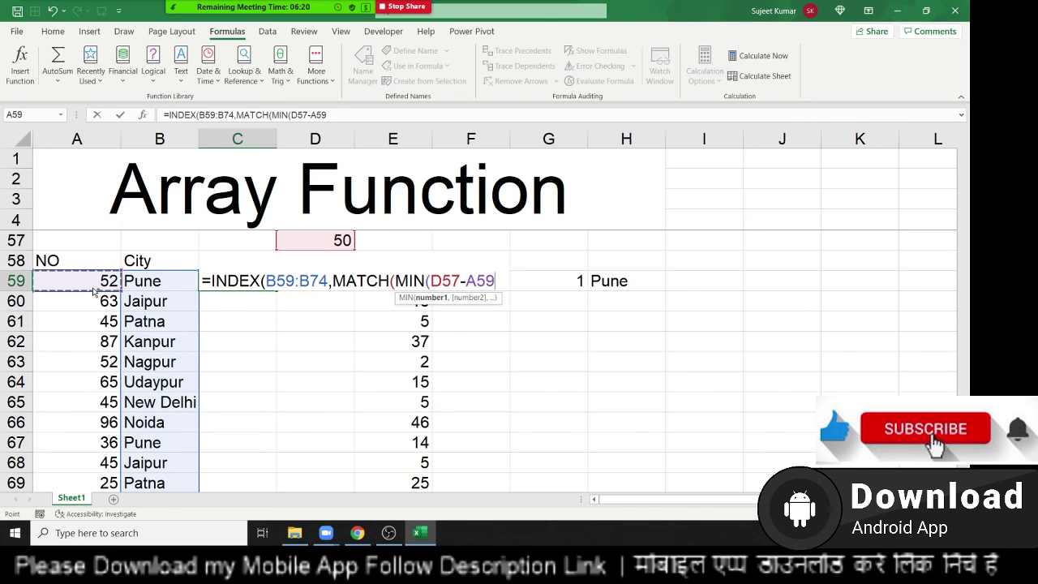
key(ctrl+shift+Down)
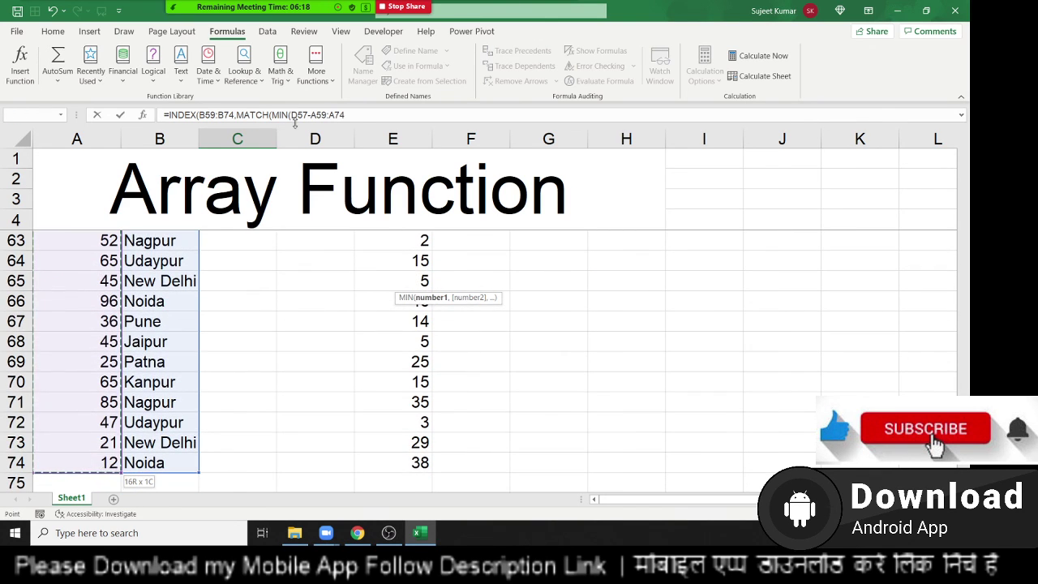
click(293, 116)
scroll(300, 222, up, 2)
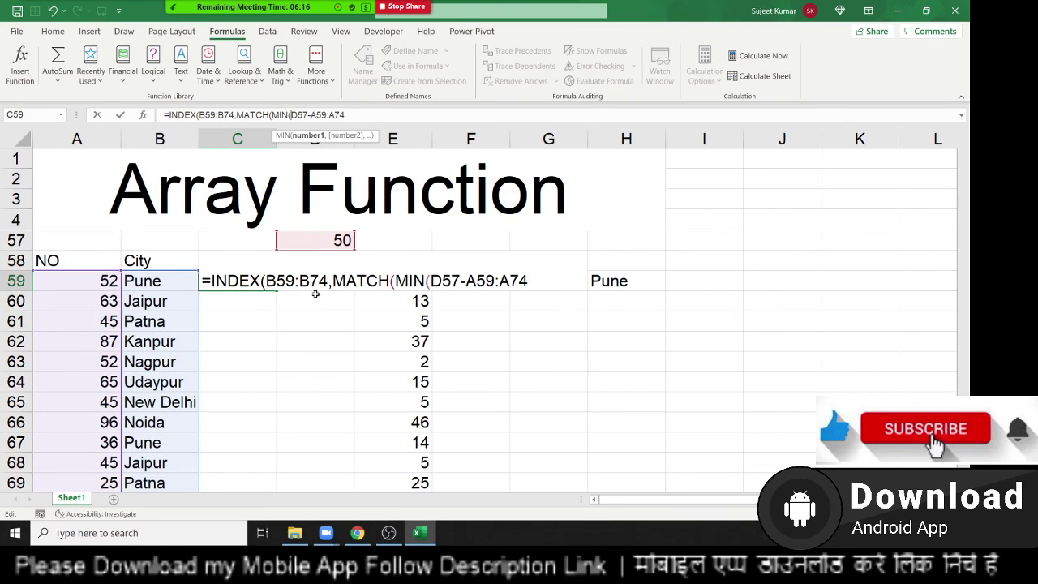
Step: Wrap the difference in ABS, add ABS(D57-A59:A74) with match type 0, and commit
click(430, 281)
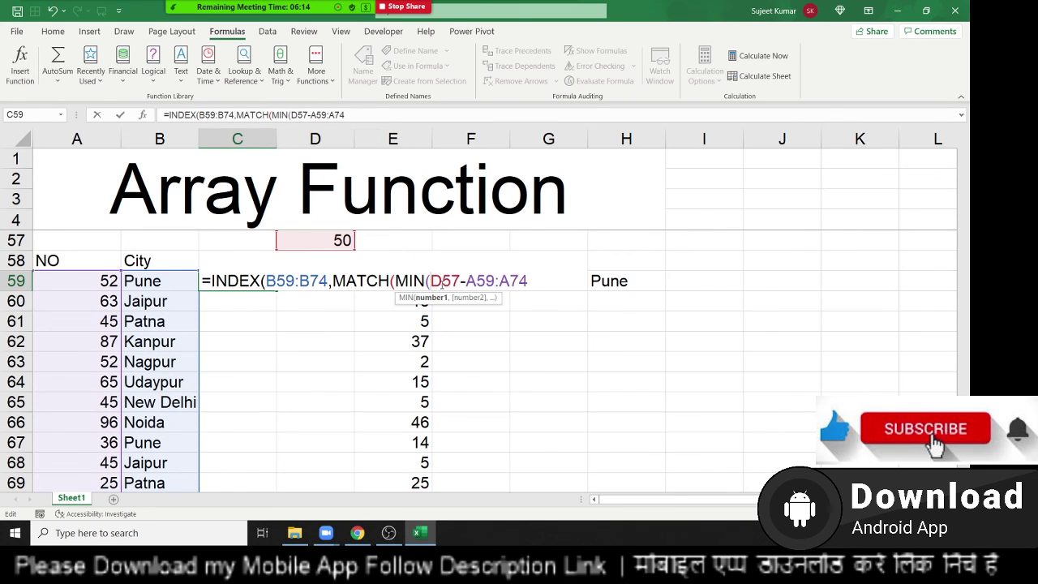
text(abs)
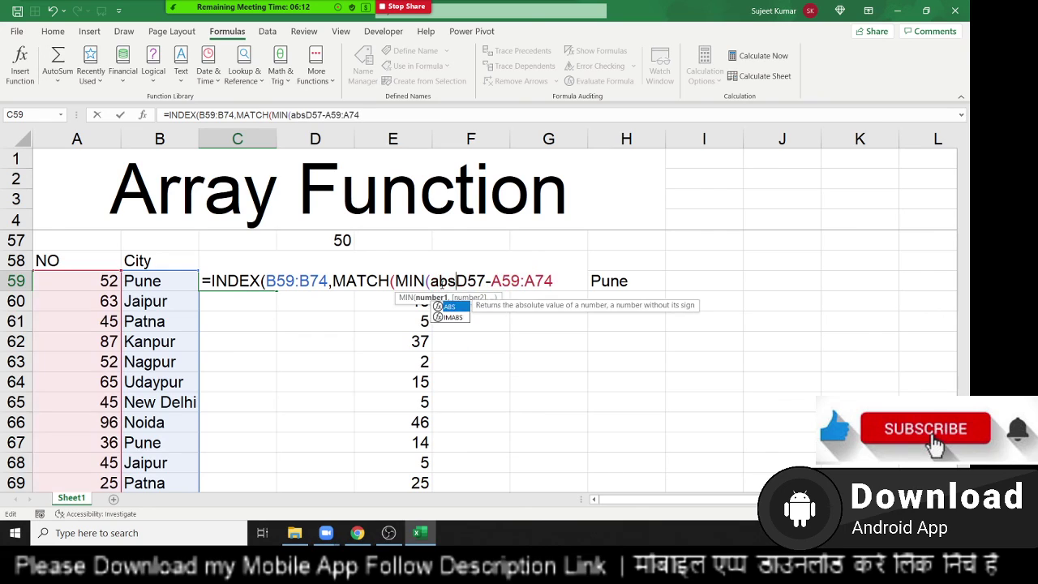
text(()
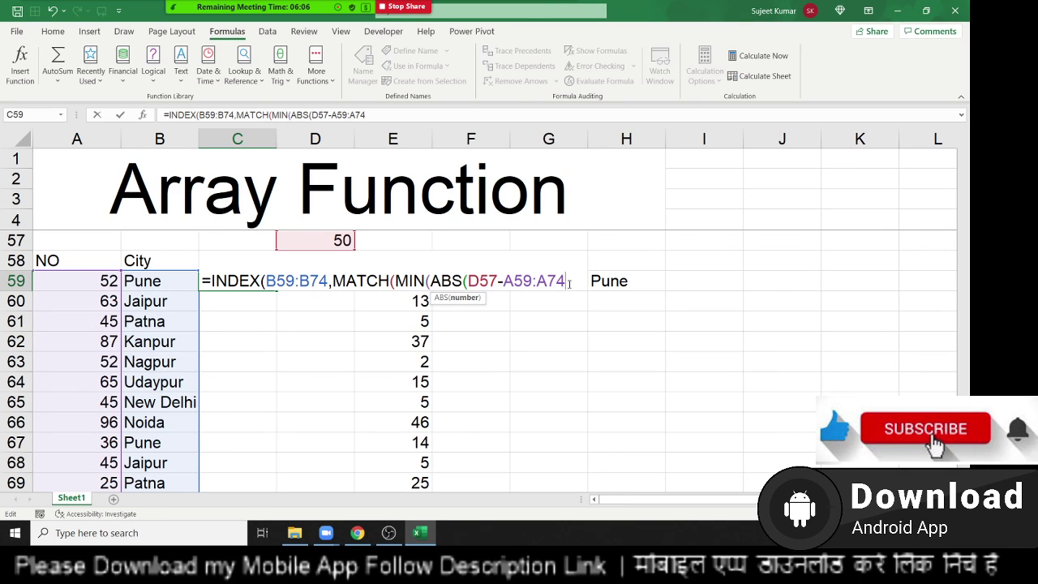
text()))
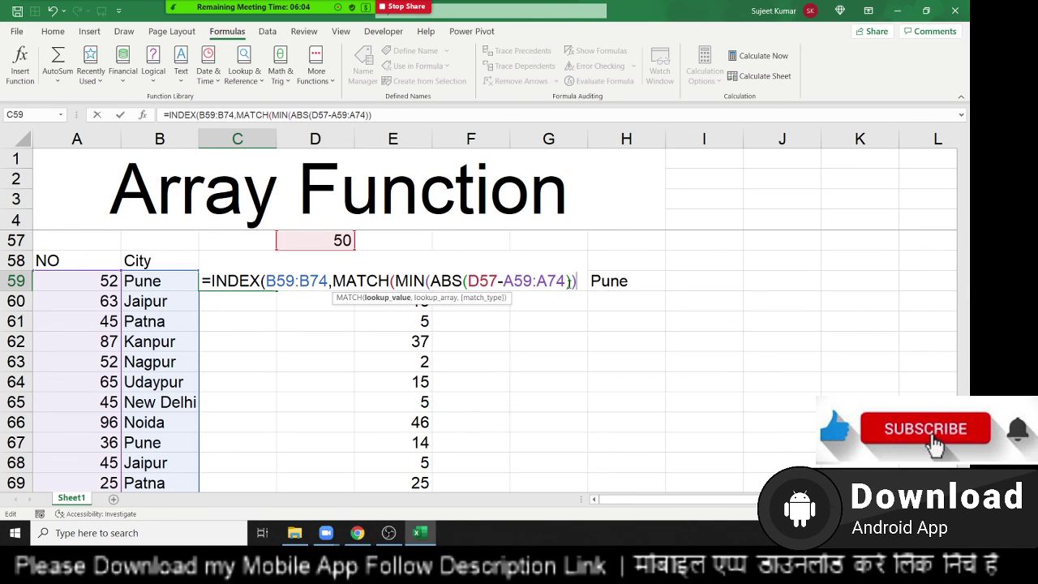
text(,)
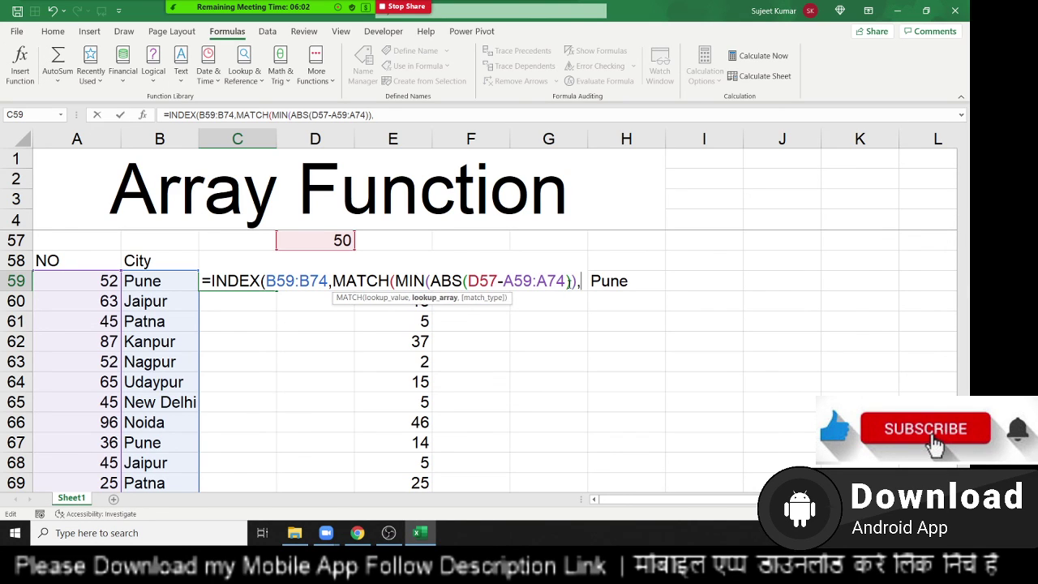
text(a)
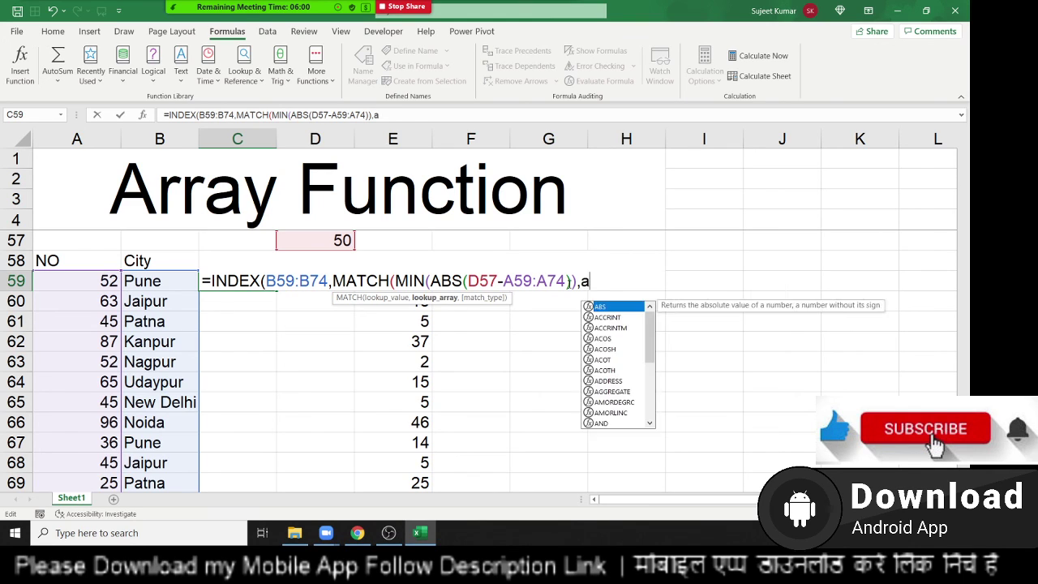
text(bs)
key(Tab)
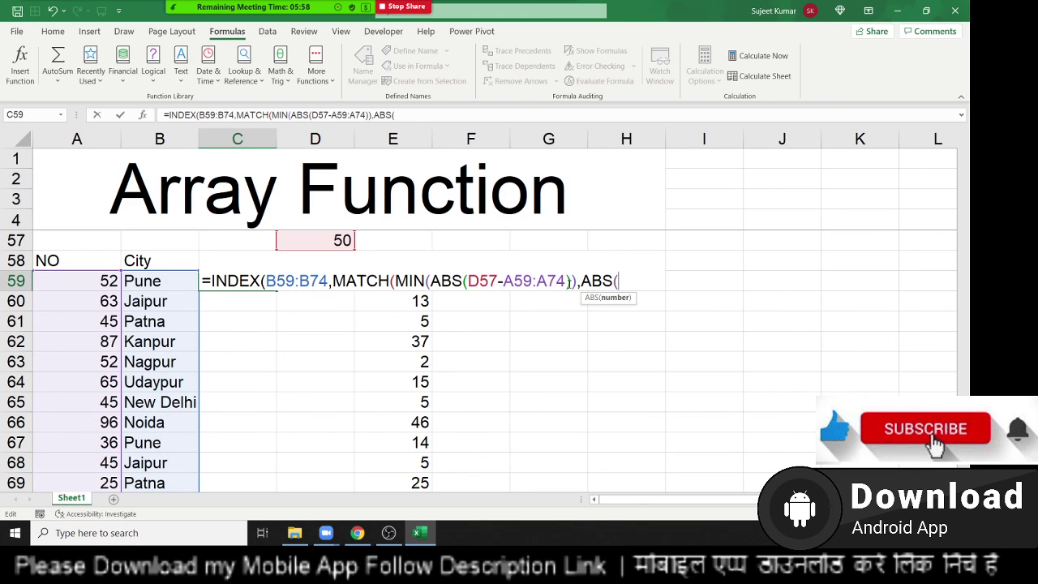
text(d5)
text(7-a)
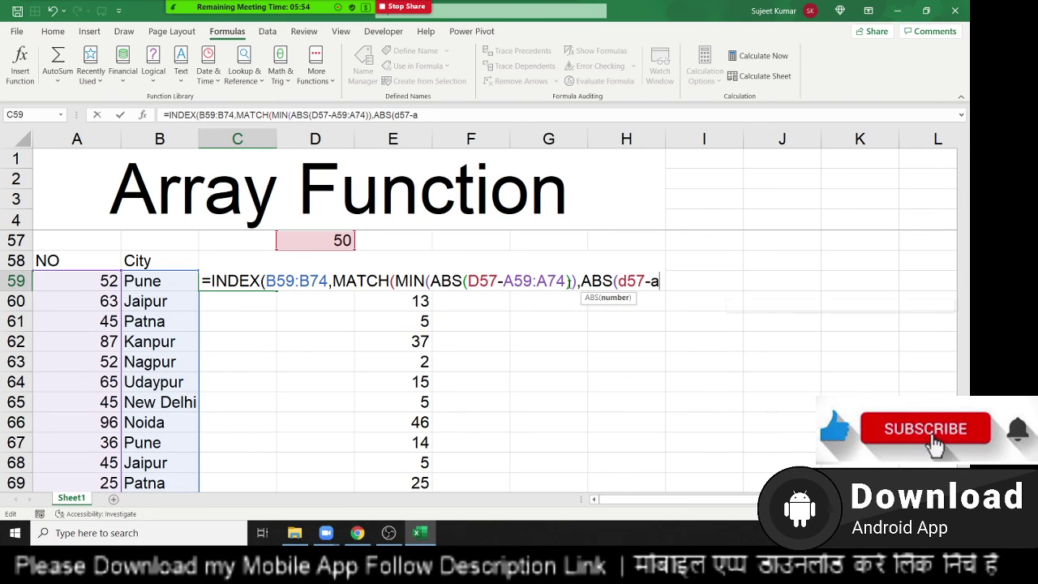
text(5)
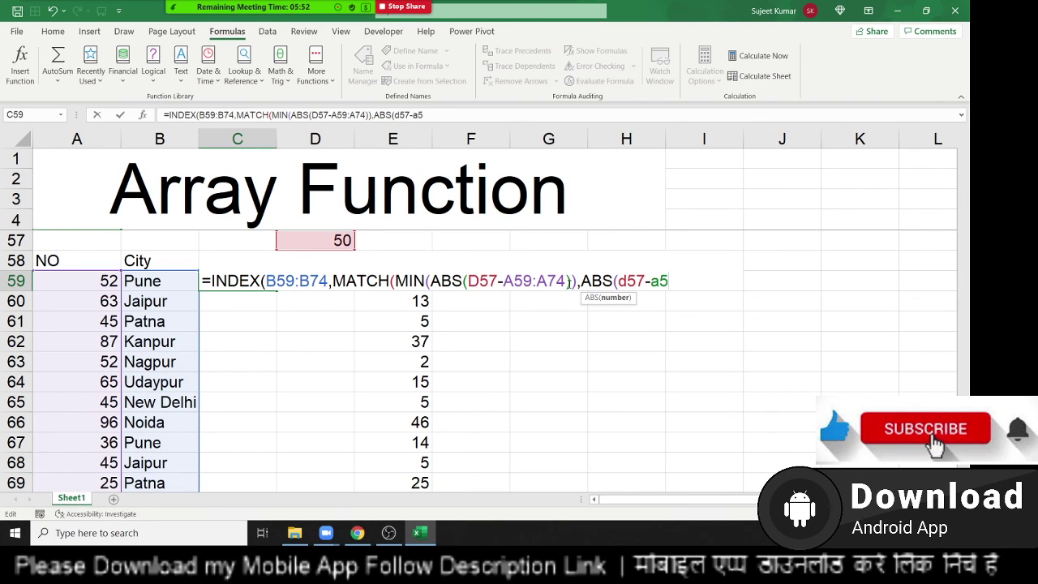
text(9:A)
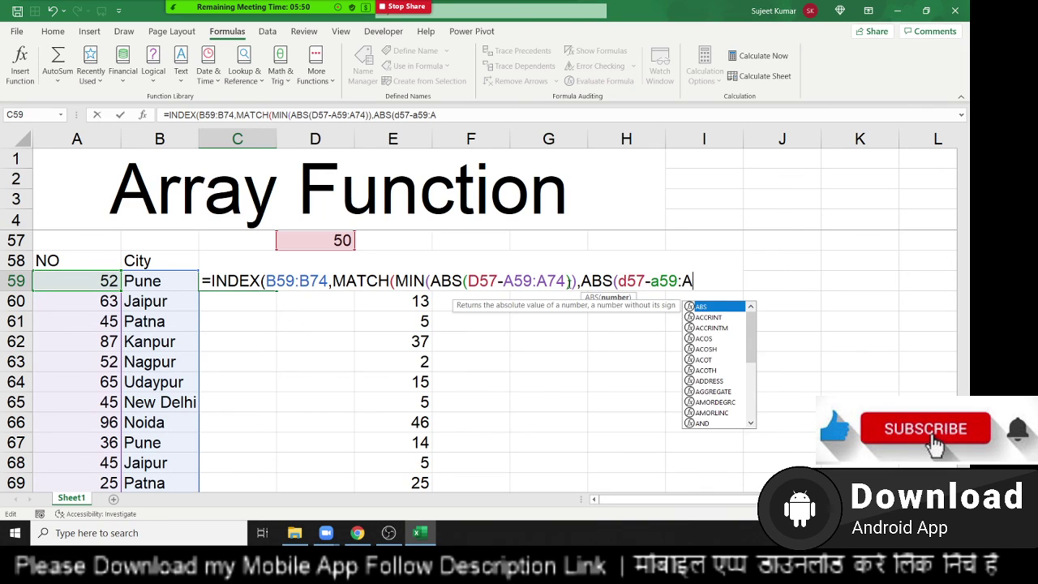
text(74)
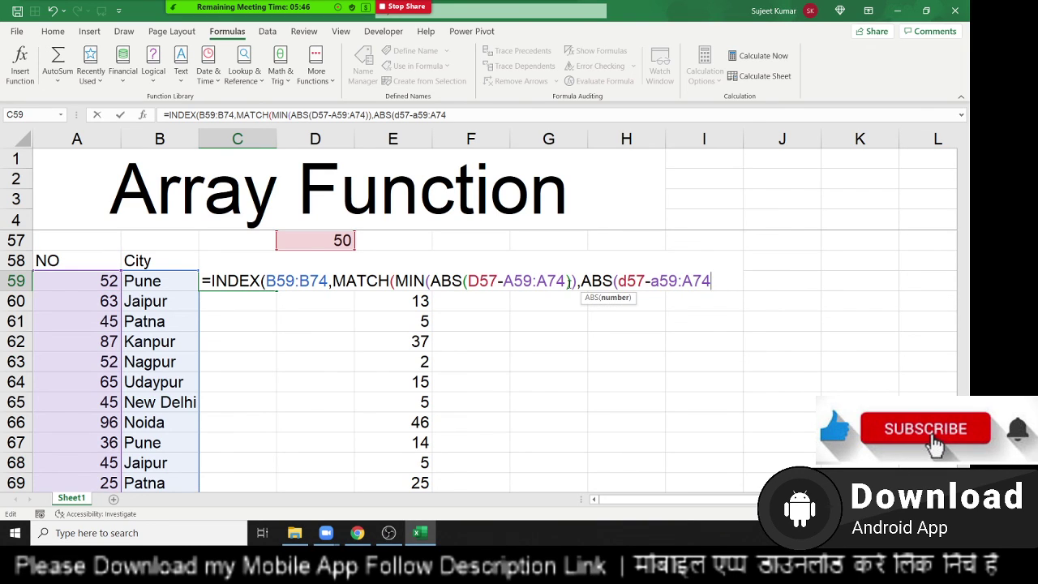
text(),)
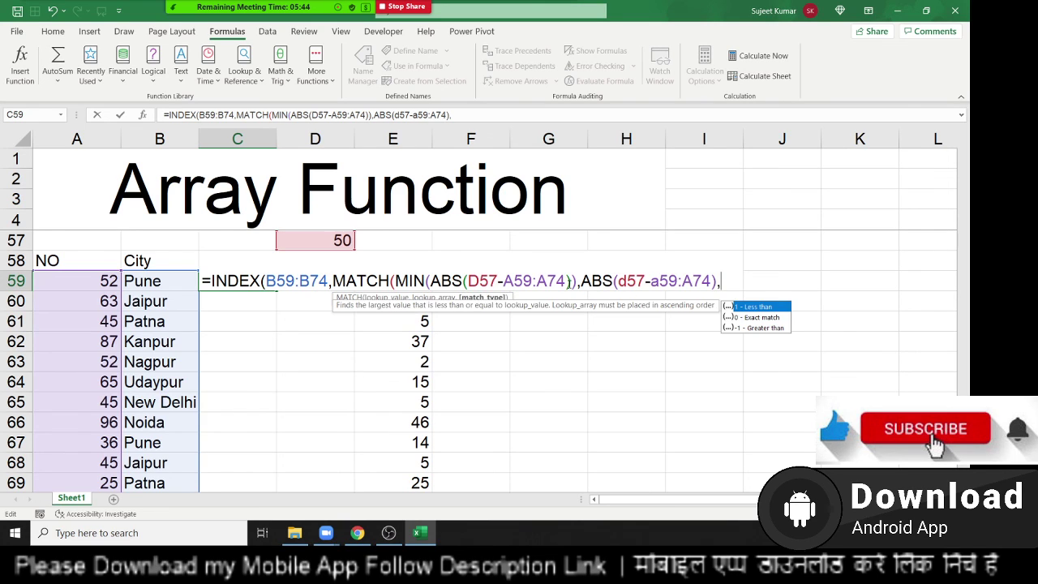
text(0)
text())
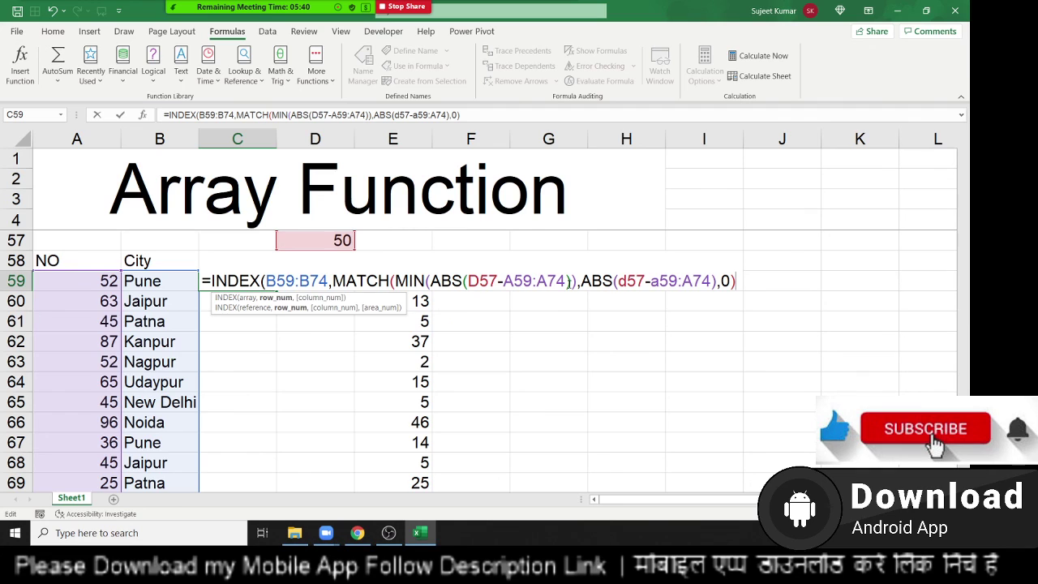
key(Return)
key(Return)
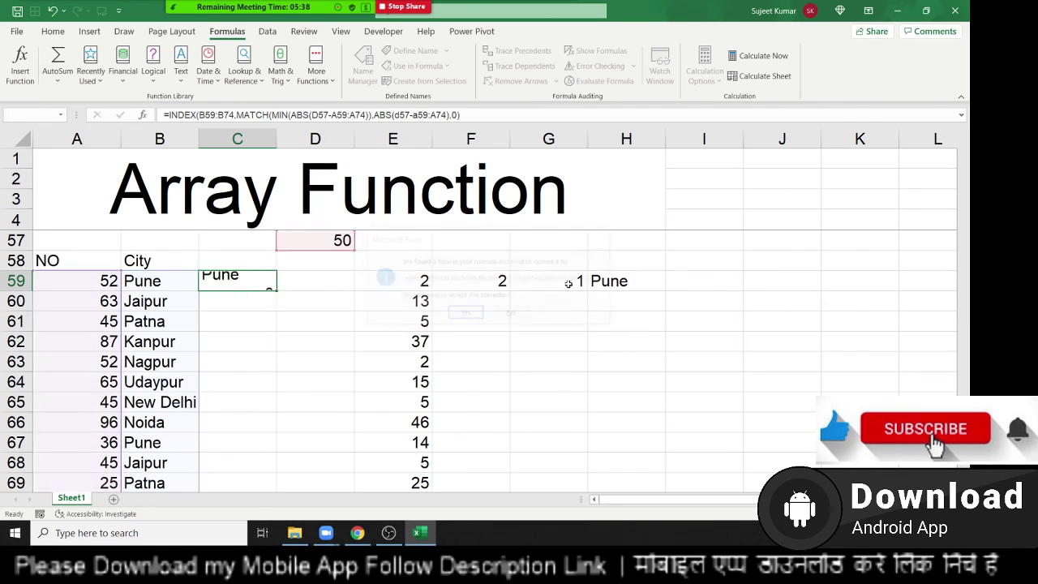
key(Up)
key(Up)
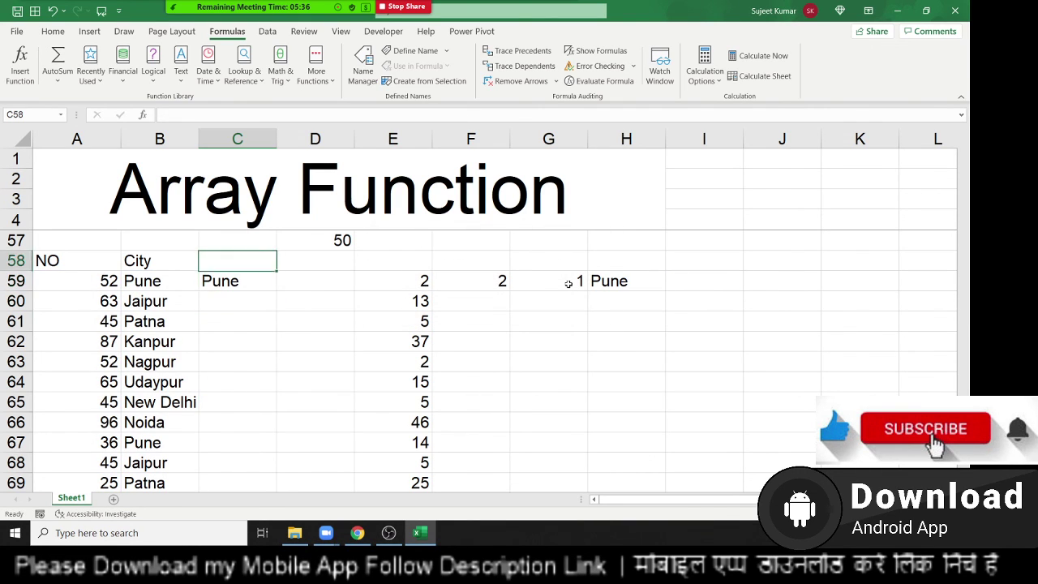
key(Up)
key(Right)
text(44)
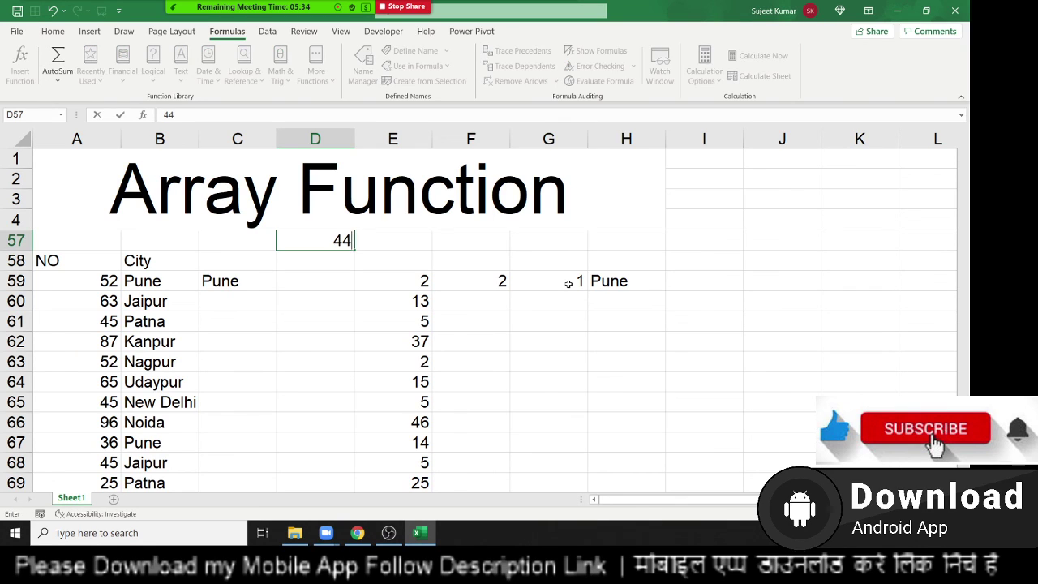
key(Return)
key(Up)
key(Down)
key(Down)
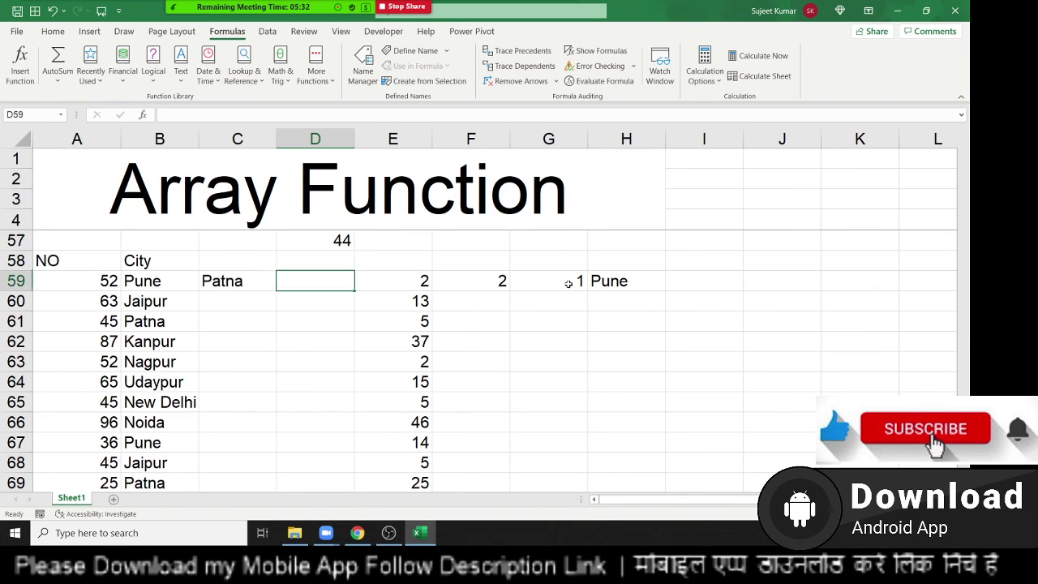
key(Up)
key(Up)
key(F2)
key(BackSpace)
key(BackSpace)
text(3)
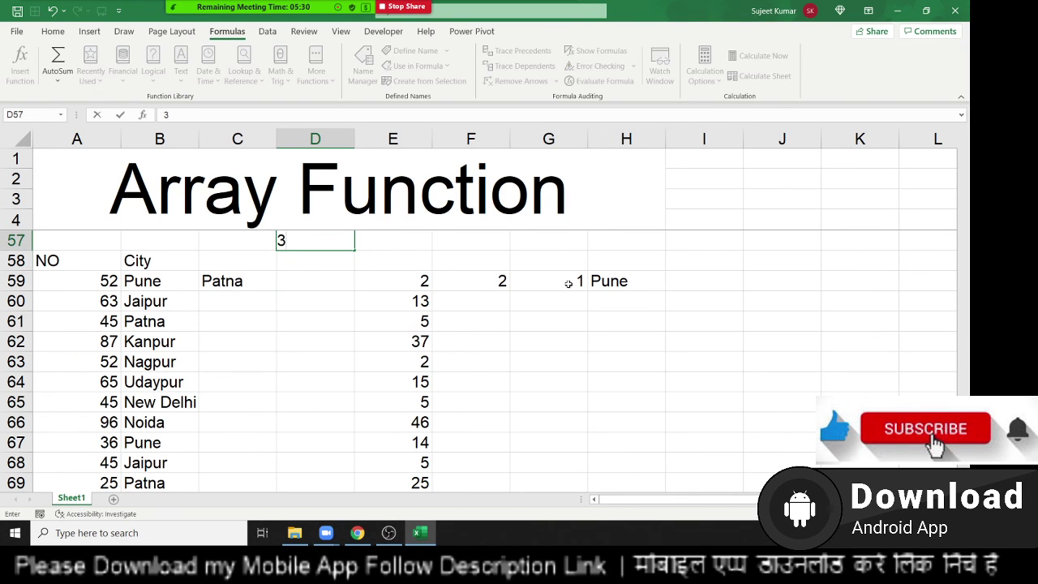
text(0)
key(Return)
key(Up)
key(Up)
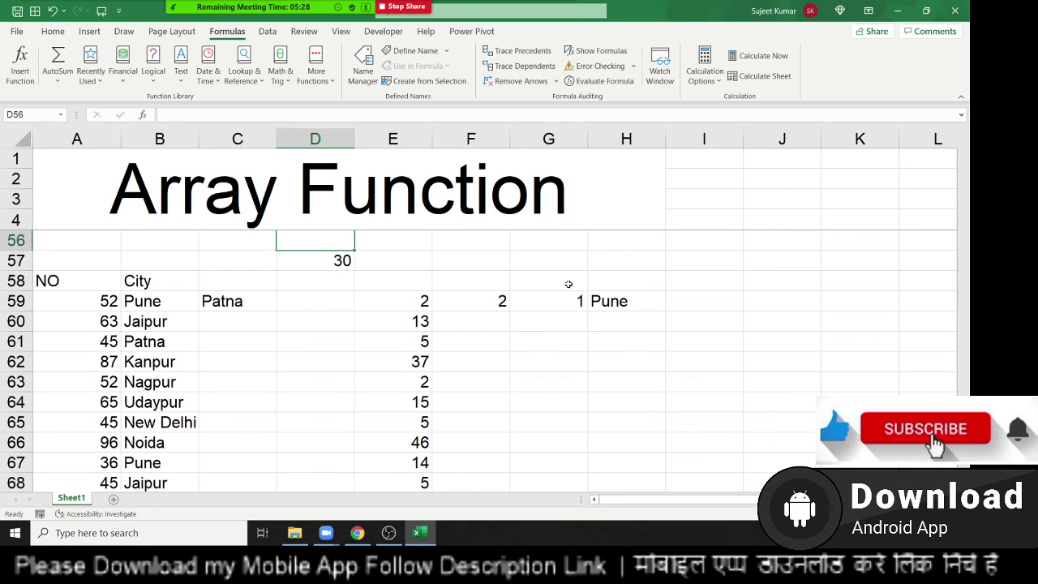
key(Down)
text(300)
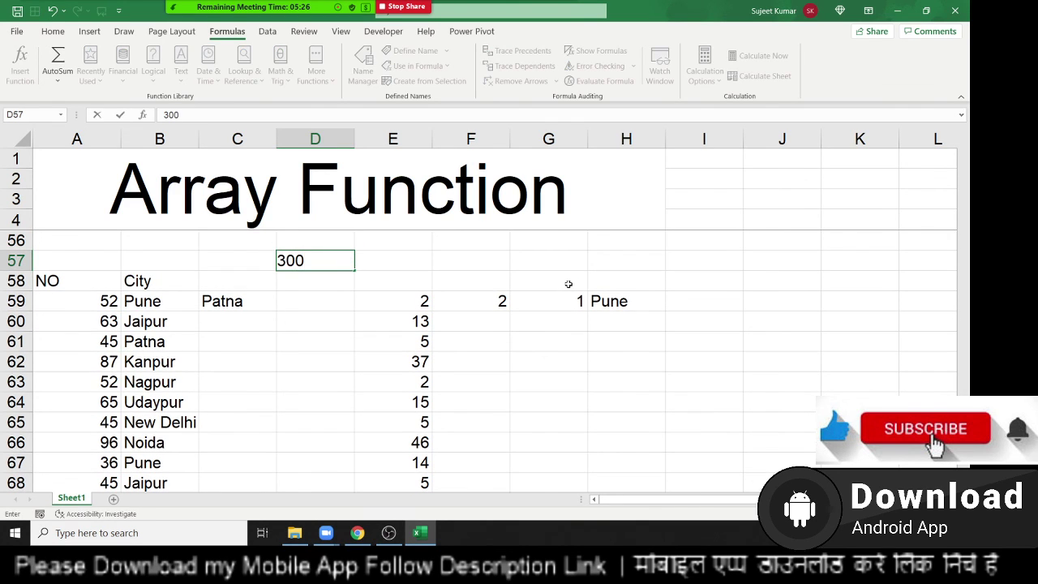
key(BackSpace)
key(Return)
key(Up)
text(2)
text(5)
key(Return)
key(Up)
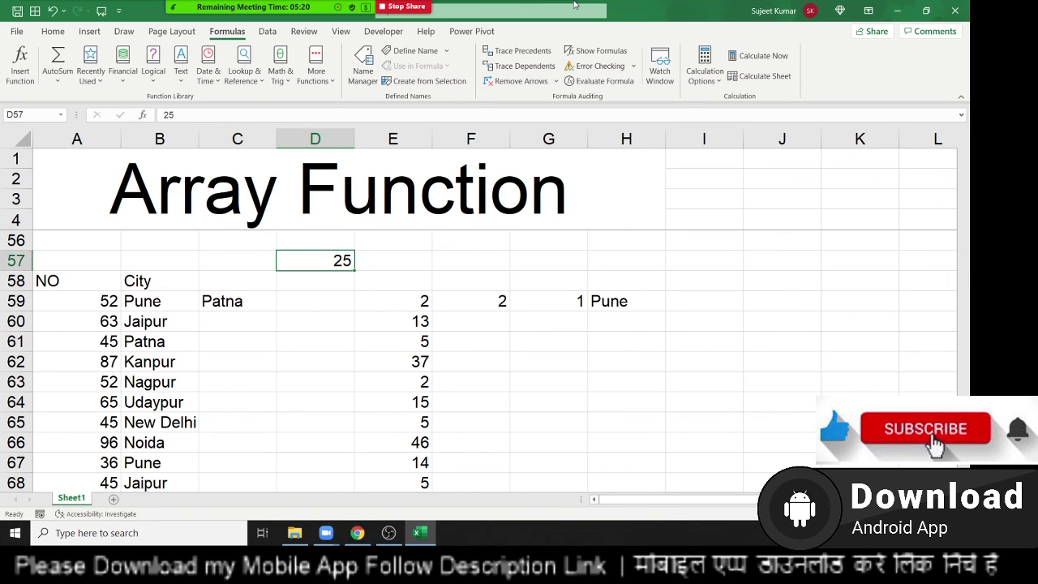
scroll(574, 5, up, 1)
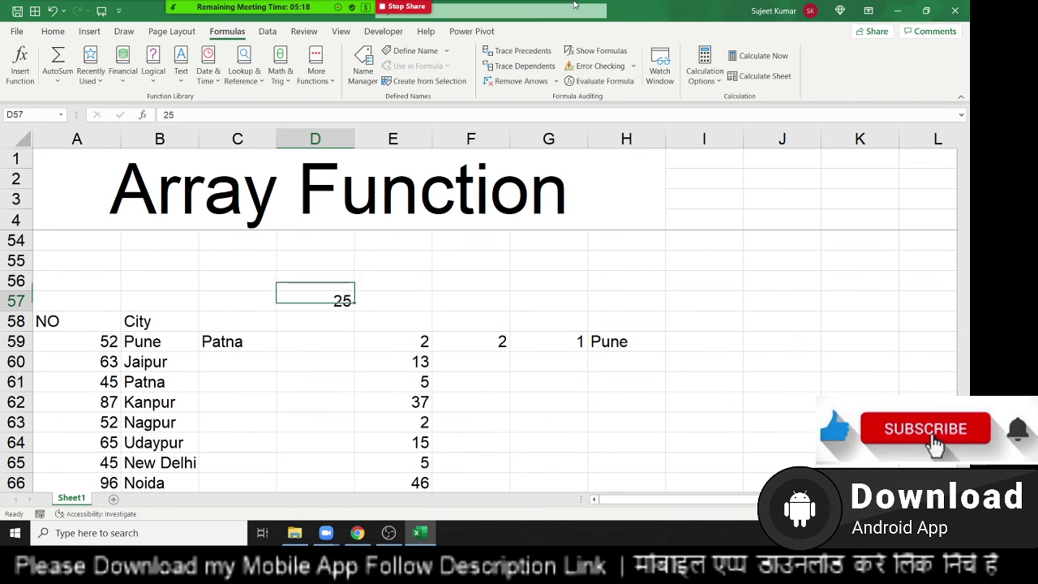
key(Delete)
key(Up)
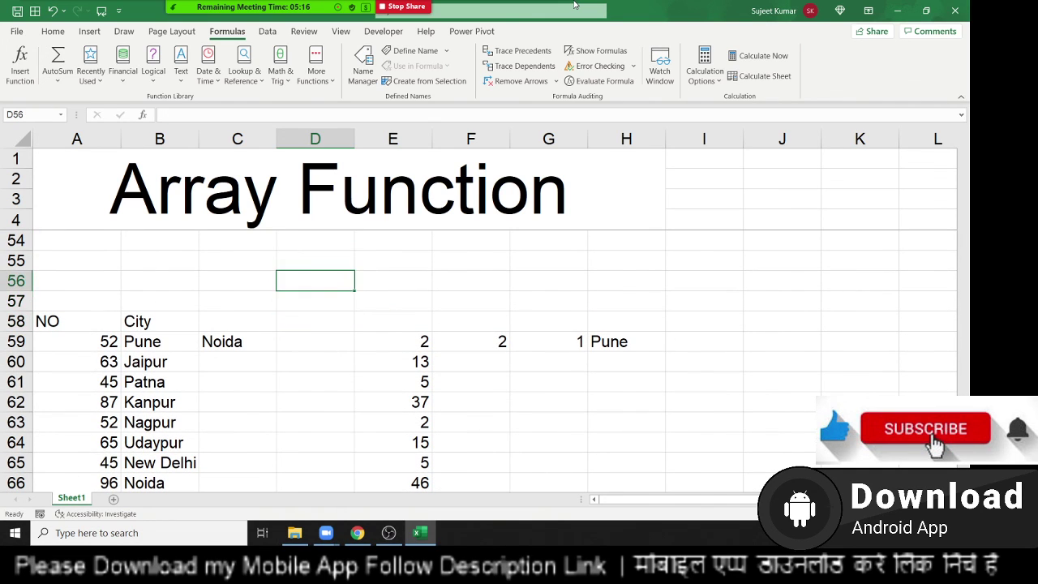
key(Down)
text(50)
key(Return)
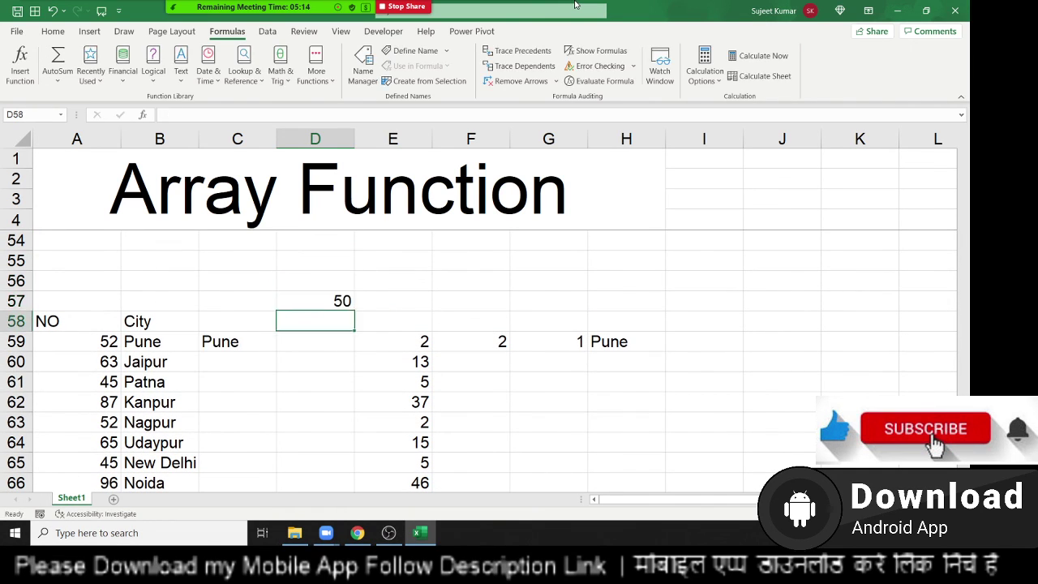
key(Up)
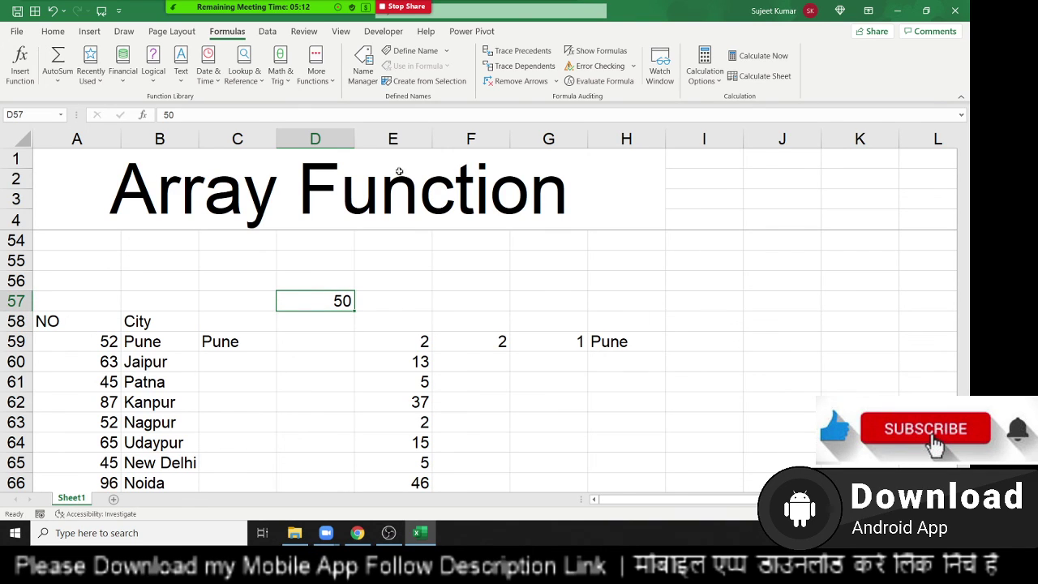
Step: Review C59's formula, change D57 to 60, and check Jaipur in B60
double_click(204, 341)
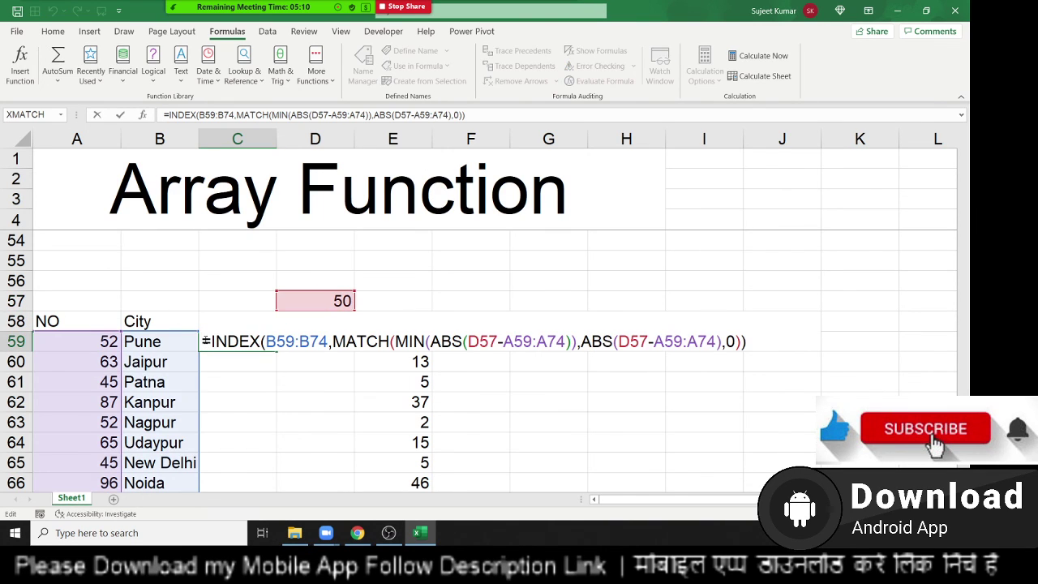
key(Escape)
click(345, 302)
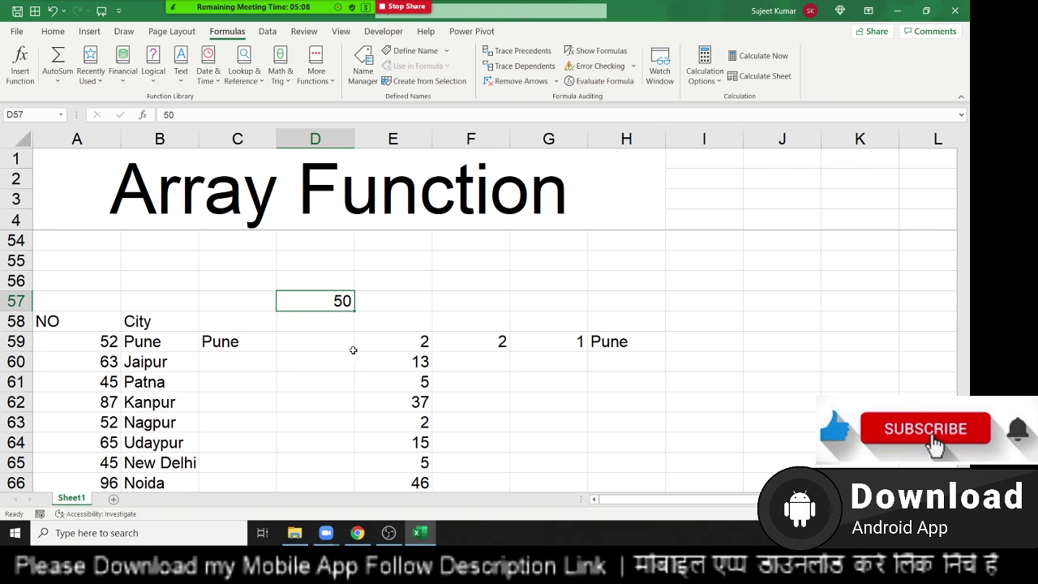
text(60)
key(Return)
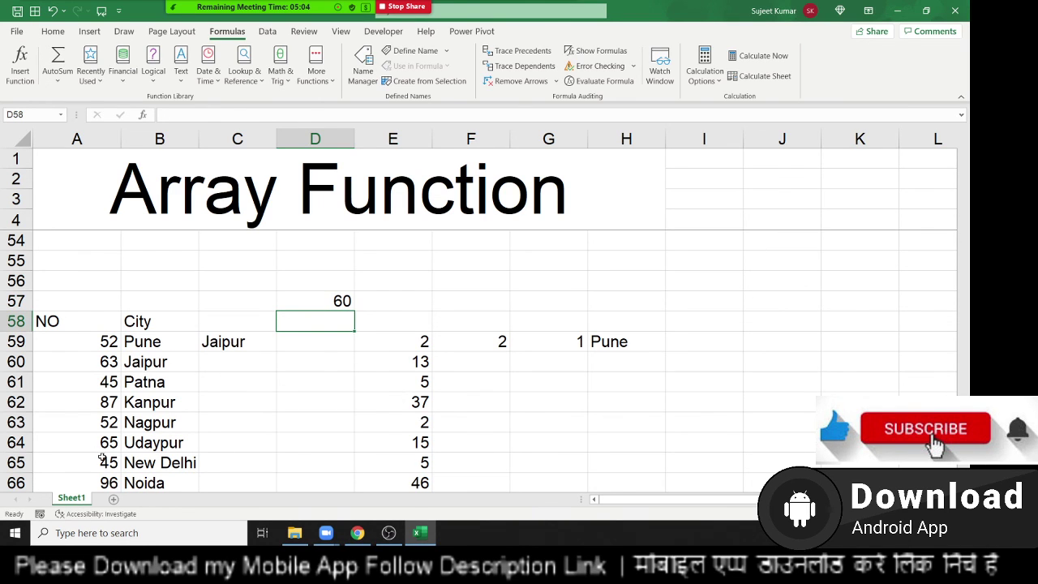
scroll(102, 458, down, 1)
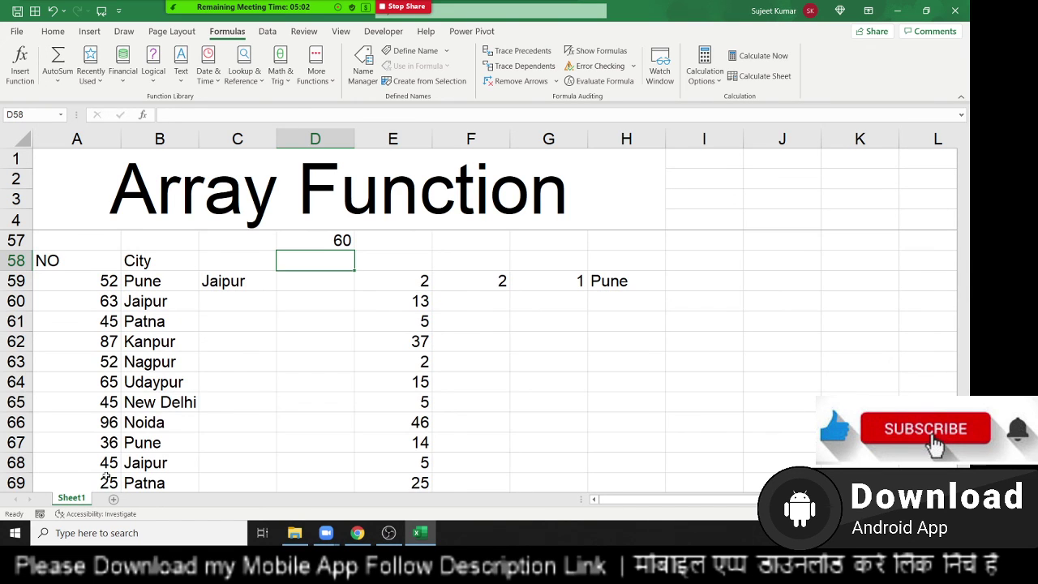
scroll(106, 483, down, 1)
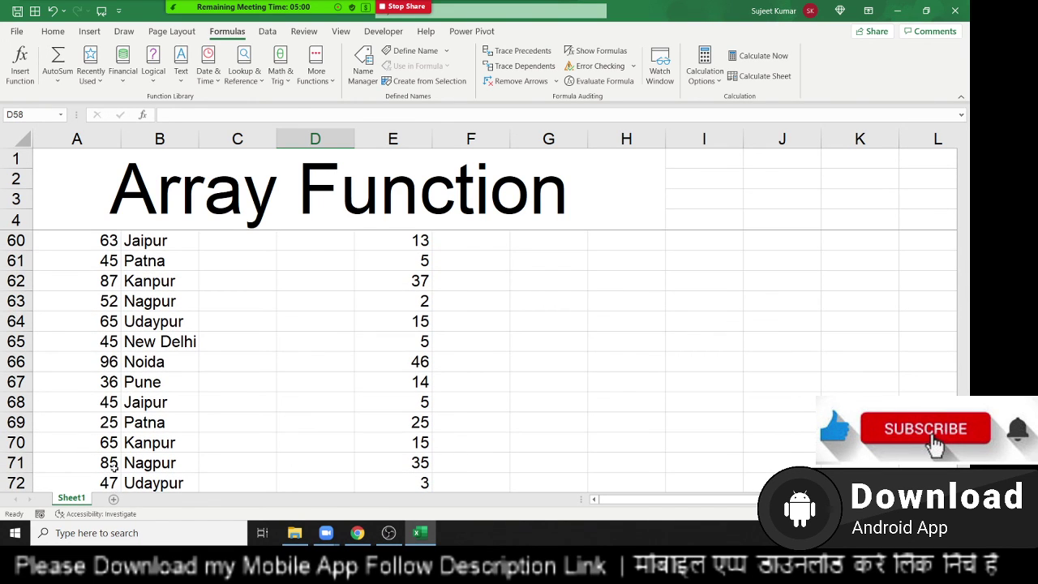
scroll(114, 469, down, 1)
scroll(126, 466, up, 2)
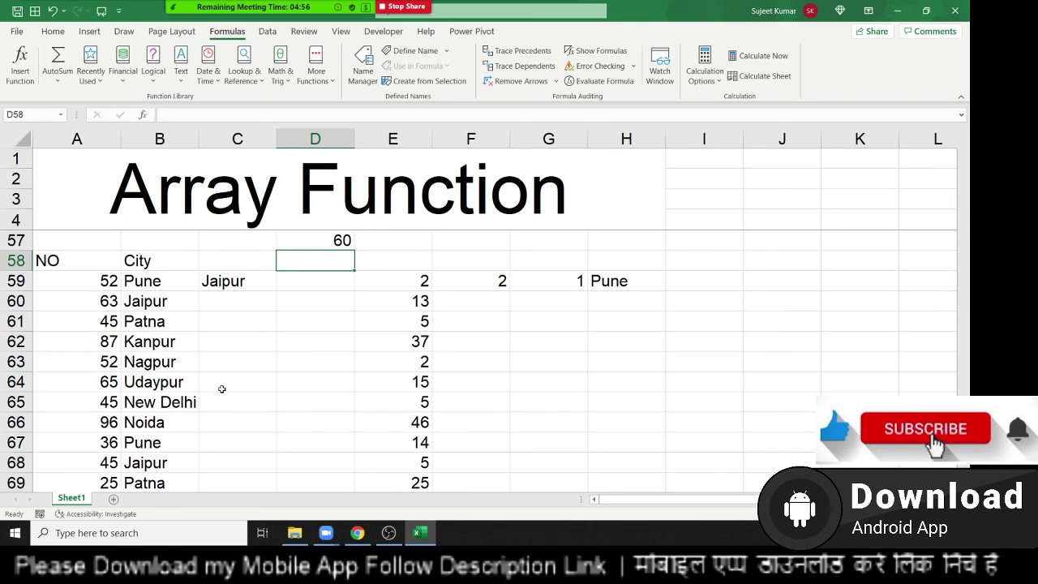
click(146, 303)
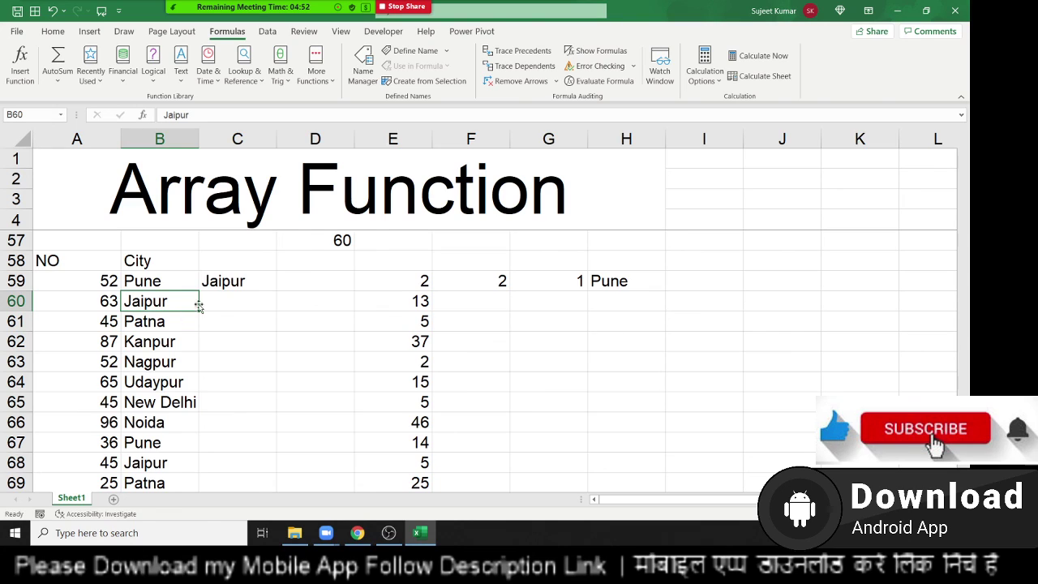
Step: Undo the accidental overwrite of C59 with 15 to restore its formula
click(224, 275)
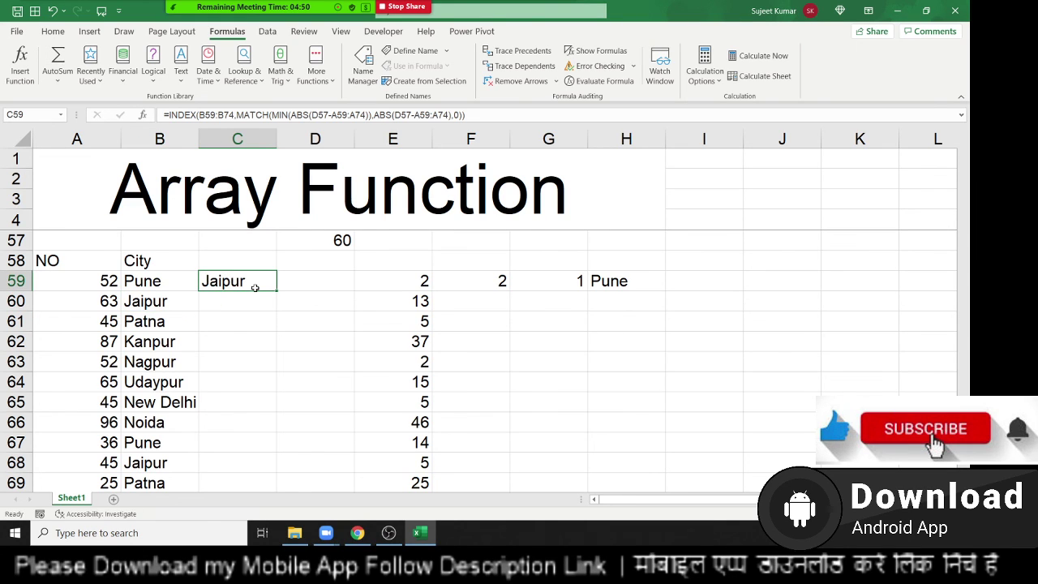
text(15)
key(Return)
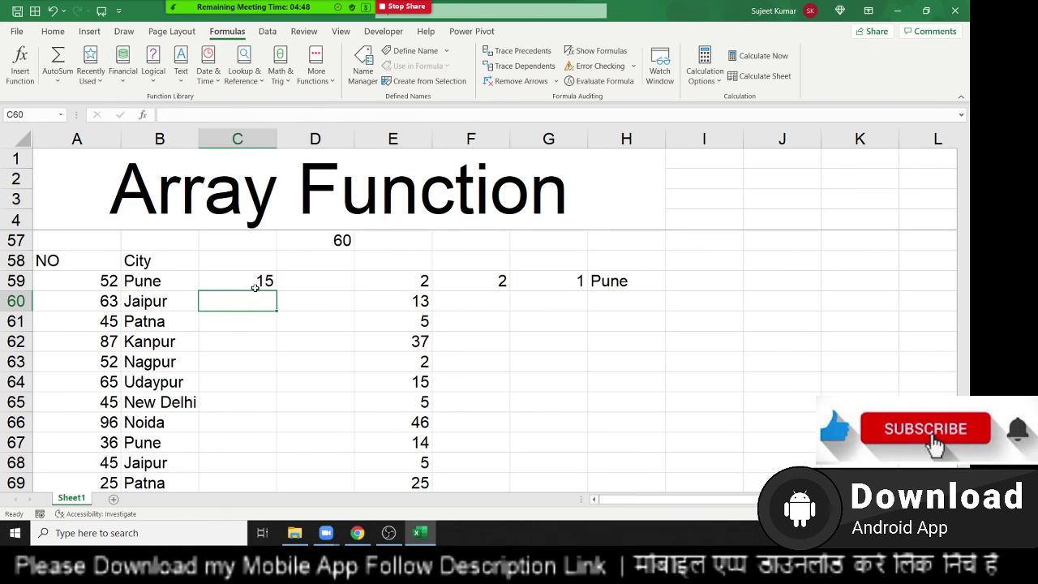
click(254, 287)
key(ctrl+z)
Step: Set D57 to 15 and confirm C59 now returns Noida
key(Up)
key(Up)
key(Right)
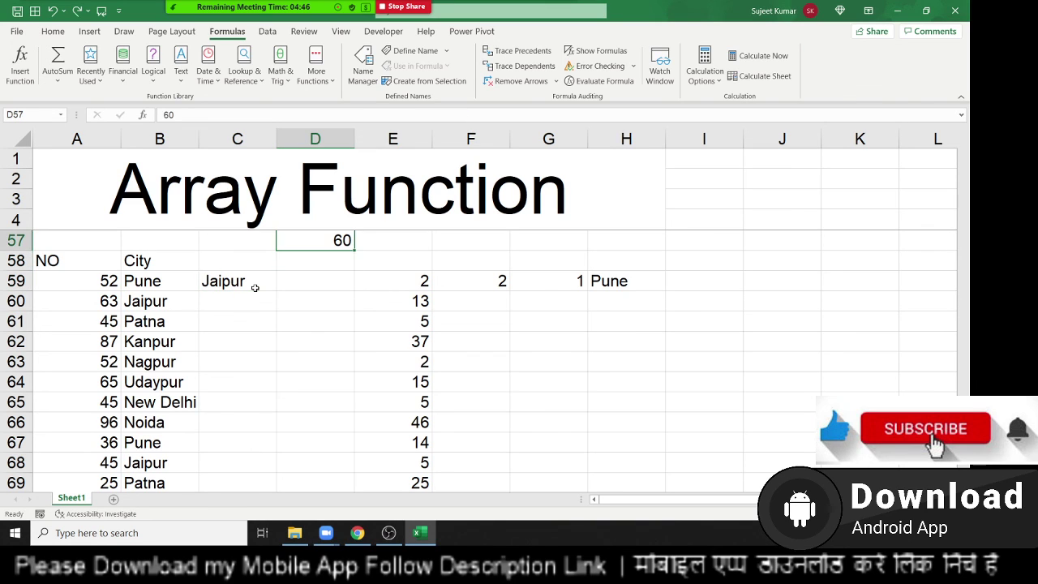
text(15)
key(Return)
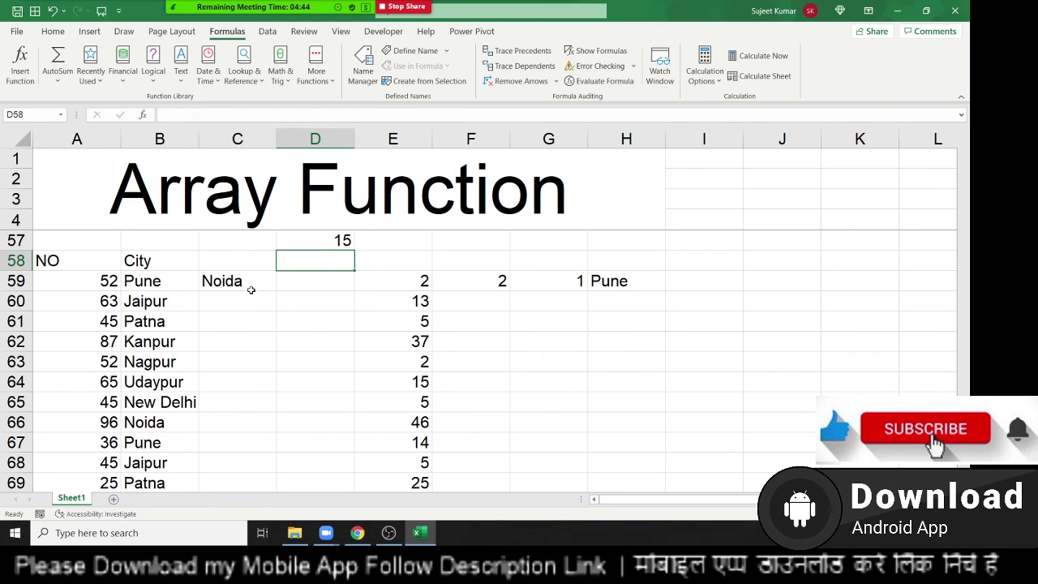
scroll(165, 328, down, 1)
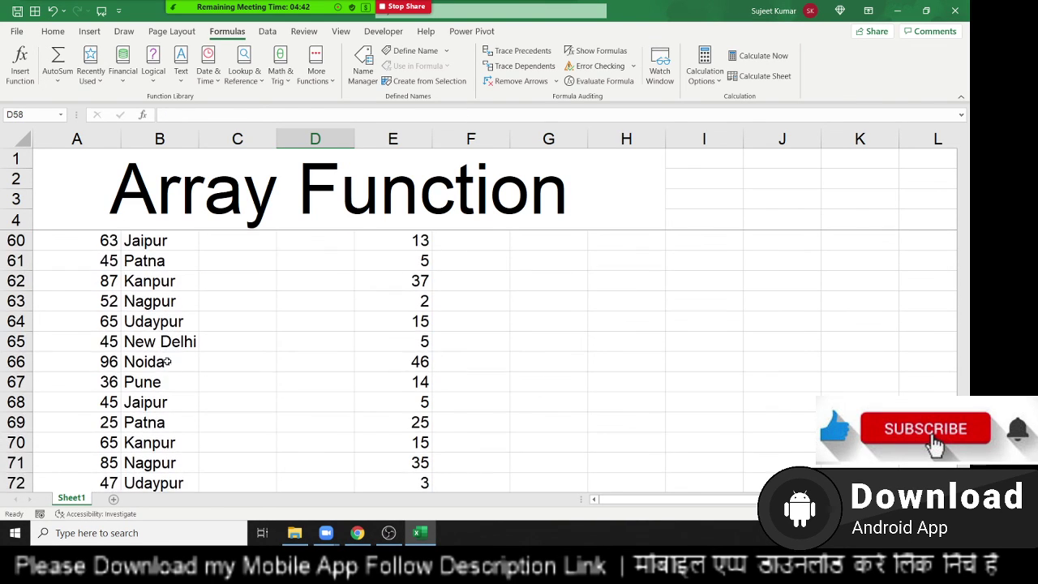
click(164, 366)
scroll(169, 388, down, 2)
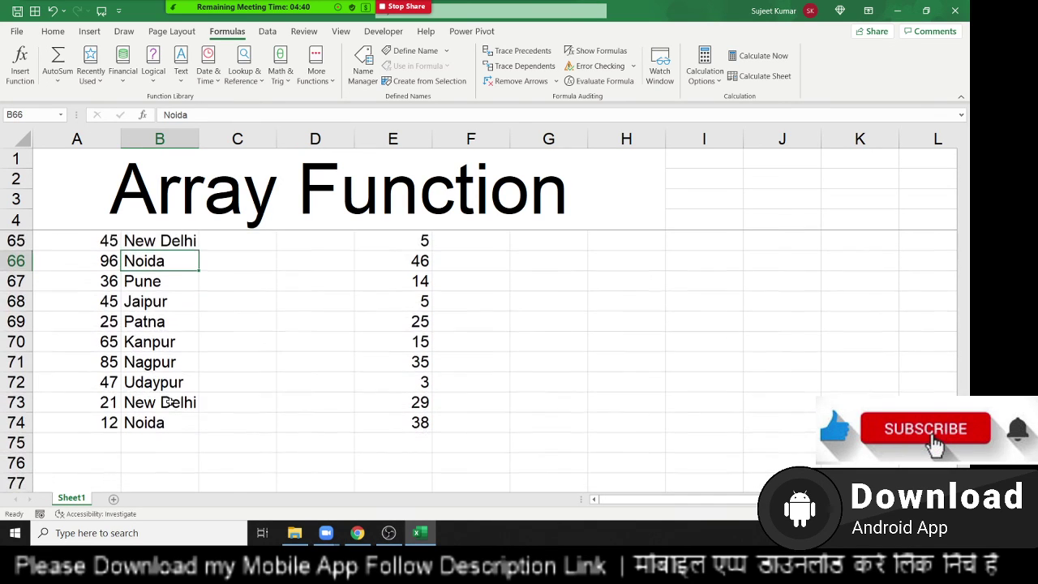
drag(166, 409, 113, 405)
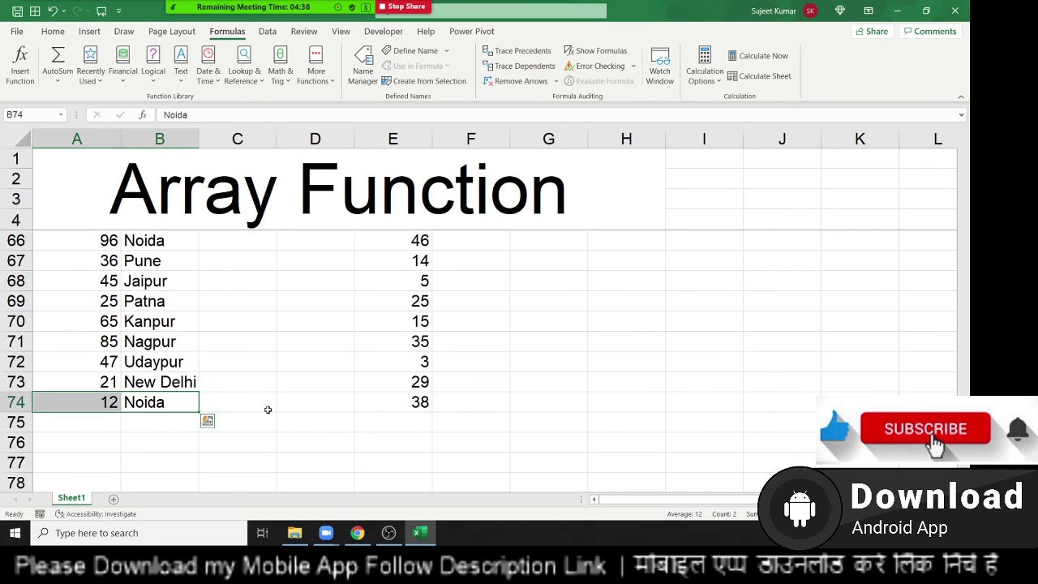
scroll(268, 410, up, 4)
click(331, 301)
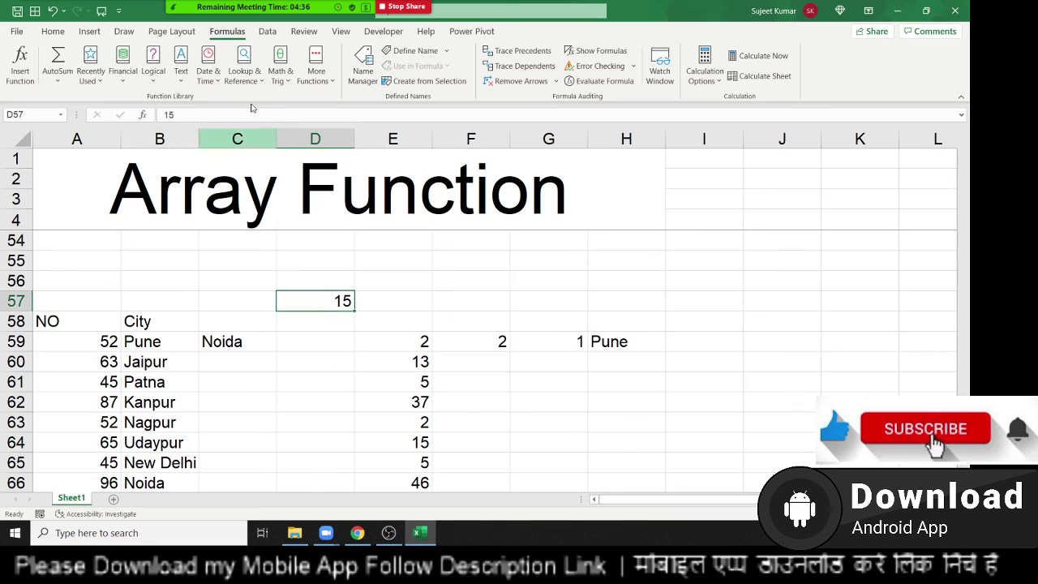
click(237, 13)
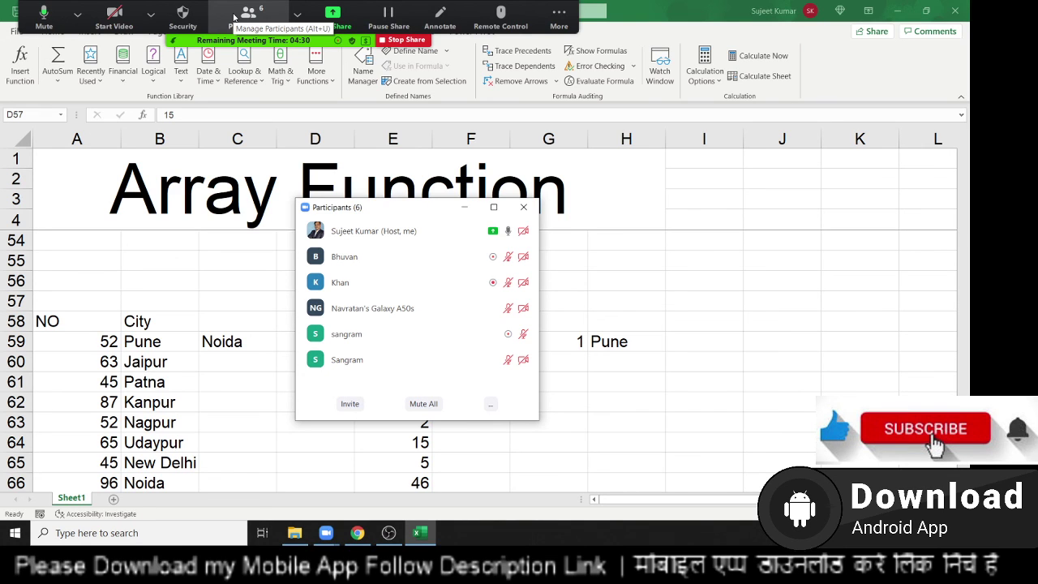
click(559, 17)
click(558, 16)
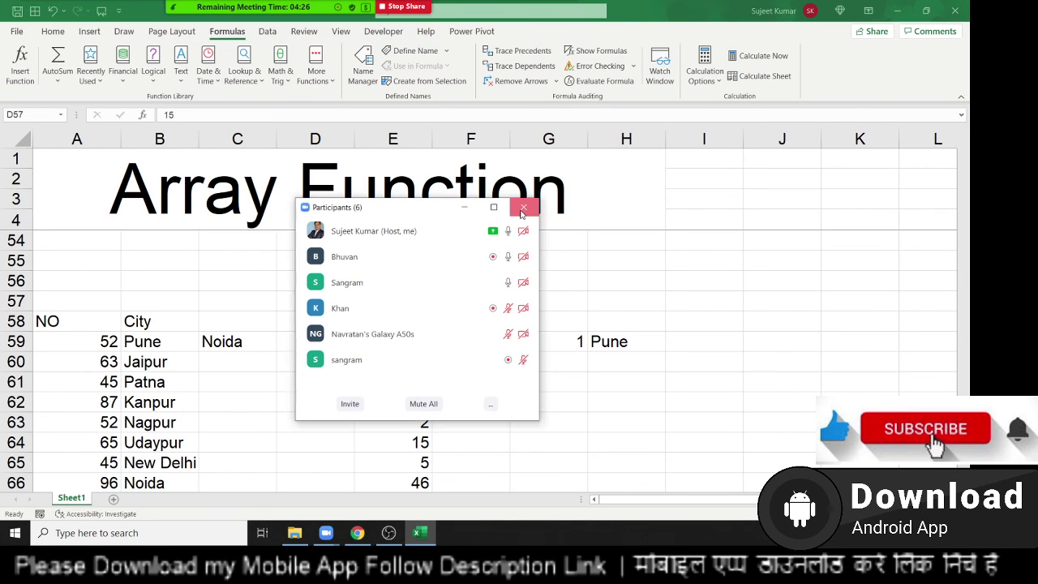
click(523, 210)
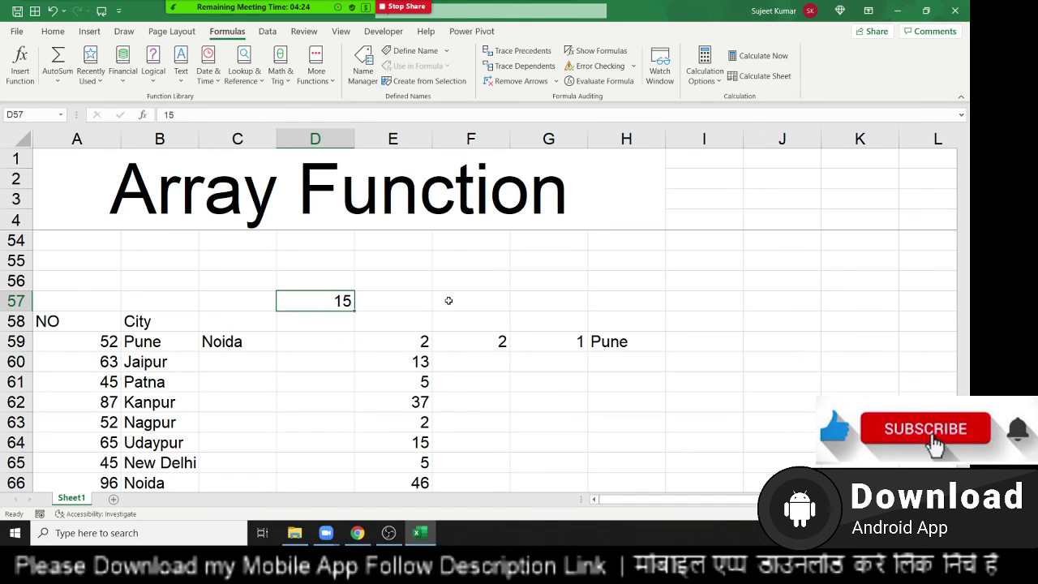